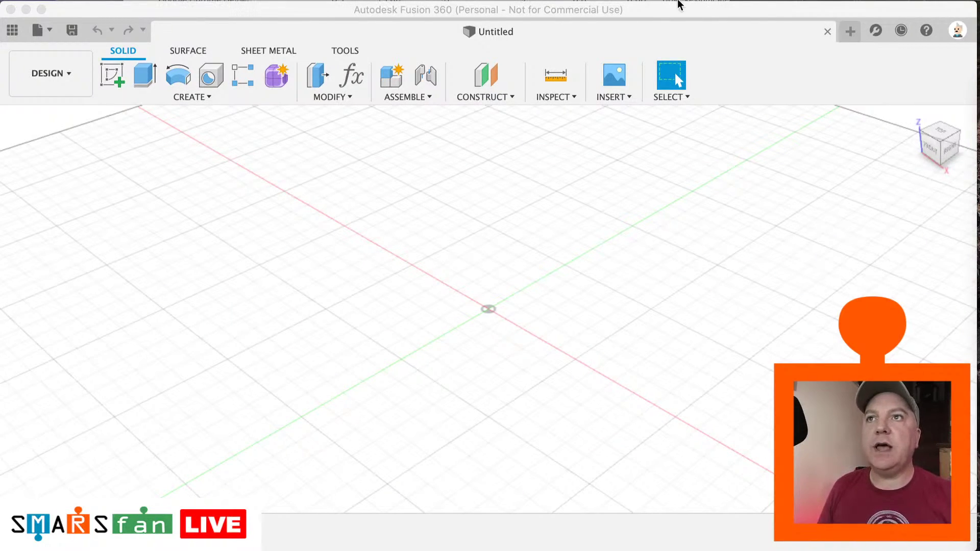
Step: Save the empty design as "Tracks" in the SMARS Community Edition 2020 project
left_click(656, 12)
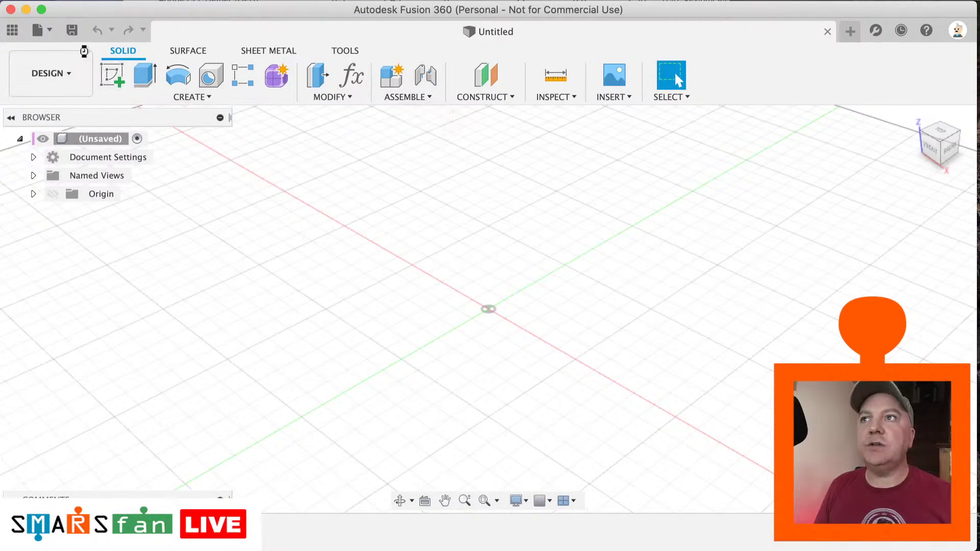
left_click(72, 30)
type("Tracks")
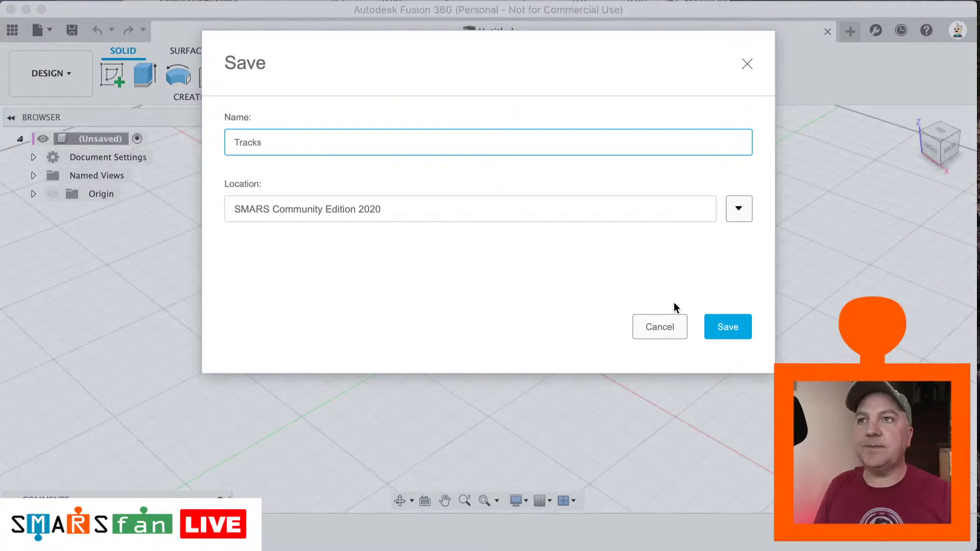
left_click(727, 332)
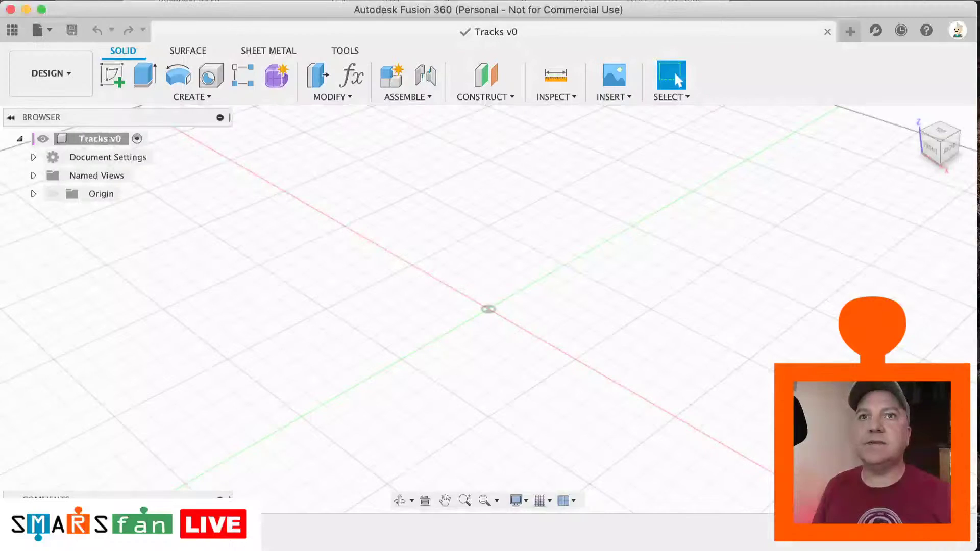
Step: Switch to the browser and open the Tracks page of the Design Studio section on smarsfan.com
left_click_drag(979, 105, 362, 62)
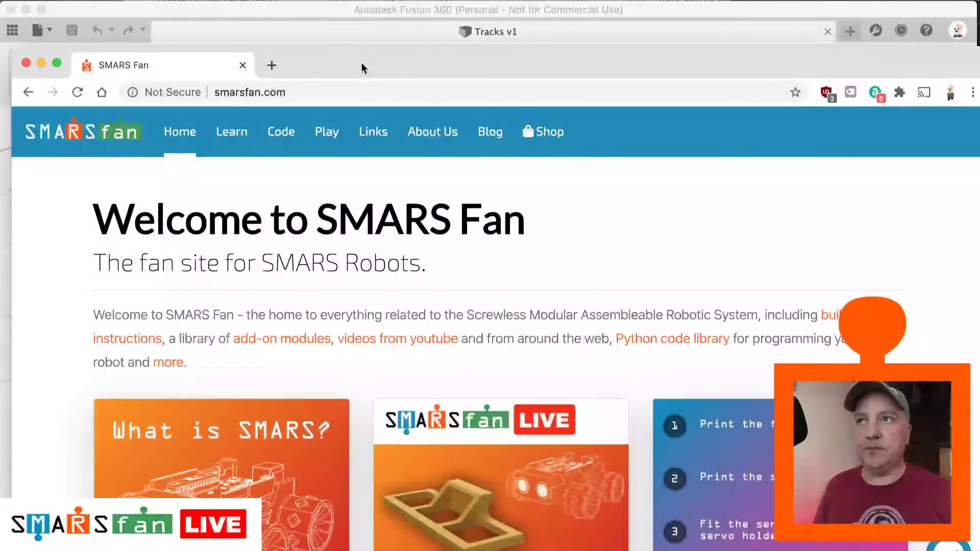
left_click(228, 137)
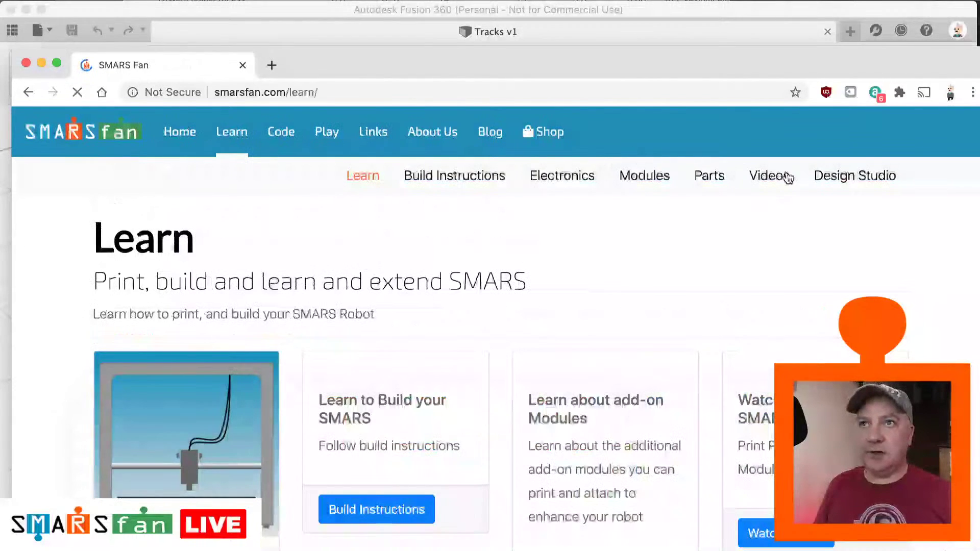
left_click(823, 179)
left_click(812, 211)
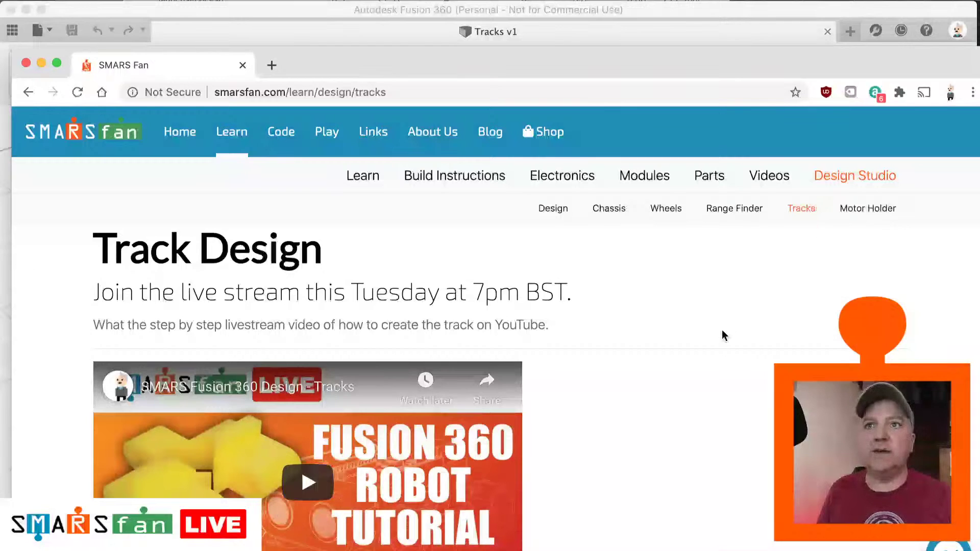
Step: Examine the track profiles, the printing tolerance note and the Dimensions Table on the Track Design page
scroll(723, 335, "down", 8)
scroll(724, 335, "down", 3)
scroll(721, 334, "up", 3)
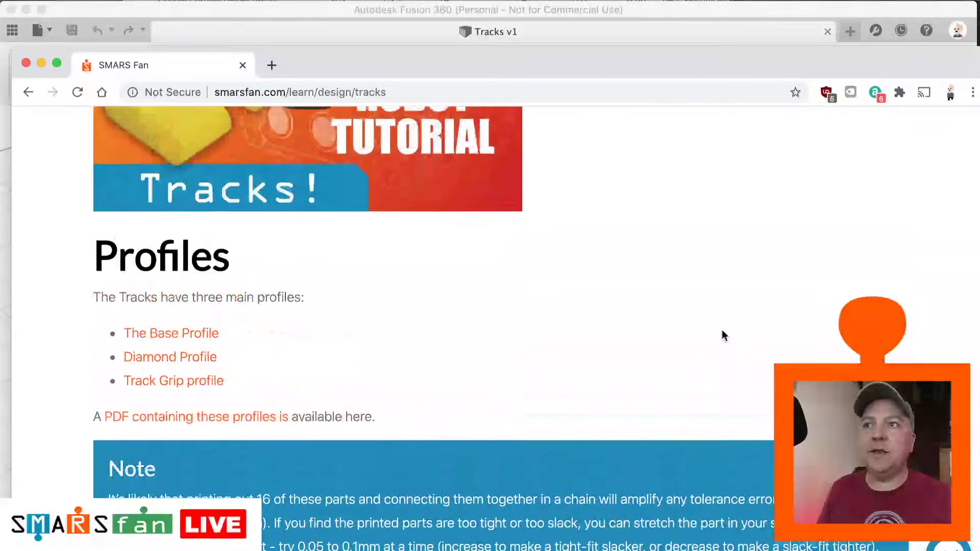
scroll(520, 234, "down", 3)
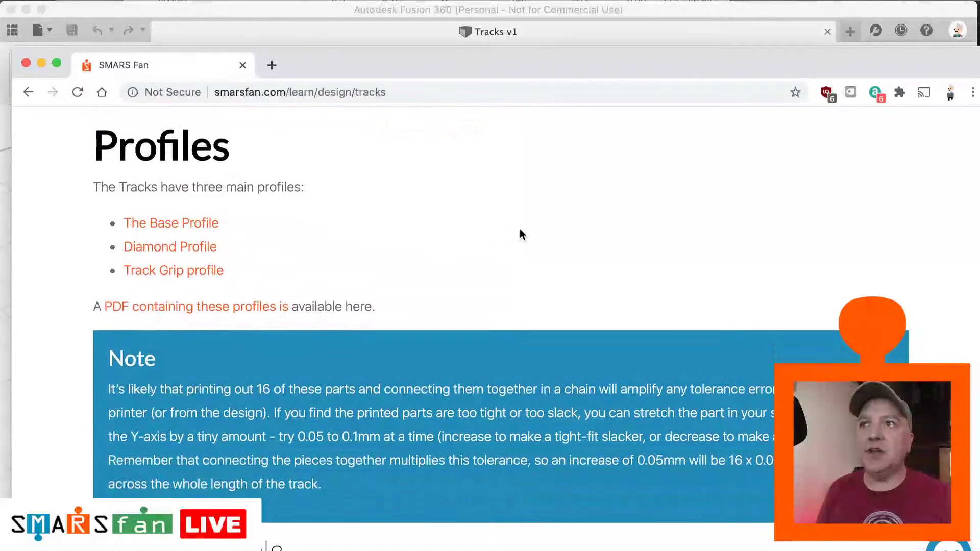
scroll(520, 230, "down", 4)
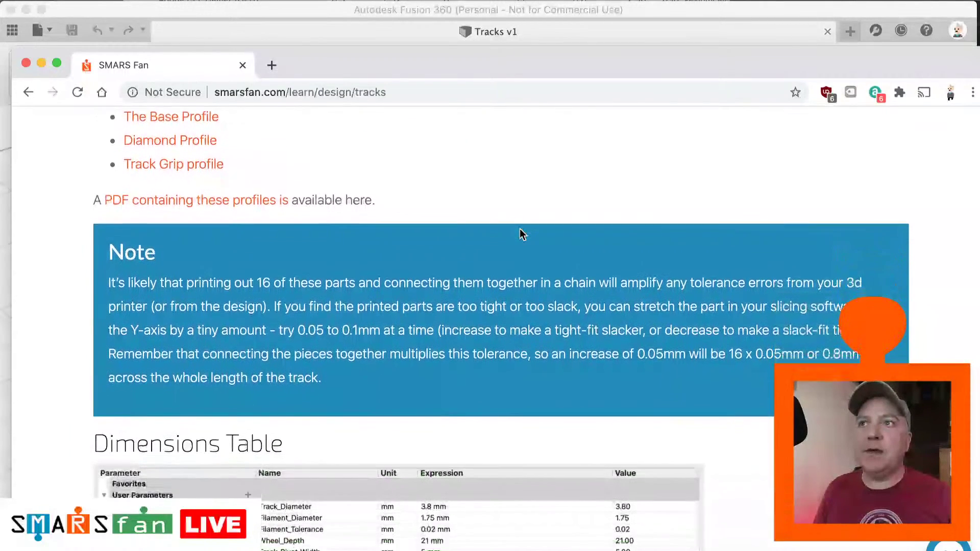
scroll(520, 231, "down", 1)
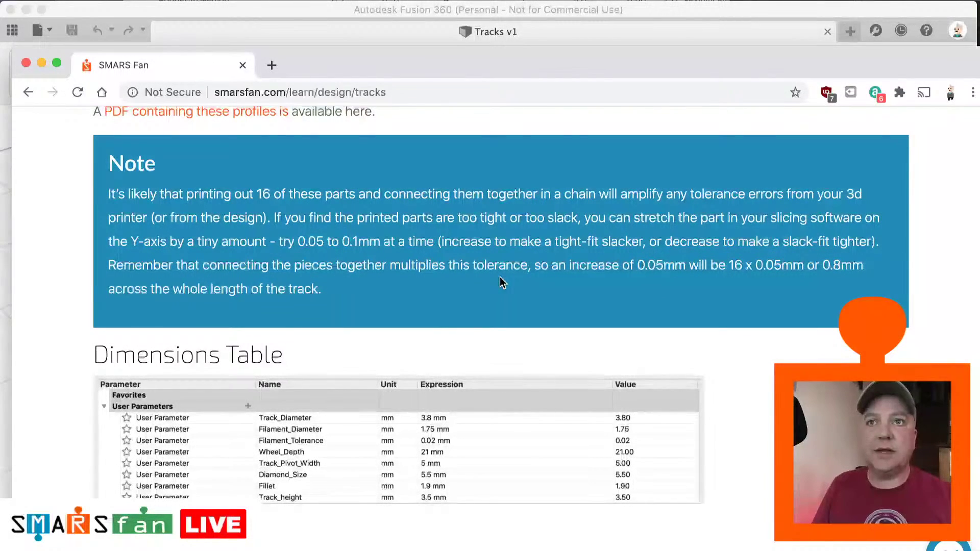
scroll(566, 382, "down", 5)
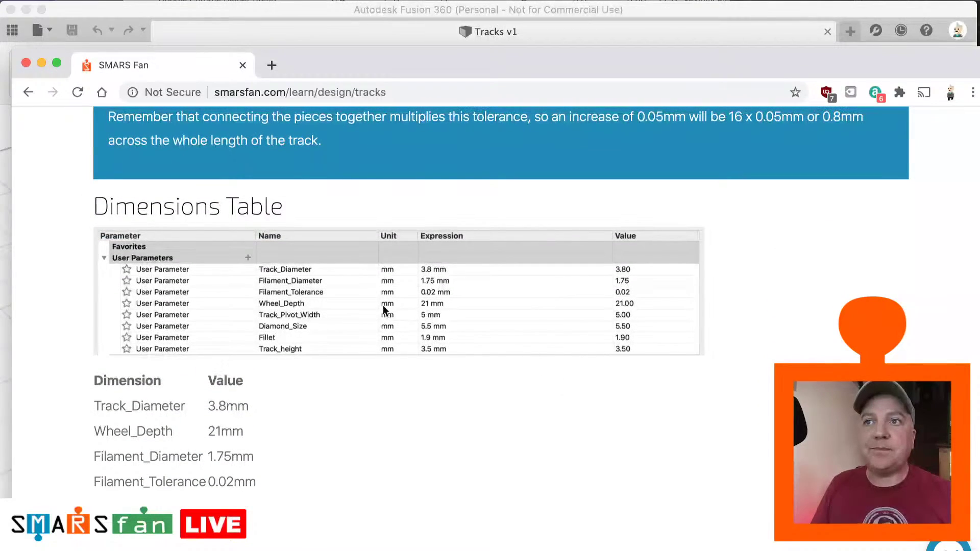
scroll(344, 301, "up", 5, "ctrl")
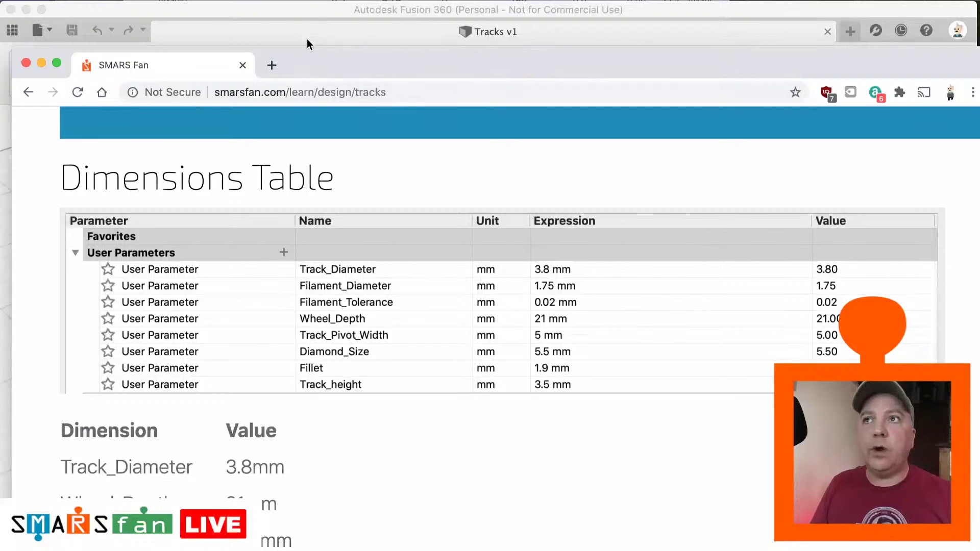
Step: Switch back to Fusion 360 and browse the SMARS Community Edition 2020 project files to the Wheels Tutorial folder
left_click_drag(295, 61, 979, 177)
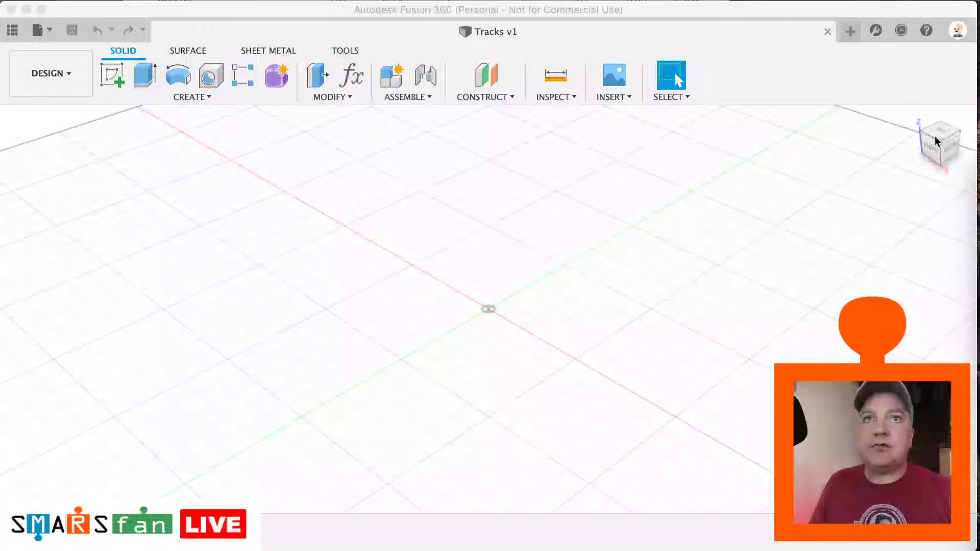
left_click(756, 93)
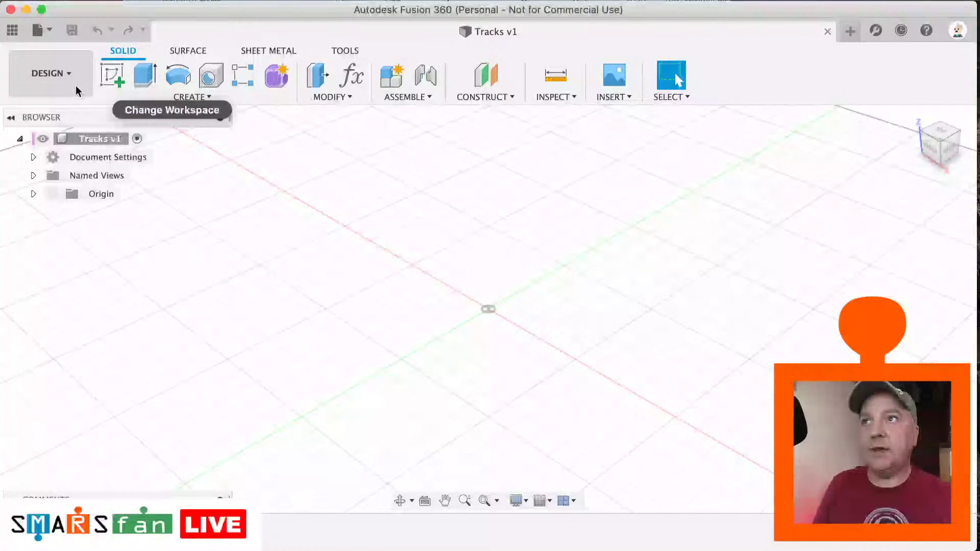
left_click(13, 35)
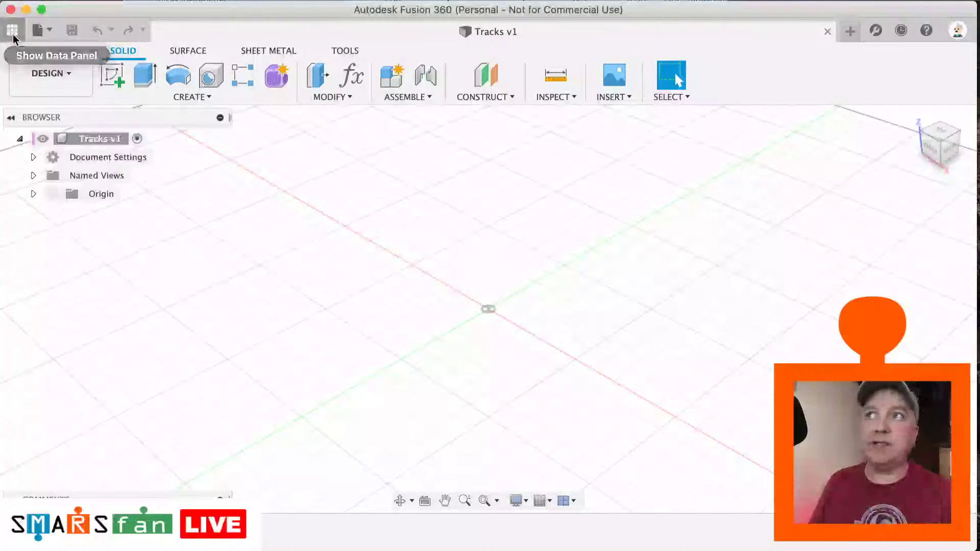
scroll(163, 262, "down", 5)
scroll(163, 263, "up", 5)
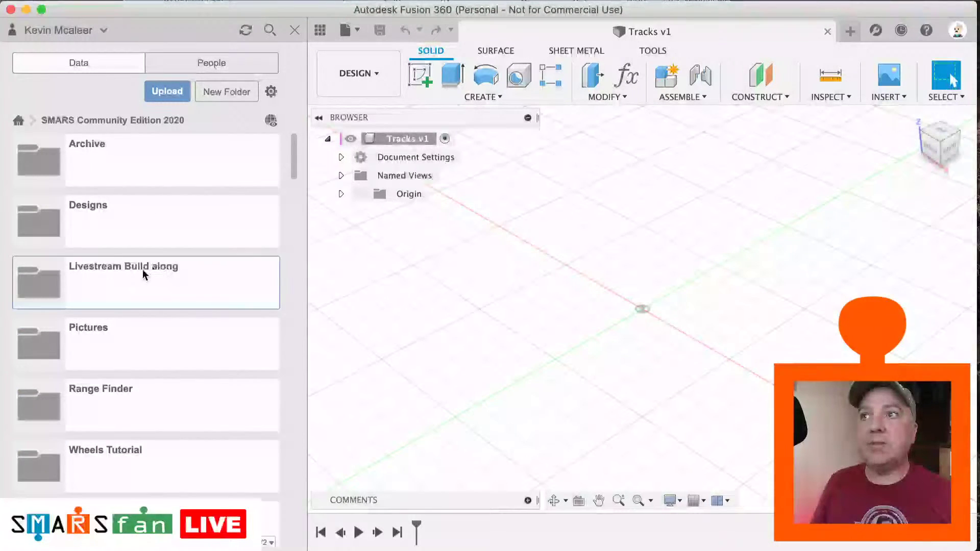
left_click(142, 268)
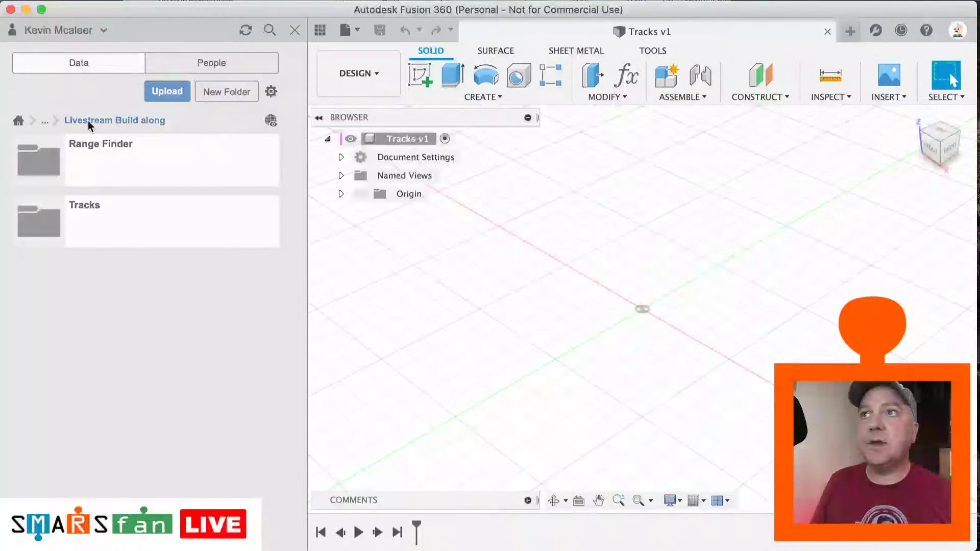
left_click(44, 121)
left_click(62, 144)
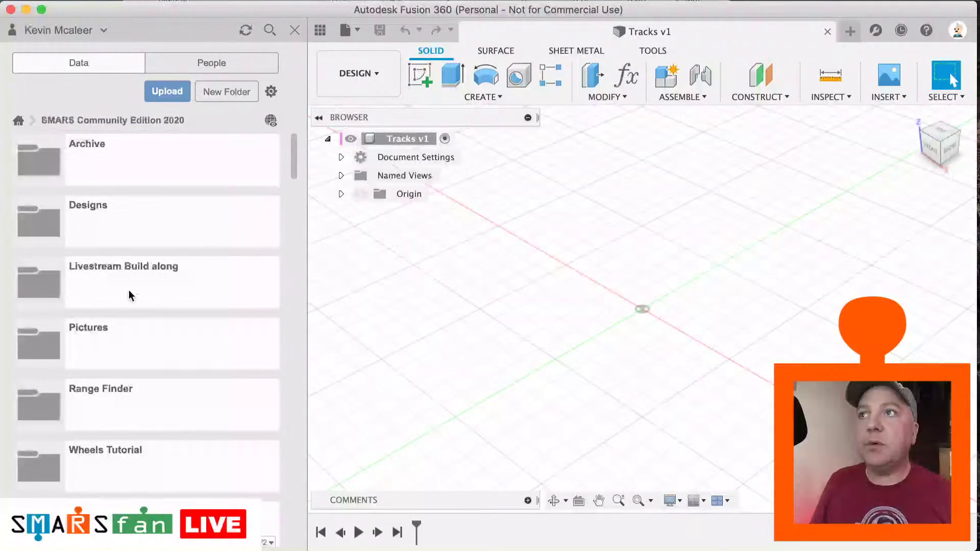
left_click(111, 452)
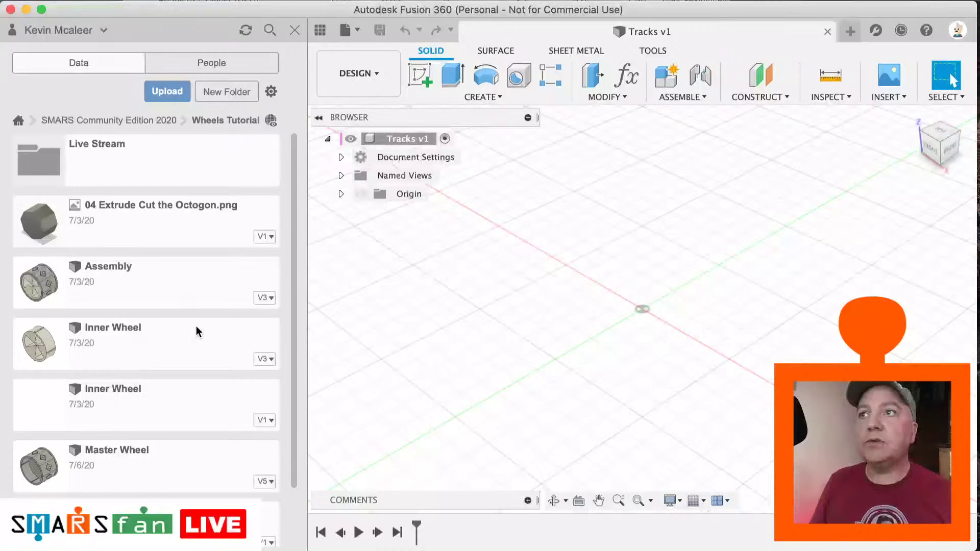
scroll(198, 331, "down", 2)
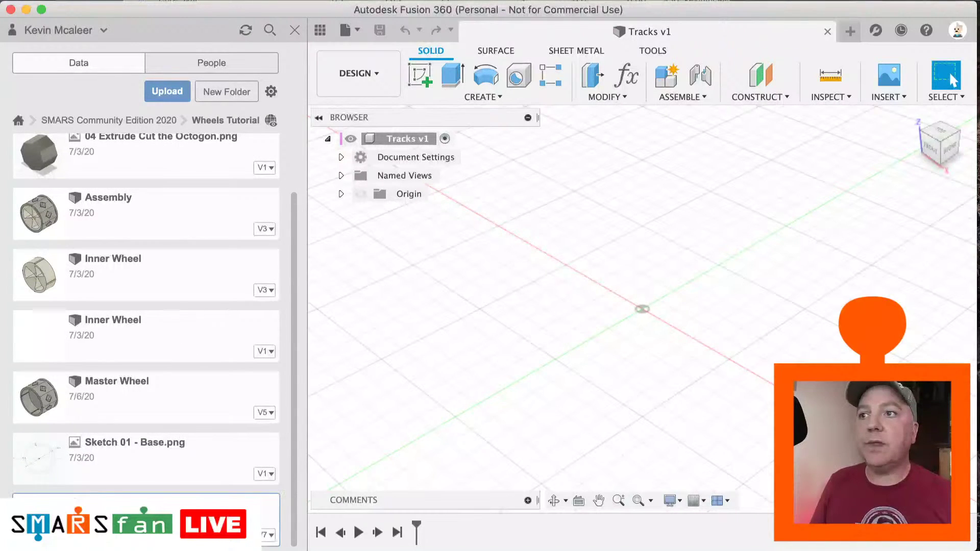
Step: Start an Insert Derive with the Wheel Tutorial design as the source
left_click(845, 99)
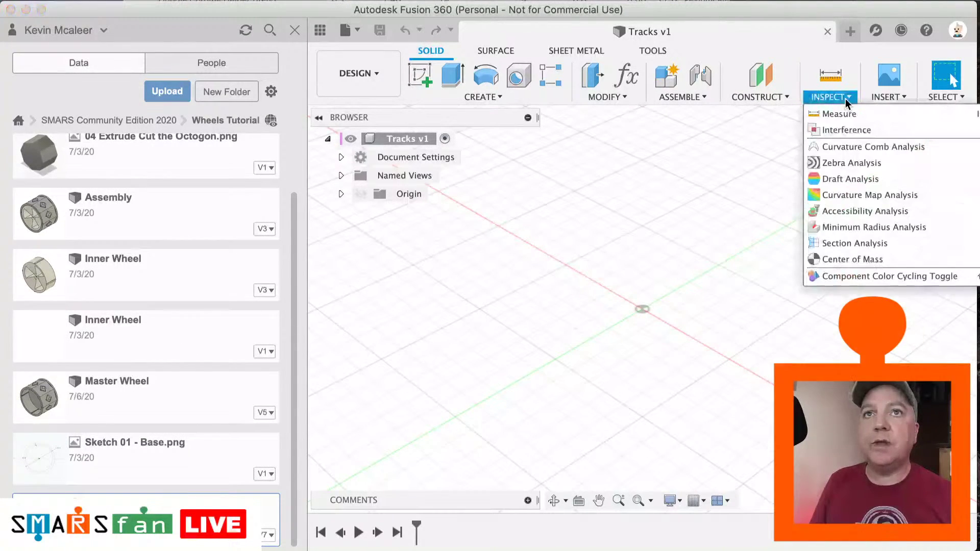
left_click(889, 97)
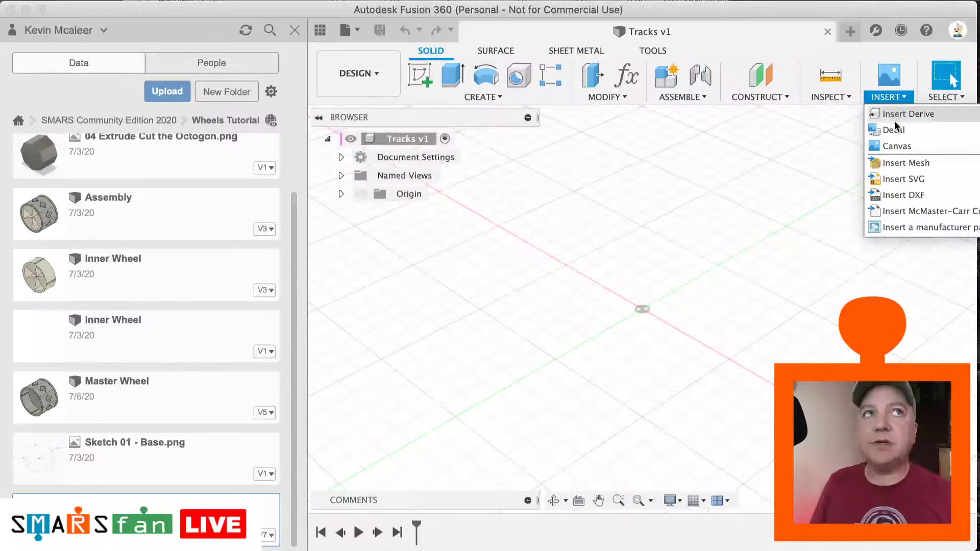
left_click(897, 117)
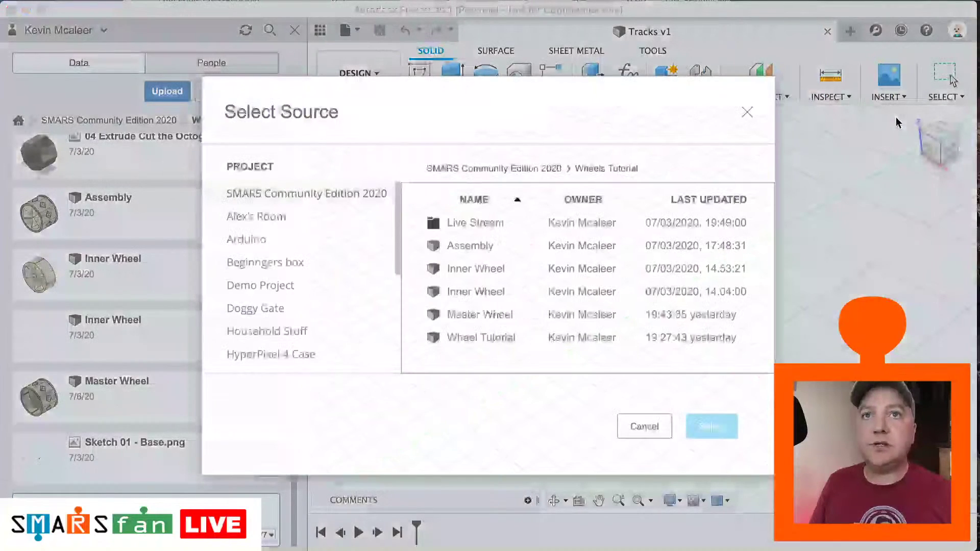
left_click(476, 340)
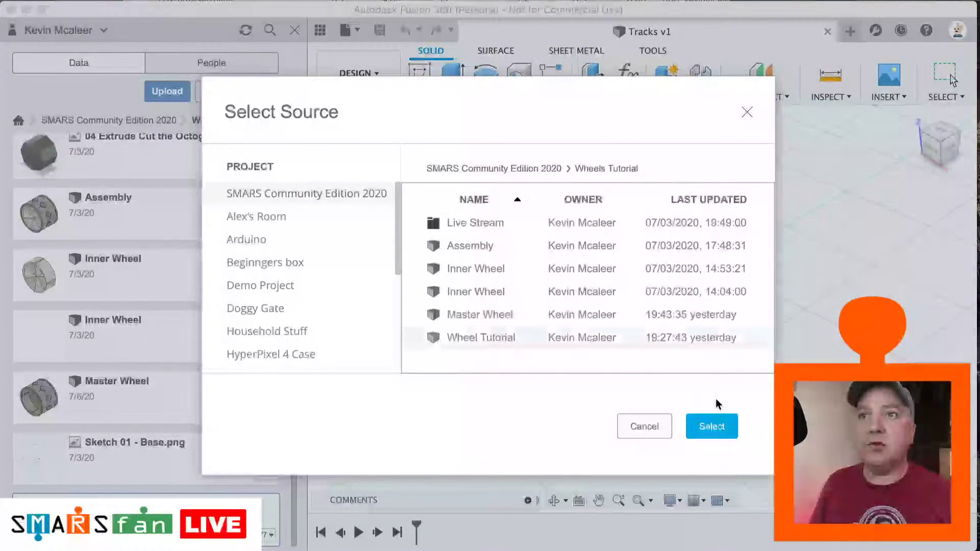
left_click(719, 425)
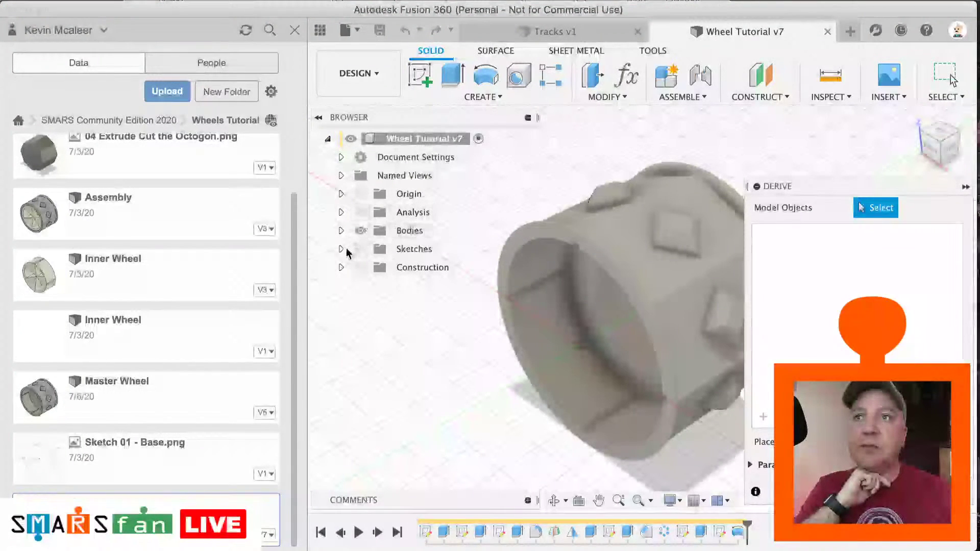
Step: Derive only the Octogon sketch from the wheel design into the Tracks design
left_click(342, 250)
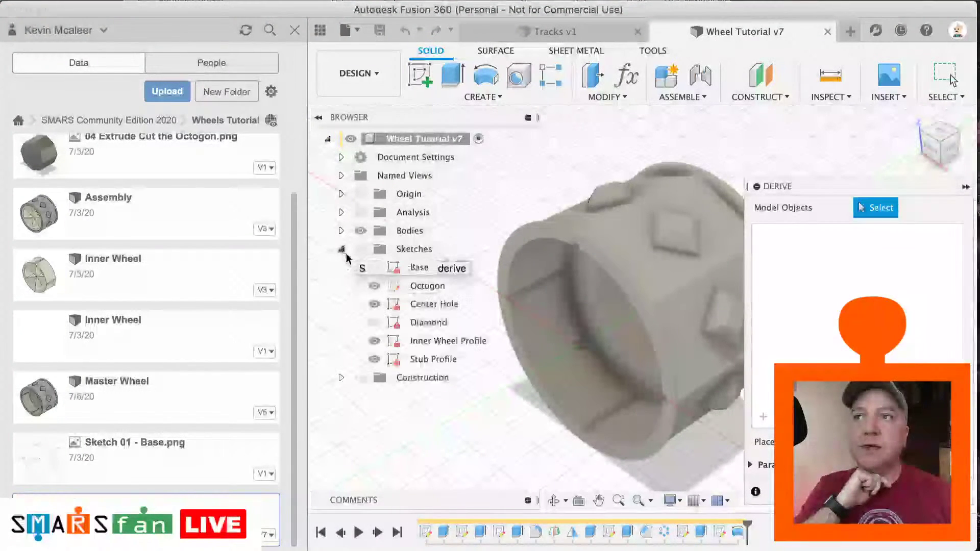
left_click(419, 287)
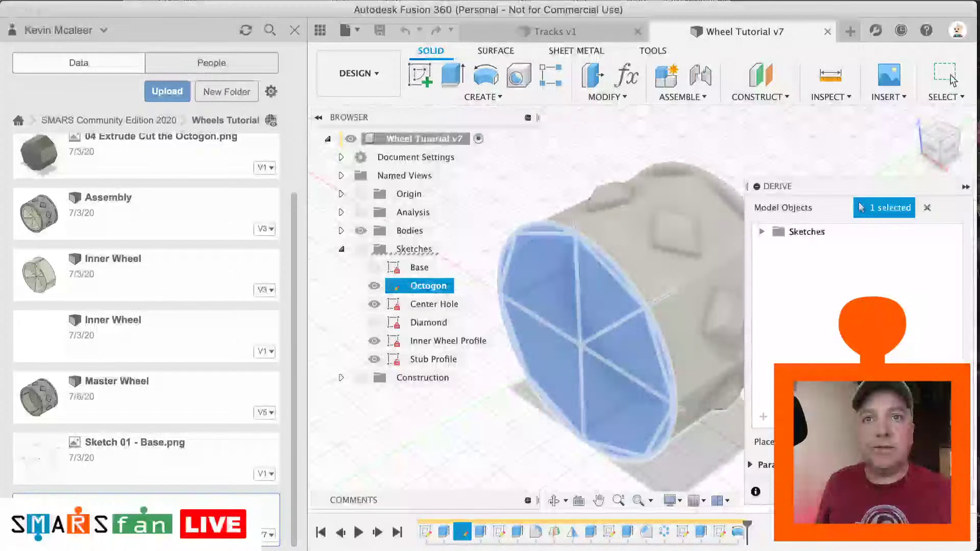
key("Return")
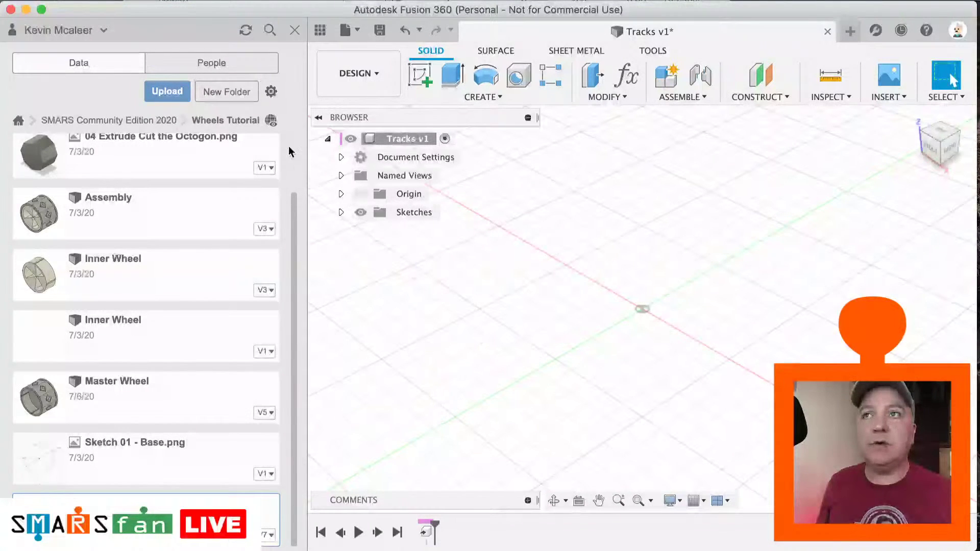
Step: Hide the project files and make the derived Octogon sketch visible
left_click(319, 32)
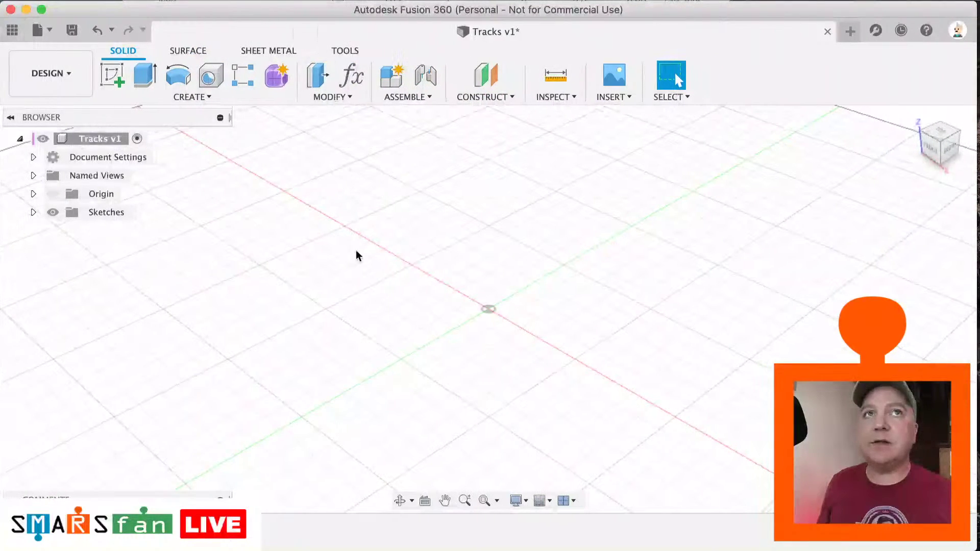
left_click(33, 212)
left_click(66, 230)
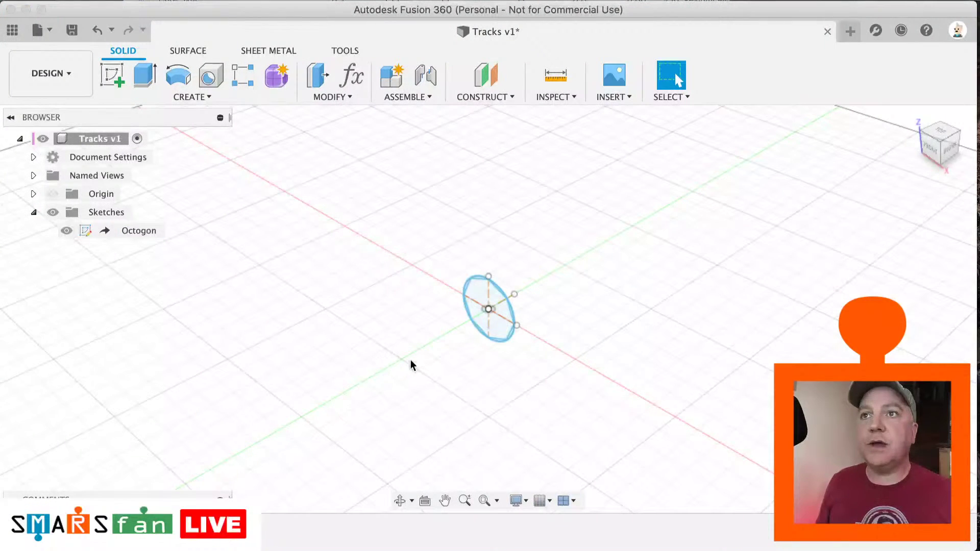
Step: Create a new sketch on the derived octagon's profile
scroll(458, 350, "up", 5)
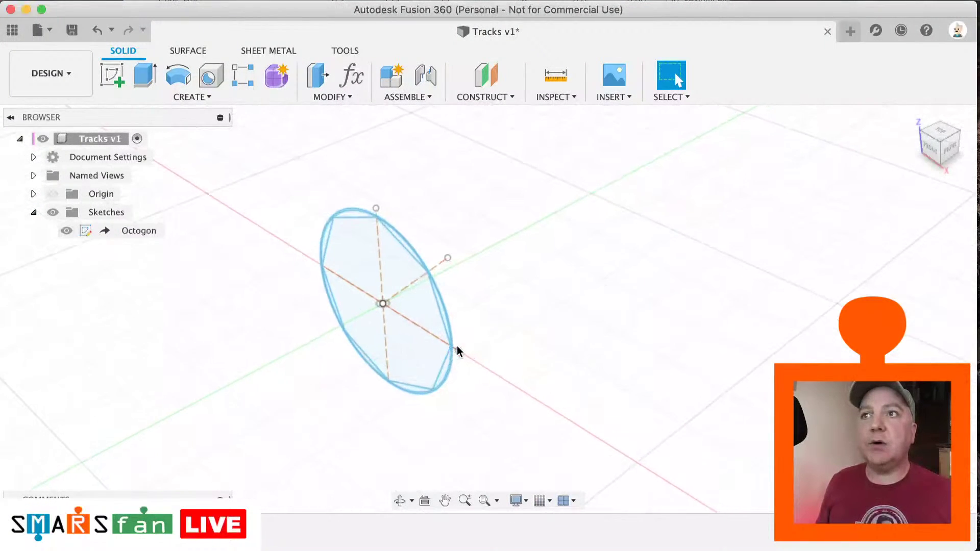
left_click(943, 153)
scroll(525, 274, "up", 5)
scroll(525, 274, "left", 3)
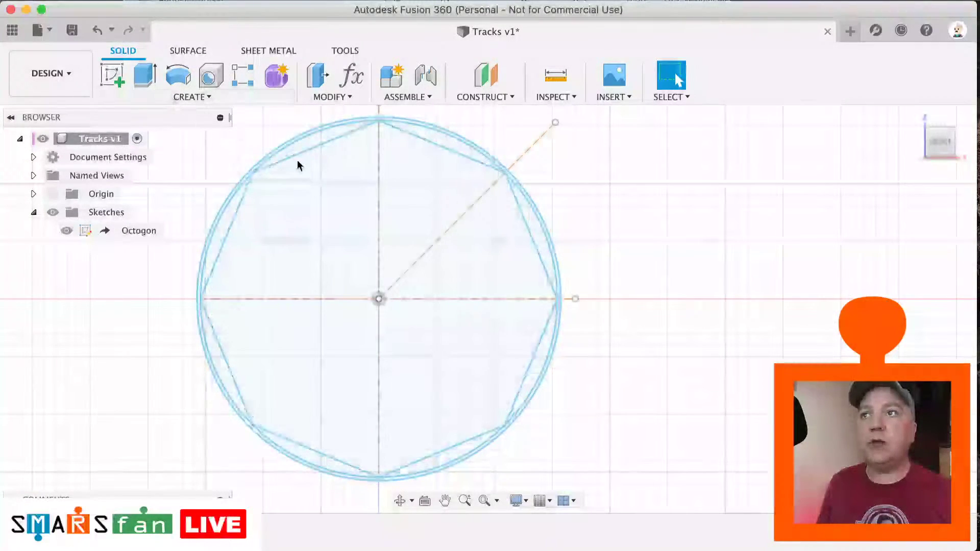
scroll(335, 190, "left", 3)
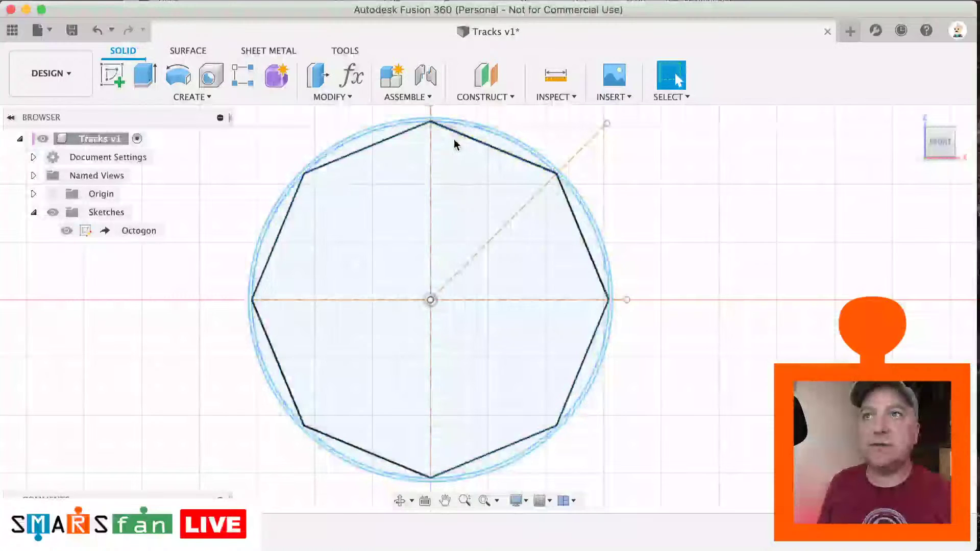
left_click(121, 88)
left_click(485, 245)
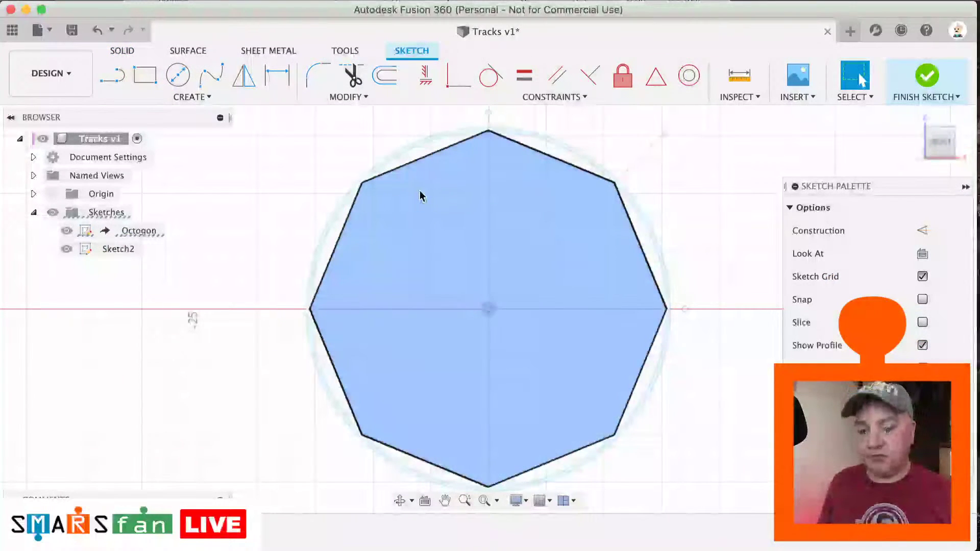
Step: Project the octagon's two upper edges, its surrounding circle, and the vertical and diagonal guide lines into the sketch
key("p")
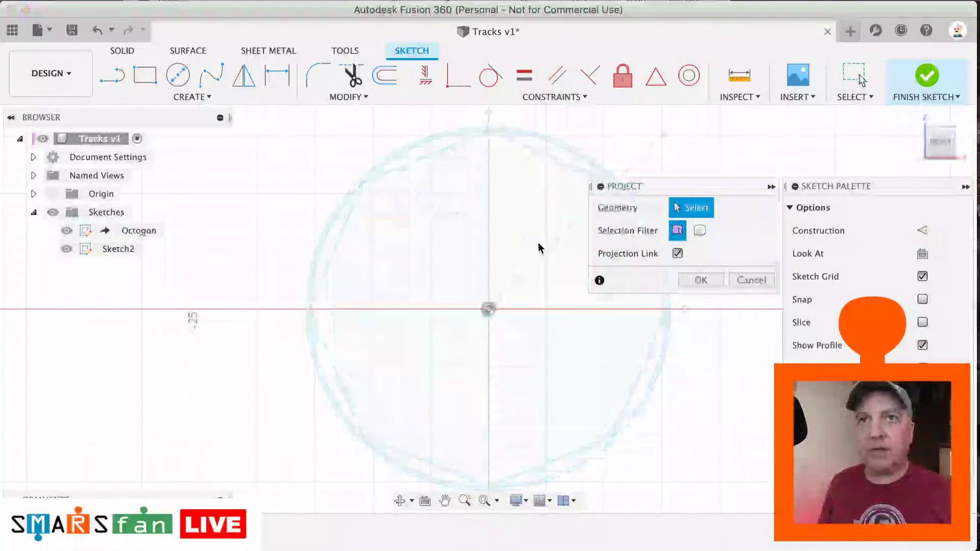
left_click(499, 140)
left_click(461, 145)
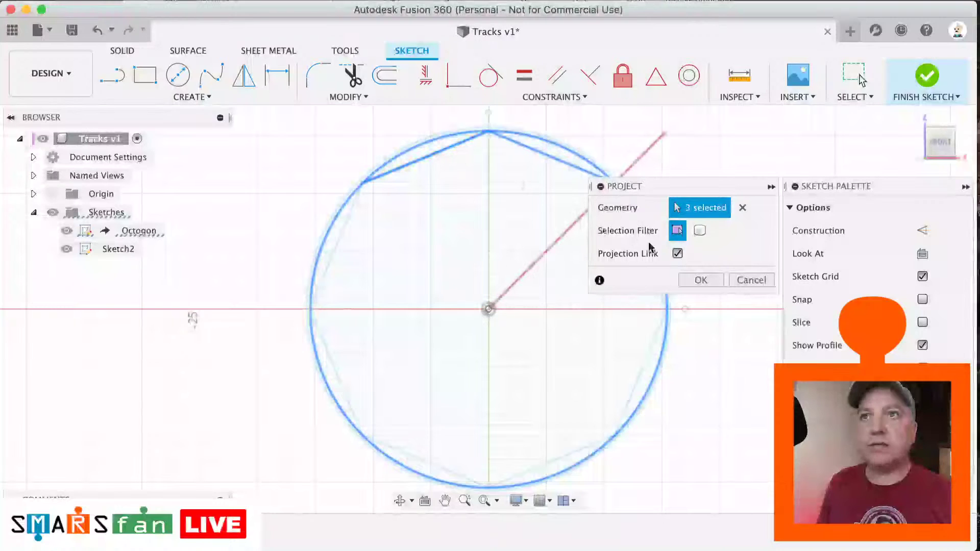
left_click(549, 255)
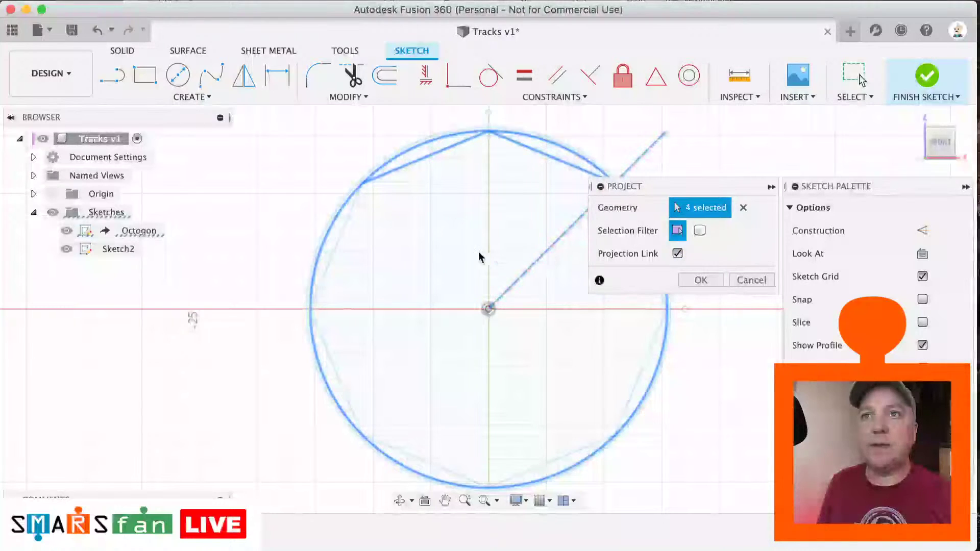
left_click(488, 256)
left_click(700, 280)
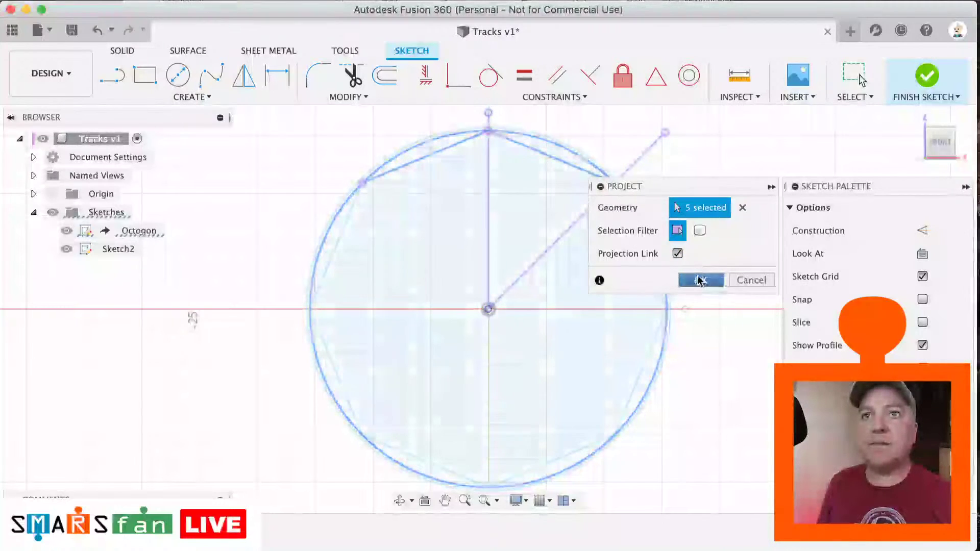
Step: Draw a circle centred on the origin that passes through the octagon's corners
key("c")
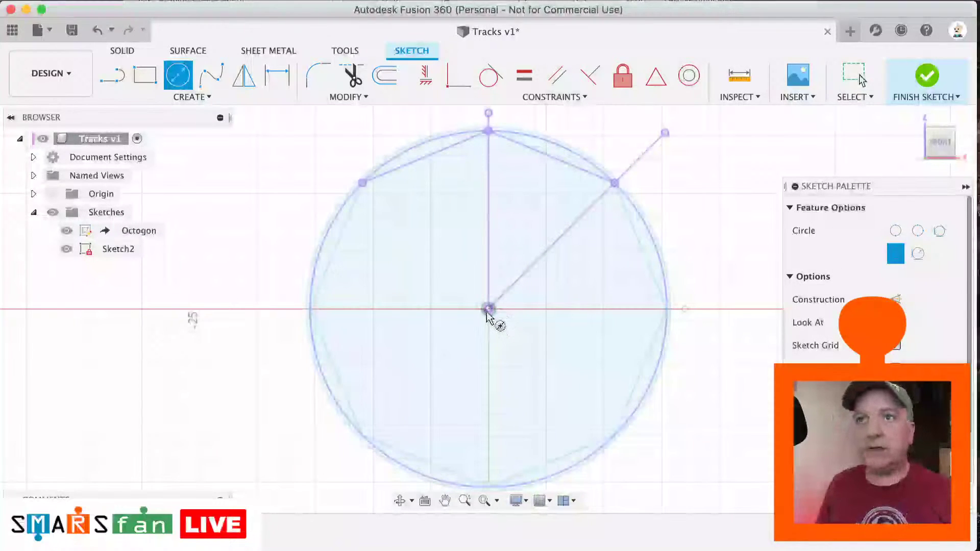
left_click(489, 309)
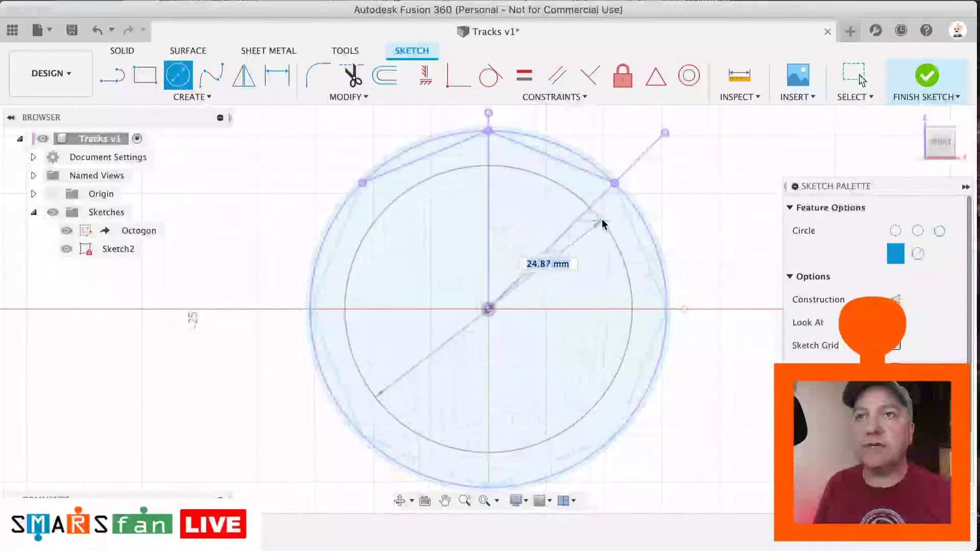
left_click(623, 197)
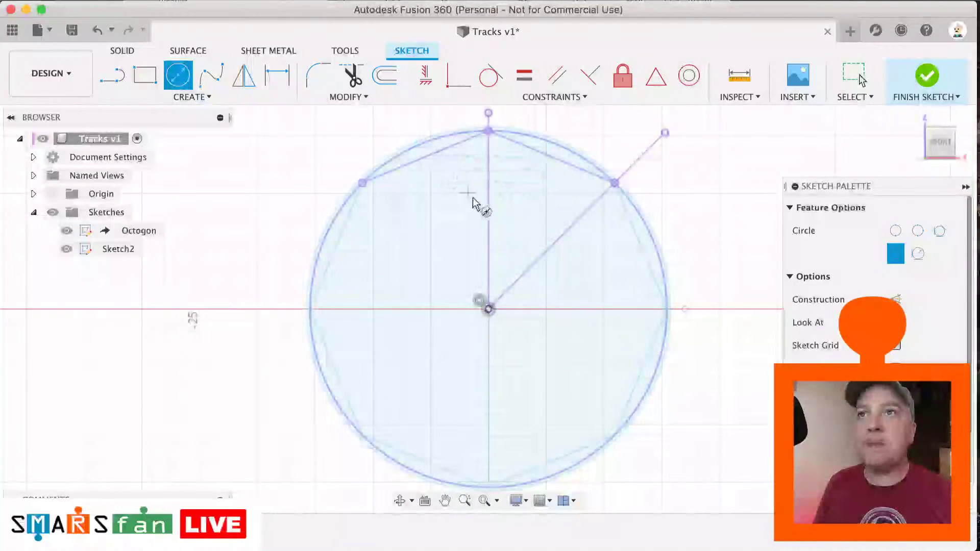
scroll(501, 304, "up", 3)
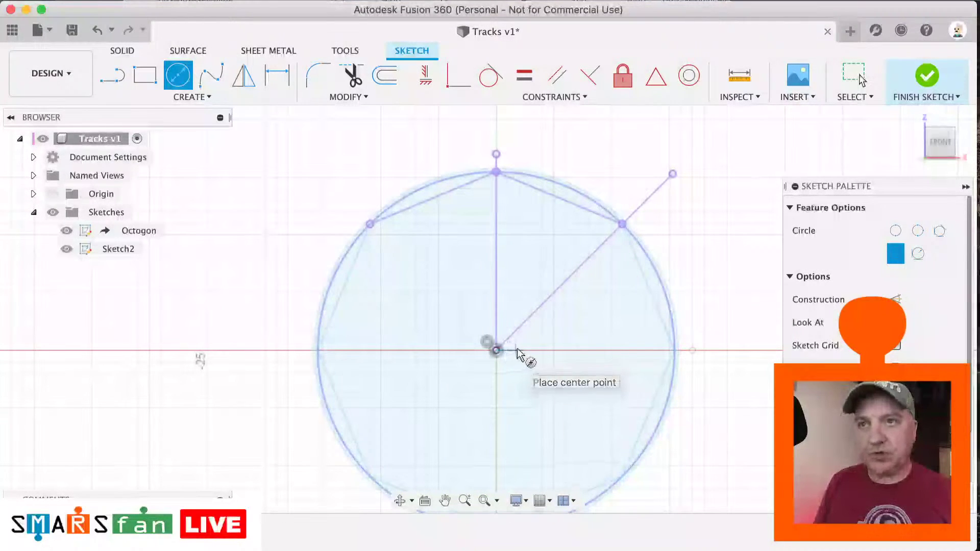
Step: Draw two construction lines from the origin, one vertical past the top corner and one along the diagonal guide past the upper-right corner
key("l")
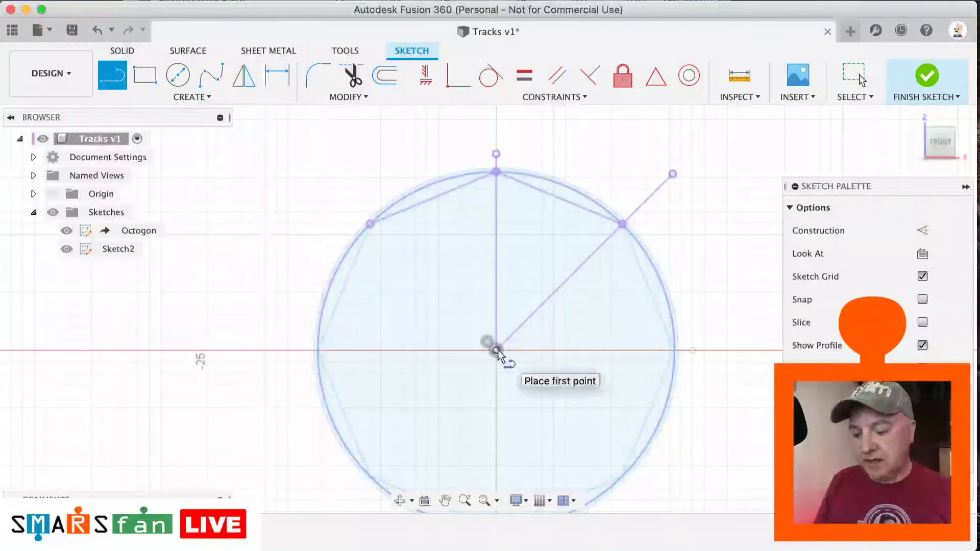
left_click(497, 351)
double_click(496, 129)
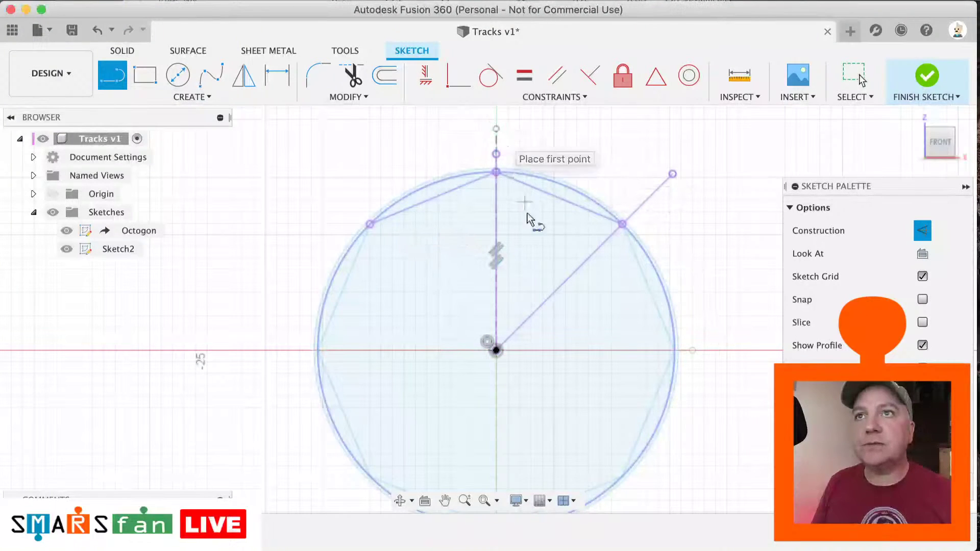
left_click(496, 350)
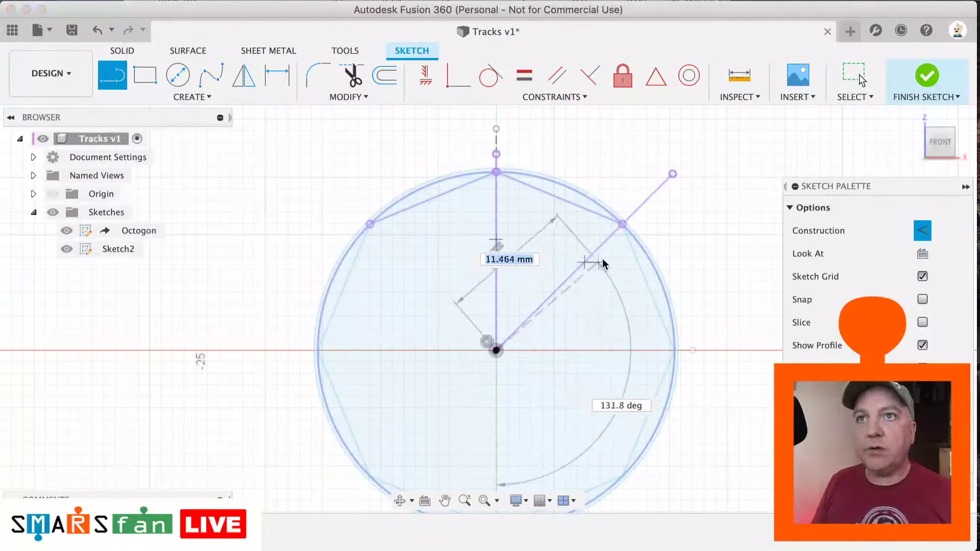
double_click(644, 204)
Step: Draw two construction circles outside the octagon, one about 4.4 mm on the vertical line above the top corner and one on the diagonal line
scroll(577, 202, "up", 3)
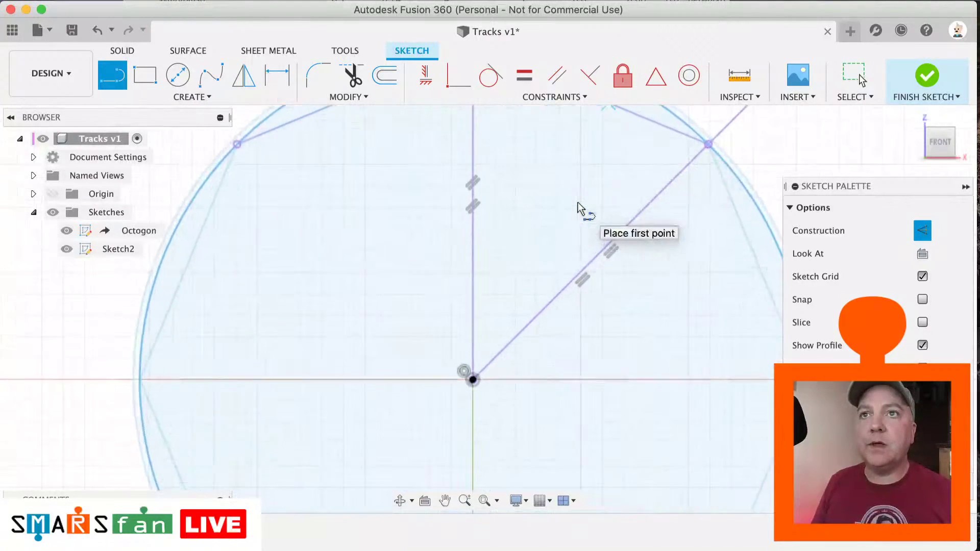
scroll(578, 202, "up", 5)
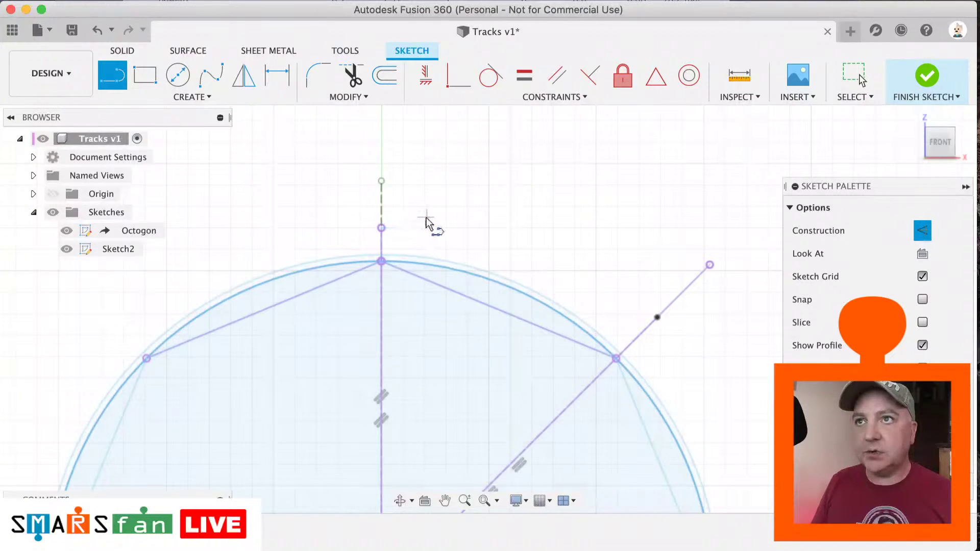
key("c")
left_click(382, 204)
left_click(428, 213)
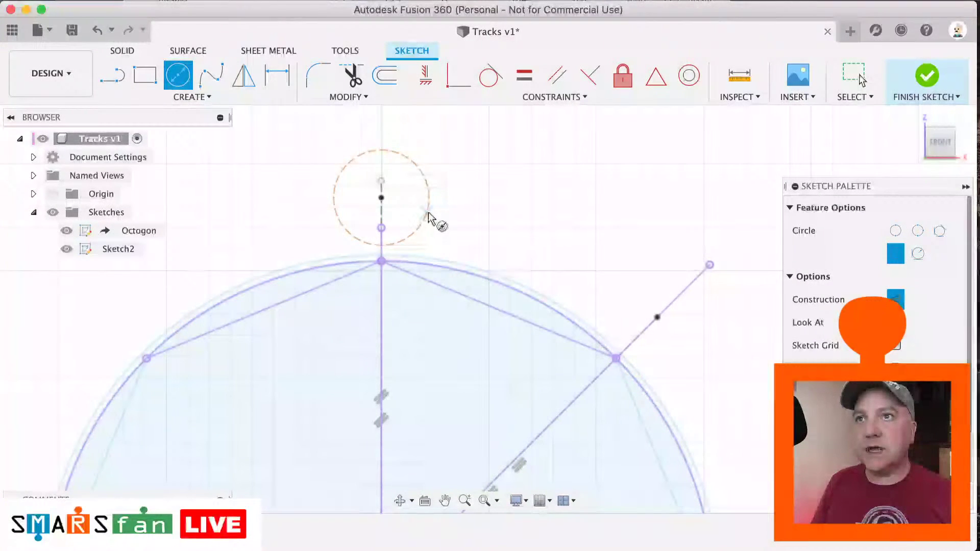
left_click(646, 330)
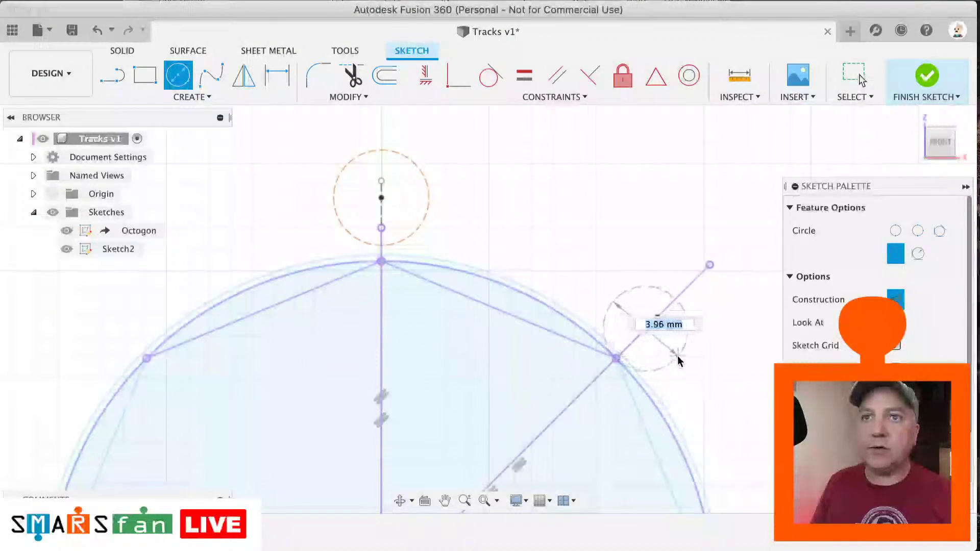
left_click(675, 358)
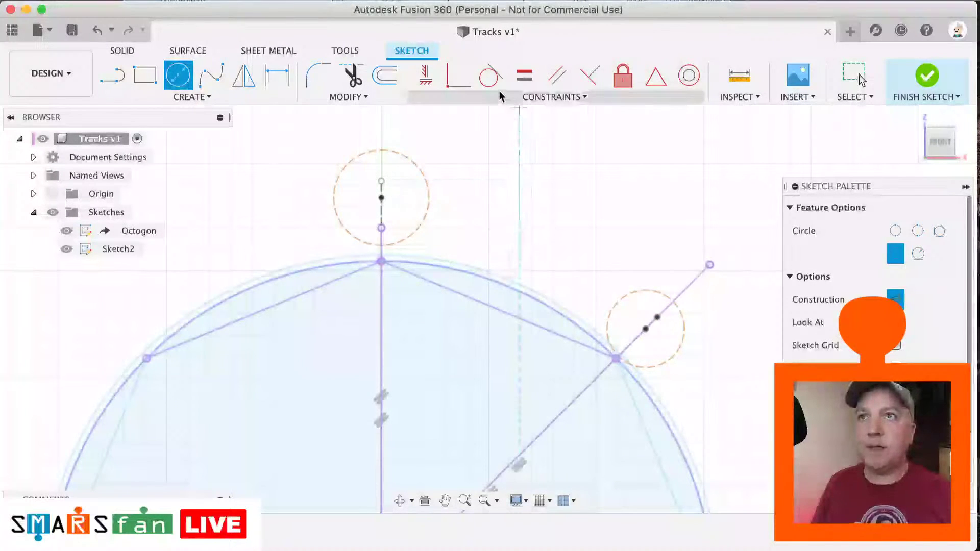
Step: Apply an Equal constraint between the two small circles
left_click(524, 82)
left_click(429, 196)
left_click(634, 288)
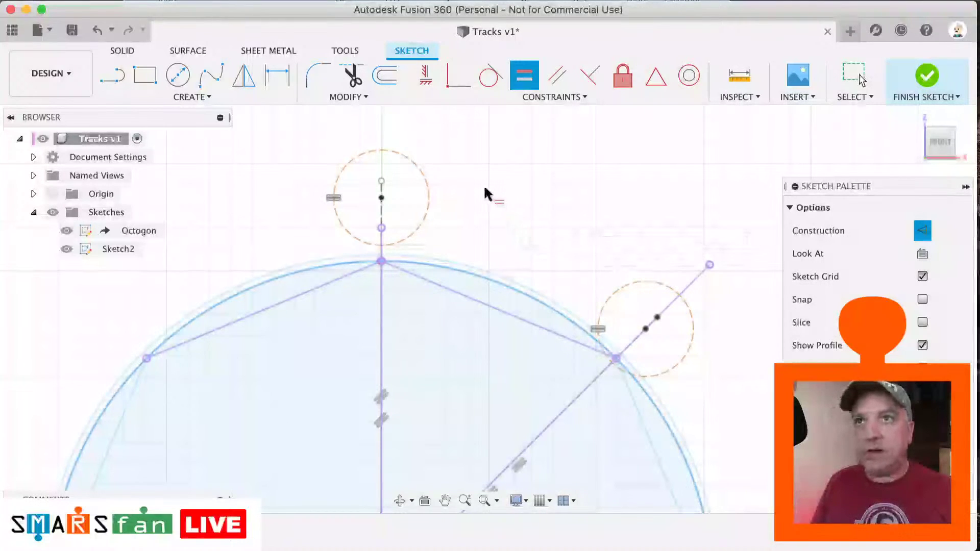
left_click(852, 77)
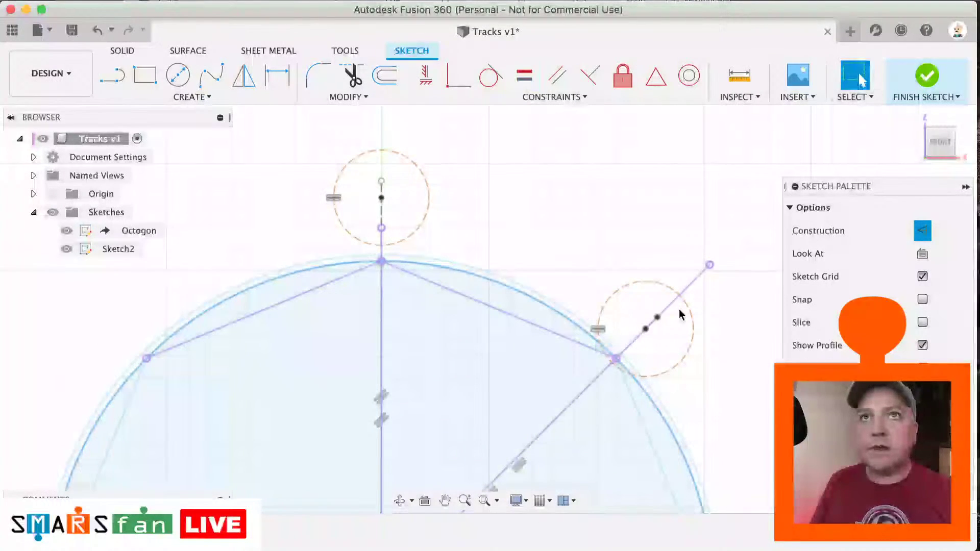
Step: Convert both small construction circles to regular sketch geometry
left_click(651, 286)
key("x")
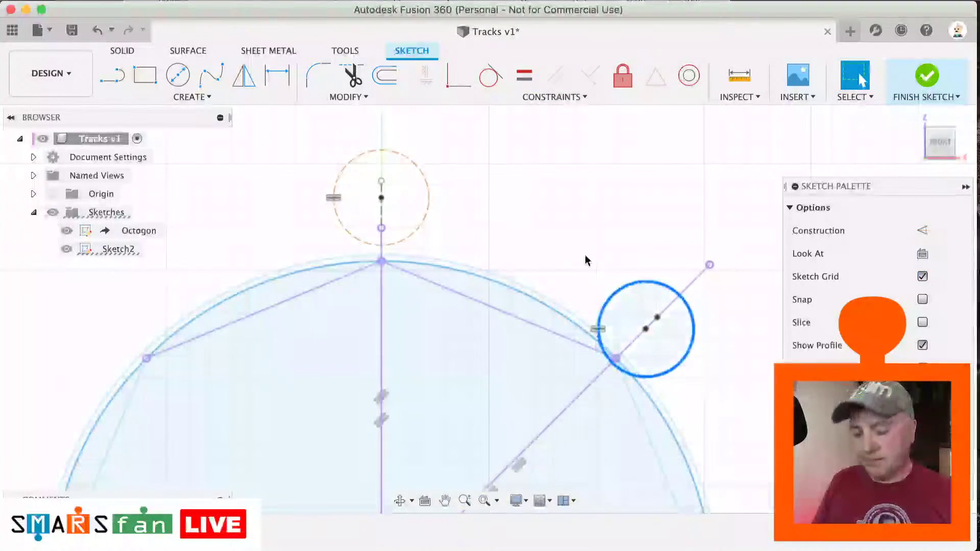
left_click(425, 215)
left_click(922, 230)
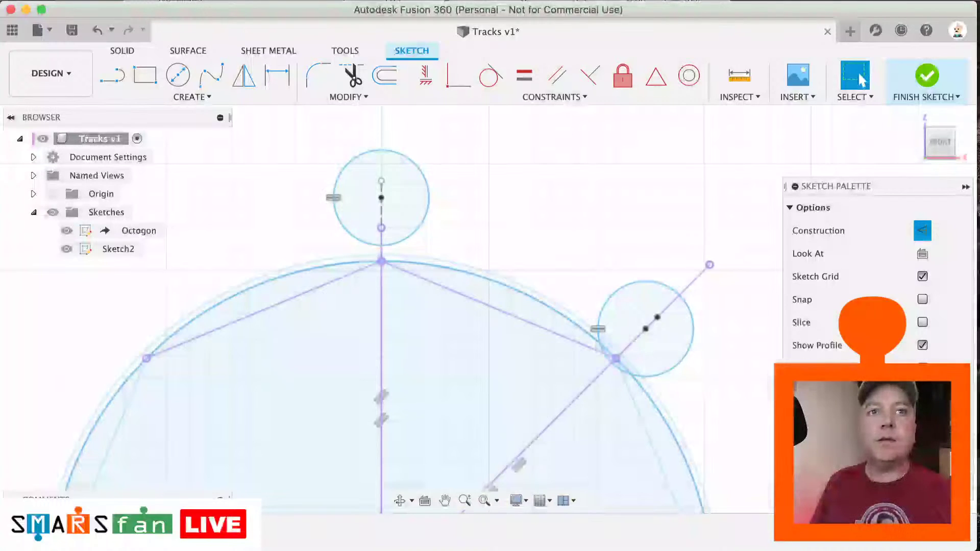
mouse_move(979, 156)
left_mouse_down()
mouse_move(587, 166)
mouse_move(810, 136)
mouse_move(979, 148)
left_mouse_up()
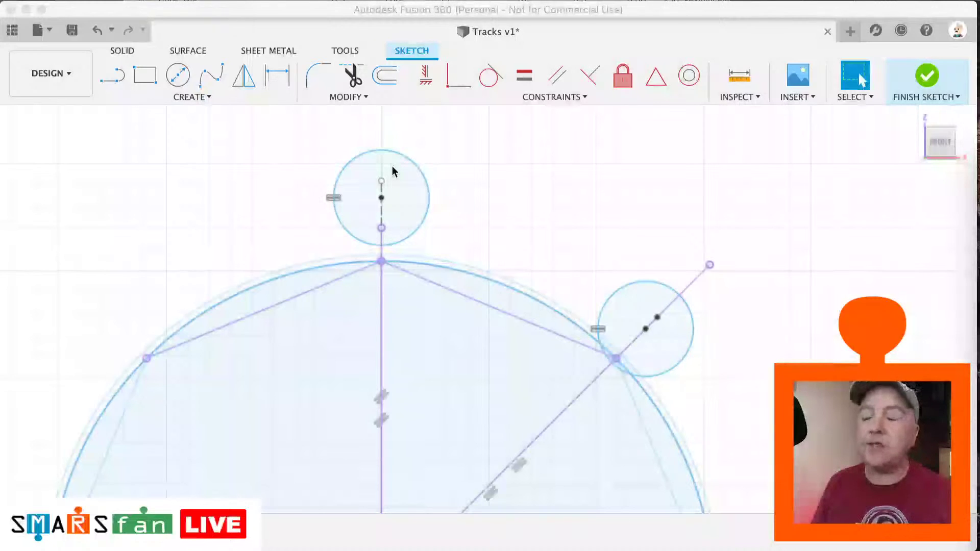
Step: Dimension the top small circle with a diameter of 3.8 mm
left_click(433, 182)
key("d")
left_click(428, 190)
left_click(488, 173)
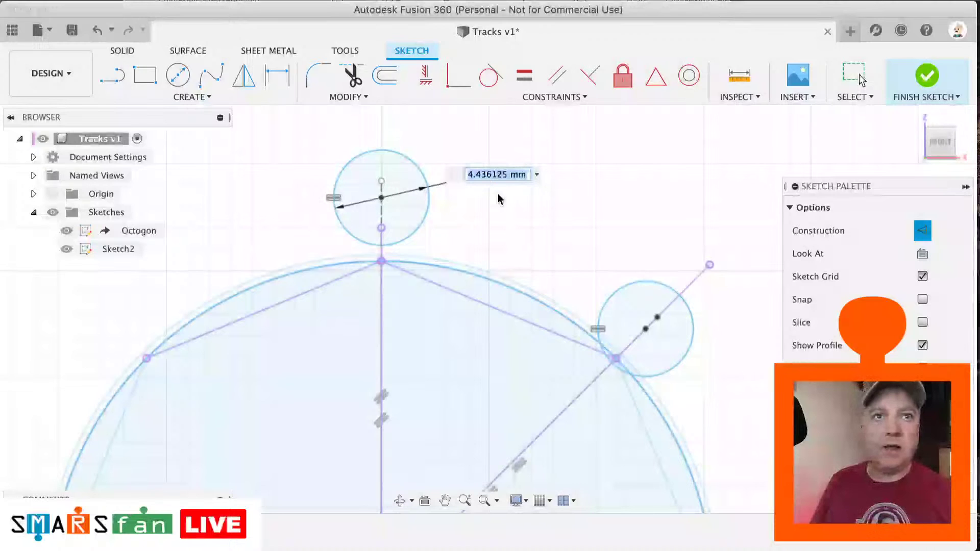
type("3.8")
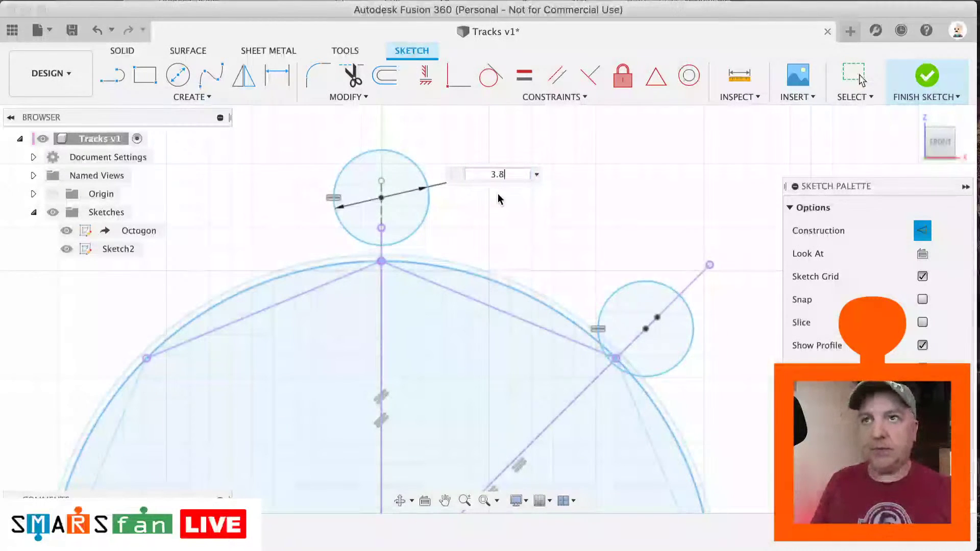
key("Return")
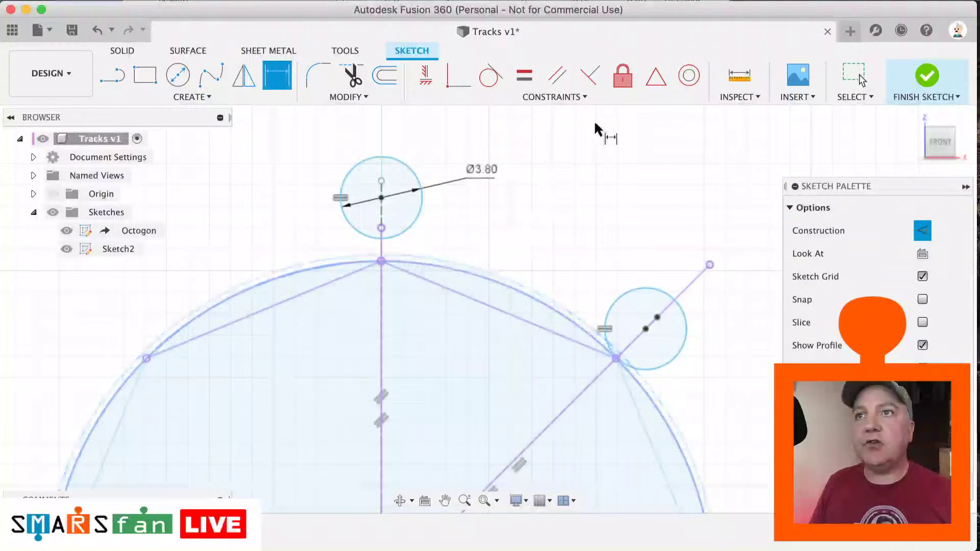
Step: Try to constrain the top small circle tangent to the octagon's upper right edge
left_click(489, 87)
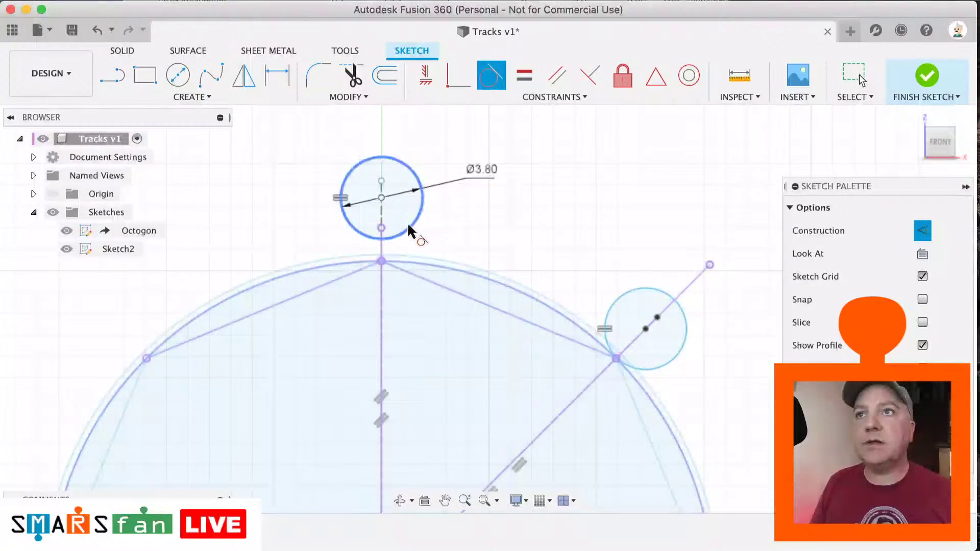
left_click(408, 225)
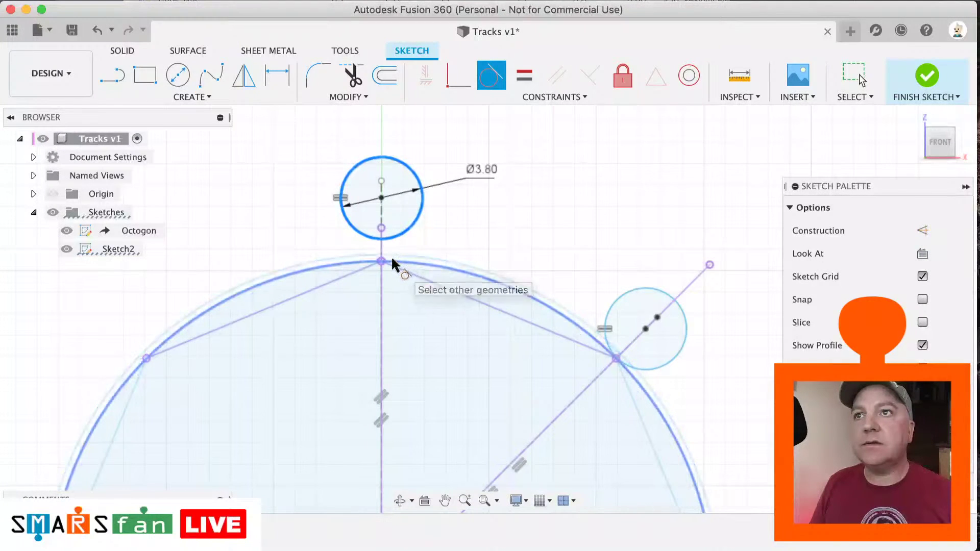
left_click(389, 262)
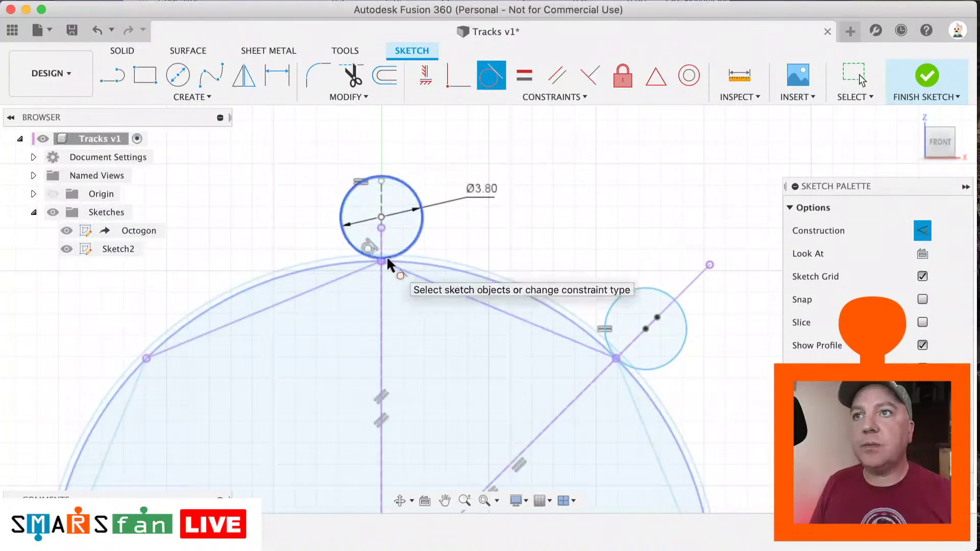
left_click(422, 224)
Step: Remove the tangent constraint between the top small circle and the octagon edge
scroll(416, 245, "up", 3)
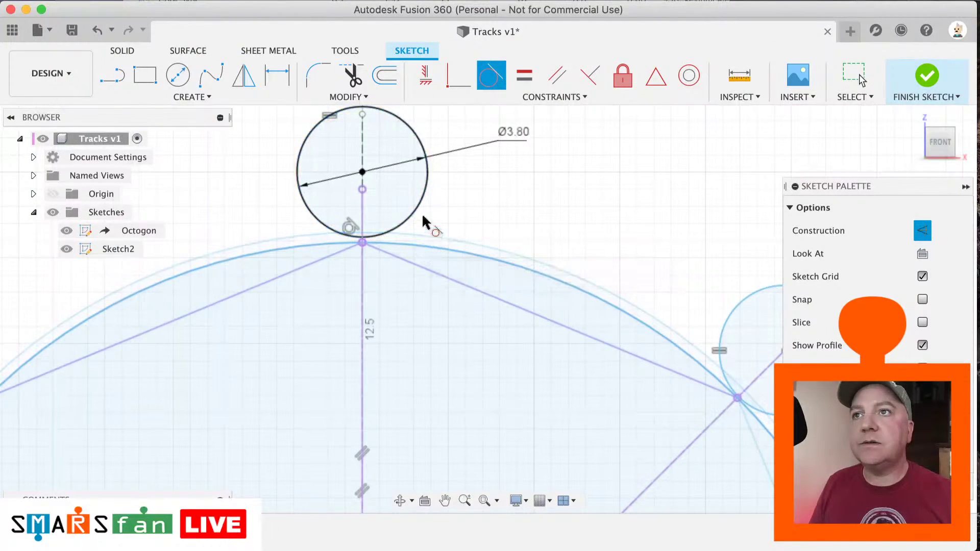
scroll(423, 217, "up", 4)
scroll(422, 215, "left", 5)
scroll(423, 215, "up", 4)
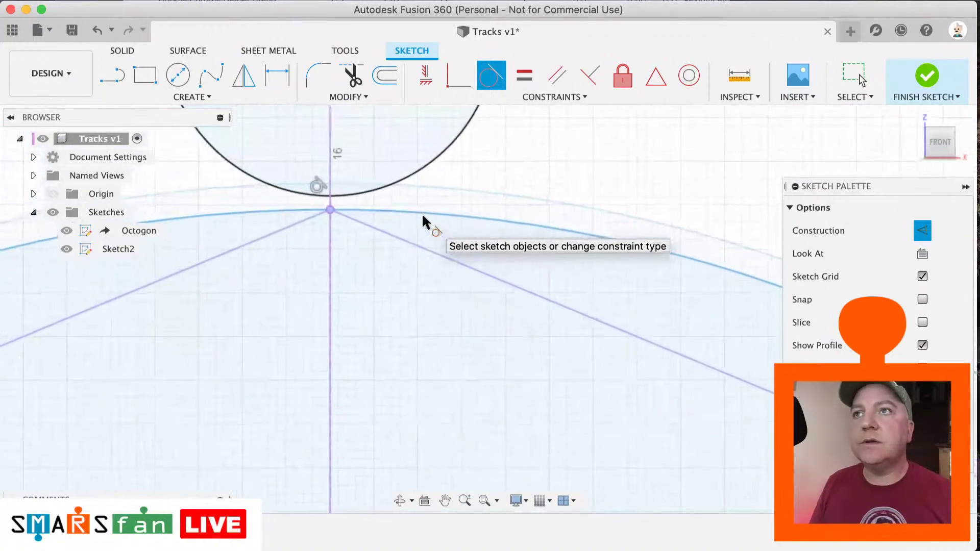
left_click(433, 271)
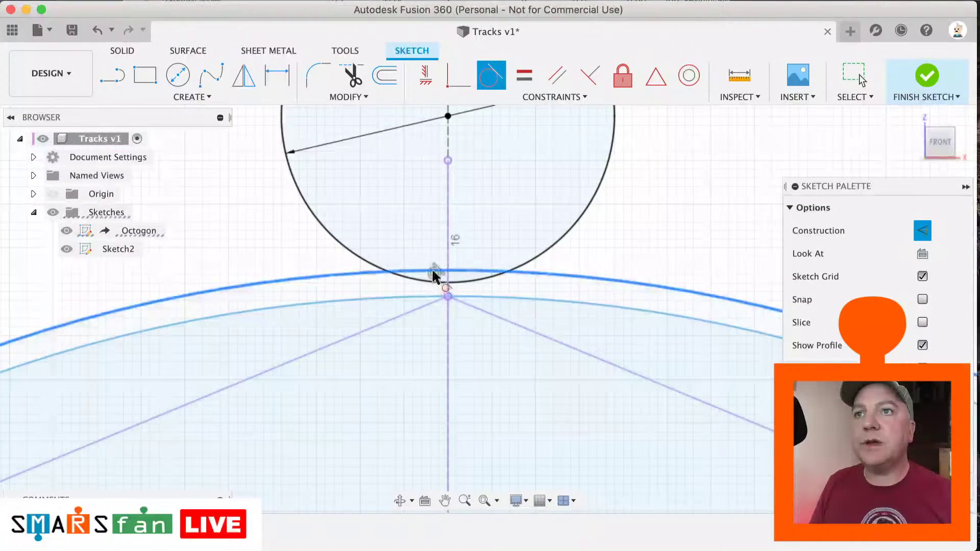
key("Escape")
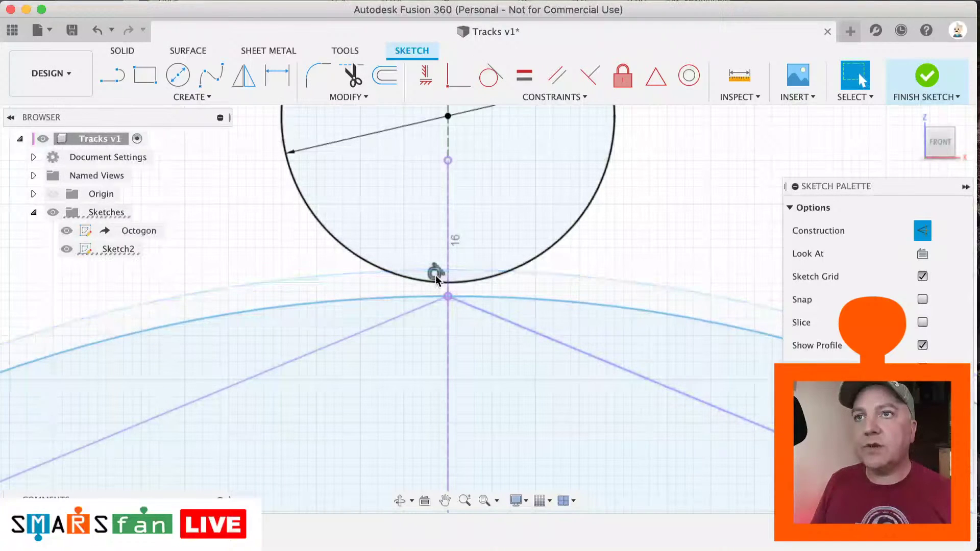
Step: Constrain the top small circle tangent to the large circle through the octagon's corners
left_click(489, 77)
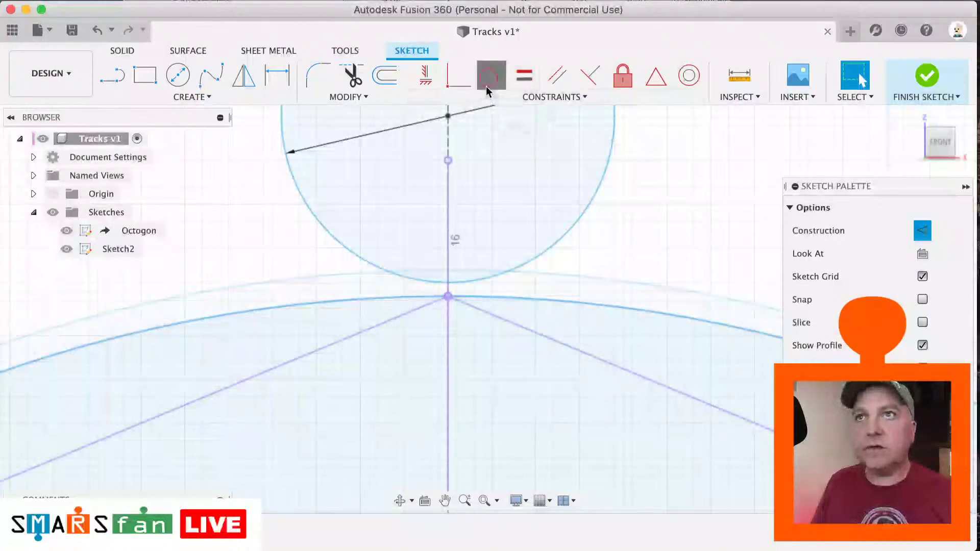
left_click(457, 279)
left_click(463, 302)
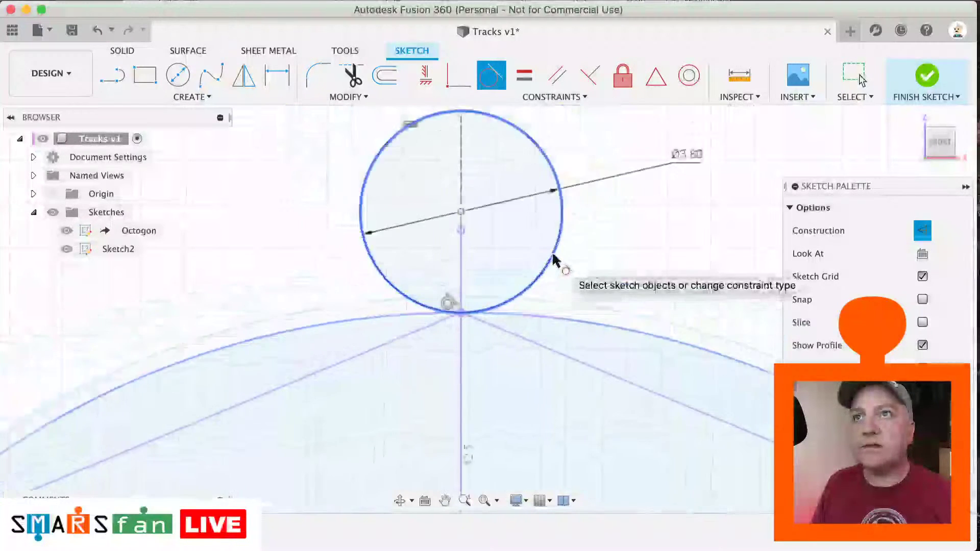
Step: Constrain the right small circle tangent to the large circle around the octagon
scroll(554, 260, "right", 10)
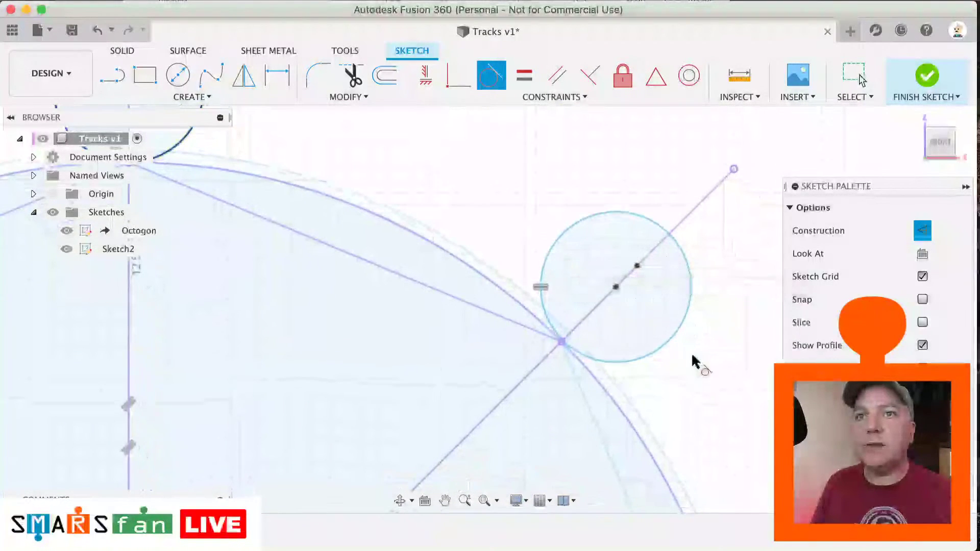
left_click(542, 287)
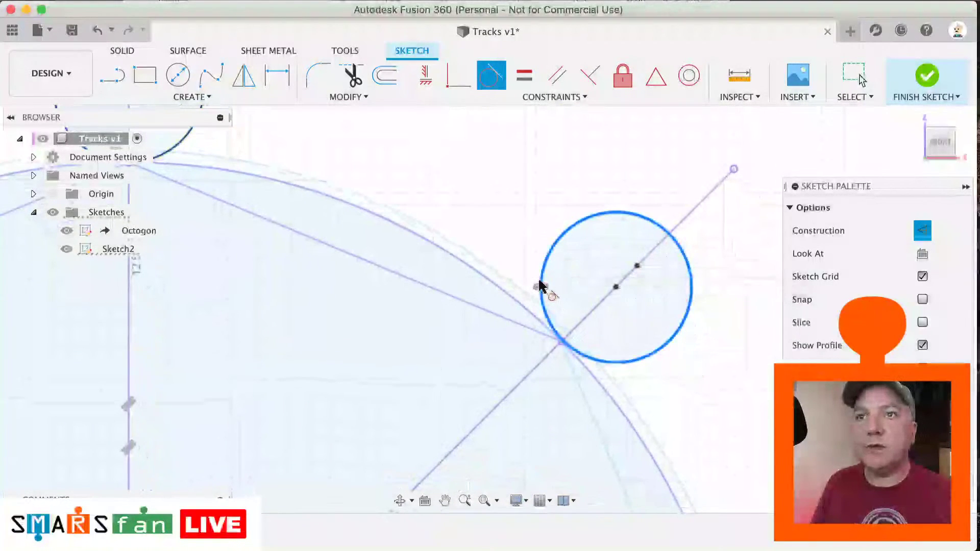
left_click(546, 332)
scroll(480, 211, "left", 8)
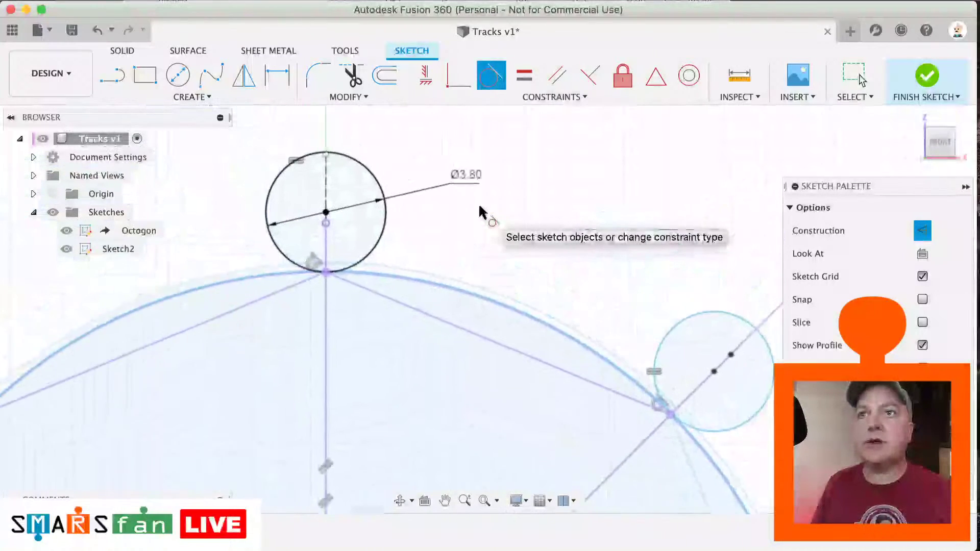
Step: Move the right small circle along its construction line to test how it and the large circle are constrained
left_click(854, 75)
scroll(589, 412, "right", 2)
scroll(589, 415, "right", 2)
left_click(693, 413)
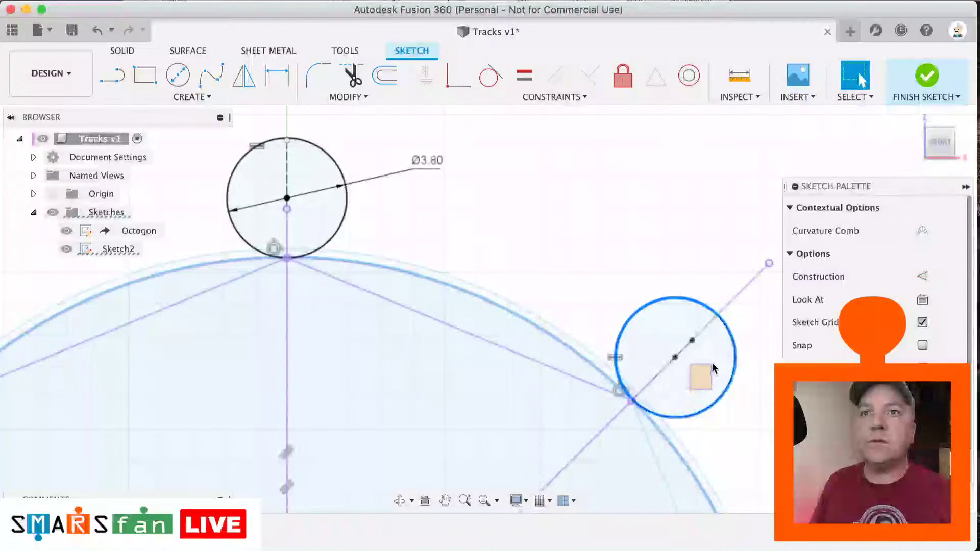
left_click_drag(736, 360, 701, 390)
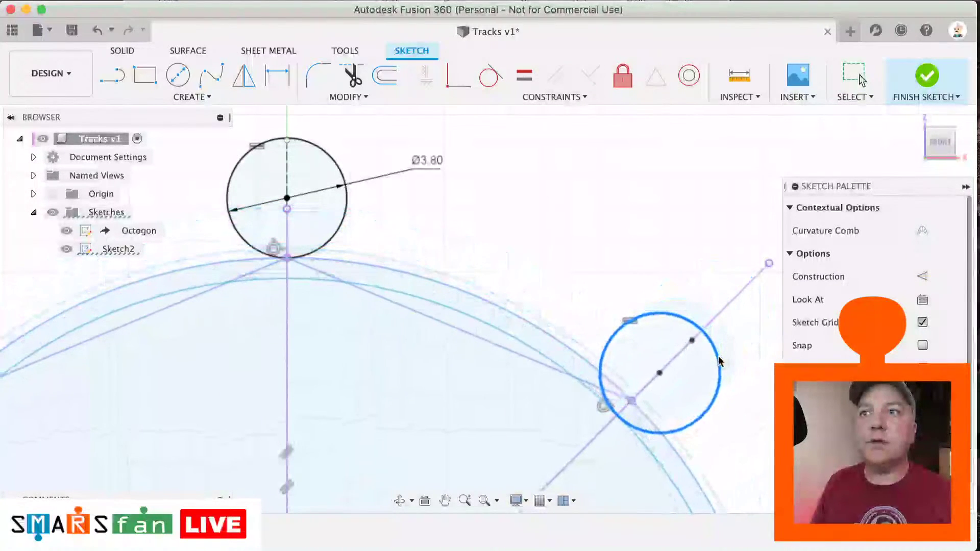
Step: Make the large circle coincident with the octagon's top corner
left_click(491, 332)
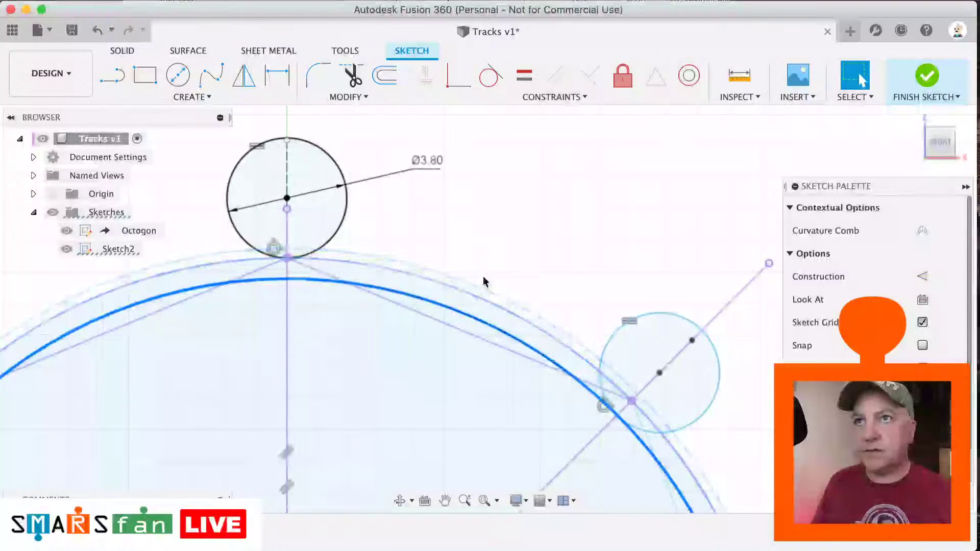
mouse_move(475, 307)
left_mouse_down()
mouse_move(477, 322)
mouse_move(483, 296)
mouse_move(471, 308)
left_mouse_up()
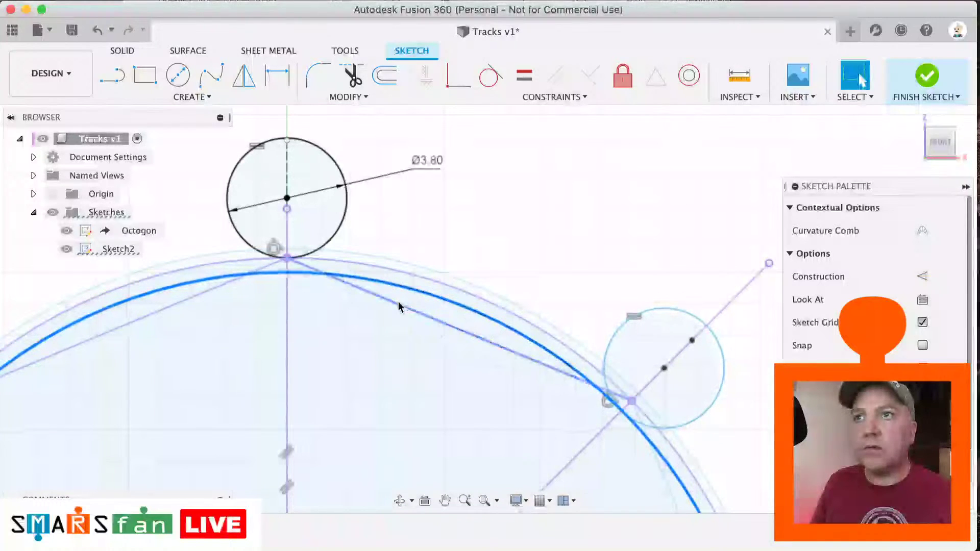
left_click(448, 85)
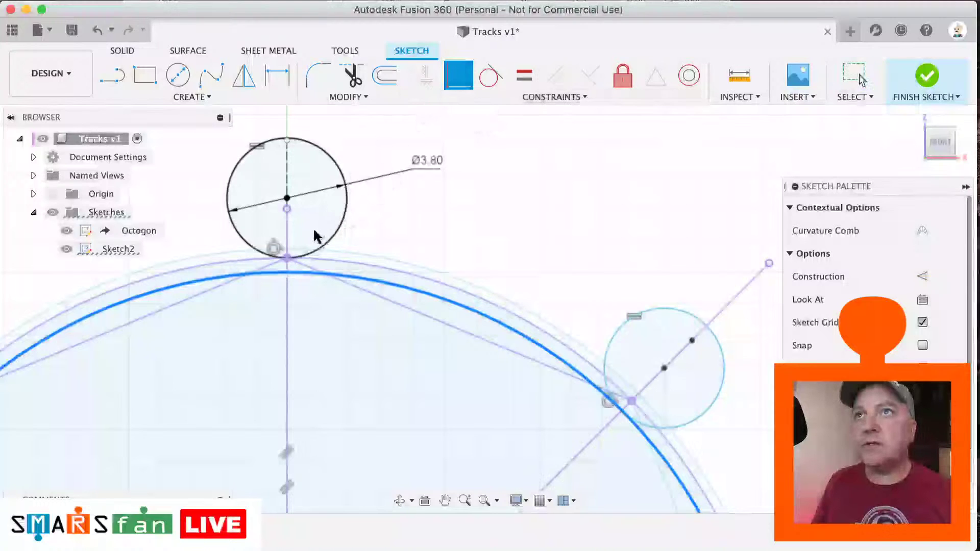
left_click(287, 263)
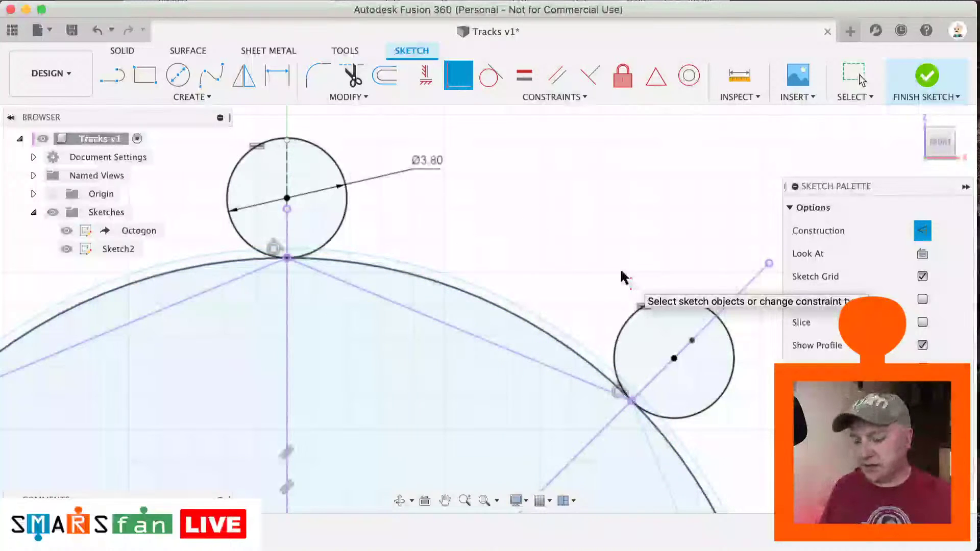
Step: Sketch a sloping construction line above the large circle, between the top and right small circles
key("l")
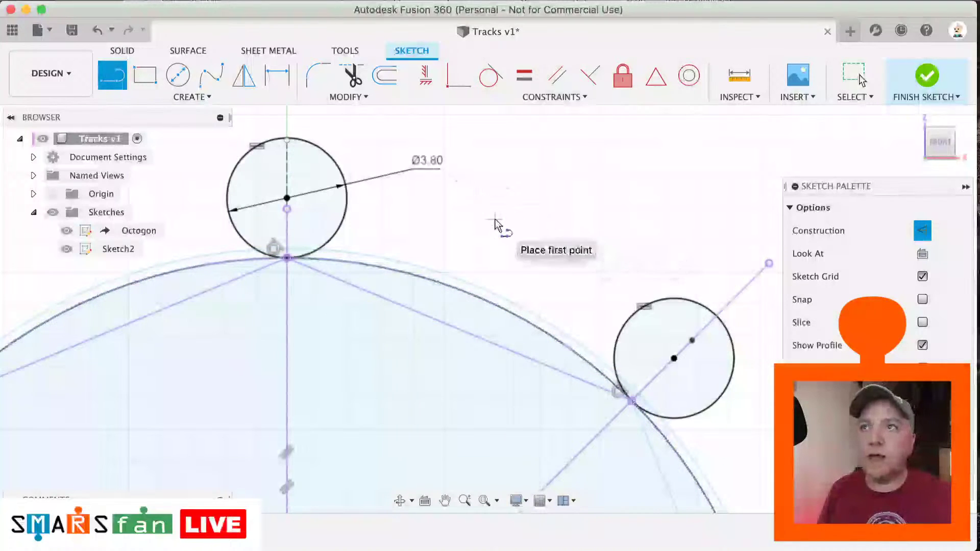
scroll(498, 222, "left", 3)
scroll(498, 222, "up", 1)
scroll(495, 224, "right", 2)
scroll(495, 224, "down", 1)
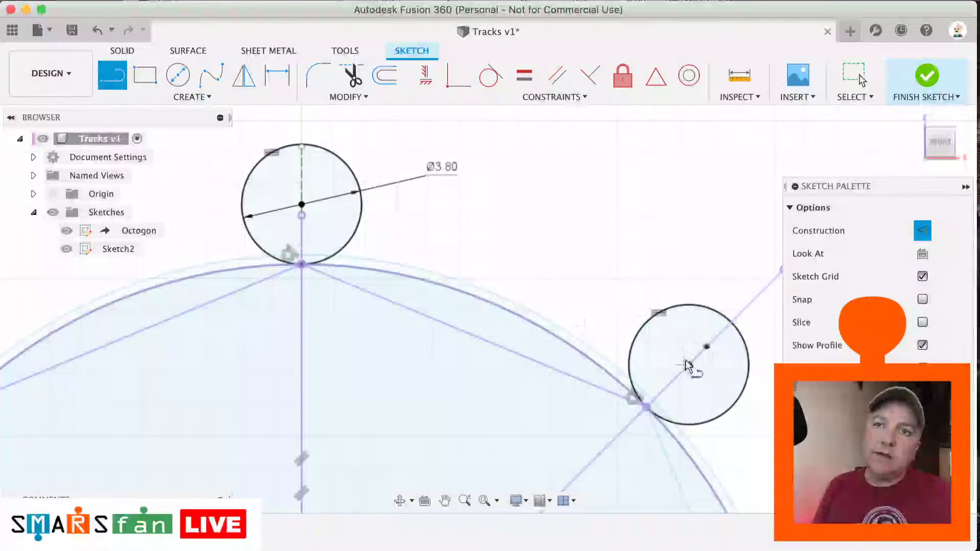
left_click(461, 204)
left_click(635, 281)
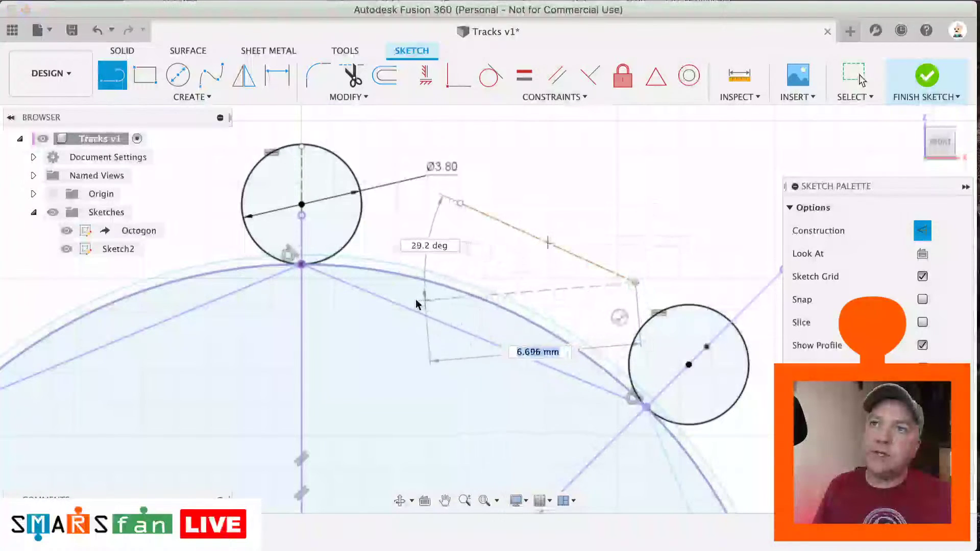
key("Escape")
Step: Sketch a second construction line about 4 mm long between the octagon's upper right edge and the large circle's arc
left_click(390, 282)
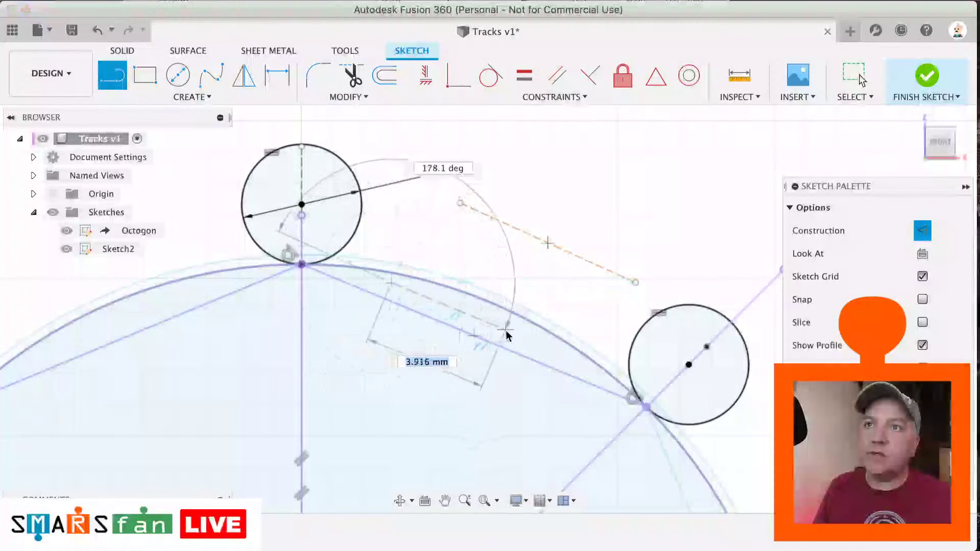
left_click(508, 335)
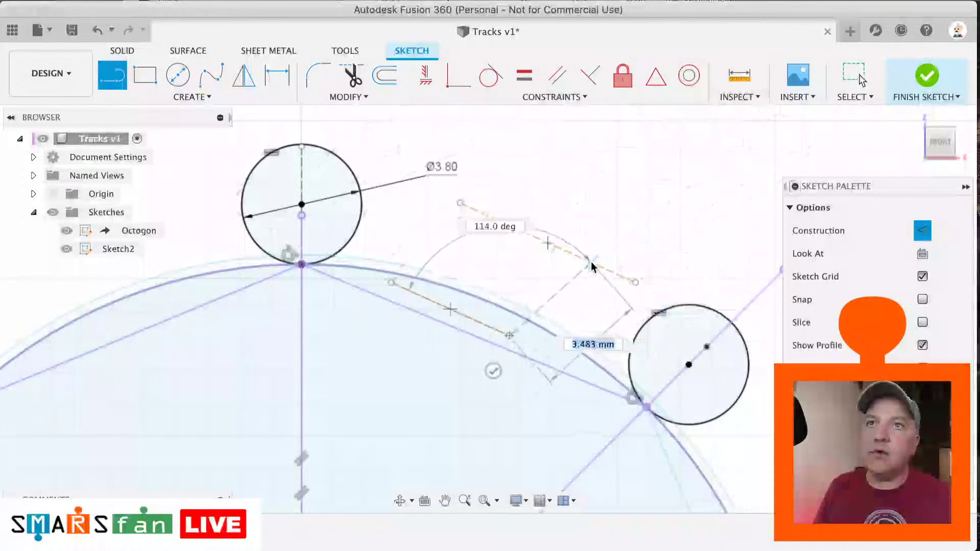
left_click(493, 371)
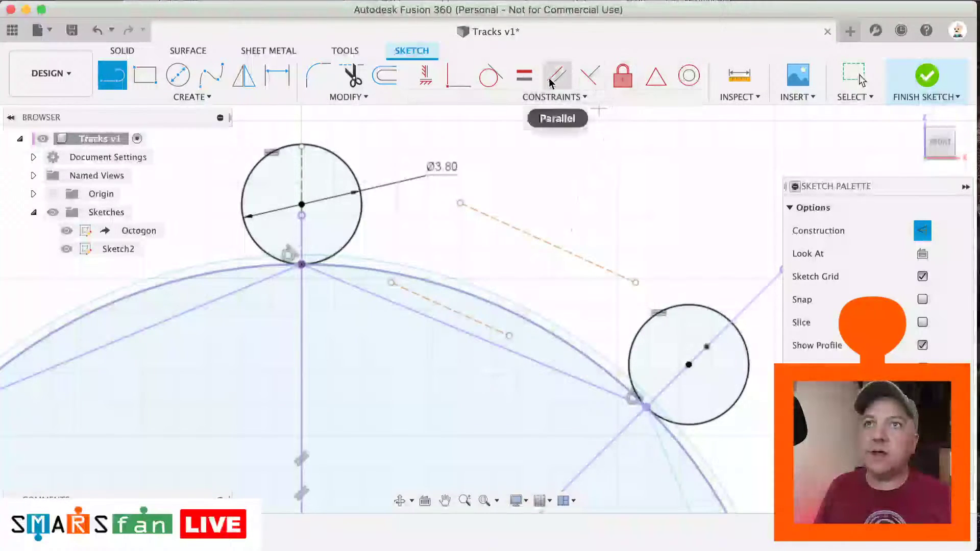
Step: Constrain the upper construction line tangent to the right small circle
left_click(490, 75)
left_click(631, 282)
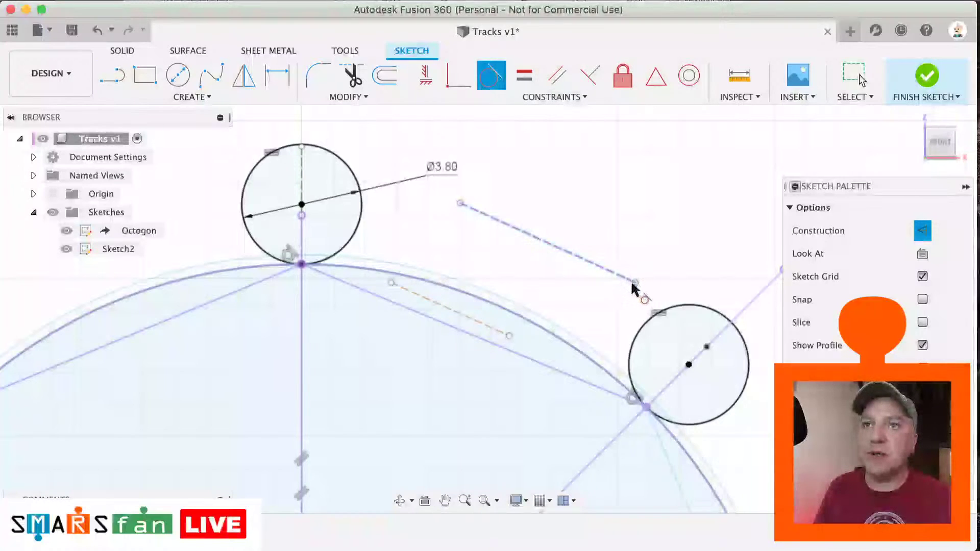
left_click(710, 305)
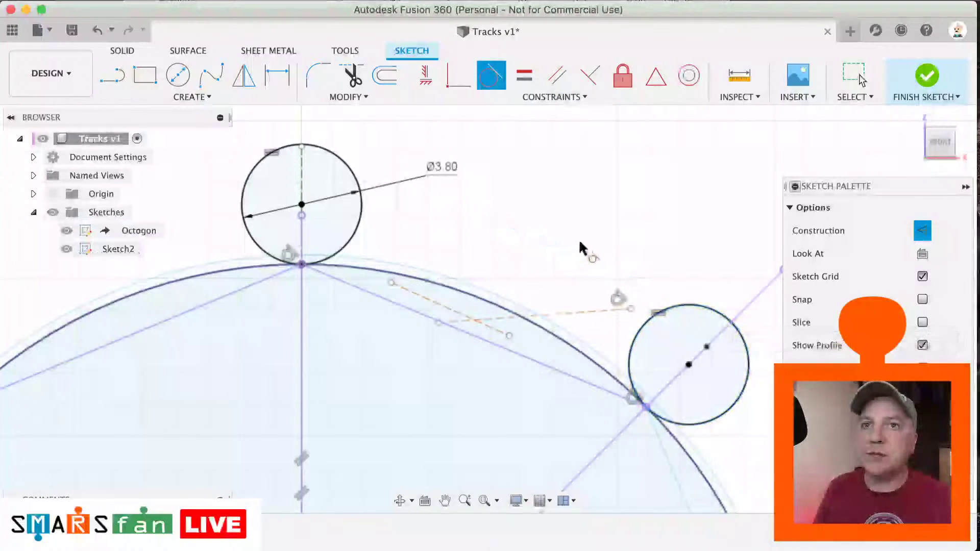
Step: Try to constrain the upper construction line tangent to the top small circle and reposition its left end
left_click(449, 320)
left_click(357, 182)
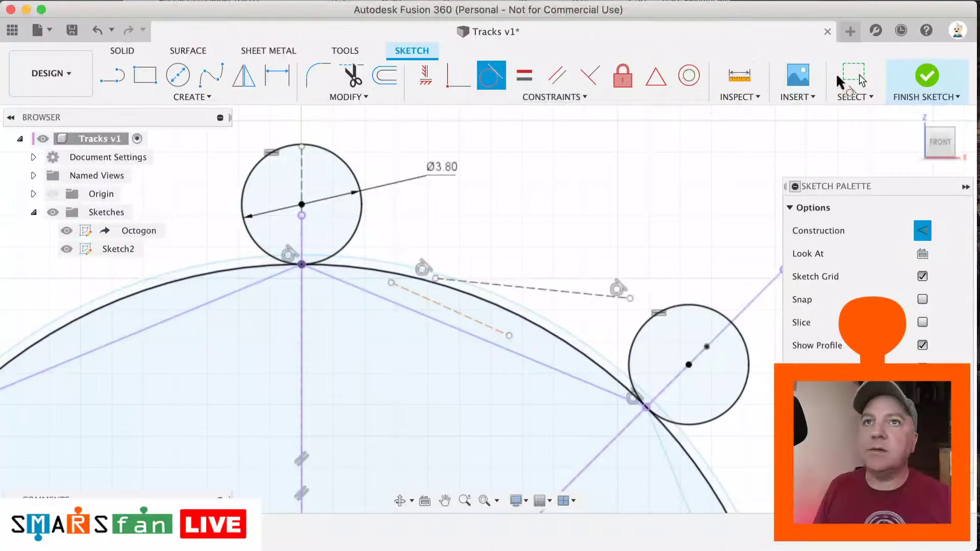
left_click(852, 78)
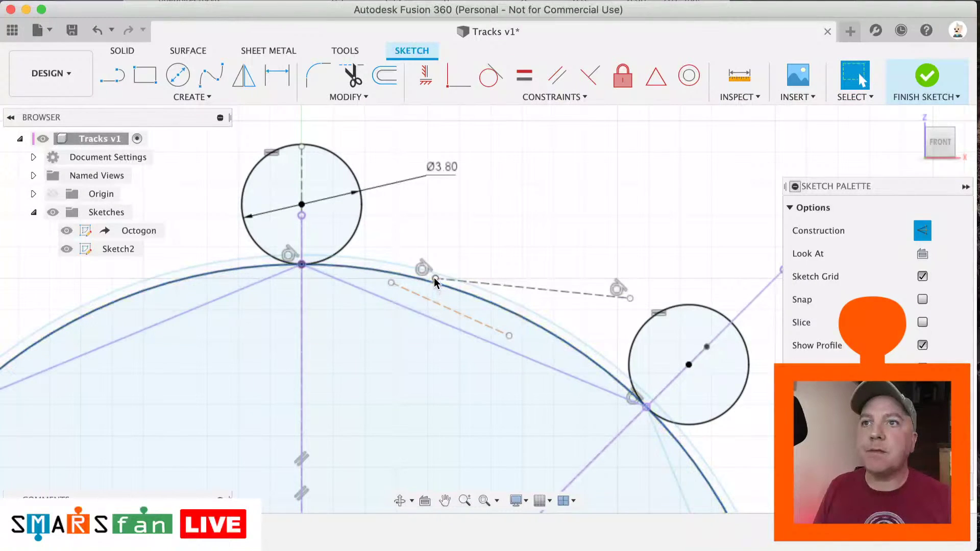
left_click_drag(435, 278, 339, 268)
left_click_drag(445, 238, 510, 263)
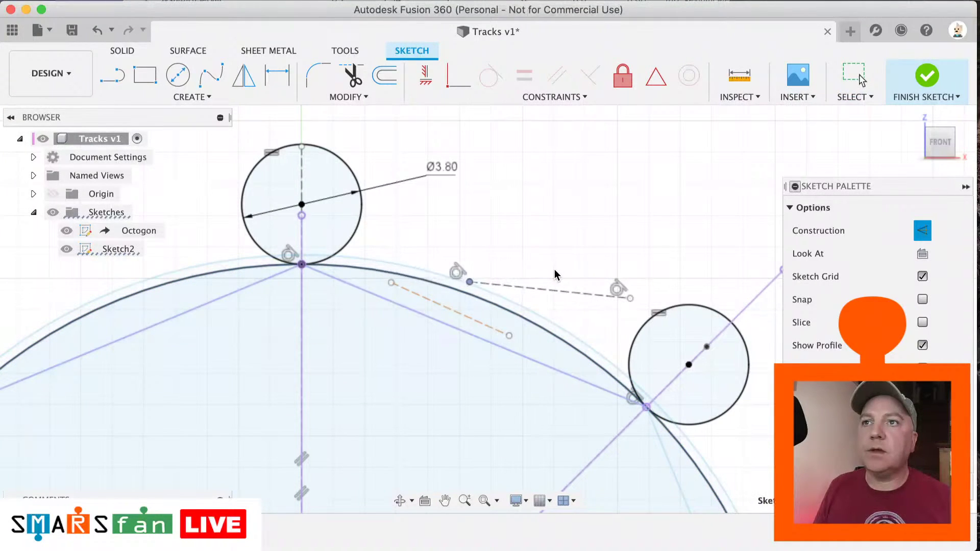
left_click(469, 278)
key("Escape")
Step: Move the upper construction line's left end above the top small circle and constrain the line tangent to that circle
left_click_drag(470, 281, 370, 166)
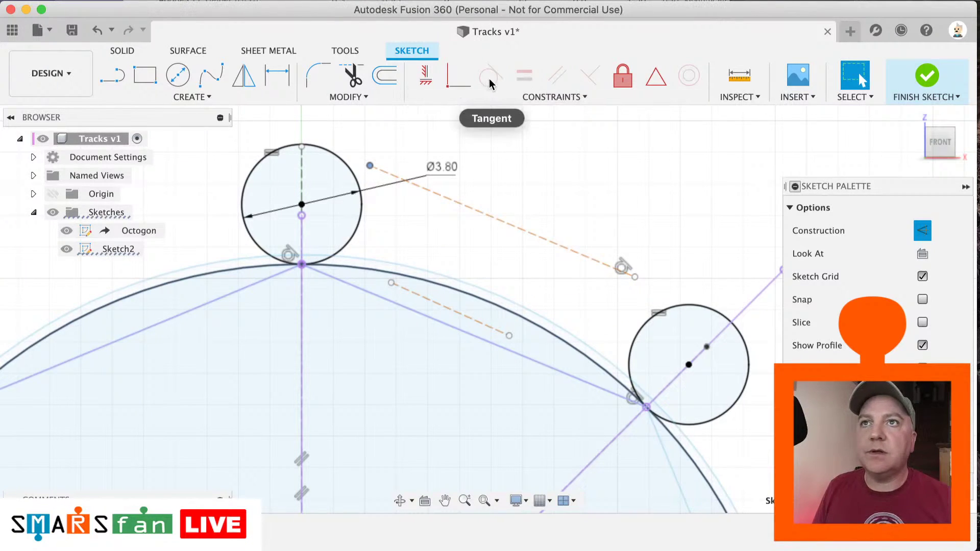
left_click(380, 171)
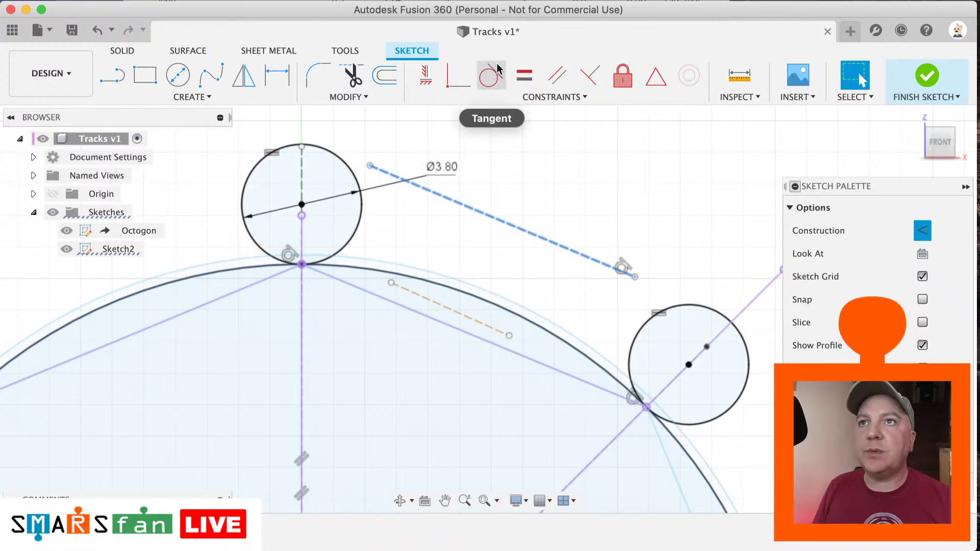
left_click(490, 76)
left_click(333, 154)
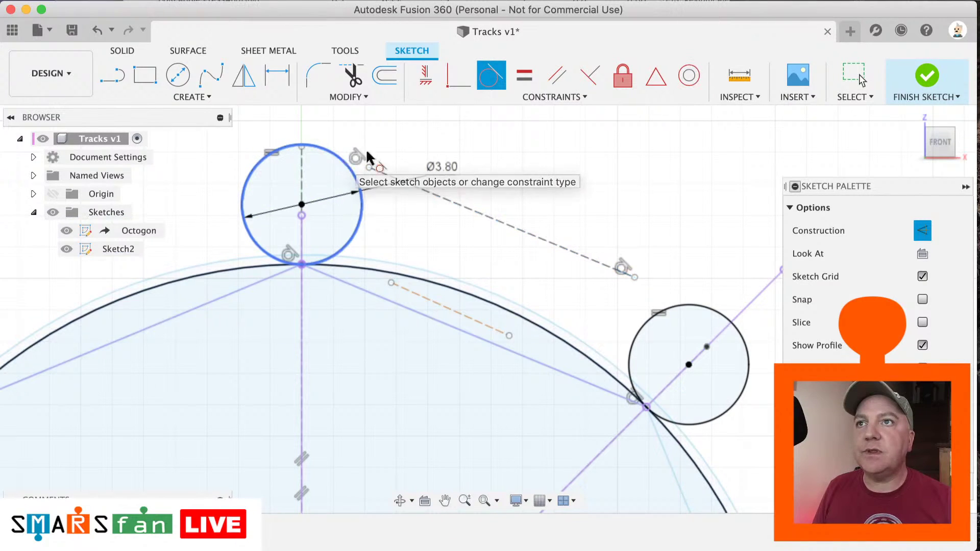
Step: Extend the upper line's ends to both small circles and make its right end coincident with the right circle
left_click(854, 75)
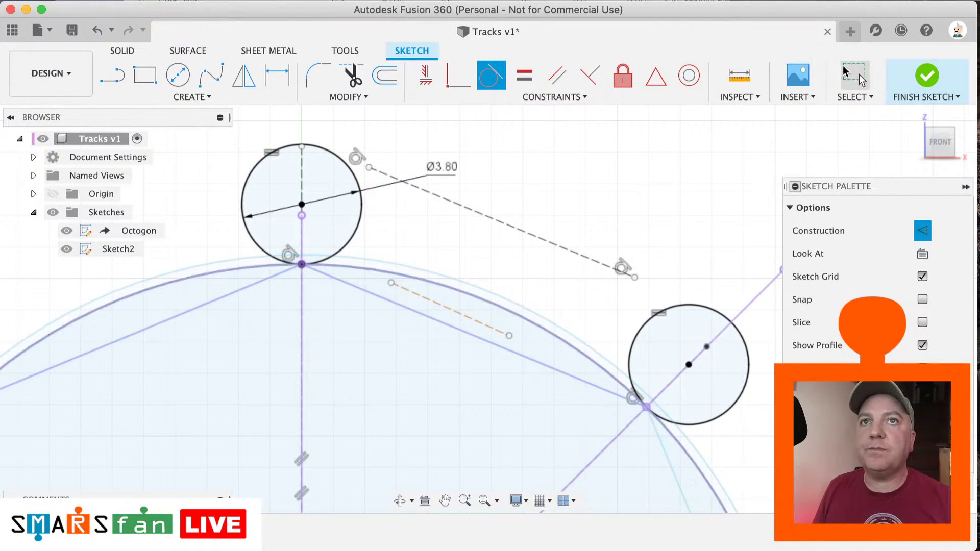
left_click_drag(368, 167, 322, 149)
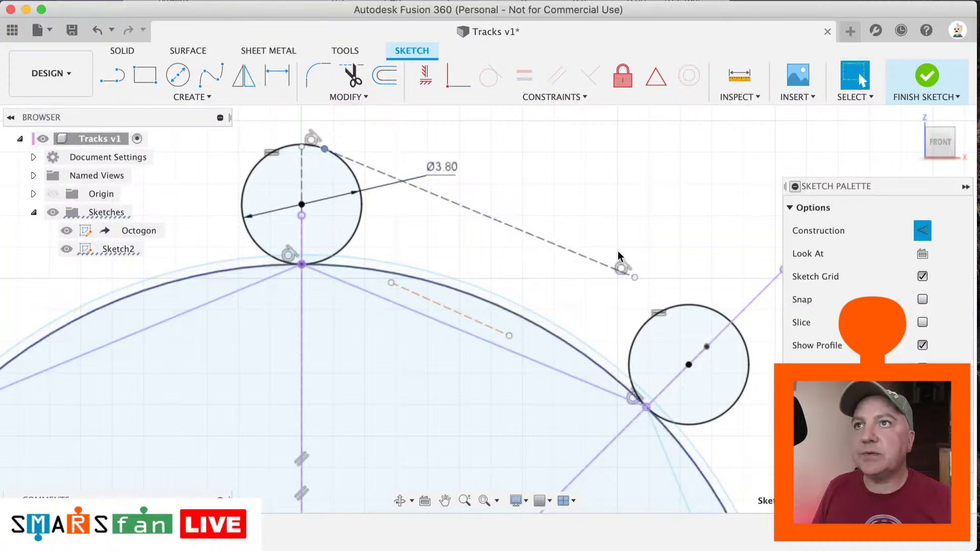
left_click_drag(632, 276, 690, 289)
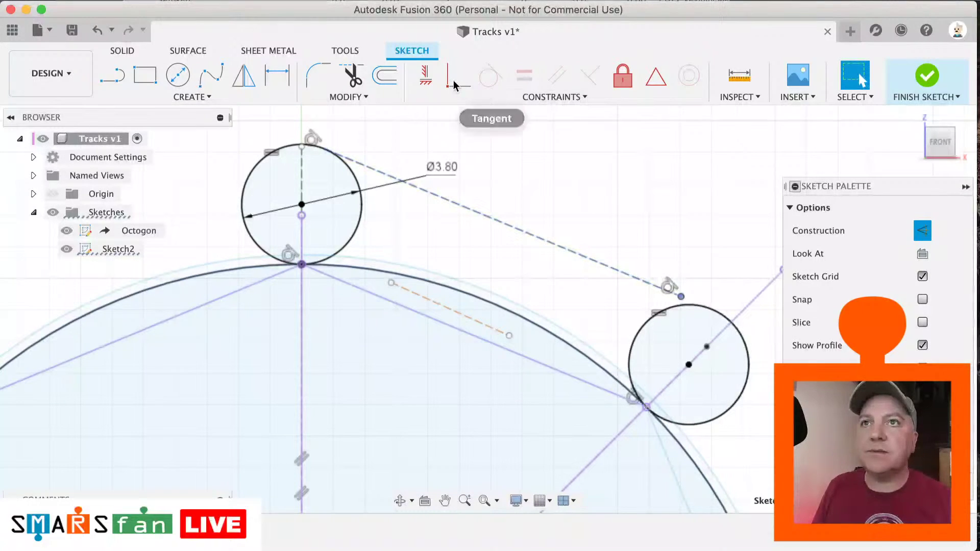
left_click(458, 75)
left_click(704, 306)
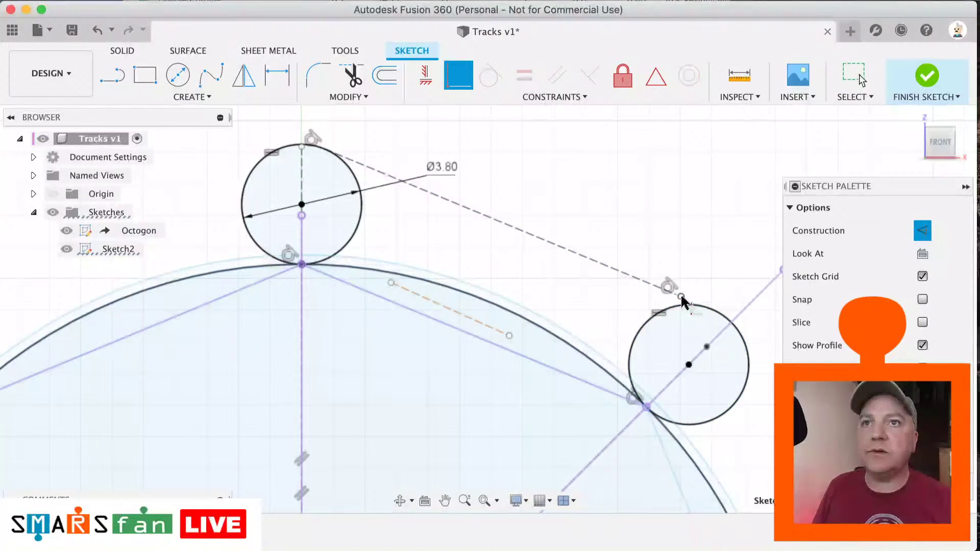
left_click(684, 300)
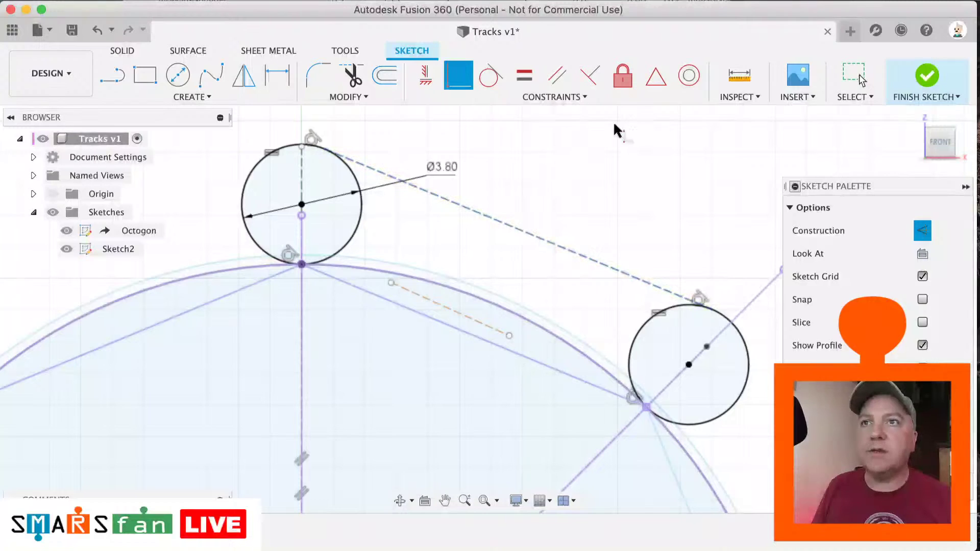
Step: Convert the upper tangent line from construction to regular geometry and check the closed profile between the small circles
left_click(843, 84)
left_click(554, 244)
key("x")
left_click(483, 261)
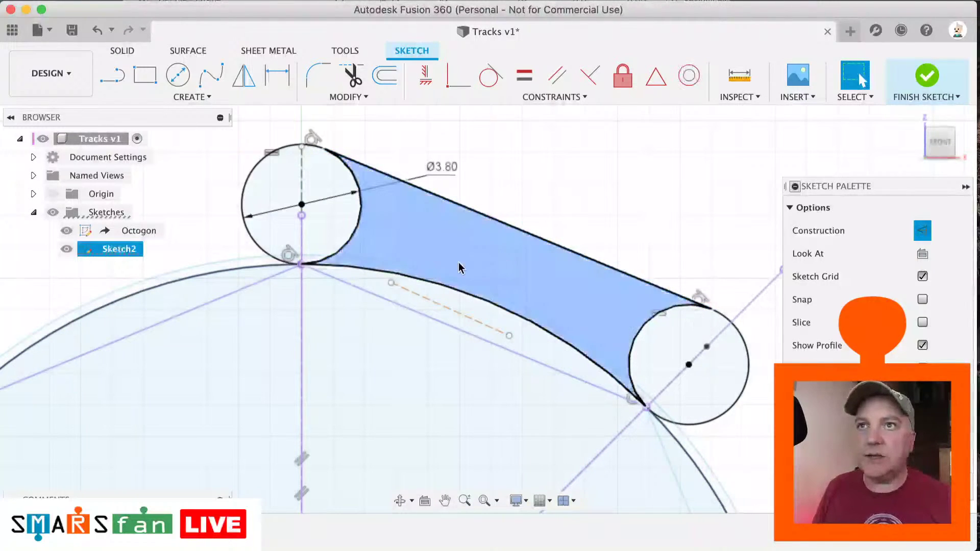
left_click(372, 293)
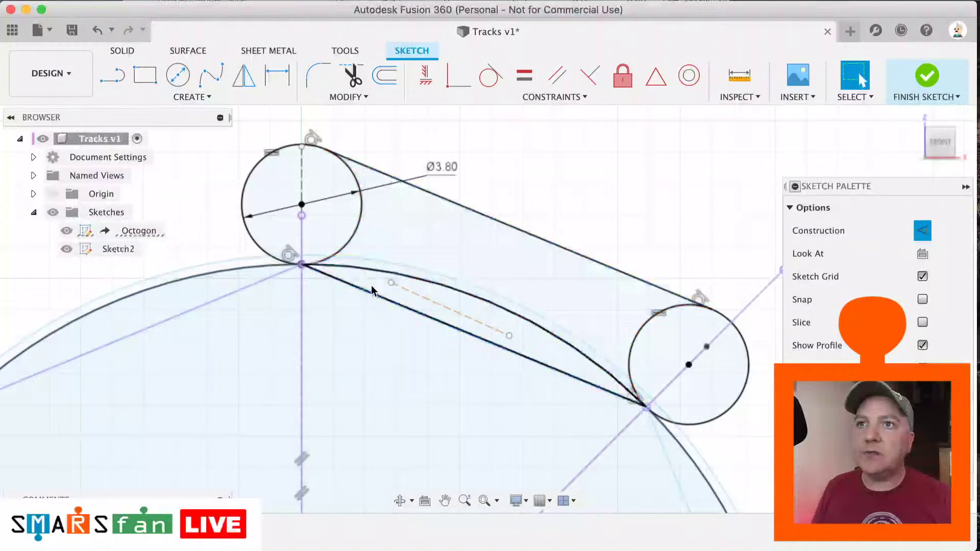
Step: Constrain the lower construction line tangent to the undersides of the top and right small circles
left_click(394, 284)
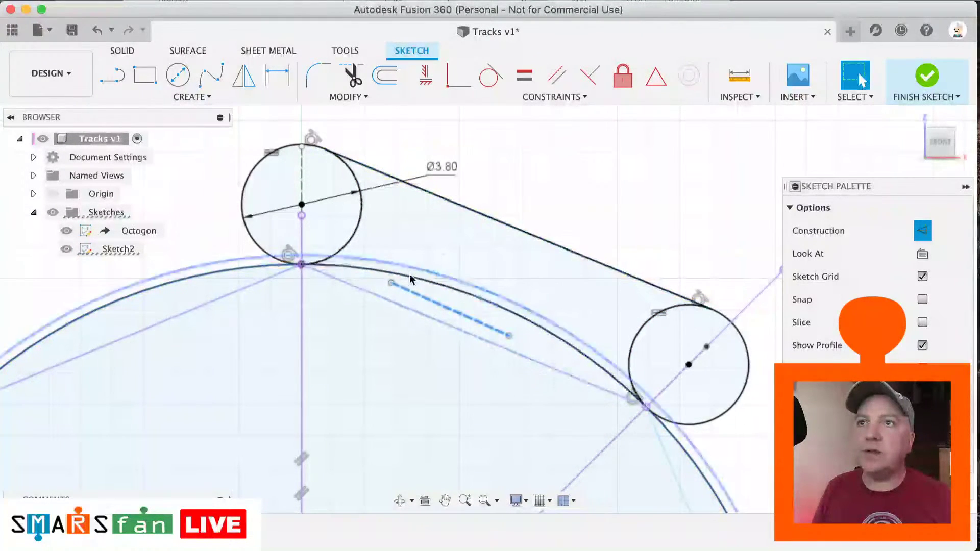
left_click(389, 281)
left_click(423, 299)
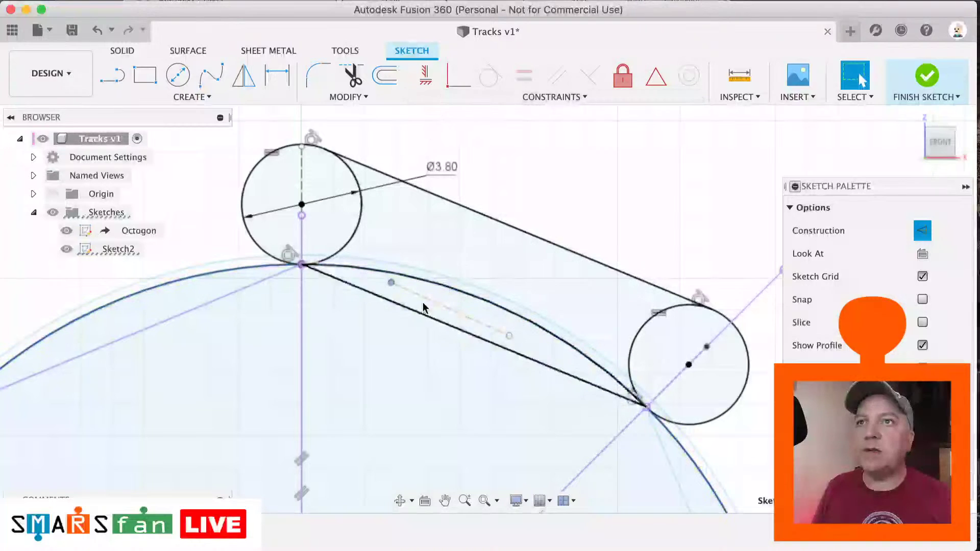
left_click(485, 79)
left_click(266, 249)
left_click(464, 339)
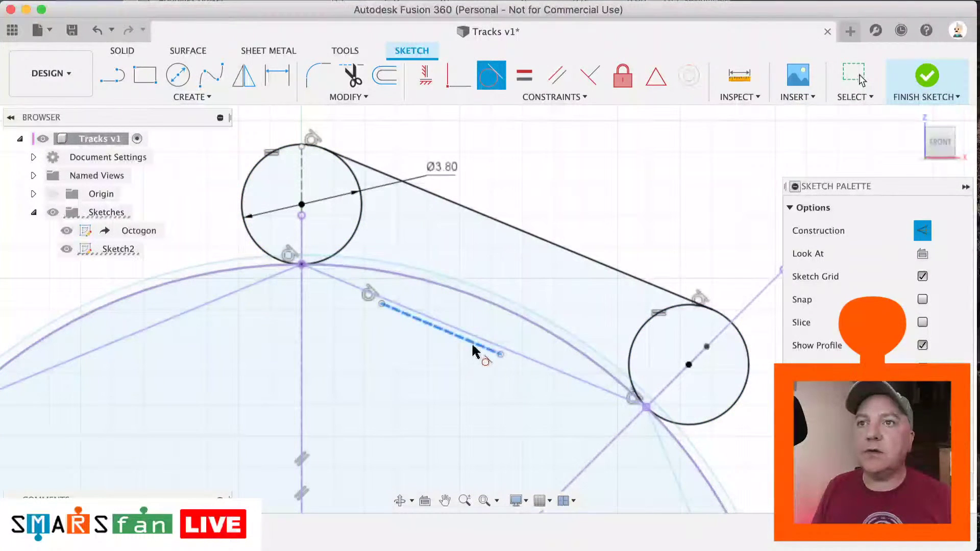
left_click(678, 427)
Step: Extend the lower construction line's ends to meet the undersides of the top and right small circles
left_click(845, 79)
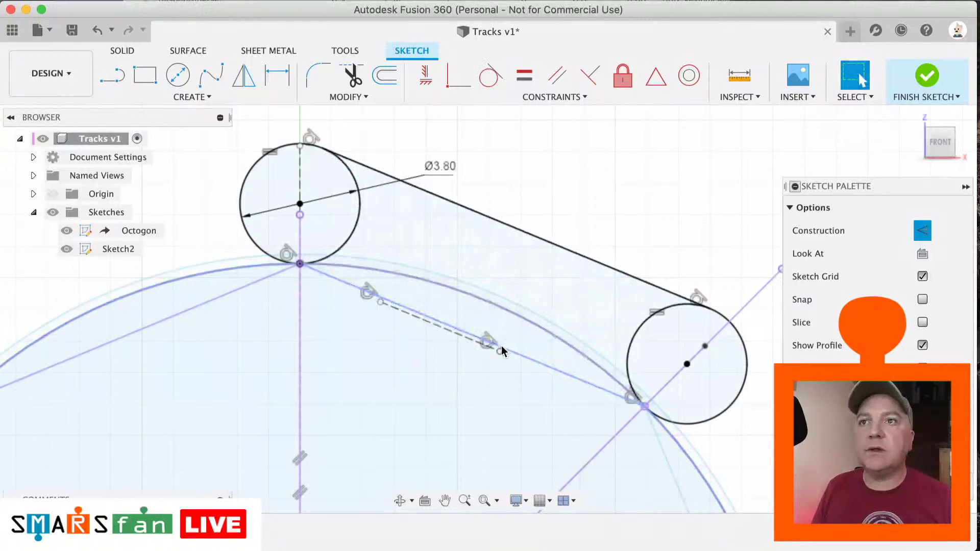
left_click_drag(500, 353, 590, 378)
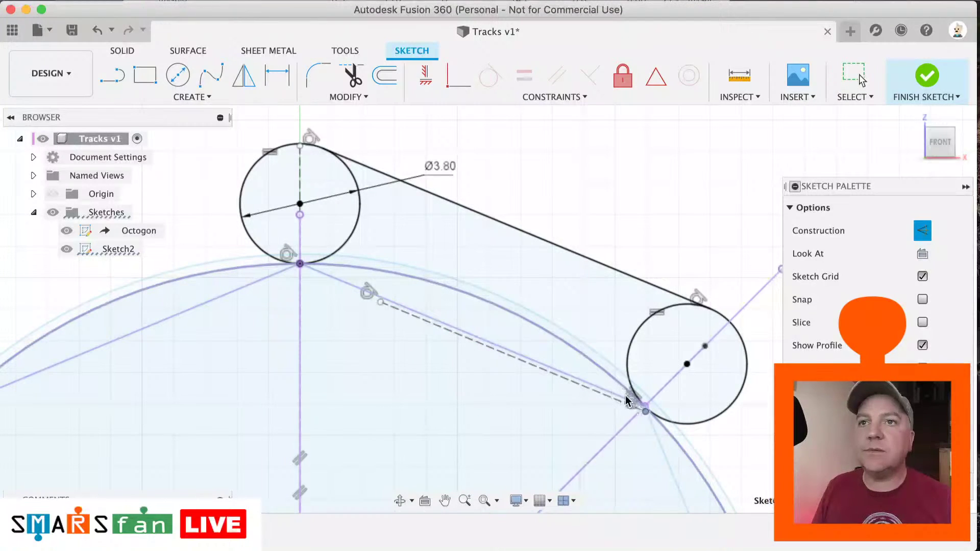
left_click_drag(381, 303, 301, 272)
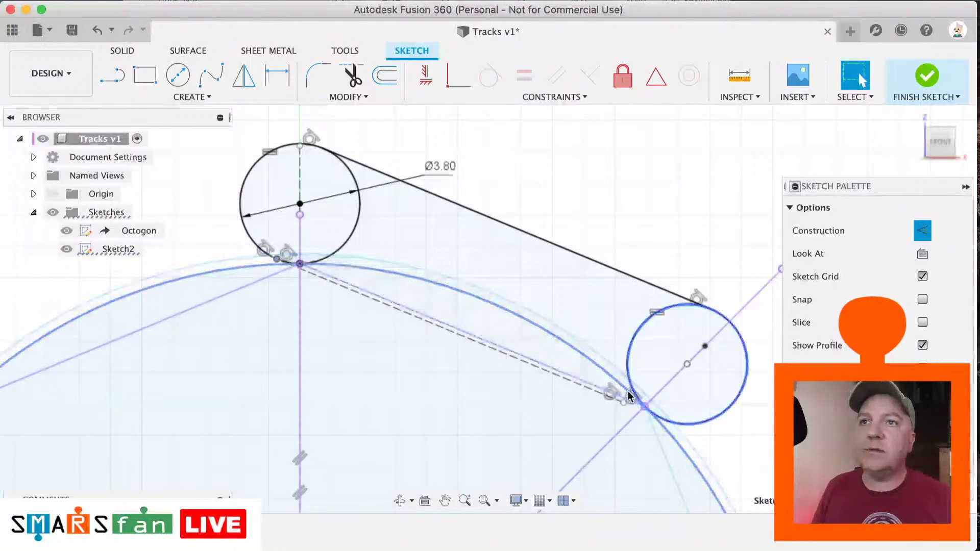
left_click_drag(620, 401, 645, 406)
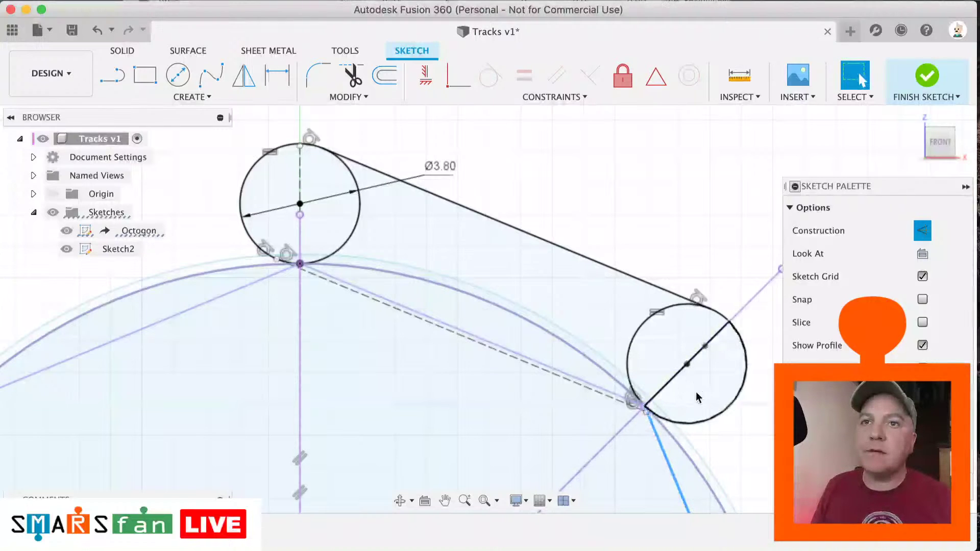
scroll(669, 418, "up", 3)
scroll(670, 421, "down", 2)
scroll(691, 444, "up", 3)
left_click(642, 453)
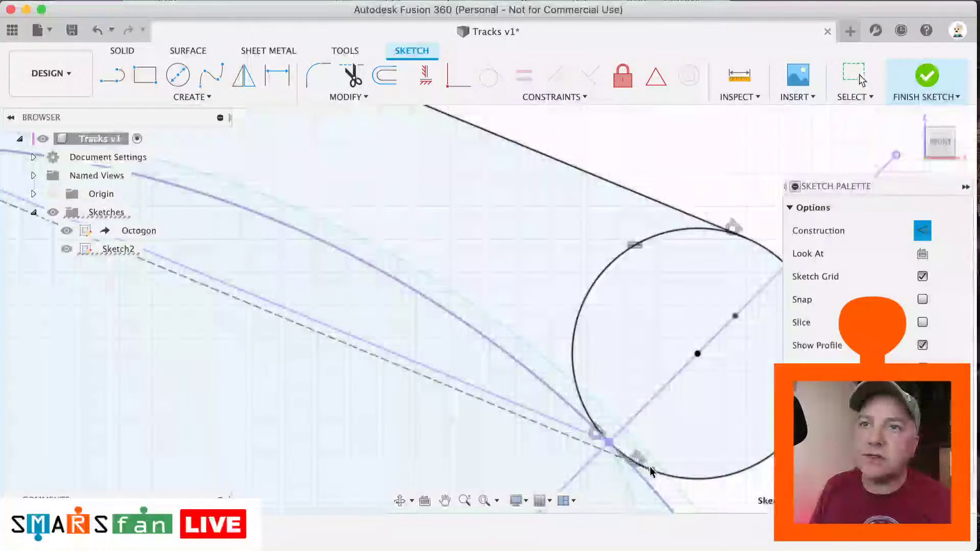
Step: Check the profile between the hinge circles and convert the lower tangent line from construction to regular geometry
left_click(470, 240)
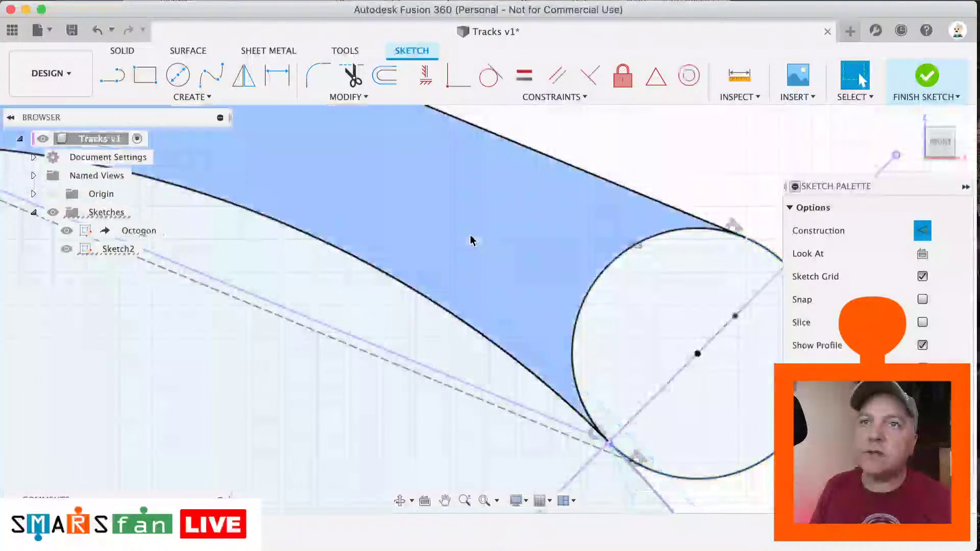
scroll(470, 237, "down", 4)
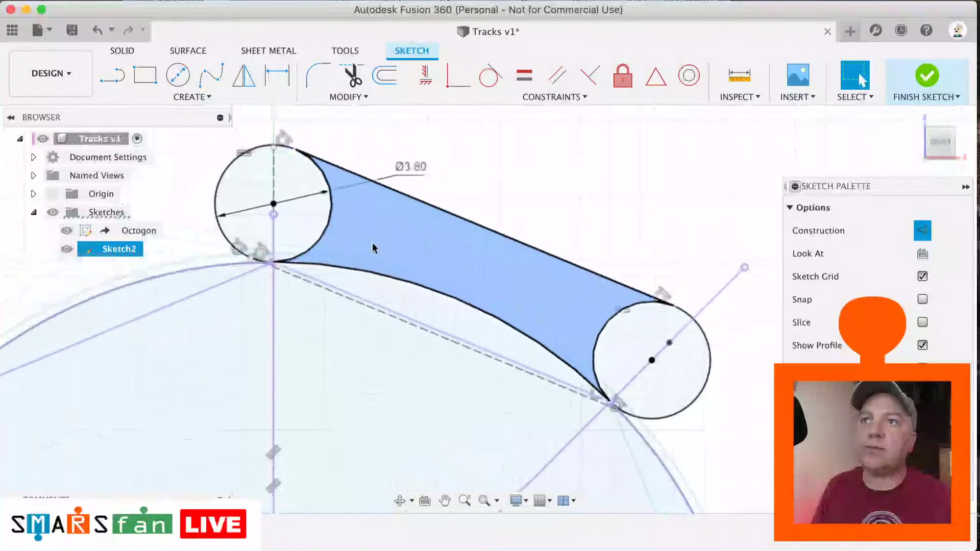
key("t")
left_click(297, 282)
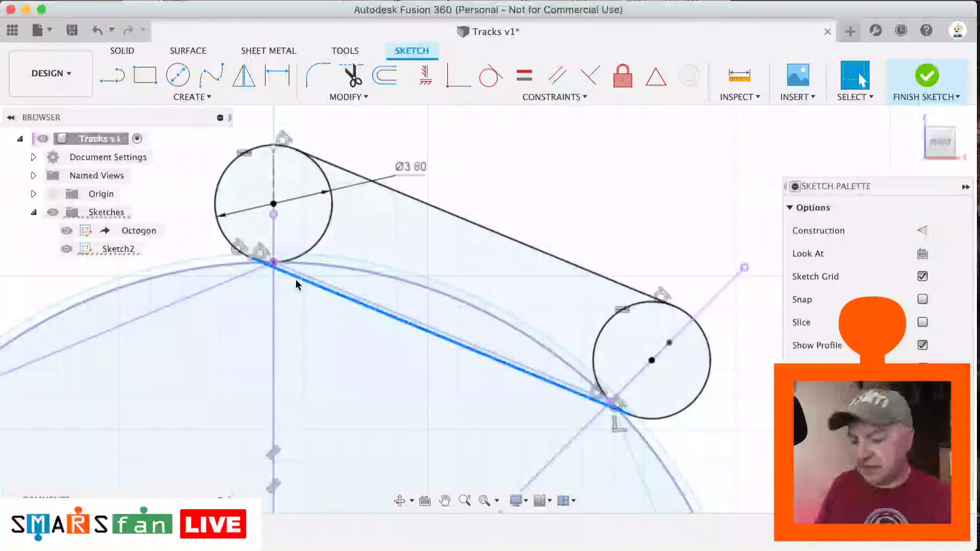
left_click(327, 171)
key("Escape")
scroll(477, 265, "up", 3)
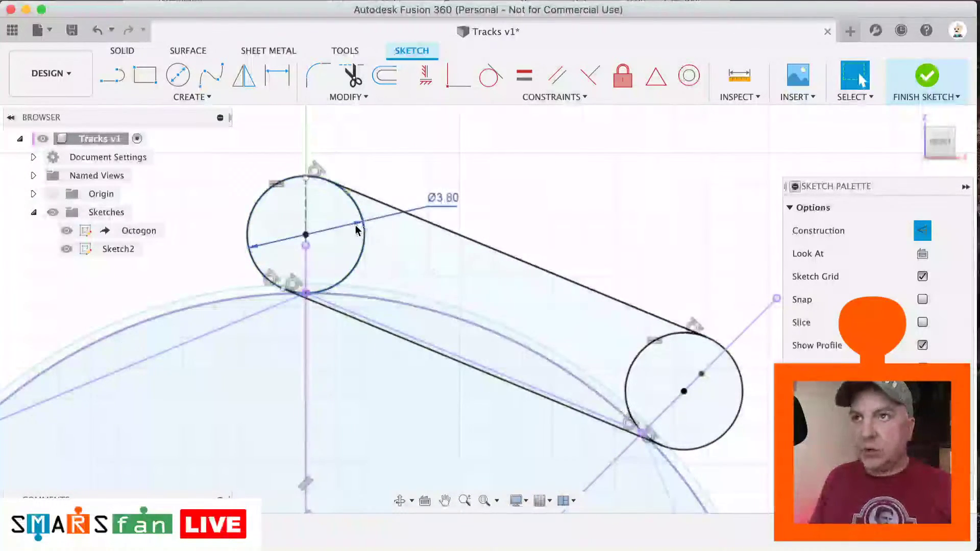
Step: Measure the distance between the centers of the two hinge circles with a trial dimension, without placing it
key("d")
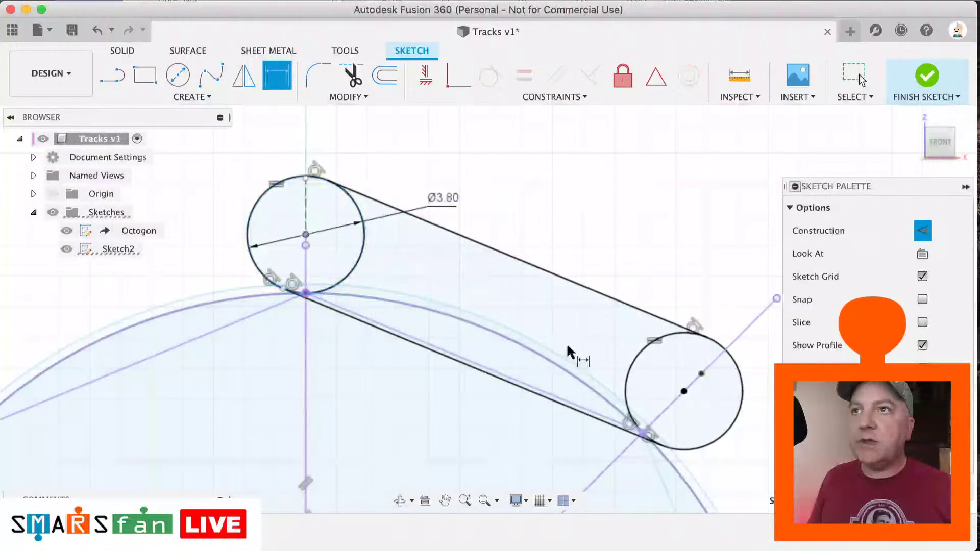
left_click(684, 391)
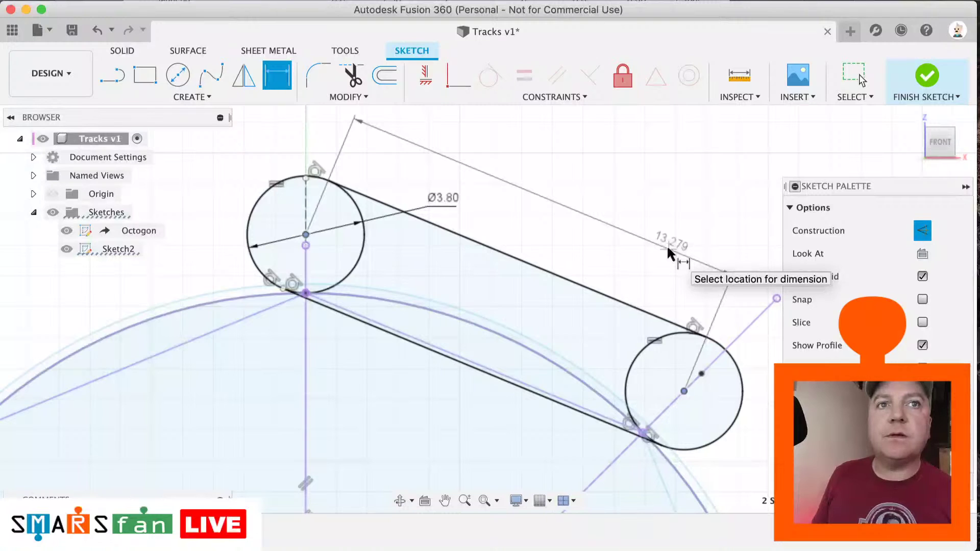
key("Escape")
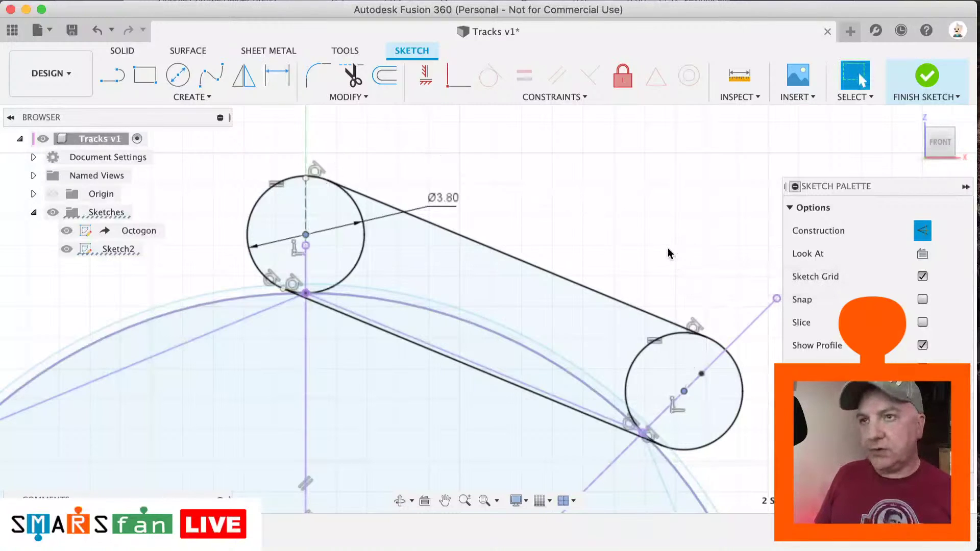
Step: Sketch a smaller concentric construction circle inside each hinge circle, the top one about 2 mm in diameter
key("c")
left_click(684, 391)
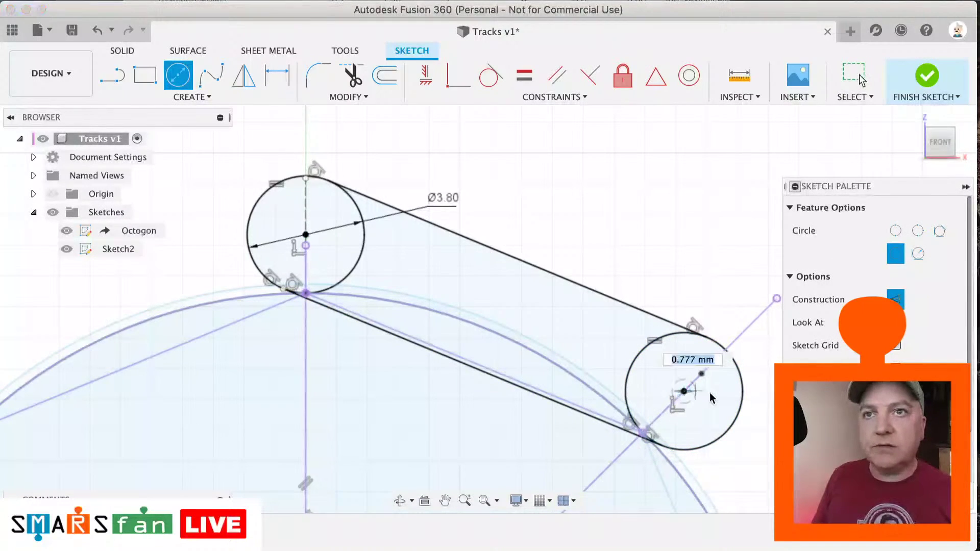
left_click(695, 388)
left_click(306, 234)
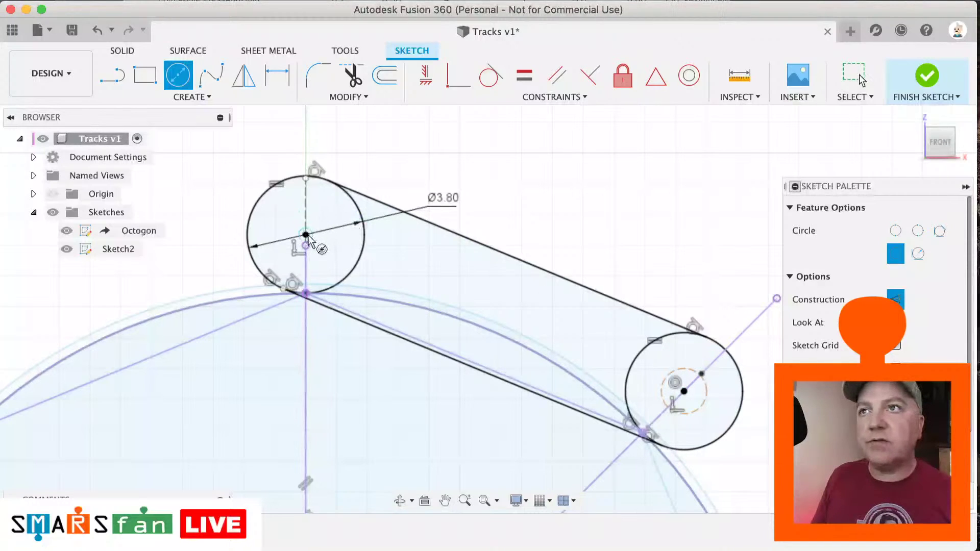
left_click(337, 253)
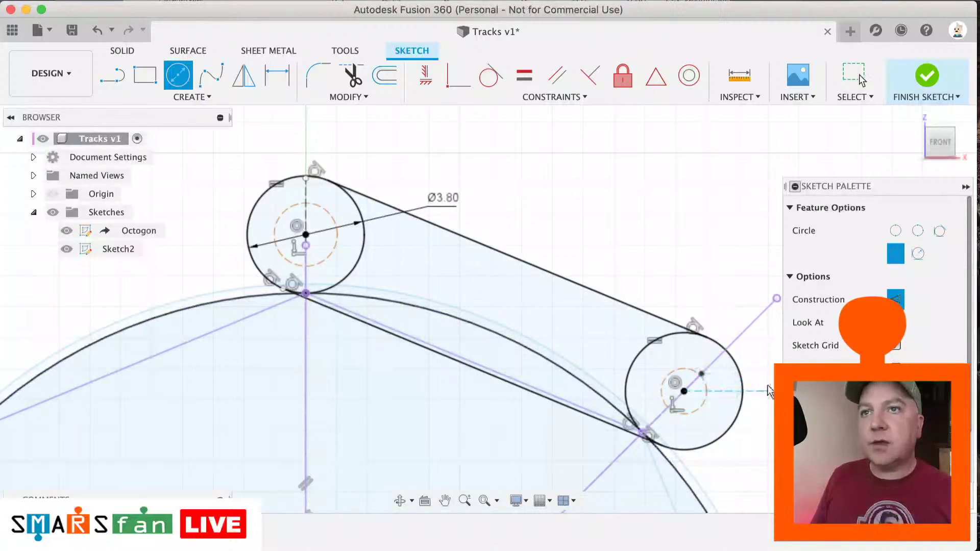
Step: Constrain the two inner circles equal and set the right one's diameter to 1.77 mm
left_click(523, 76)
left_click(332, 250)
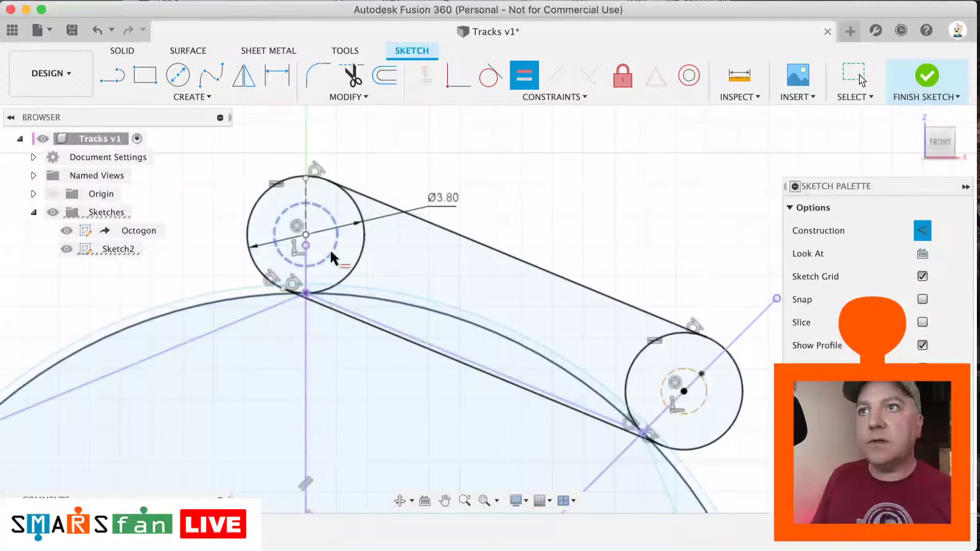
left_click(659, 390)
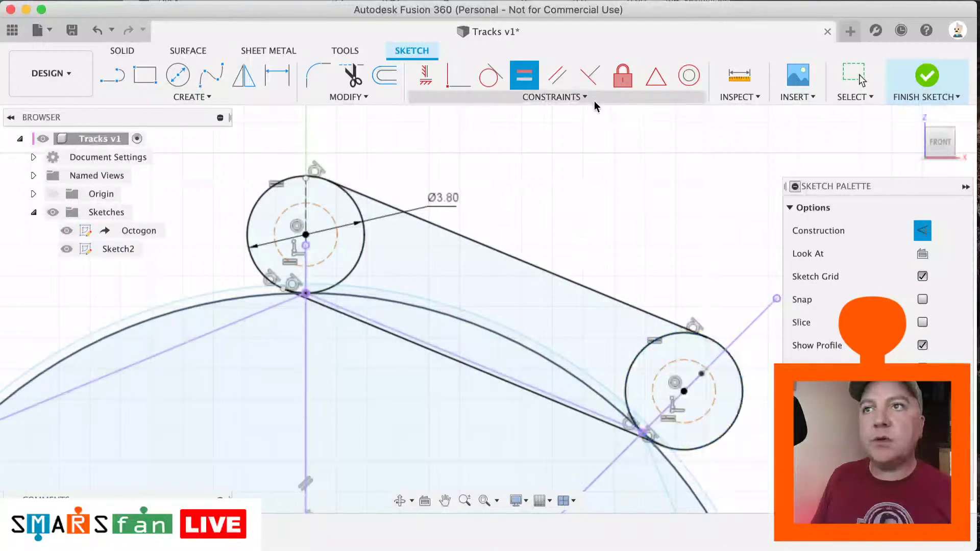
key("d")
left_click(677, 360)
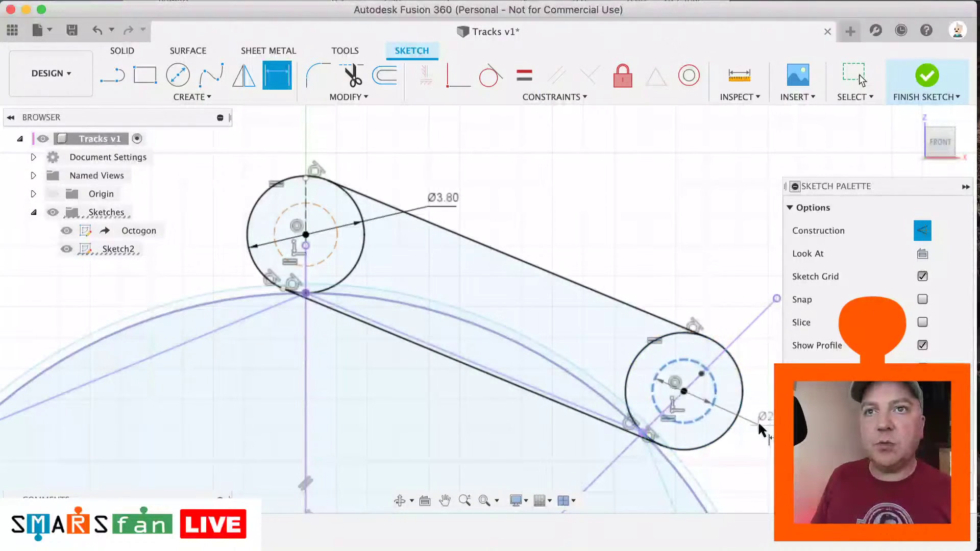
left_click(756, 470)
type("1.7")
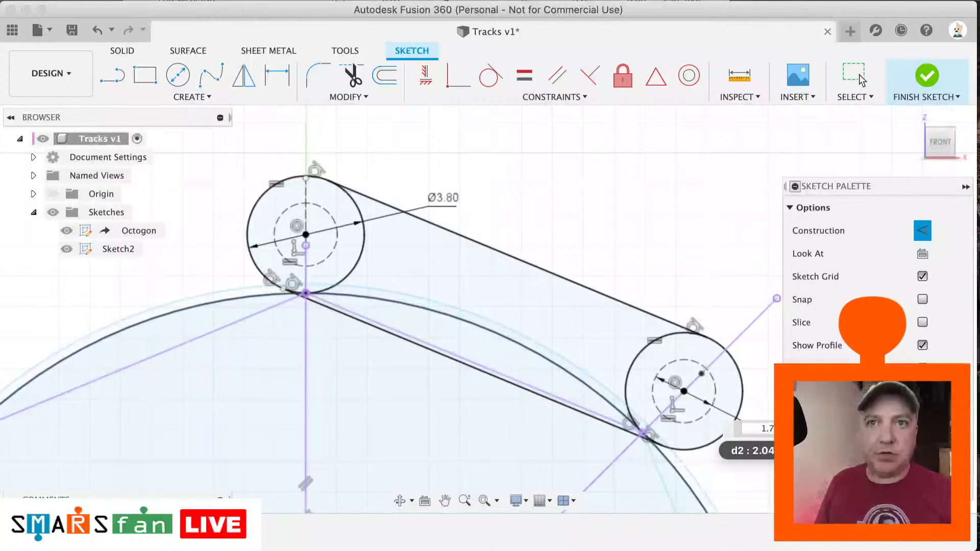
key("Return")
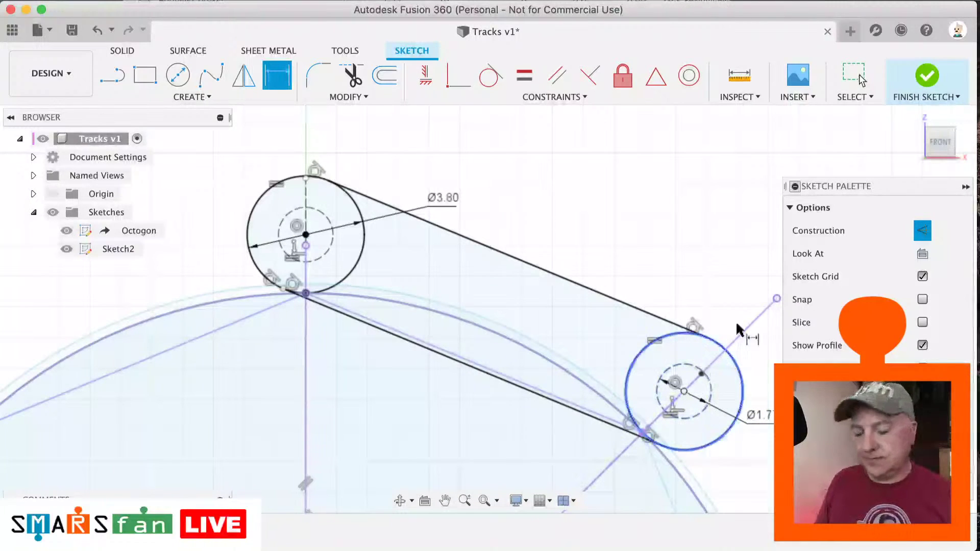
key("Escape")
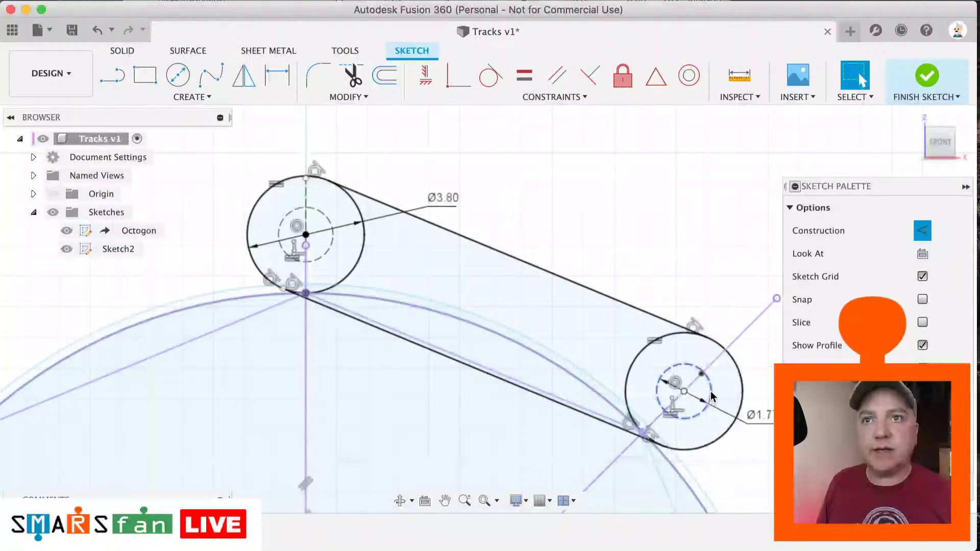
Step: Convert both inner hinge circles from construction to regular geometry
left_click(712, 396)
key("x")
left_click(330, 250)
key("x")
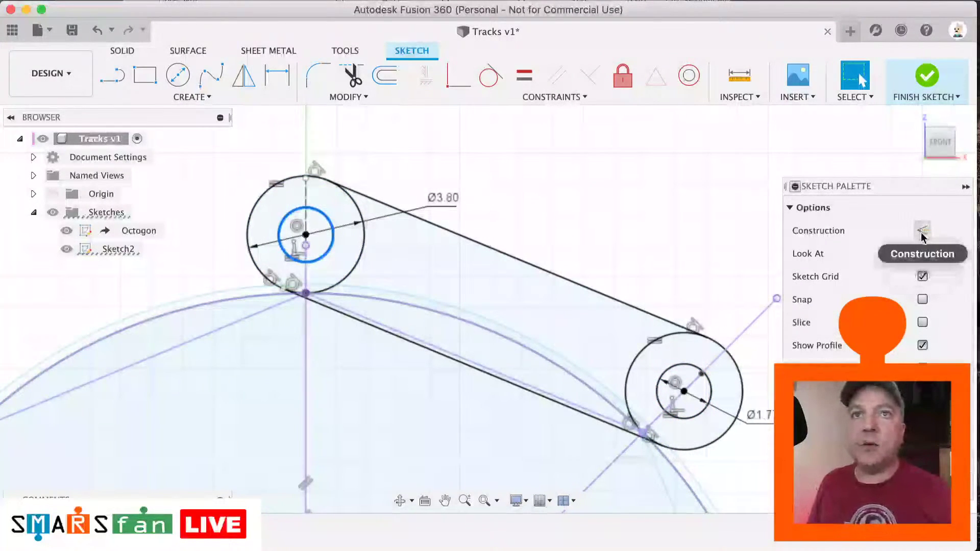
key("x")
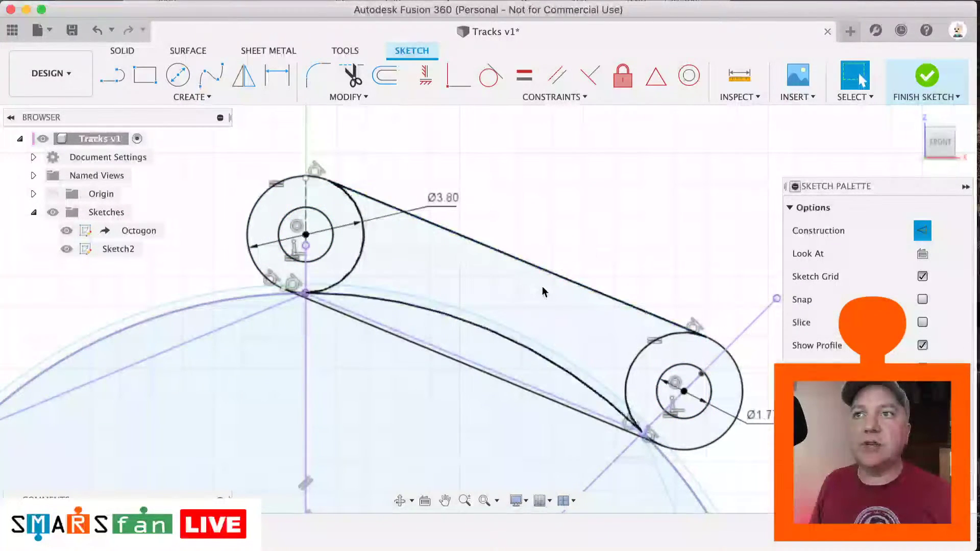
scroll(506, 342, "down", 3)
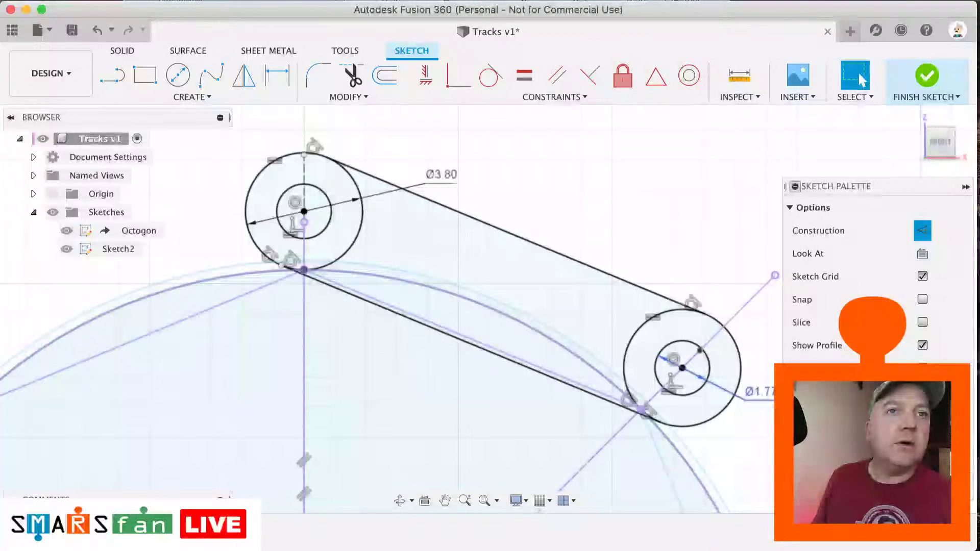
Step: Switch to the browser, compare the sketch with the reference drawing on the SMARS Fan tracks page, and return to Fusion 360
key("super+Tab")
left_click_drag(868, 148, 684, 157)
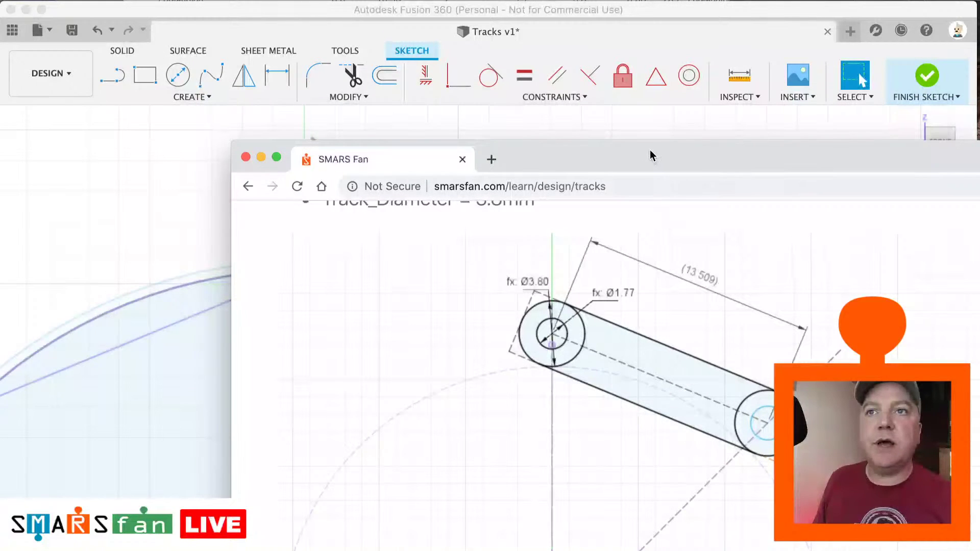
left_click_drag(651, 152, 698, 116)
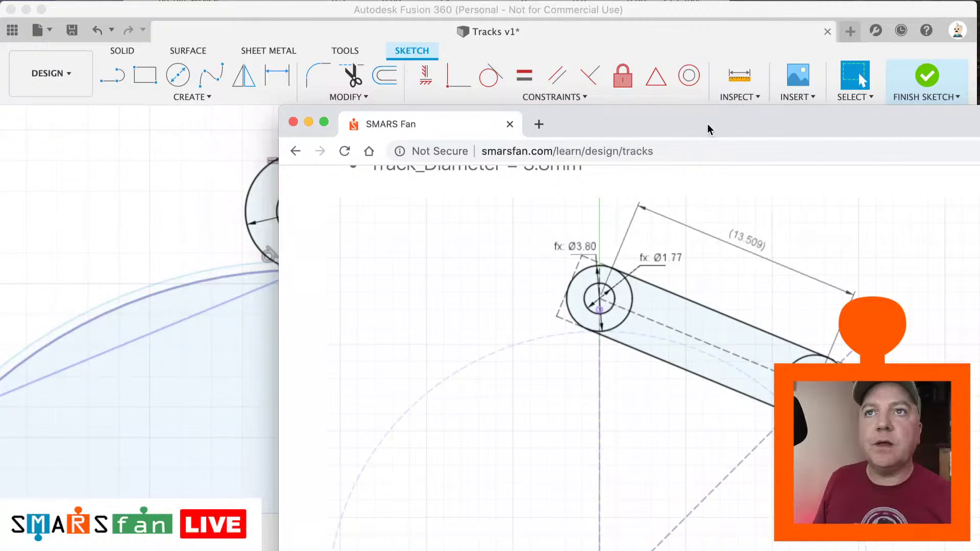
key("super+Tab")
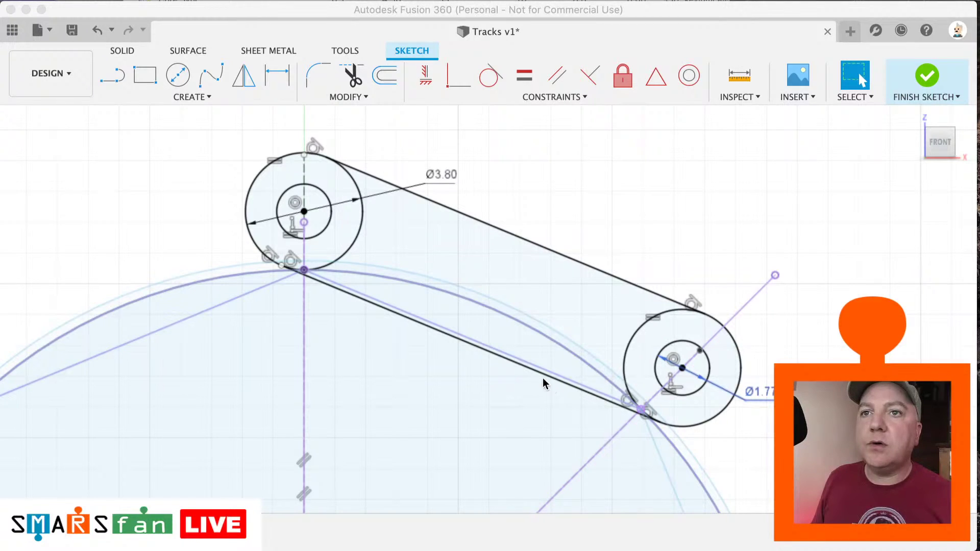
Step: Delete the tangent constraints tying the top hinge circle to the lower line and to the inner large circle
left_click(321, 270)
left_click(274, 256)
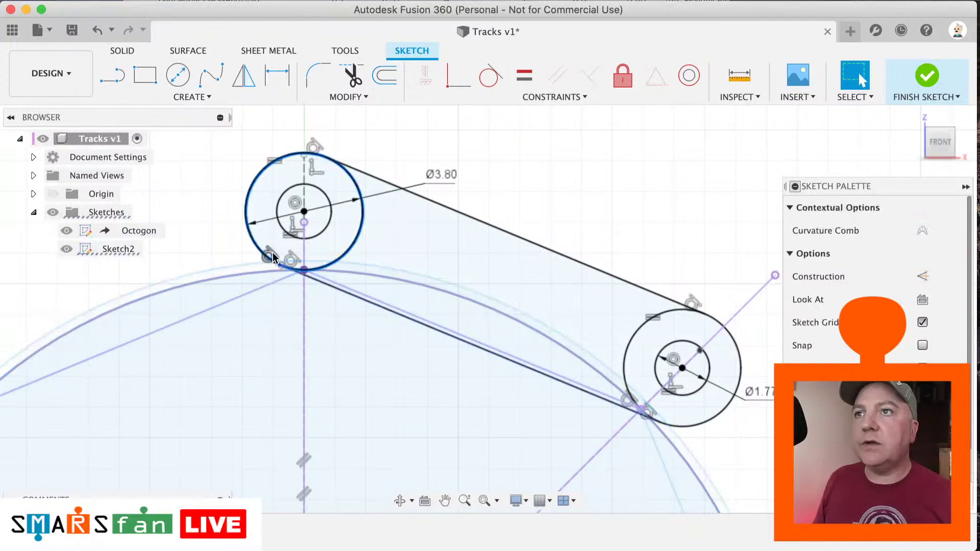
left_click(267, 256)
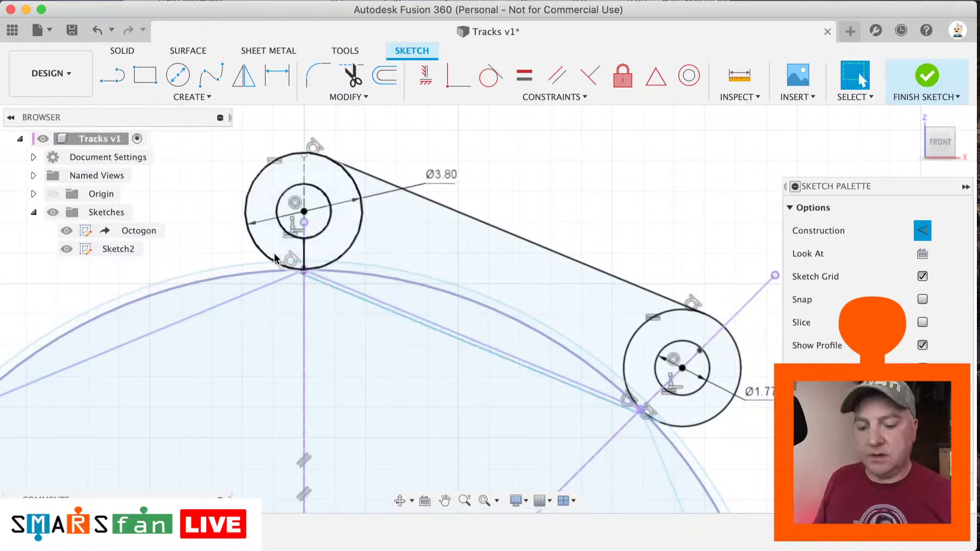
left_click_drag(323, 150, 321, 132)
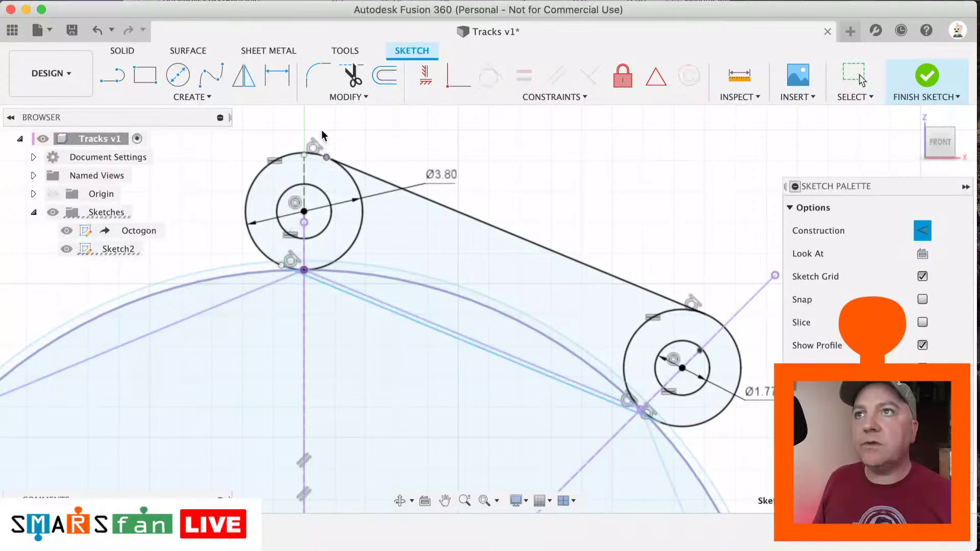
left_click(295, 259)
key("Delete")
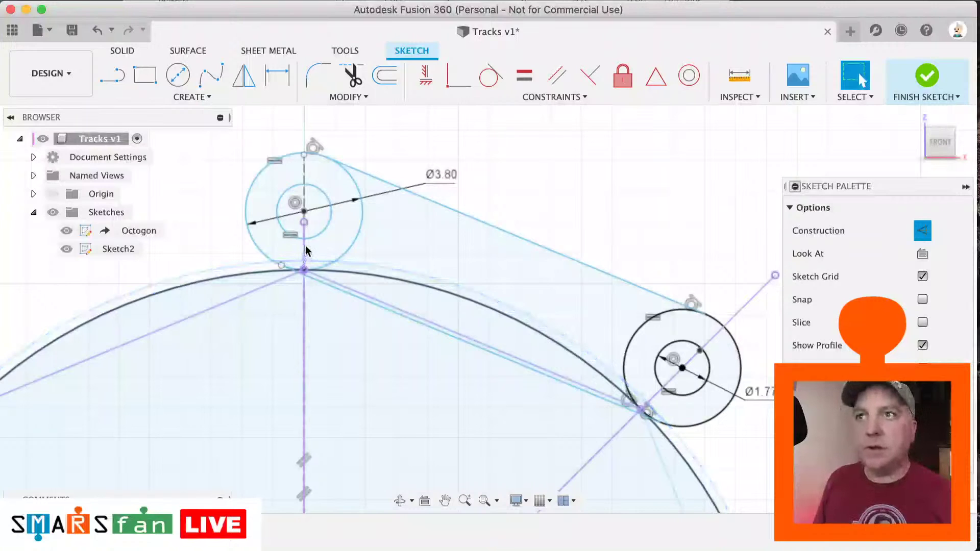
Step: Move the top hinge circle upward and constrain it tangent to the outer of the two large circles
left_click(332, 156)
left_click(292, 156)
left_click_drag(292, 152, 290, 125)
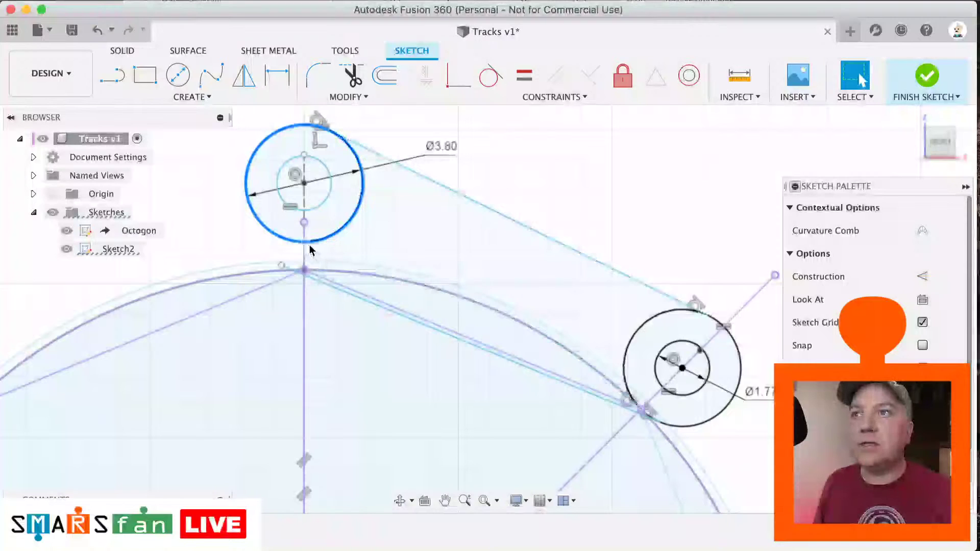
left_click(492, 77)
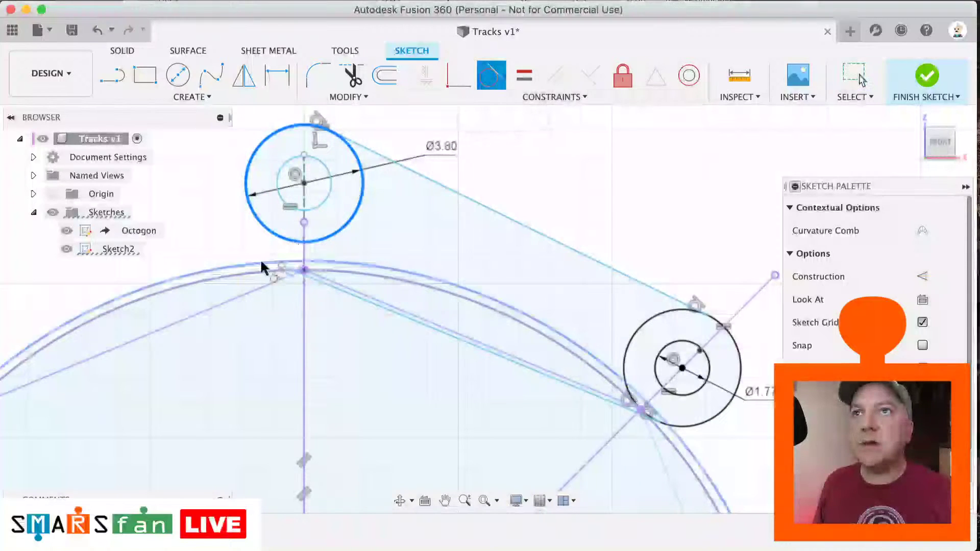
left_click(257, 275)
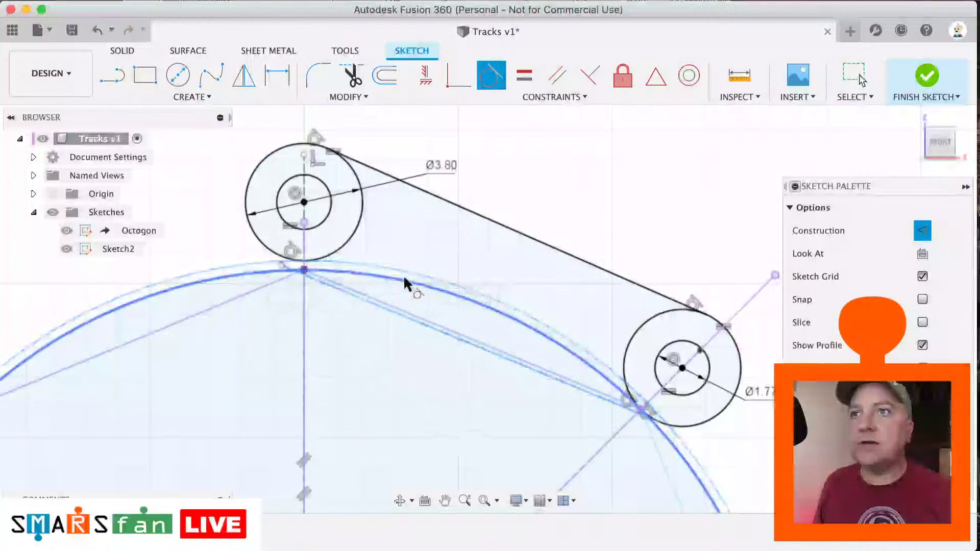
scroll(563, 219, "up", 2)
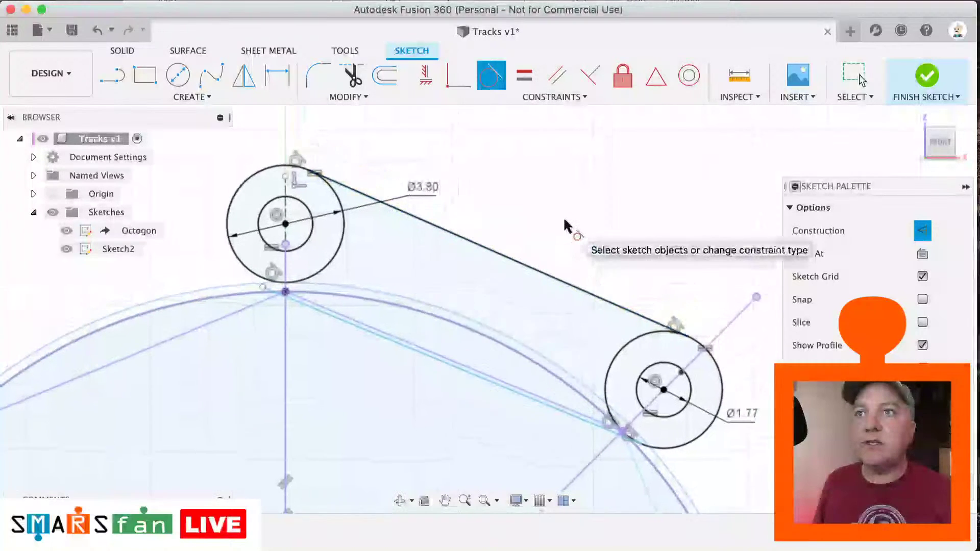
Step: Add a driven aligned dimension between the centres of the two hinge circles and place its text above the upper tangent line
key("d")
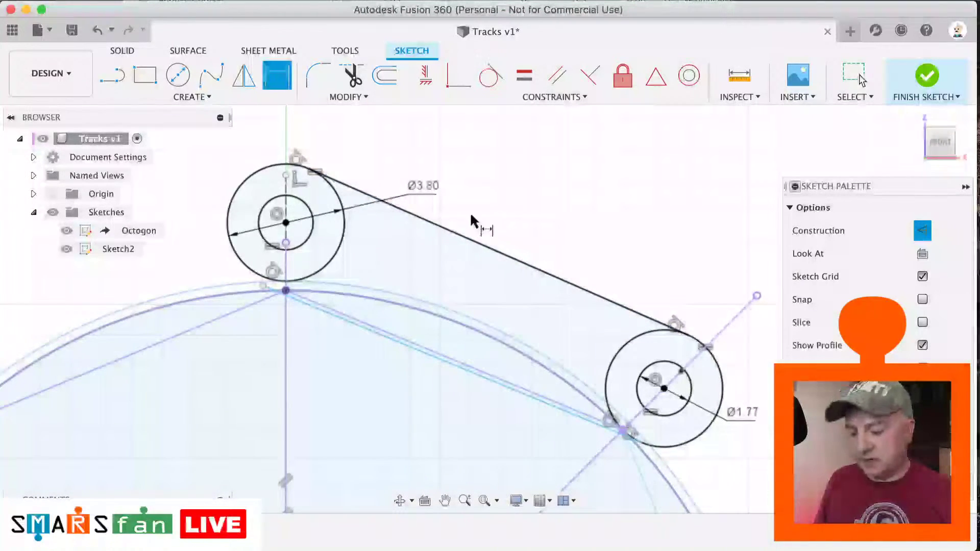
left_click(285, 223)
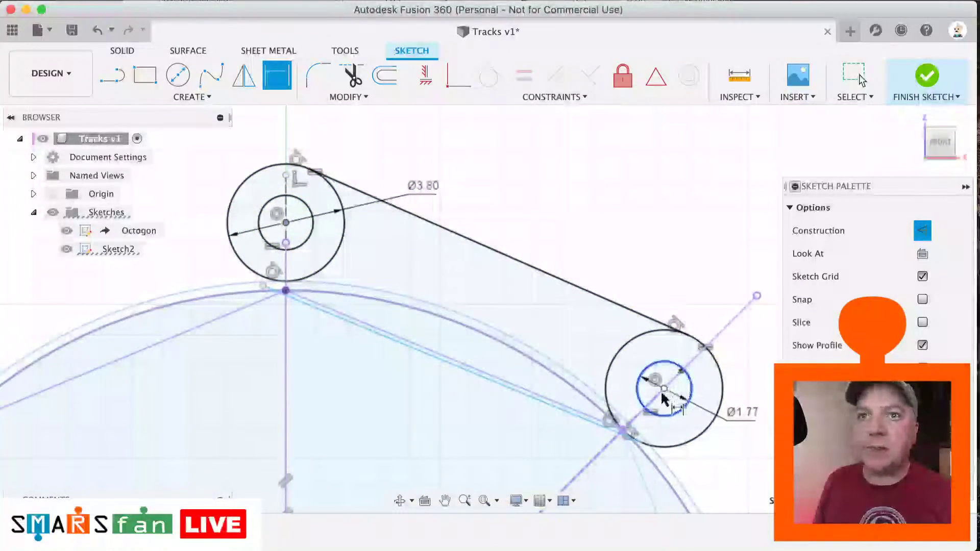
left_click(664, 389)
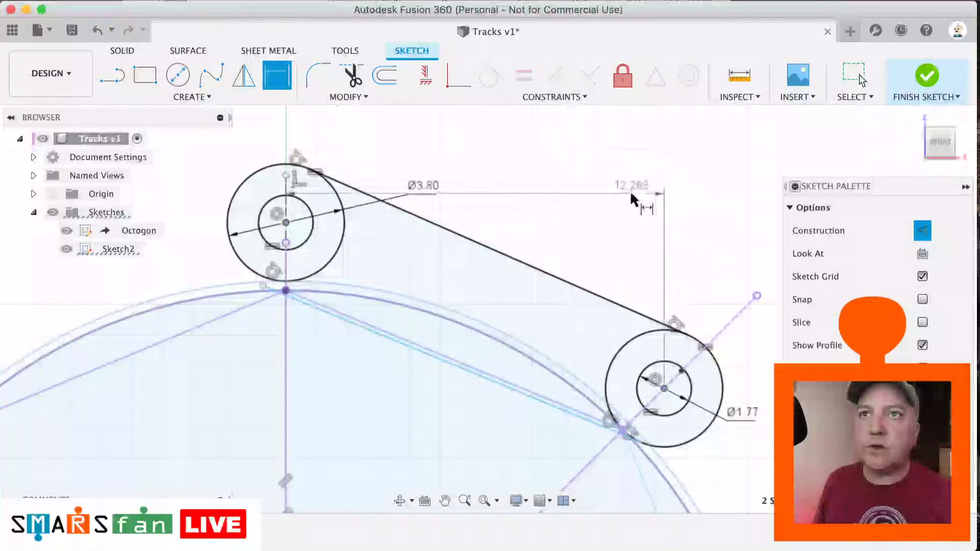
left_click(687, 193)
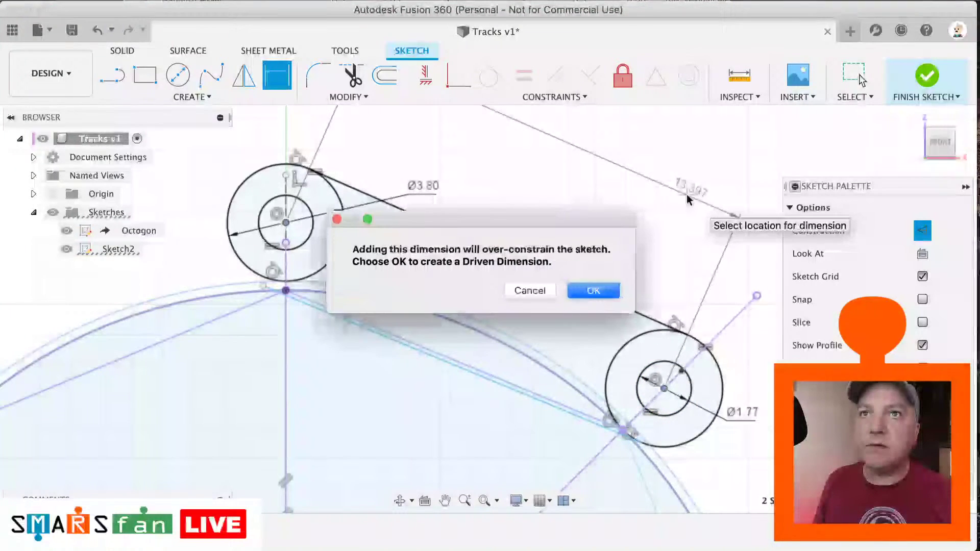
left_click(581, 291)
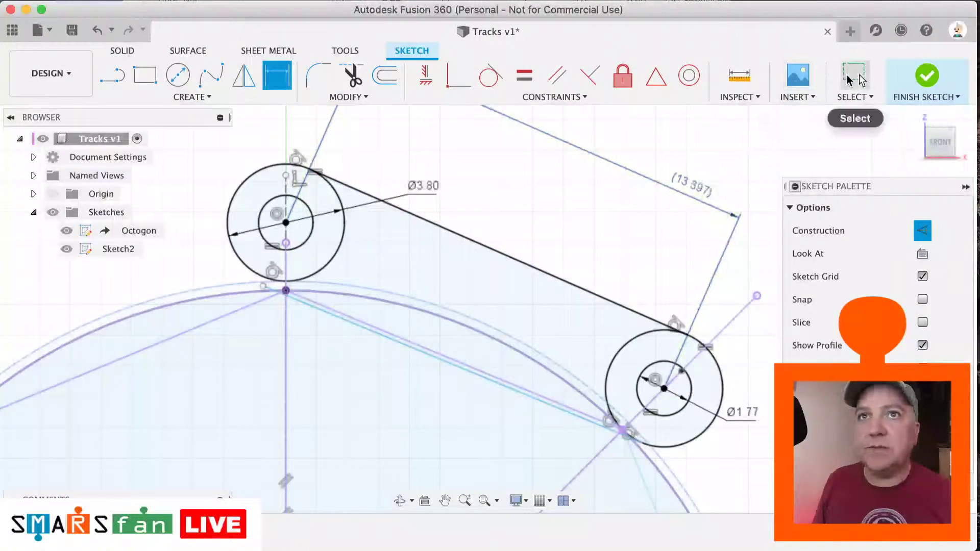
left_click(855, 78)
left_click_drag(658, 181, 498, 189)
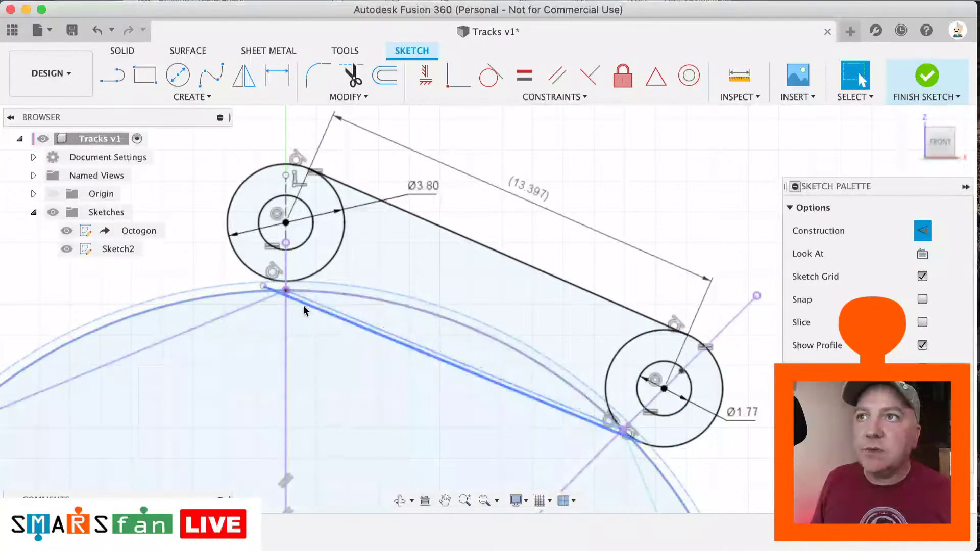
Step: Pull the lower line's upper end free, constrain the line tangent to the top hinge circle, and extend that end to the circle
left_click(264, 288)
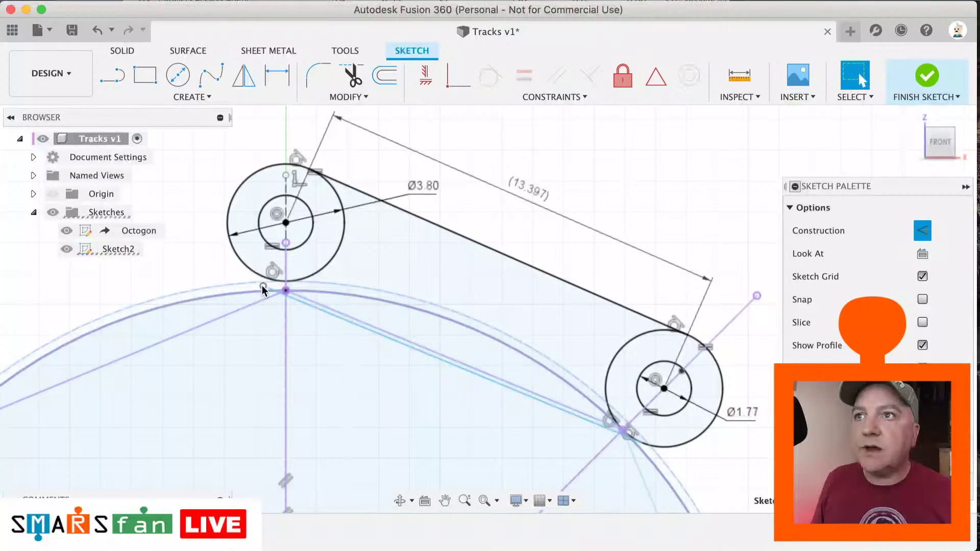
left_click_drag(286, 291, 316, 320)
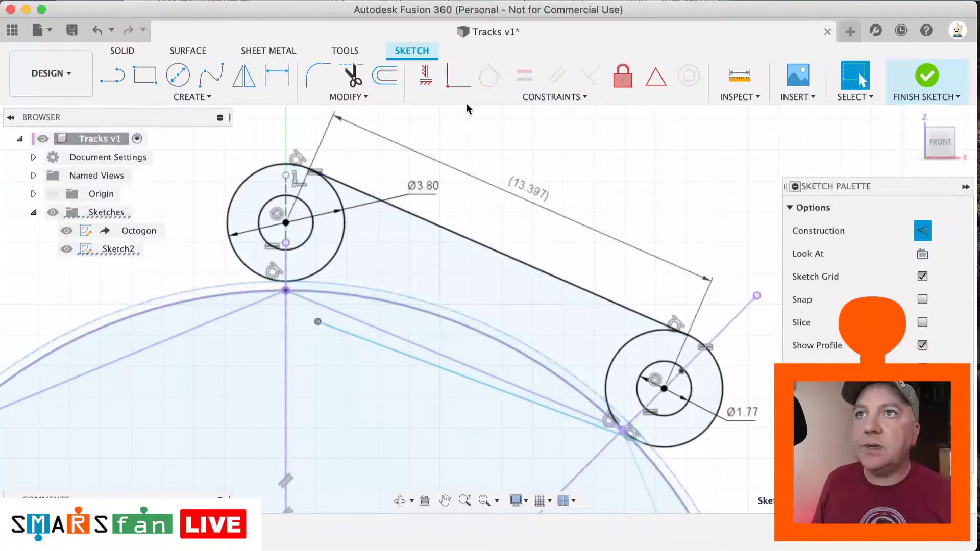
key("Escape")
left_click(486, 78)
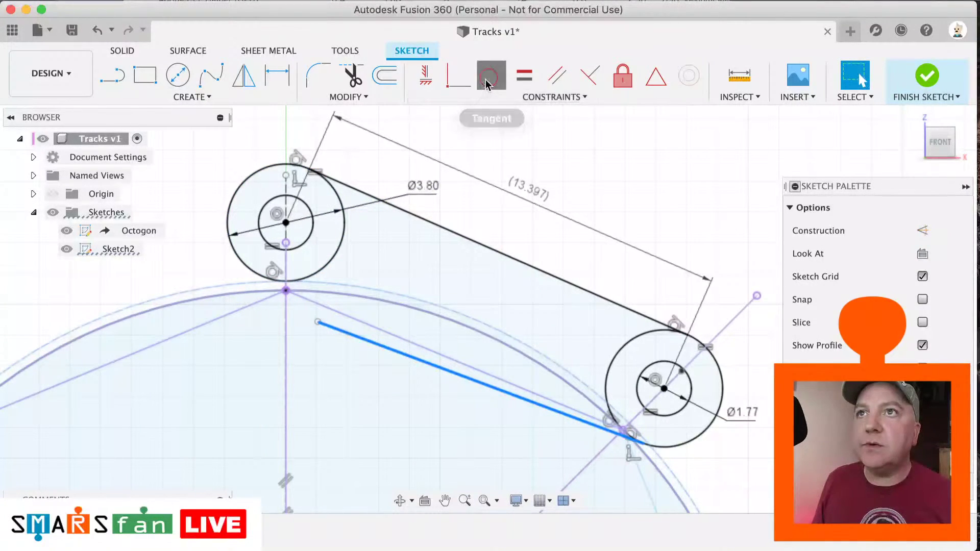
left_click(276, 291)
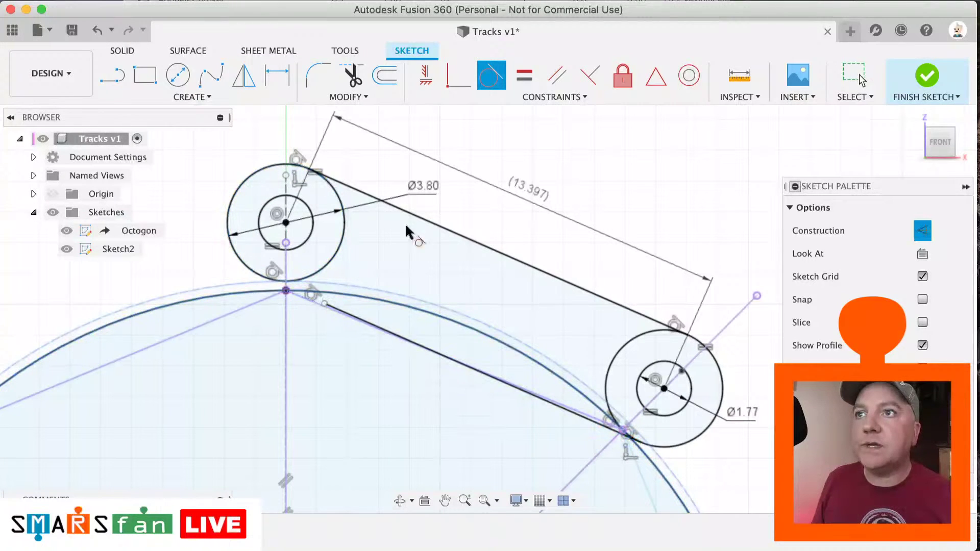
left_click(854, 77)
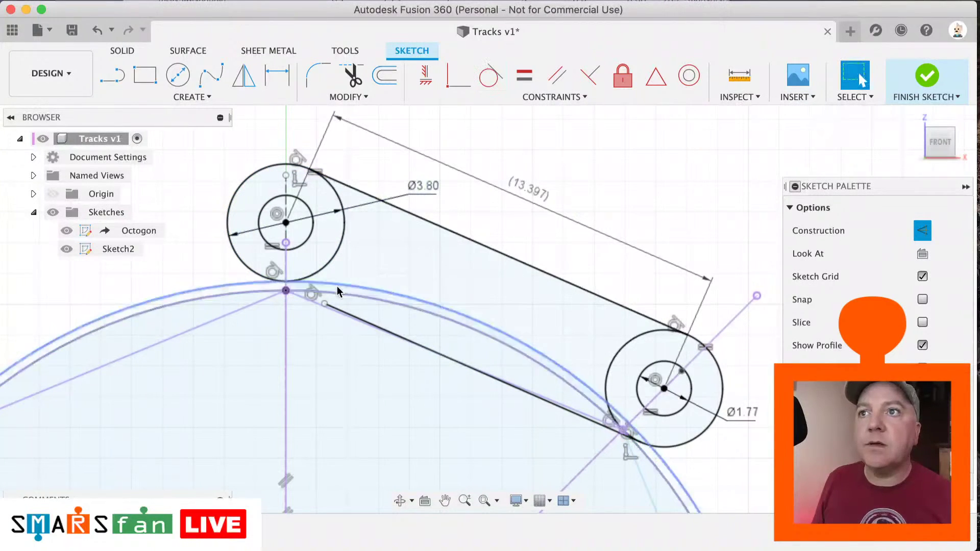
left_click_drag(324, 299, 385, 304)
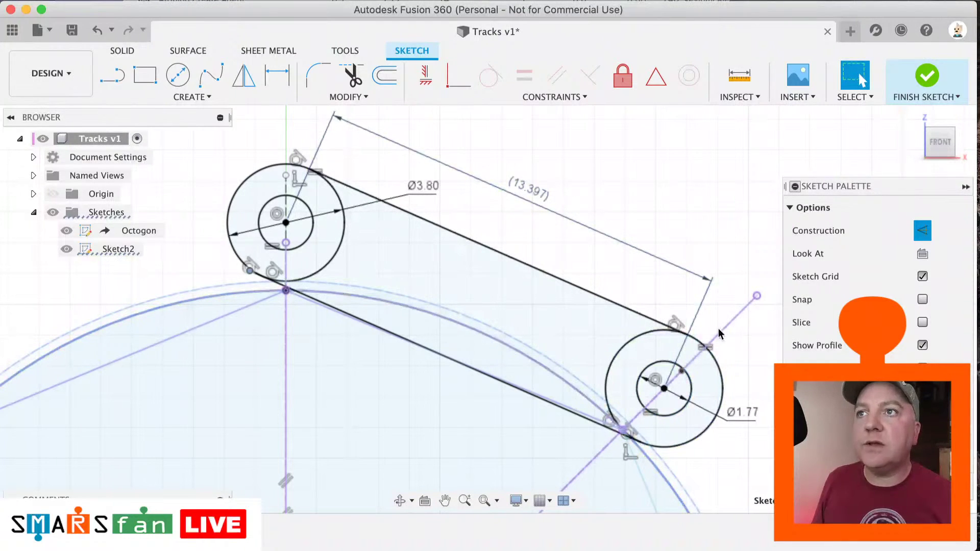
left_click(255, 278)
left_click_drag(260, 277, 263, 276)
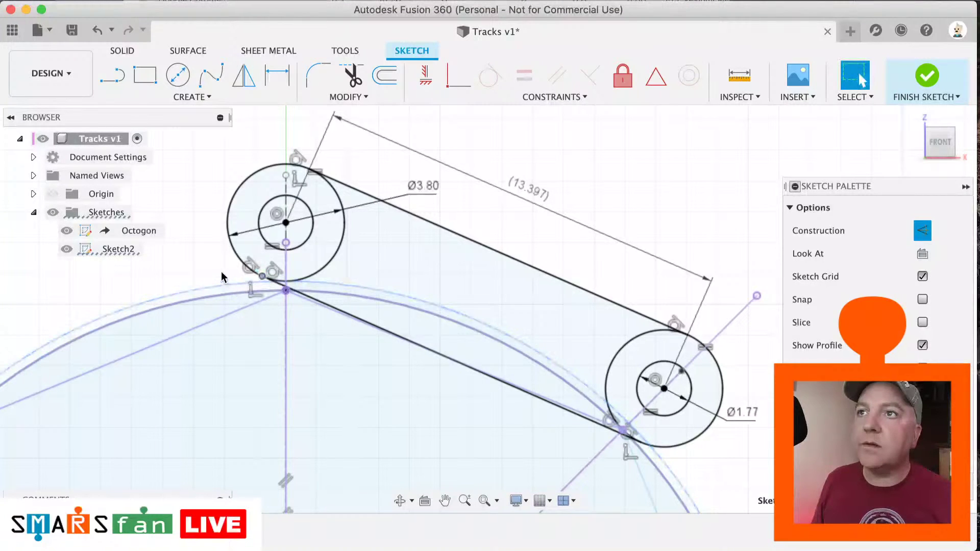
Step: Delete the tangent constraints tying the lower hinge circle to the lower line and to the inner large circle
left_click(456, 278)
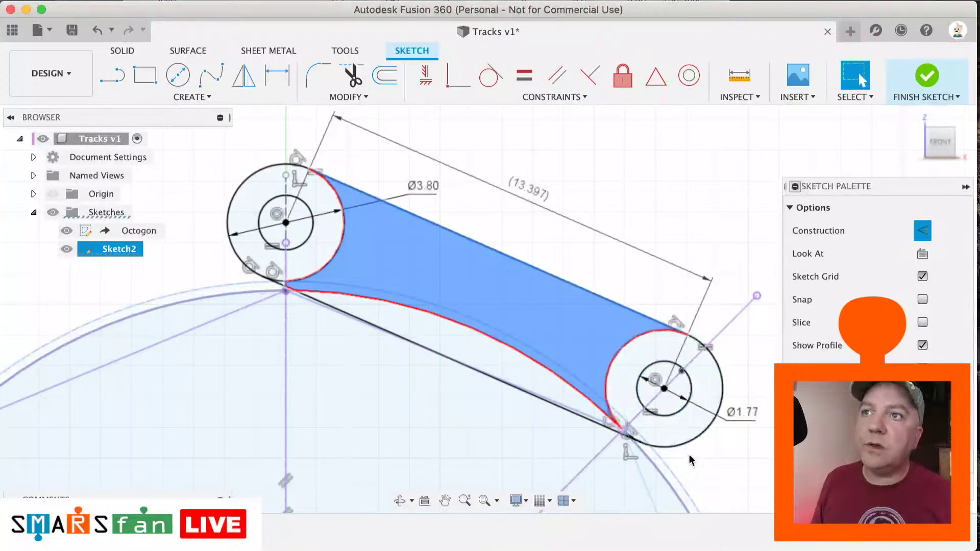
left_click(633, 434)
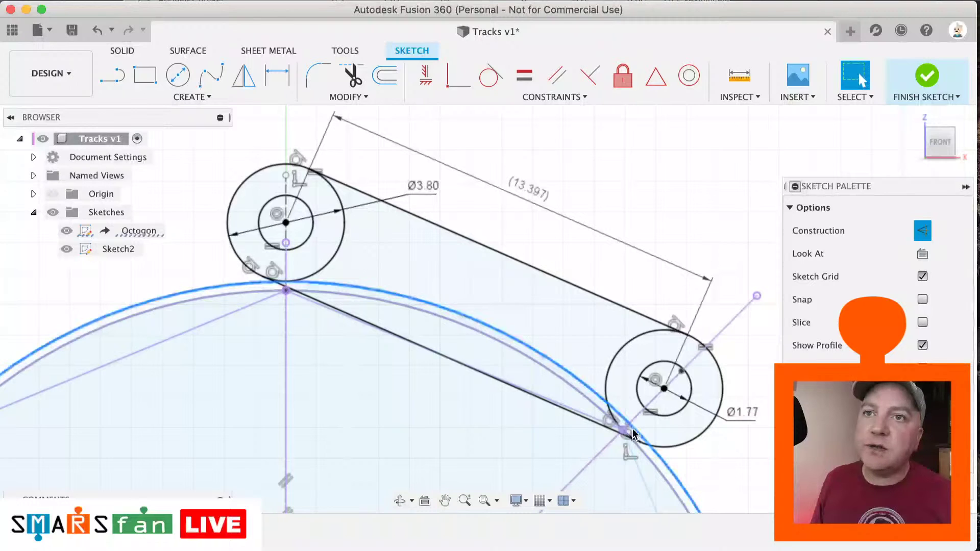
scroll(633, 435, "up", 10)
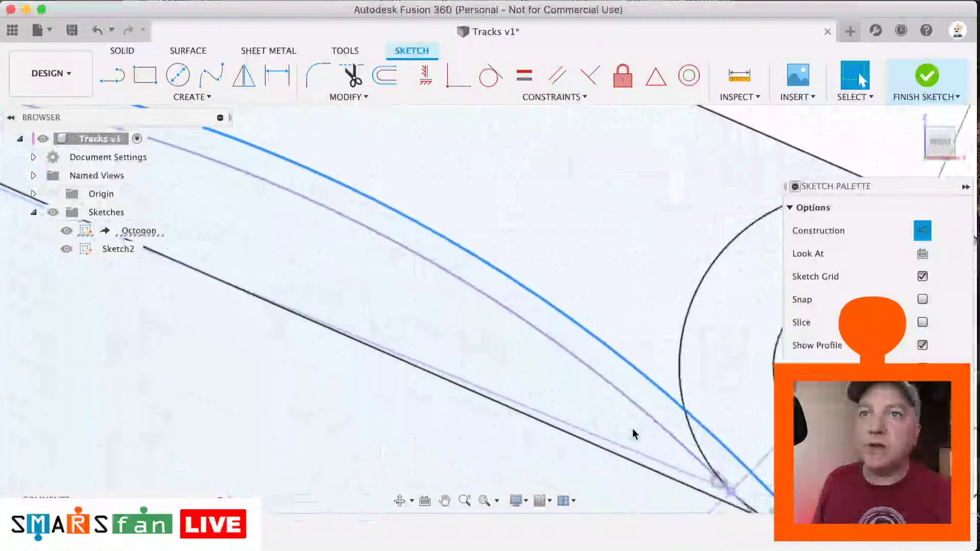
scroll(633, 435, "down", 5)
left_click(632, 440)
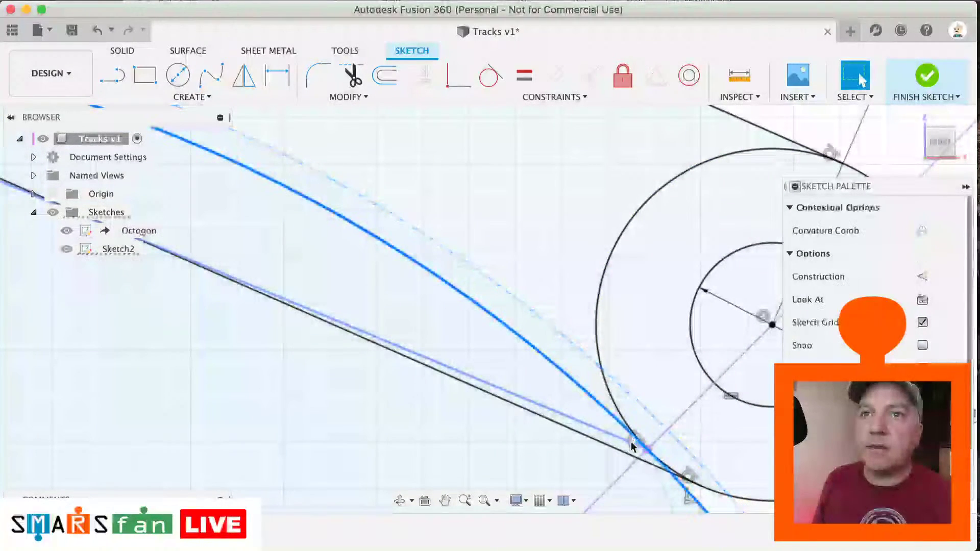
left_click(686, 479)
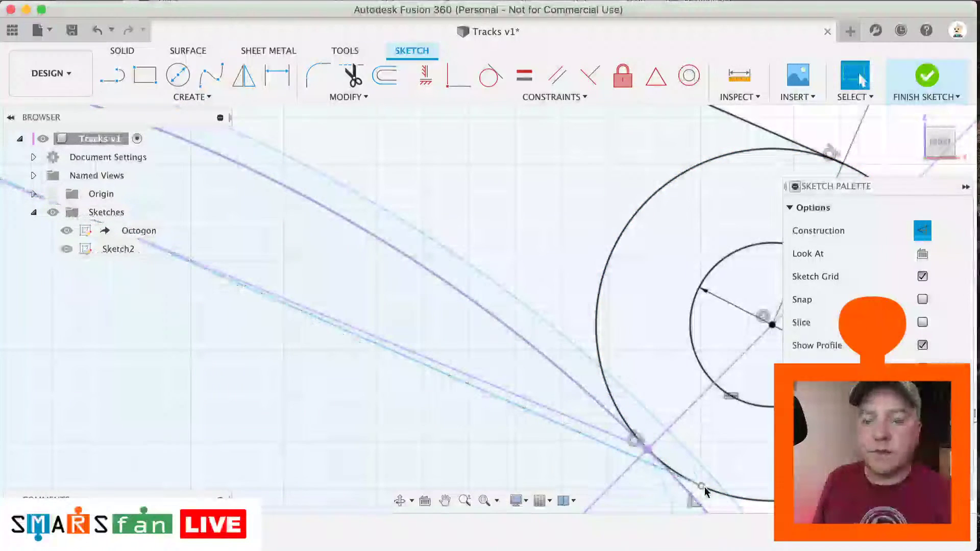
left_click(630, 437)
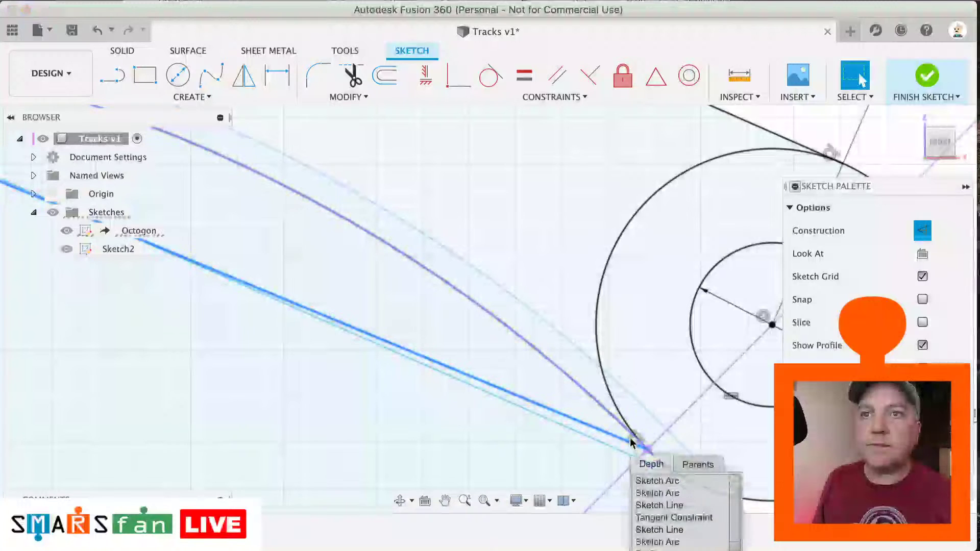
left_click(663, 518)
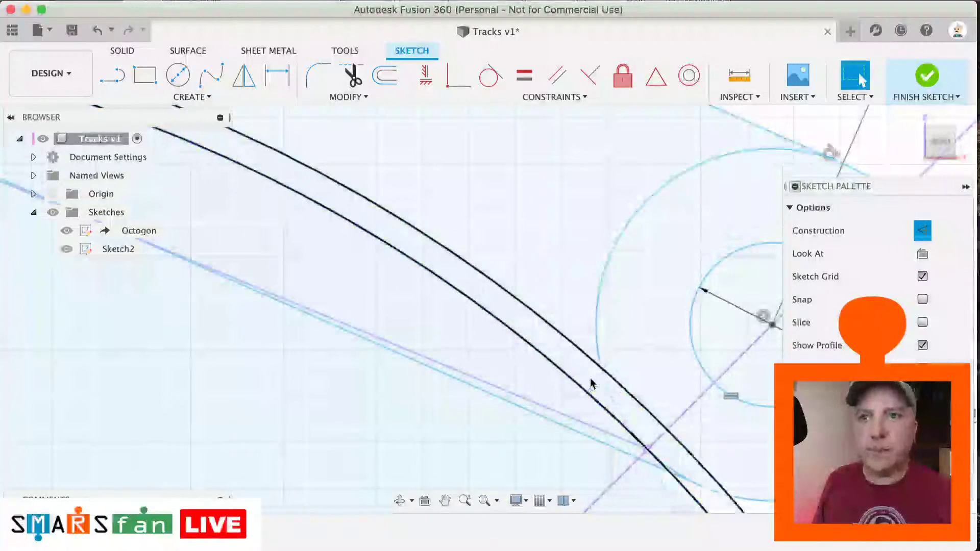
Step: Move the lower hinge circle outward and constrain it tangent to the outer of the two large circles
left_click(735, 437)
key("Escape")
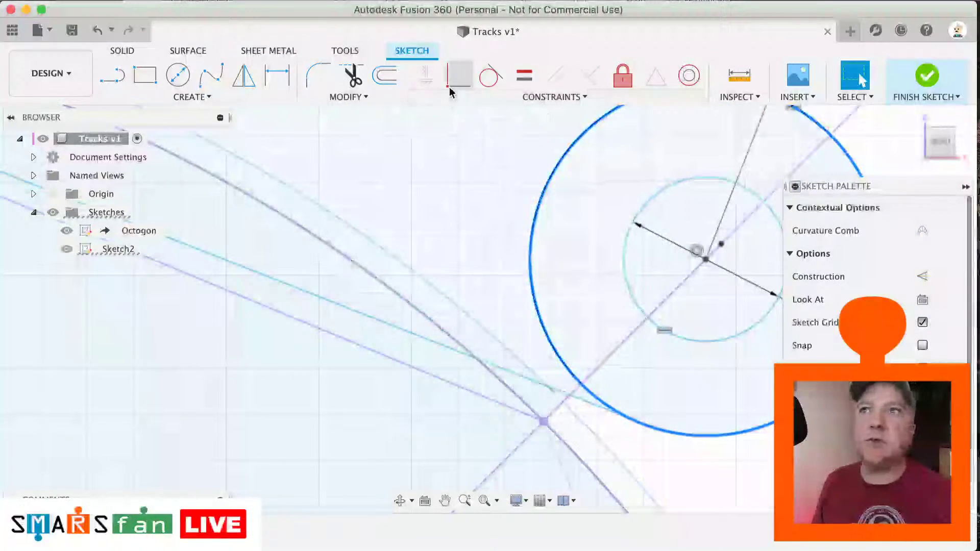
left_click(488, 75)
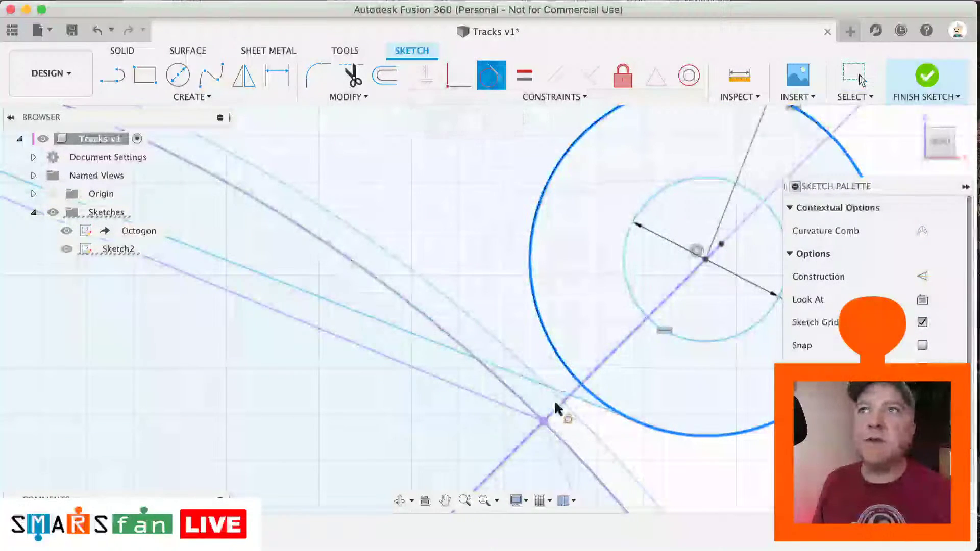
left_click(525, 364)
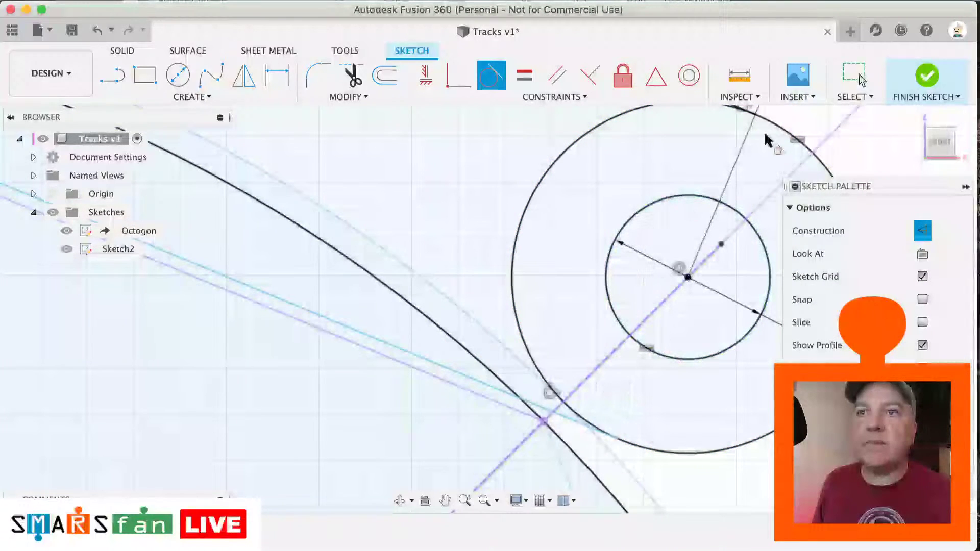
scroll(678, 208, "down", 5)
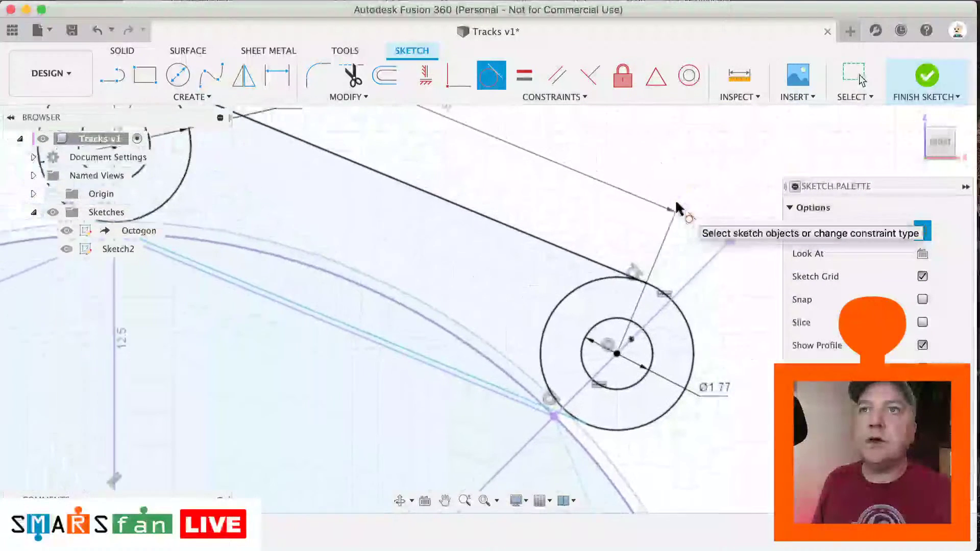
scroll(676, 202, "up", 2)
scroll(712, 284, "down", 2)
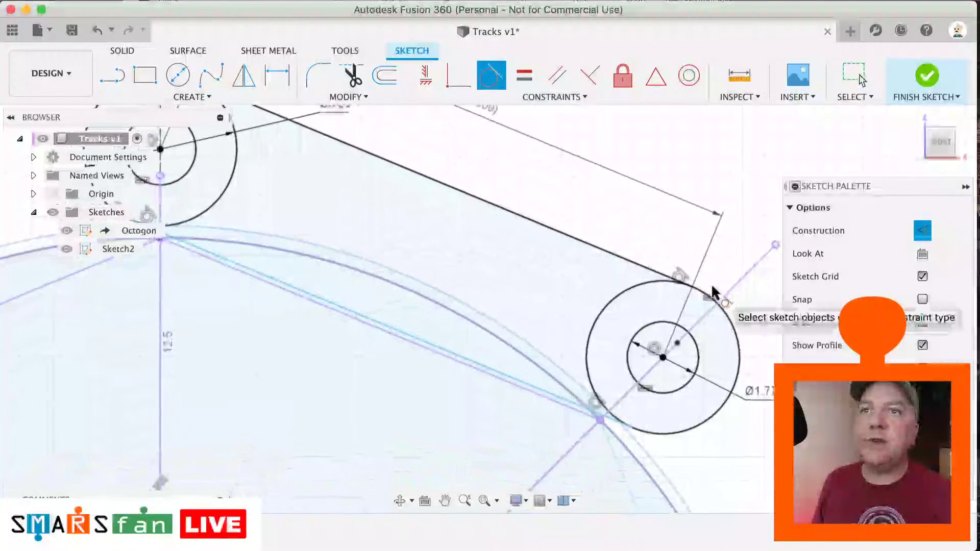
scroll(547, 389, "up", 5)
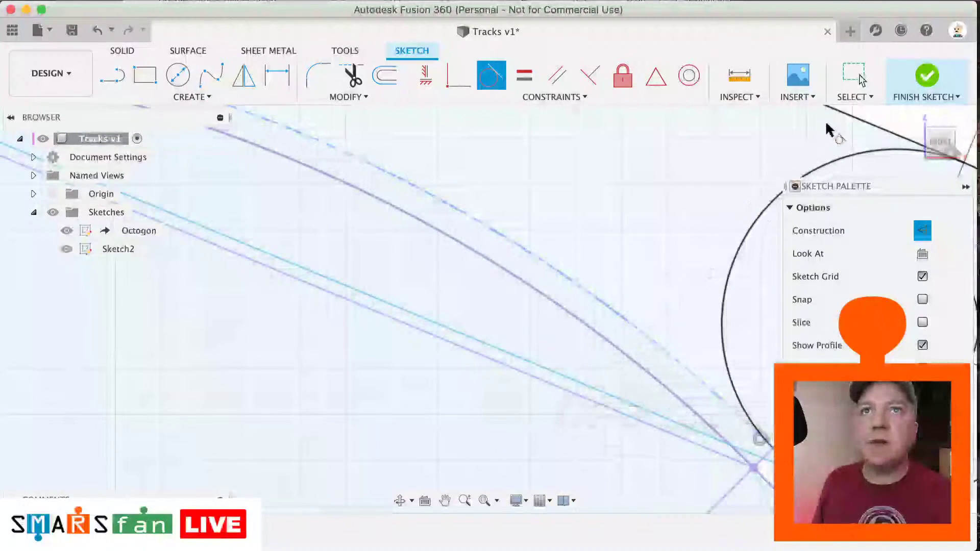
Step: Detach the lower line's end from the lower hinge circle, constrain the line tangent to that circle, and extend its end past the tangent point
left_click(853, 79)
scroll(575, 339, "right", 5)
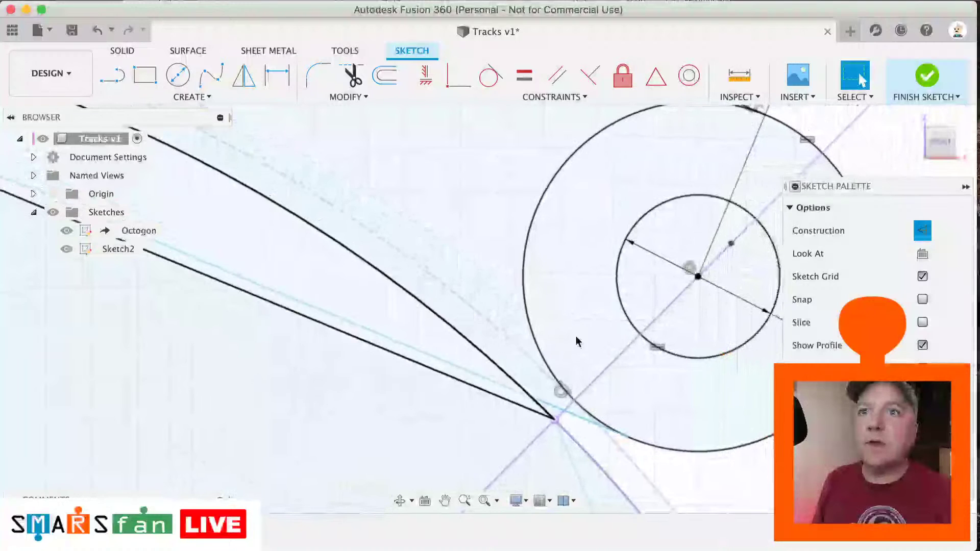
mouse_move(554, 418)
left_mouse_down()
mouse_move(632, 438)
mouse_move(591, 415)
mouse_move(619, 453)
mouse_move(498, 356)
mouse_move(468, 290)
mouse_move(520, 263)
left_mouse_up()
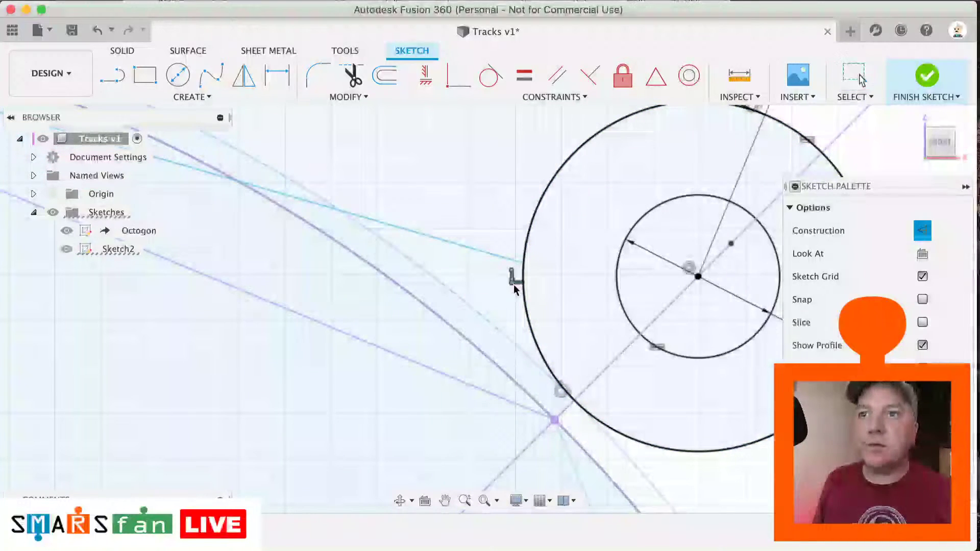
left_click(516, 262)
left_click_drag(523, 265, 477, 284)
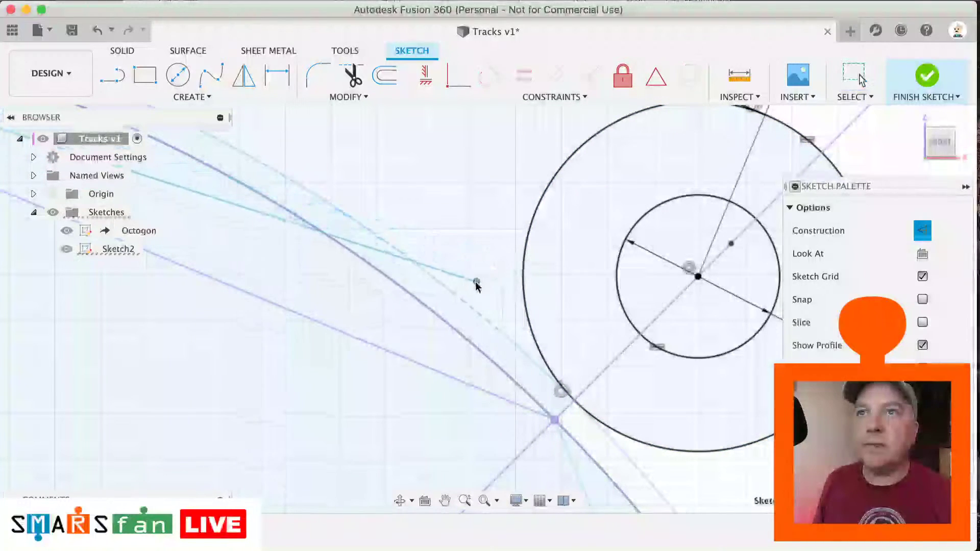
left_click(438, 271)
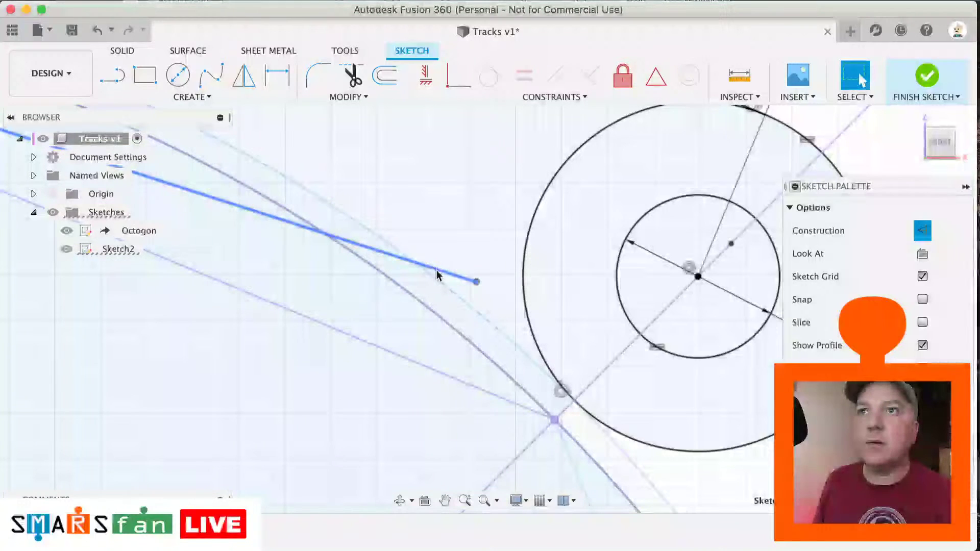
left_click(490, 85)
left_click(520, 275)
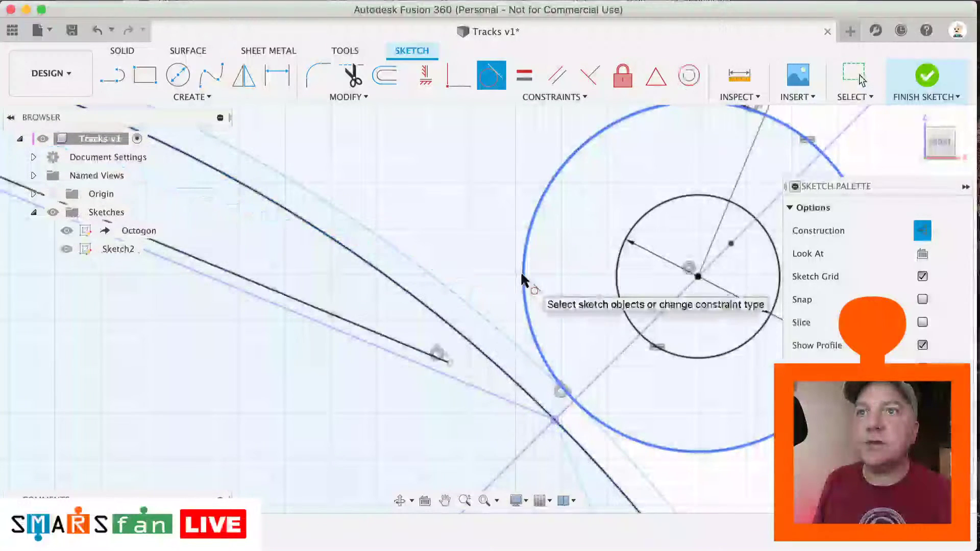
left_click(850, 81)
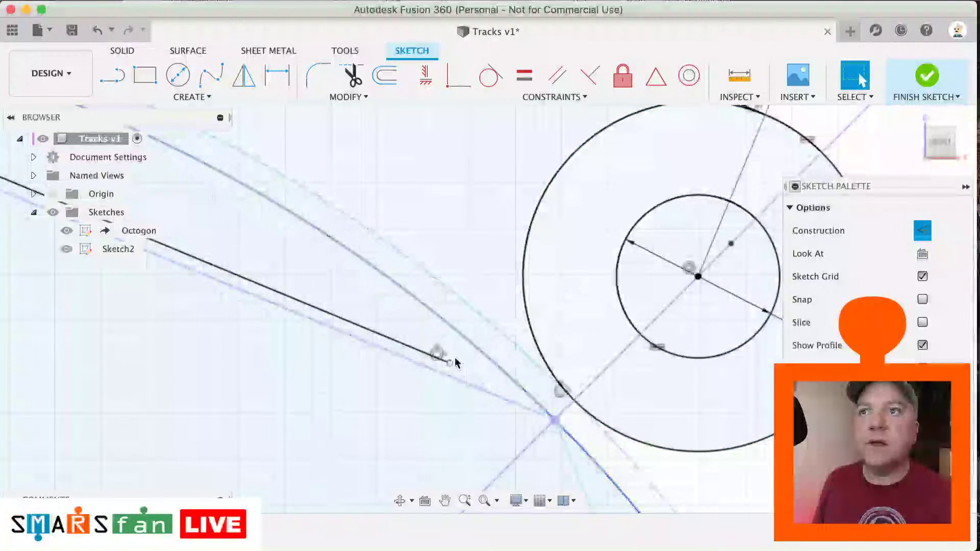
mouse_move(448, 366)
left_mouse_down()
mouse_move(551, 393)
mouse_move(633, 439)
left_mouse_up()
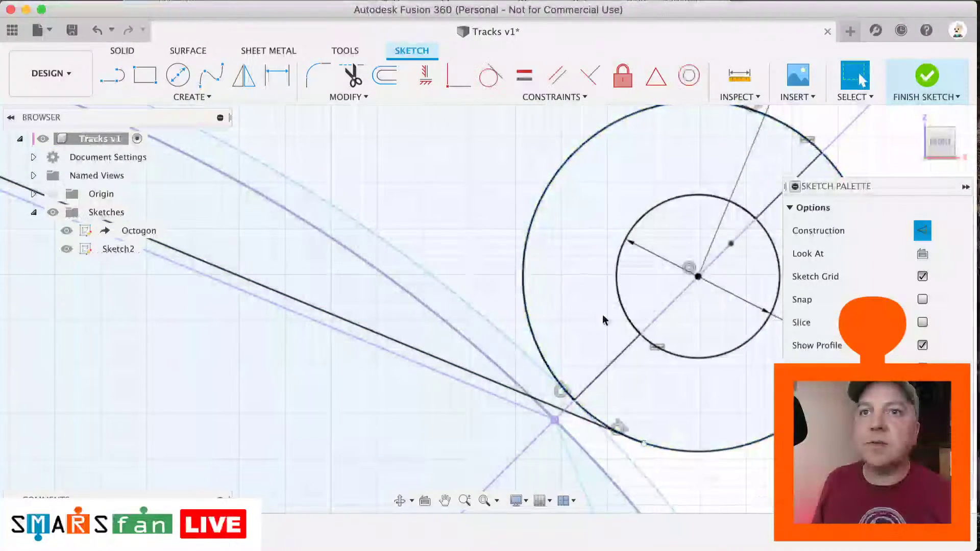
Step: Switch to the browser and compare the hinge centre distance with the reference drawing on the SMARS Fan tracks page
scroll(542, 275, "down", 10)
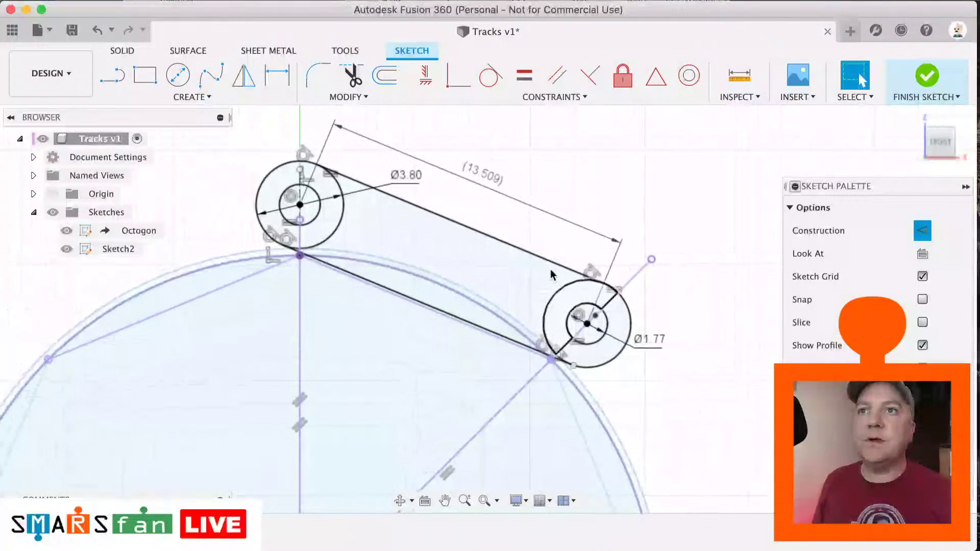
left_click_drag(979, 153, 622, 76)
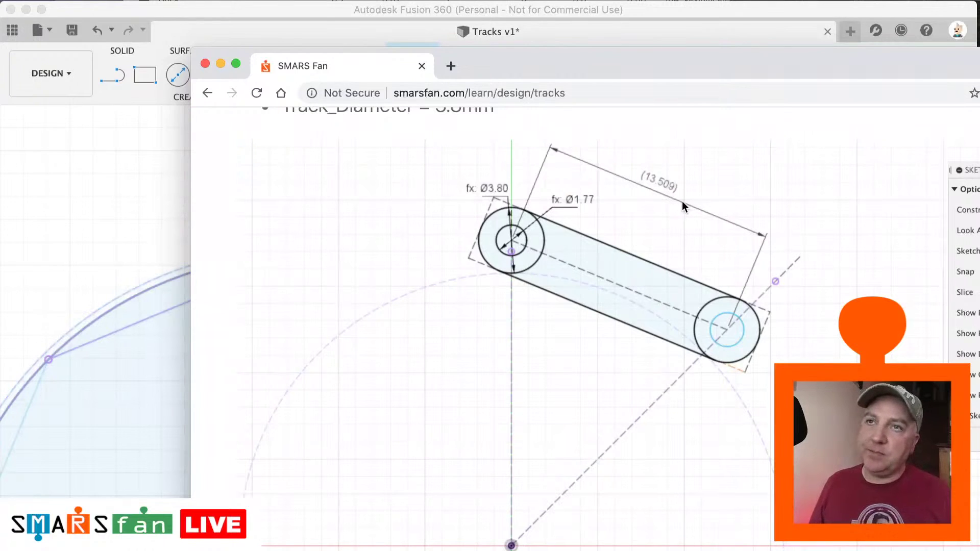
Step: Return to the Fusion 360 sketch and draw a slanted construction line on the outer side of each hinge circle
left_click_drag(614, 76, 979, 92)
scroll(327, 168, "down", 2)
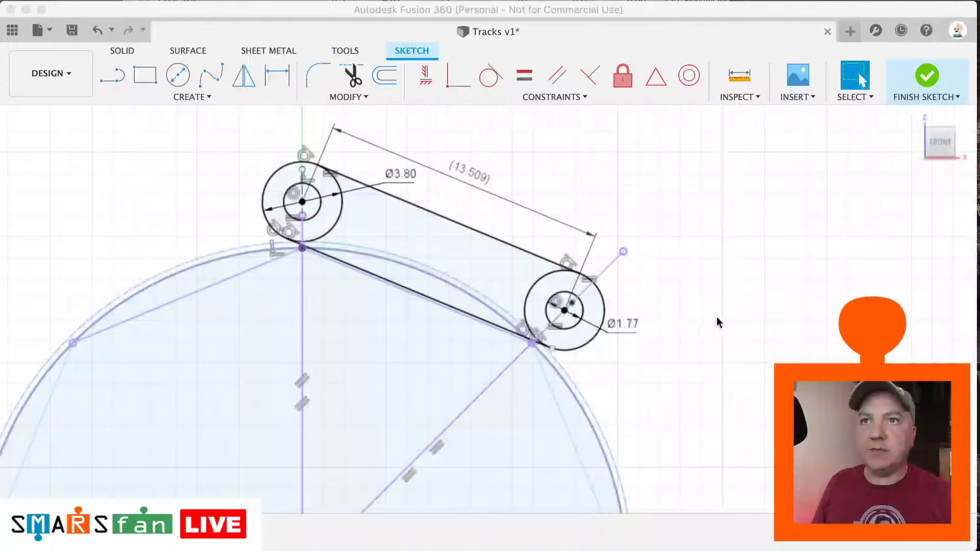
left_click(665, 290)
key("l")
left_click(692, 289)
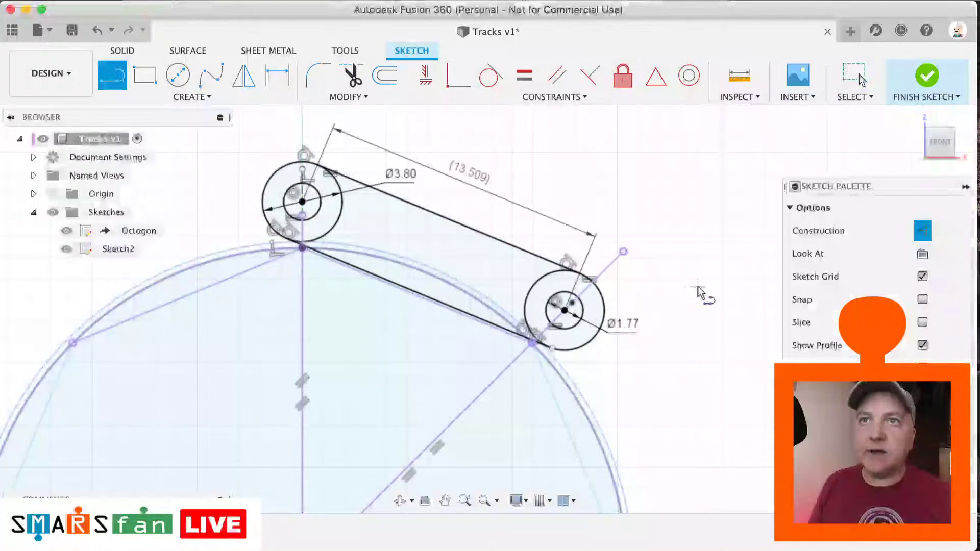
double_click(630, 398)
left_click(258, 125)
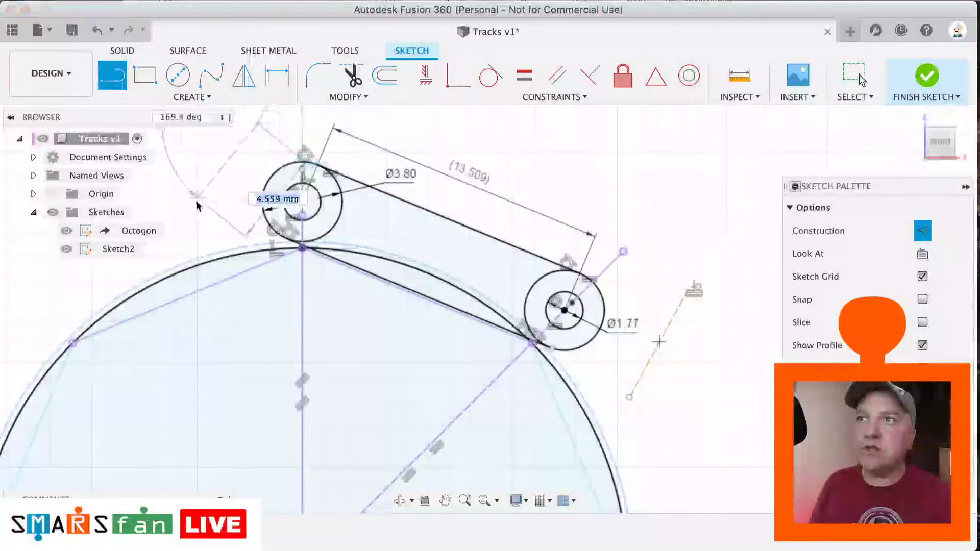
left_click(187, 224)
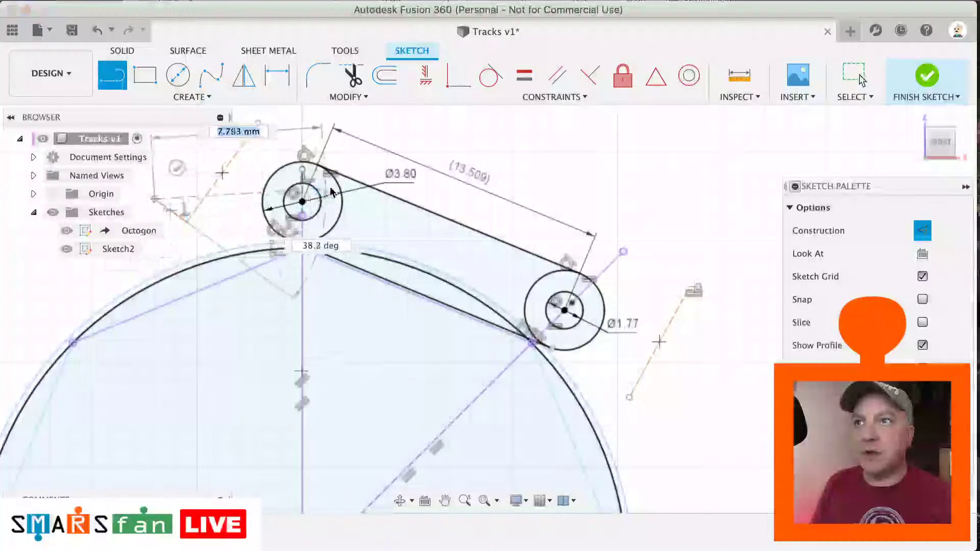
key("Escape")
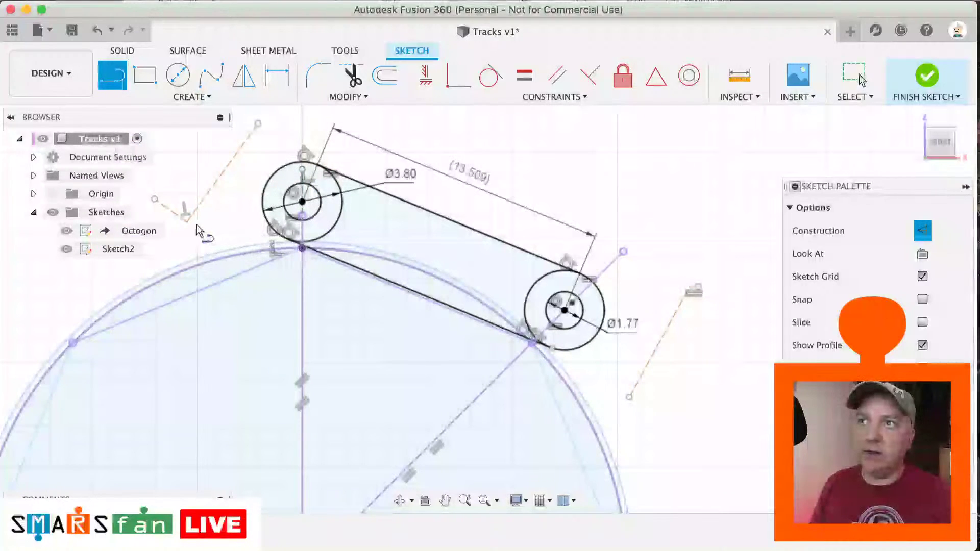
key("Escape")
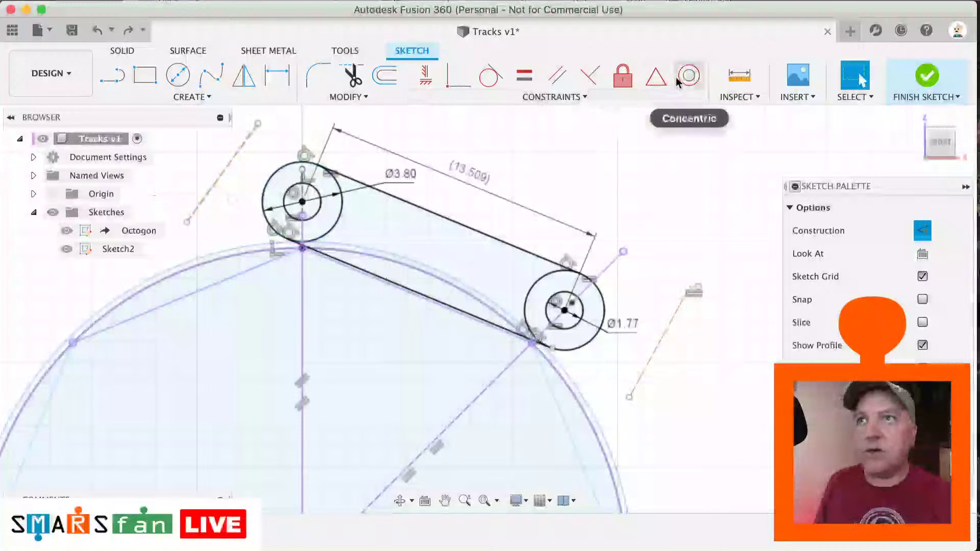
Step: Constrain both new construction lines perpendicular to the upper tangent line of the link
left_click(586, 81)
left_click(225, 171)
left_click(380, 191)
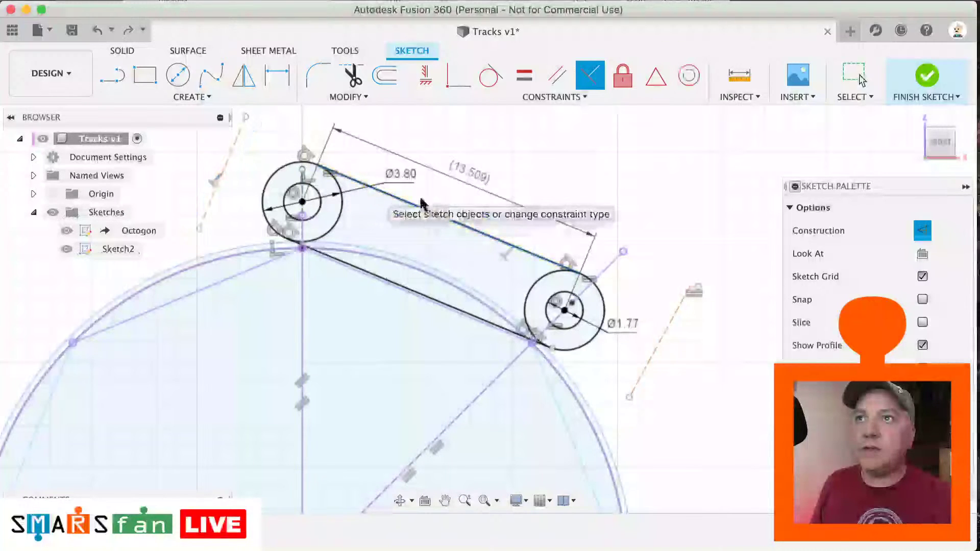
left_click(679, 319)
left_click(528, 258)
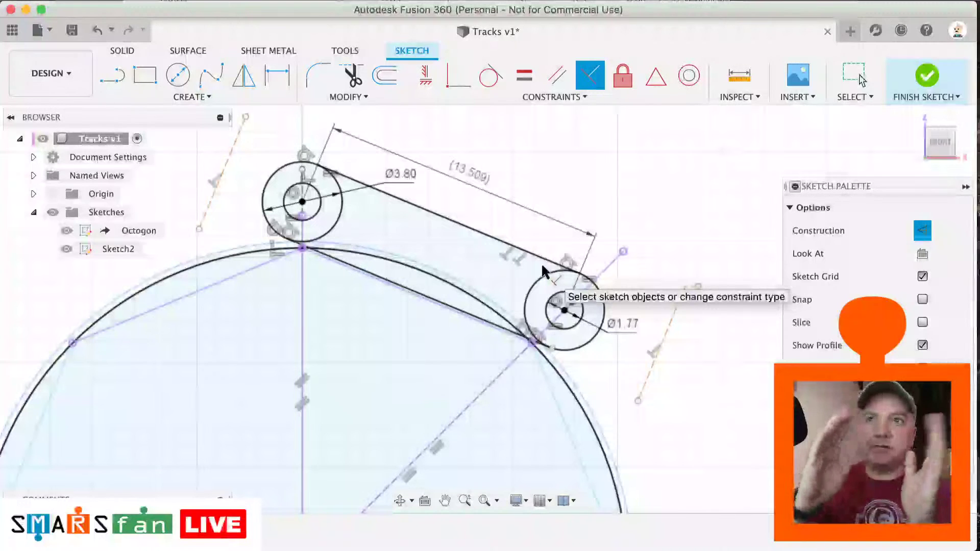
Step: Constrain each slanted construction line tangent to the outer side of its neighbouring 3.8 mm hinge circle
left_click(854, 77)
middle_click_drag(468, 170, 501, 183)
left_click(258, 181)
left_click(491, 75)
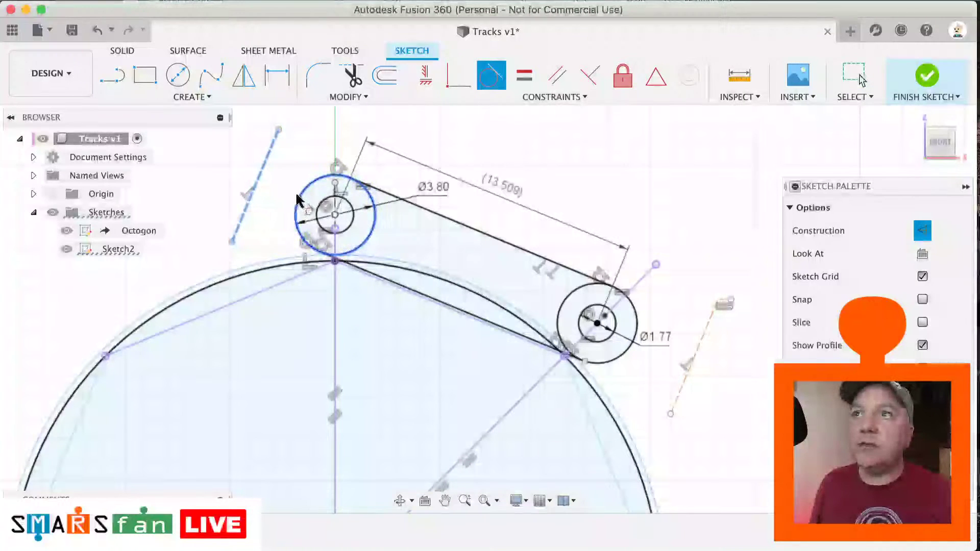
left_click(300, 197)
left_click(696, 343)
left_click(638, 325)
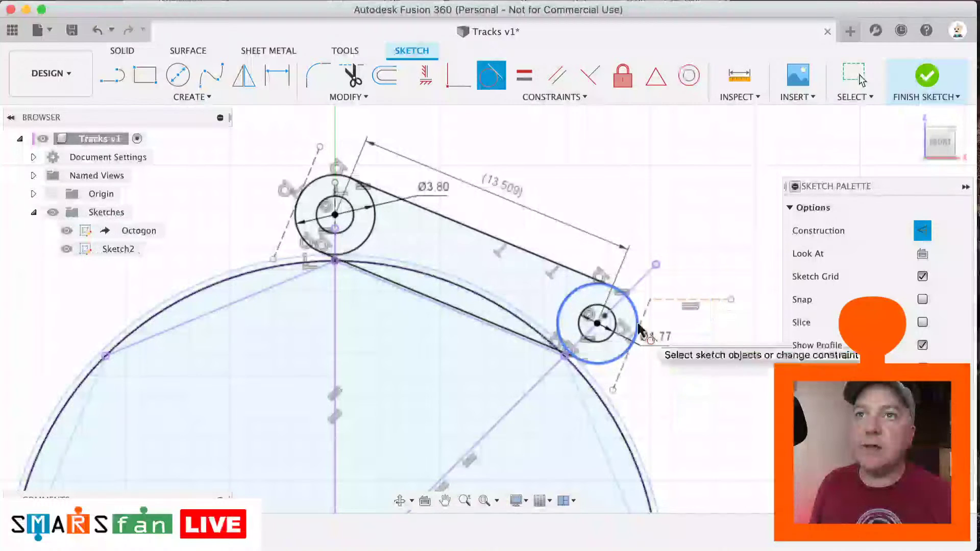
key("Escape")
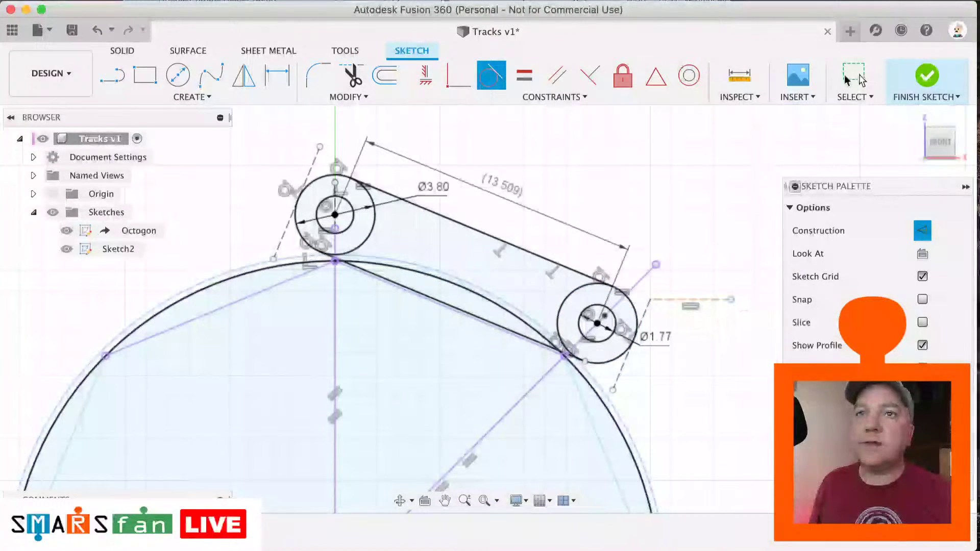
Step: Collapse the stray horizontal segment, extend the lower hinge's end line upward, and draw construction extensions of the link's edges across it
left_click_drag(730, 300, 653, 295)
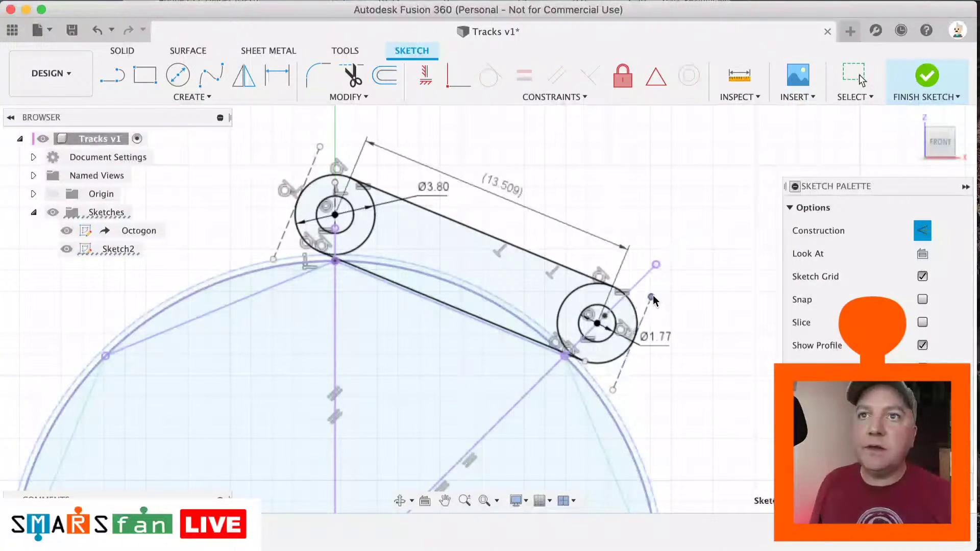
left_click_drag(678, 263, 678, 260)
key("l")
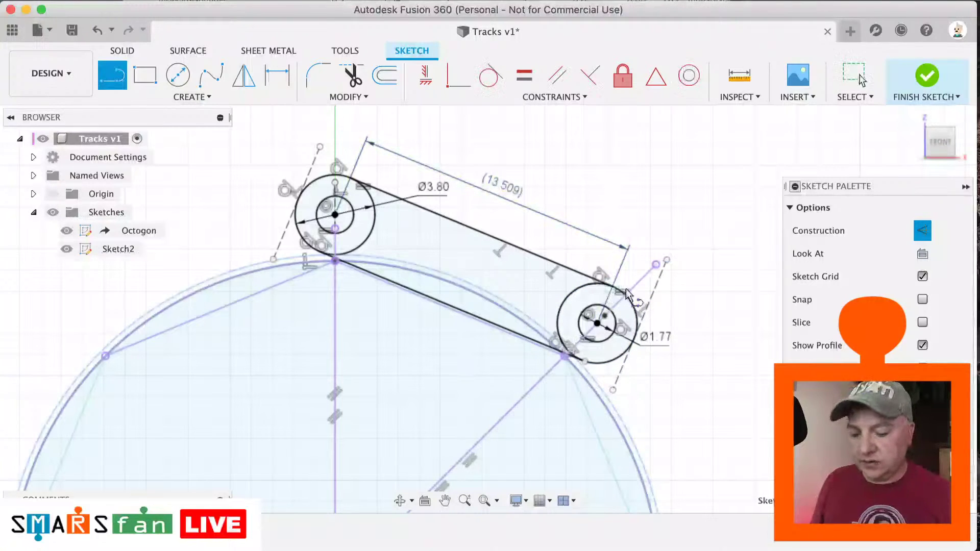
left_click(614, 289)
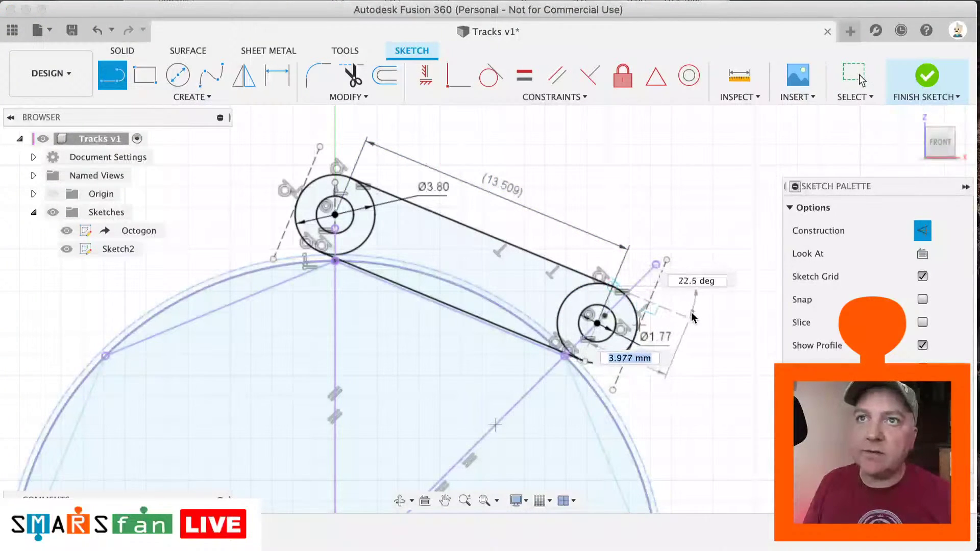
left_click(691, 313)
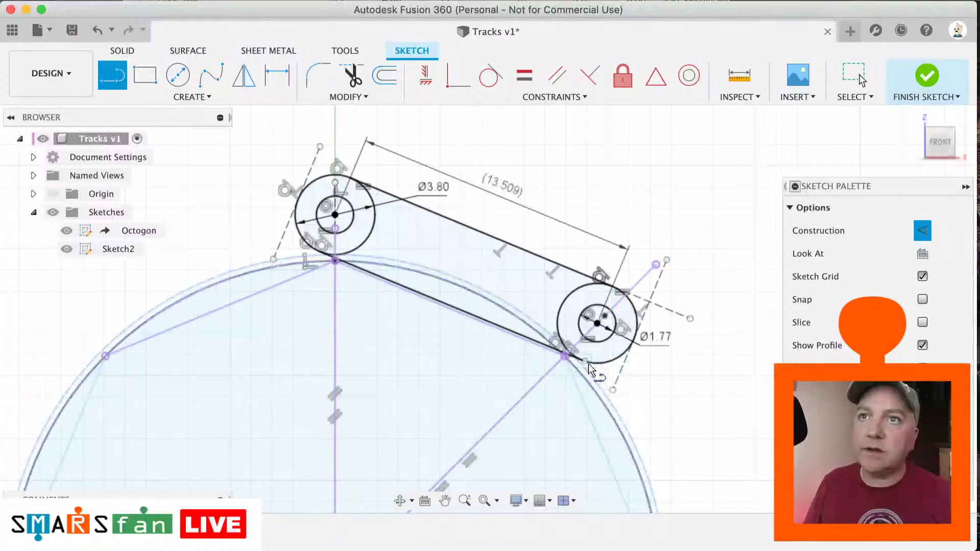
double_click(663, 394)
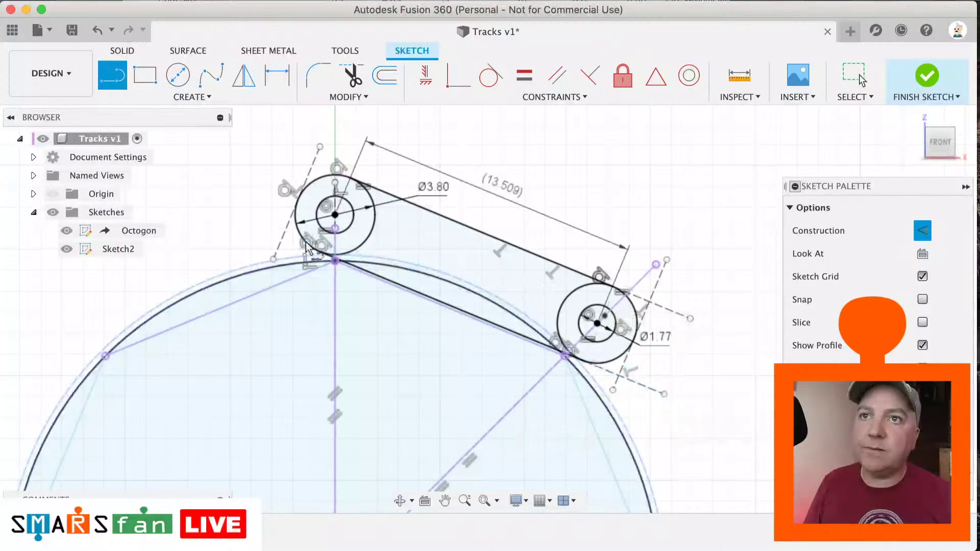
Step: Draw construction extensions of the link's lower and upper edges outward past the end line at the upper hinge
left_click(333, 262)
double_click(243, 225)
left_click(351, 186)
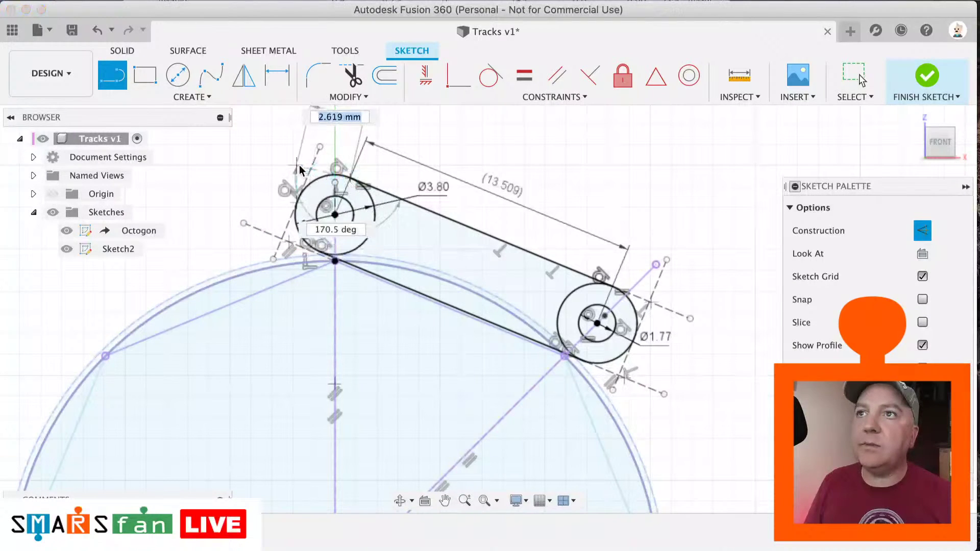
double_click(295, 157)
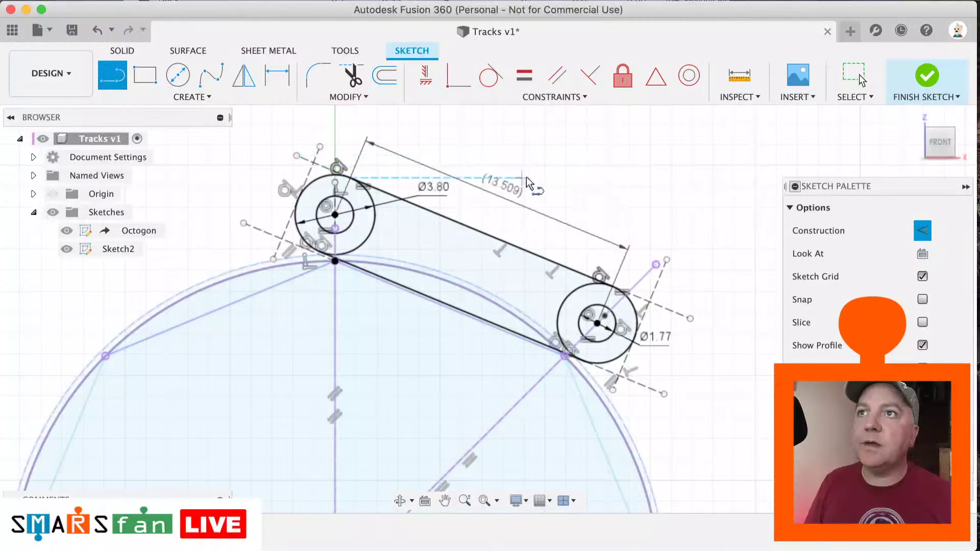
left_click(846, 82)
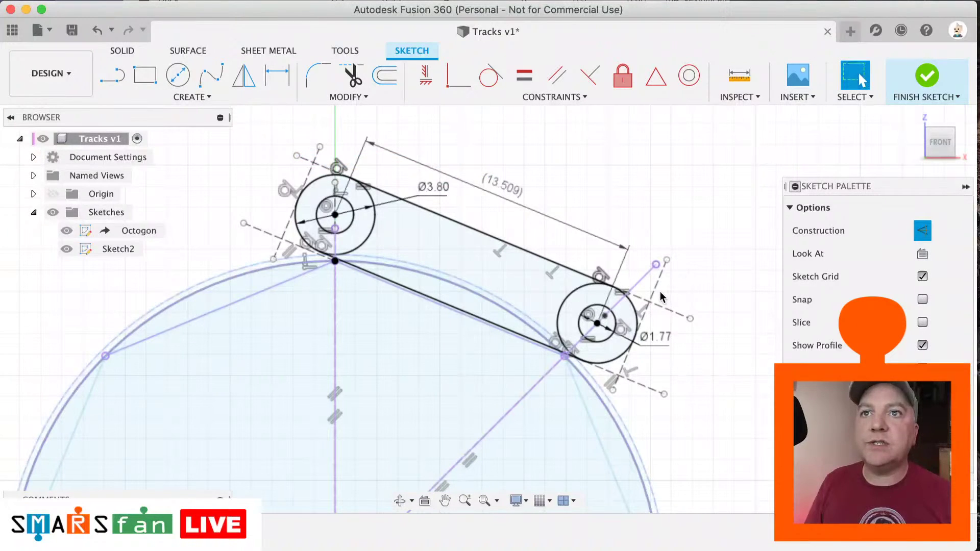
Step: Shorten the lower hinge's end line to the upper extension and pull the lower extension's end back to meet it at a corner
scroll(659, 292, "up", 2)
scroll(663, 271, "right", 3)
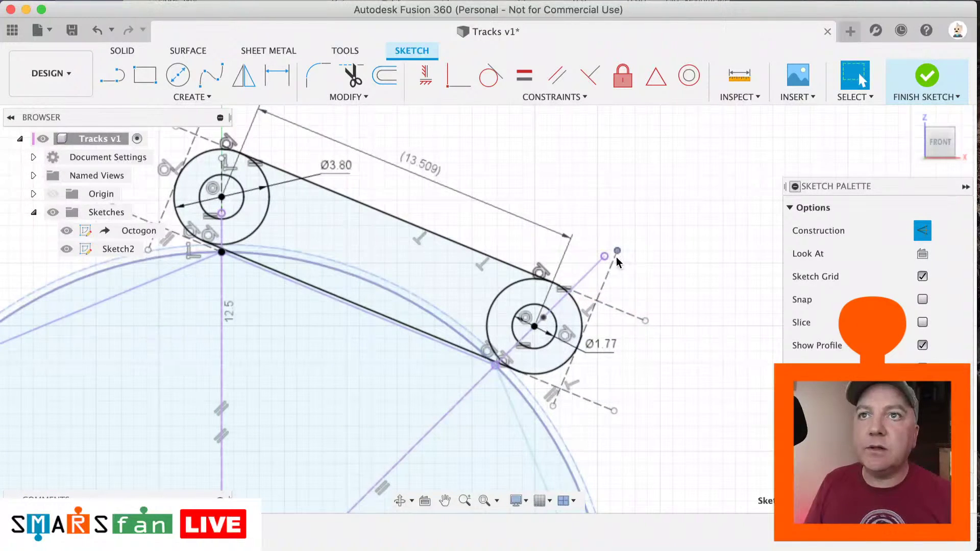
left_click(597, 303)
left_click_drag(597, 303, 599, 301)
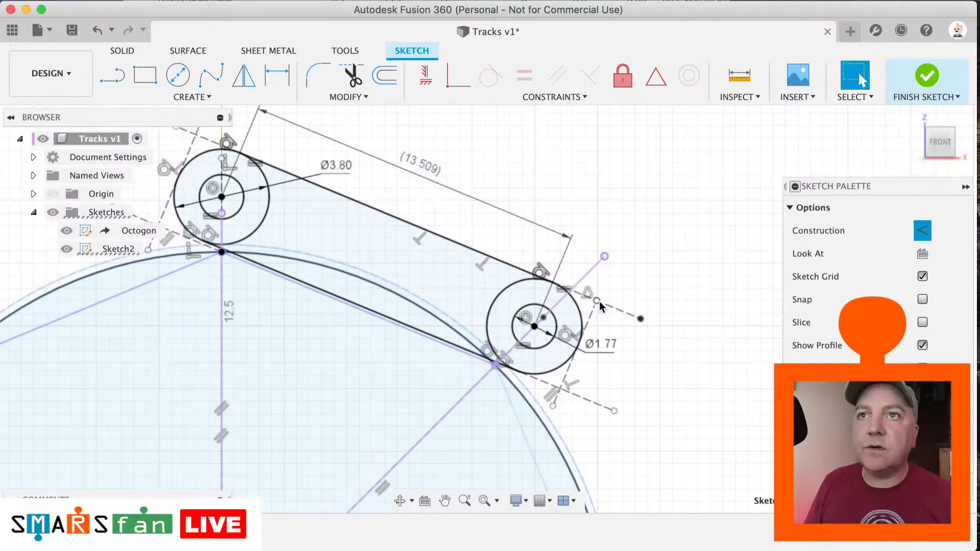
left_click(641, 319)
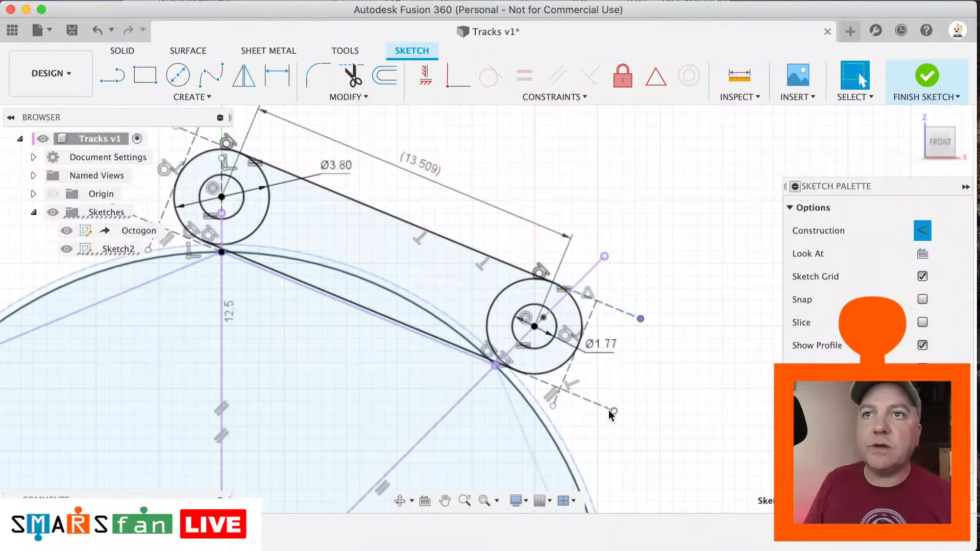
left_click_drag(613, 410, 559, 396)
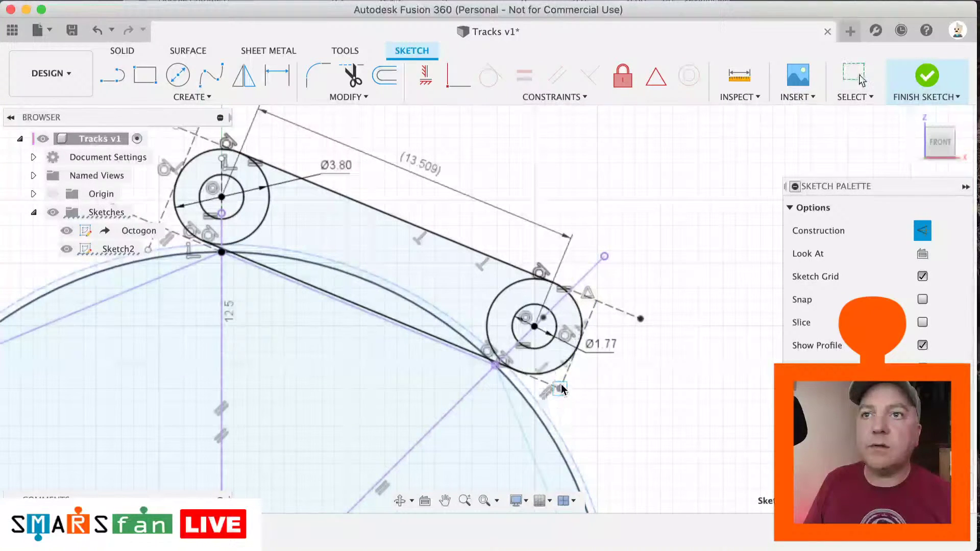
Step: Remove the midpoint constraint from the upper extension beside the lower hinge and snap the extension's end onto the end line's corner
left_click(627, 314)
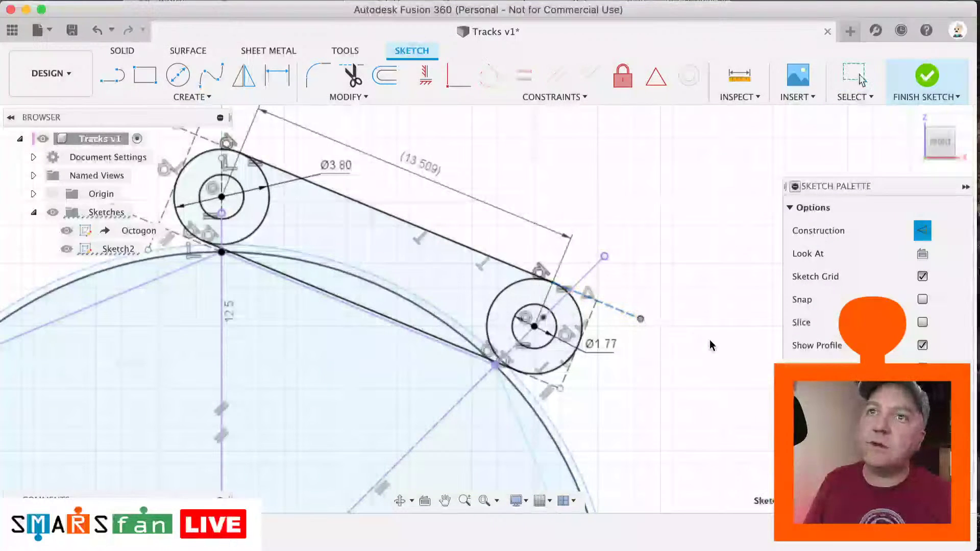
left_click(622, 319)
left_click(592, 297)
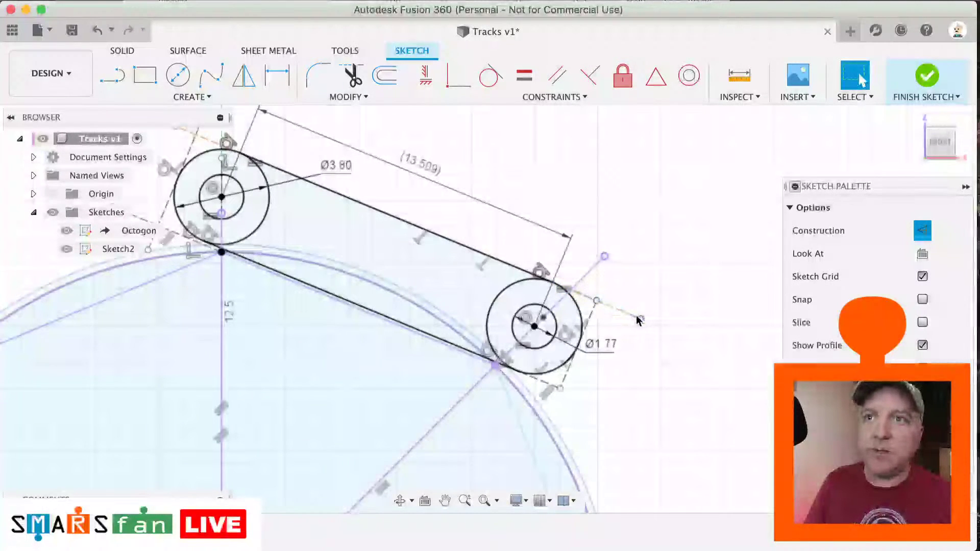
left_click(607, 306)
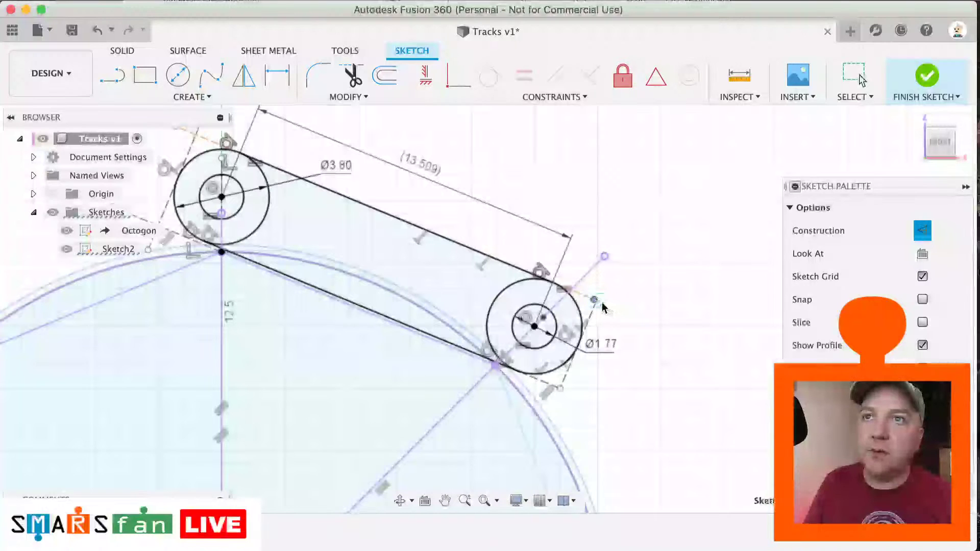
left_click_drag(596, 303, 595, 302)
Step: Snap the ends of the upper hinge's extension lines onto the matching ends of its end line to close both corners
scroll(230, 228, "left", 5)
scroll(247, 223, "down", 3)
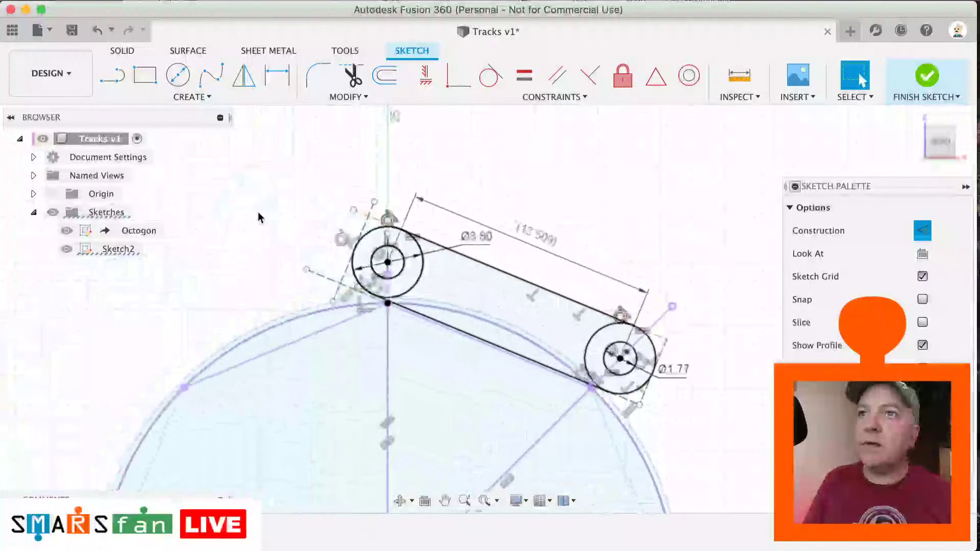
left_click_drag(353, 214, 368, 216)
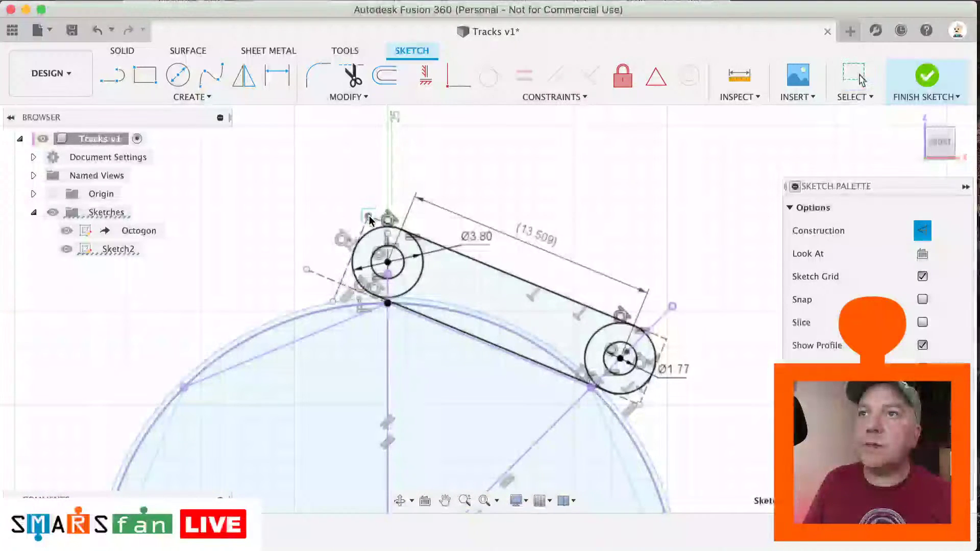
mouse_move(305, 270)
left_mouse_down()
mouse_move(349, 287)
mouse_move(336, 292)
mouse_move(340, 283)
left_mouse_up()
scroll(379, 263, "up", 3)
scroll(381, 259, "left", 3)
left_click(270, 253)
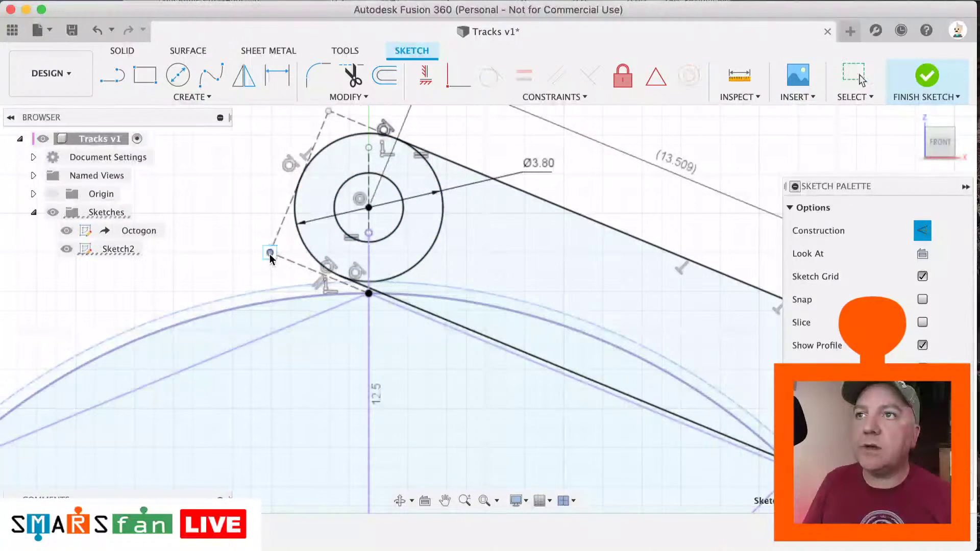
Step: Delete the coincident constraint holding the upper hinge's lower extension to the octagon vertex and move that end to the hinge circle's tangent point
left_click(367, 270)
scroll(366, 279, "down", 2)
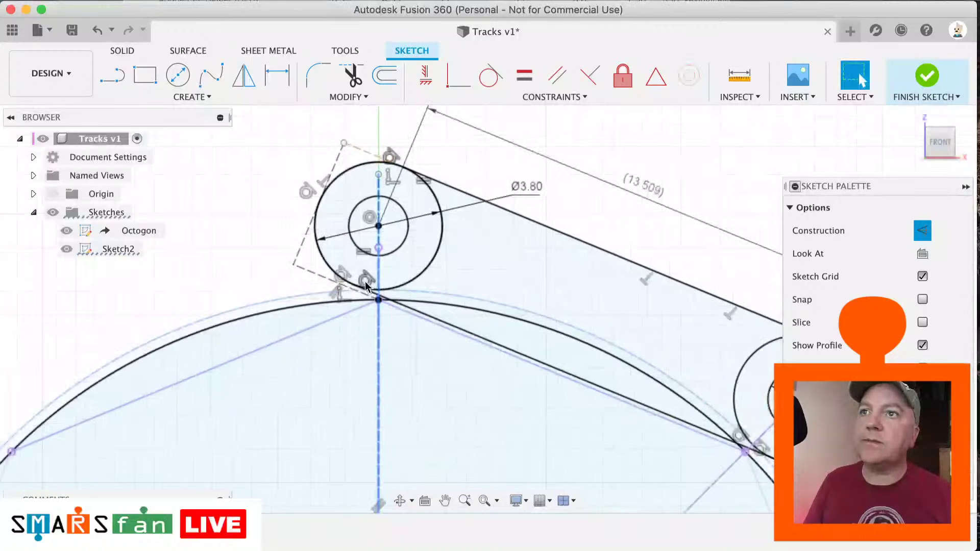
scroll(365, 286, "right", 3)
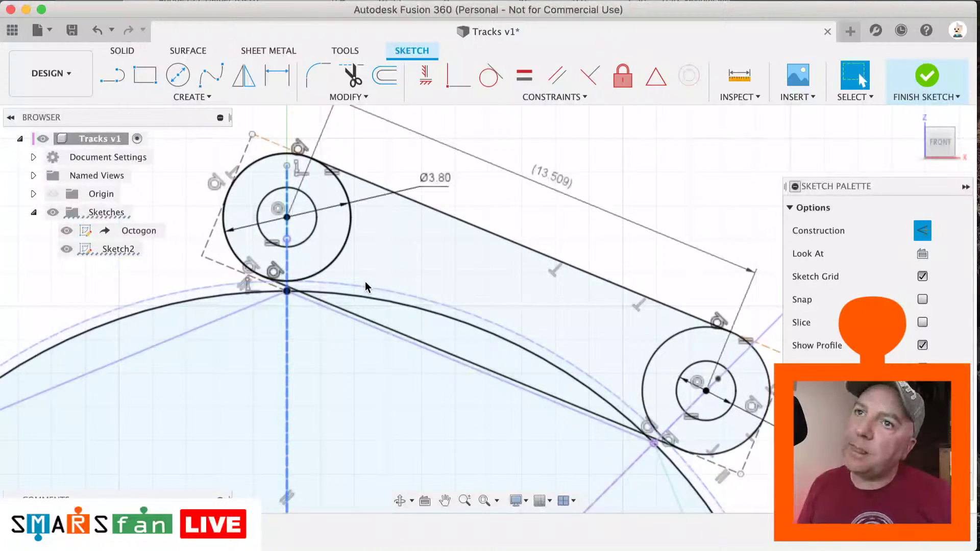
left_click(240, 273)
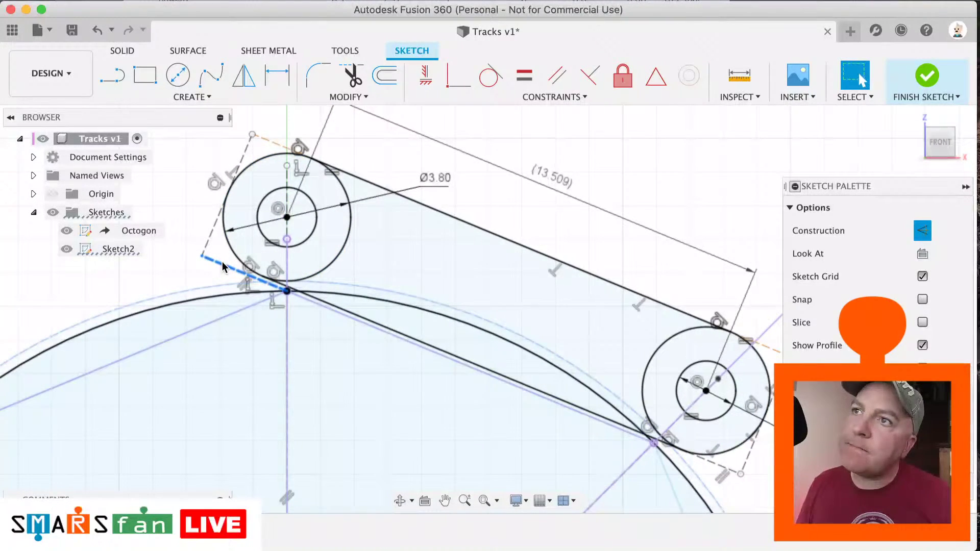
left_click(275, 307)
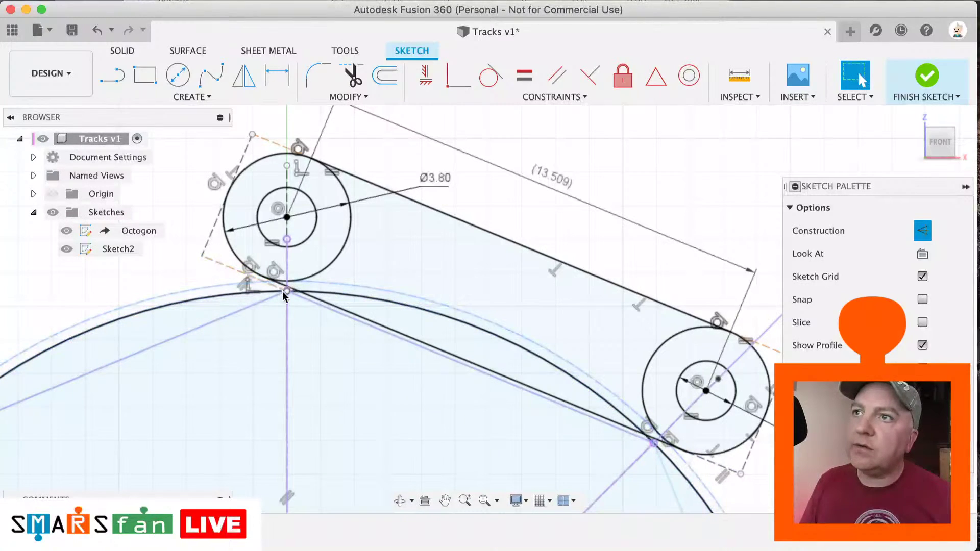
left_click_drag(284, 291, 260, 278)
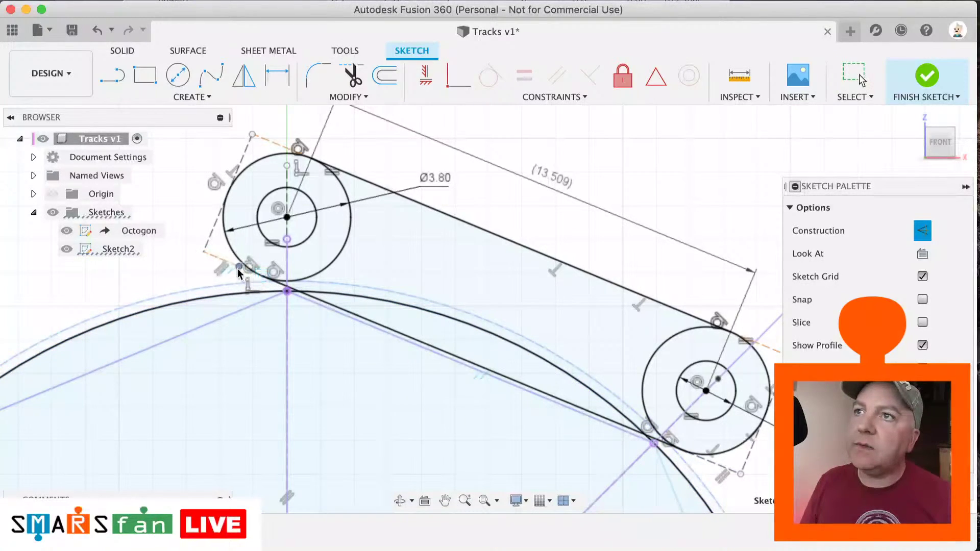
key("Escape")
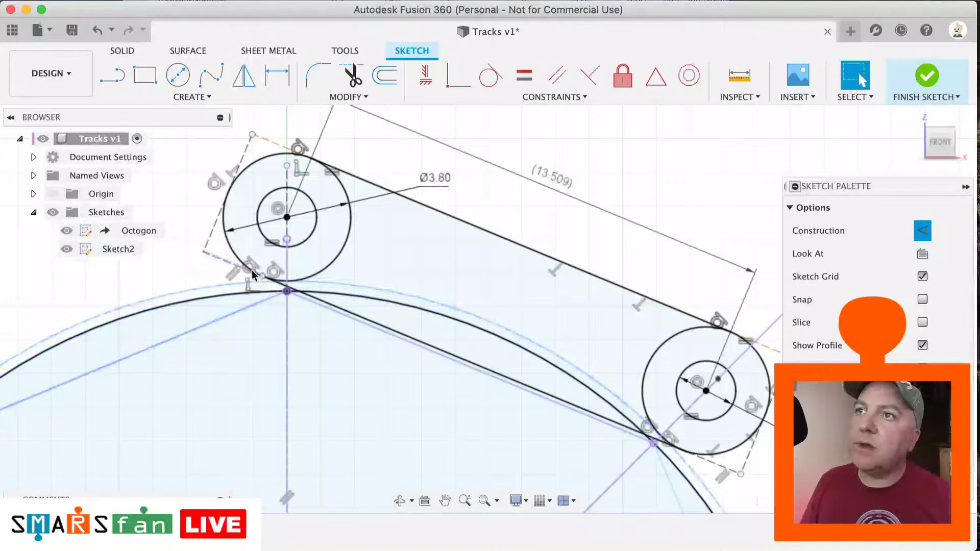
Step: Finish the track link sketch with its boxed hinge circles
middle_click_drag(249, 270, 254, 246)
scroll(253, 246, "down", 3)
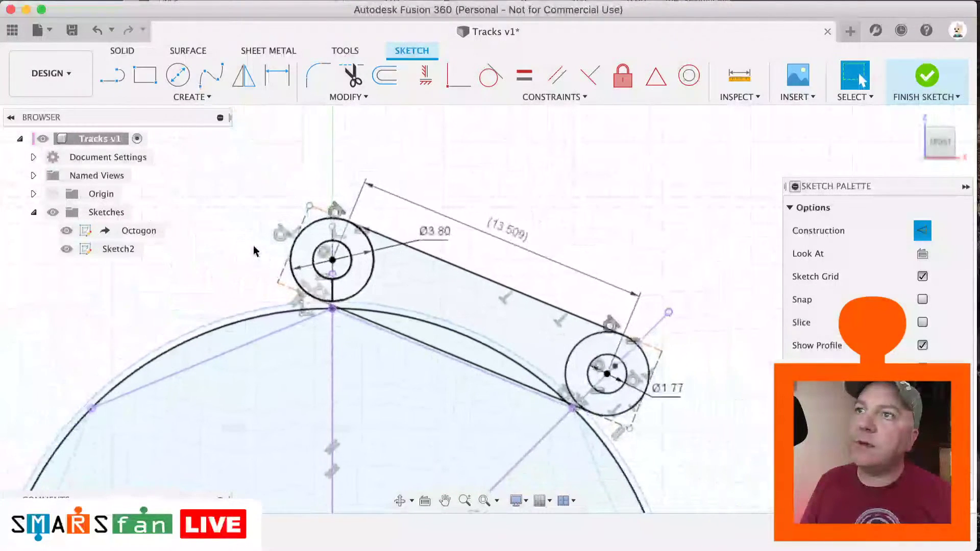
scroll(253, 246, "left", 2)
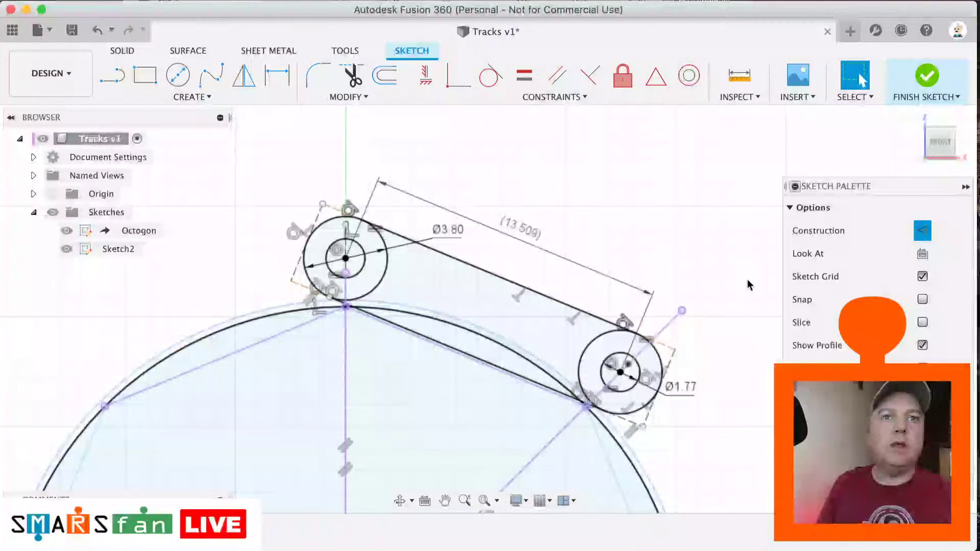
left_click(926, 77)
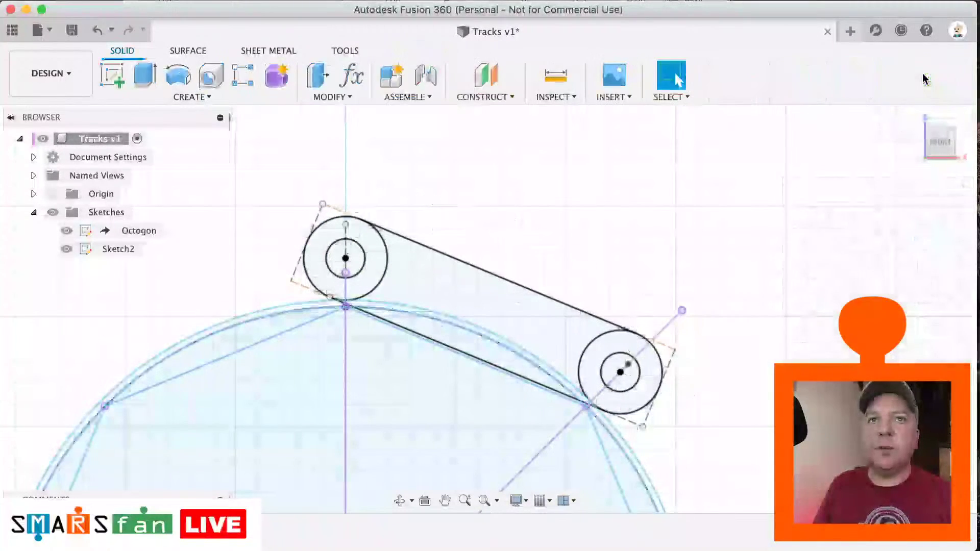
left_click(951, 133)
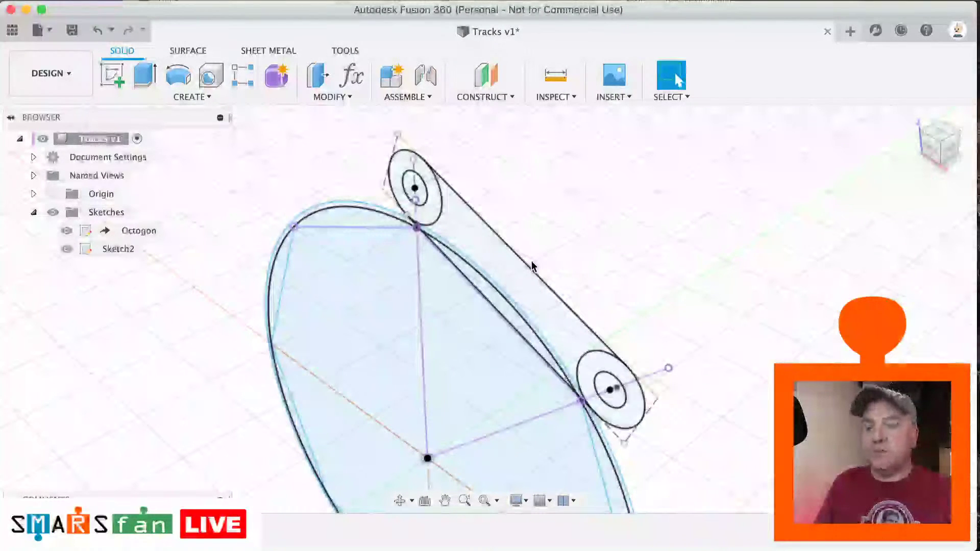
Step: Extrude the link's five profiles, including both hinge rings but not the hinge holes, to the 21 mm wheel depth
key("q")
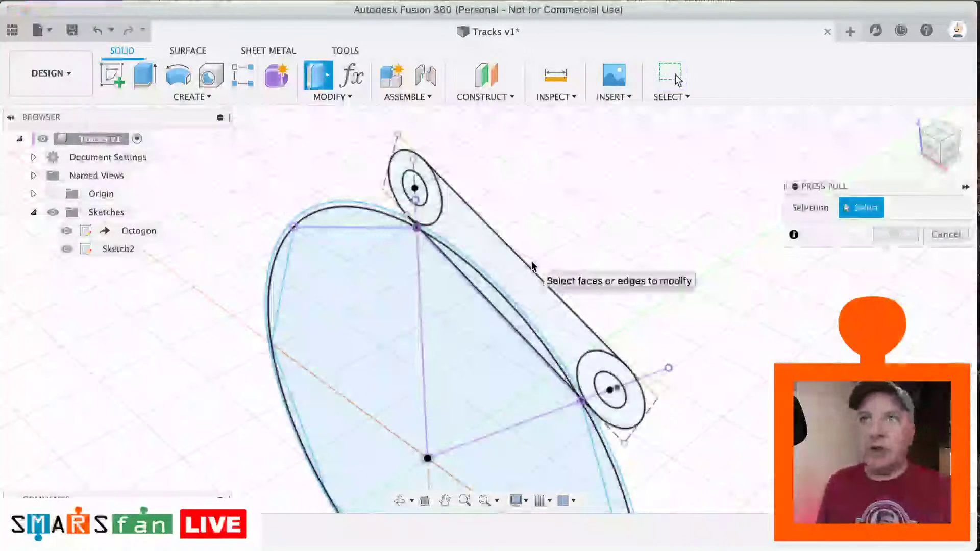
left_click(472, 247)
left_click(461, 267)
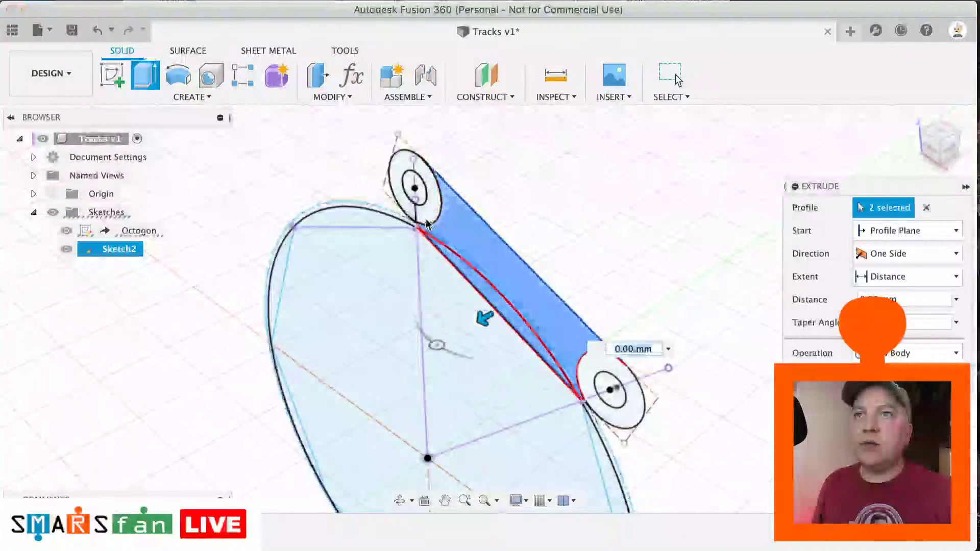
left_click(401, 168)
left_click(592, 375)
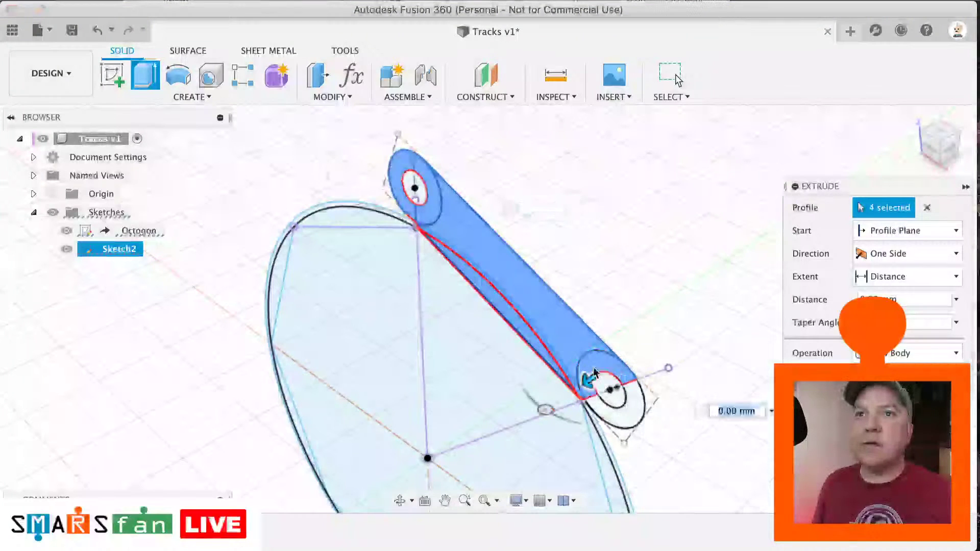
left_click(627, 414)
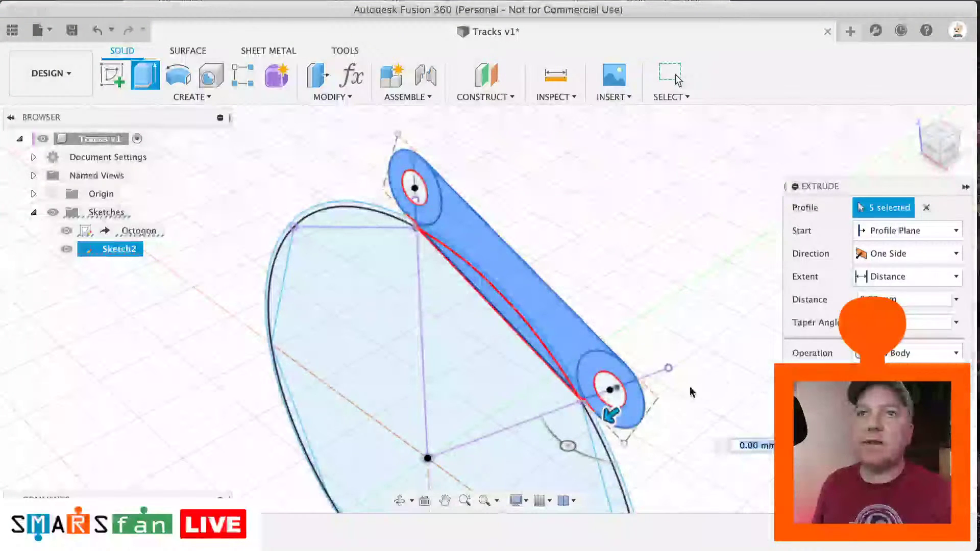
left_click_drag(610, 414, 512, 452)
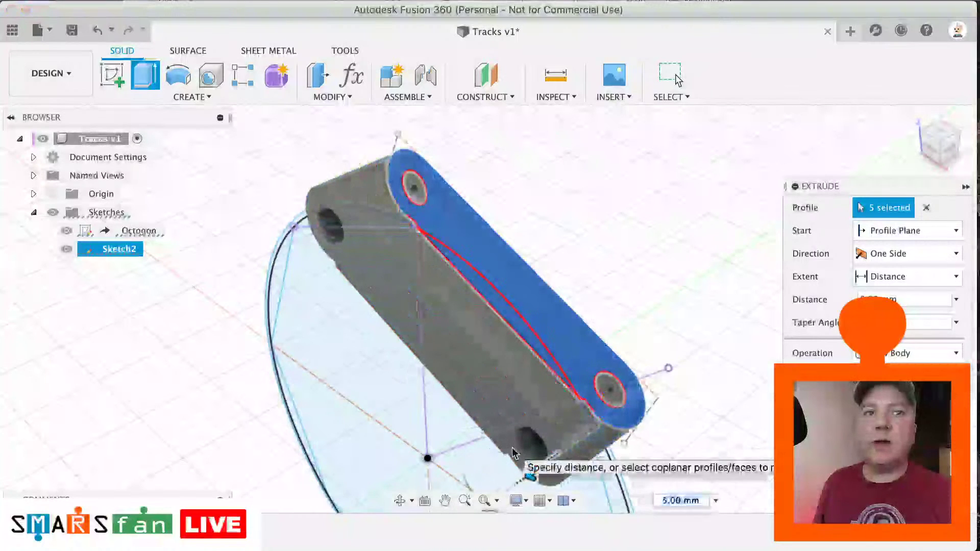
scroll(512, 449, "up", 3)
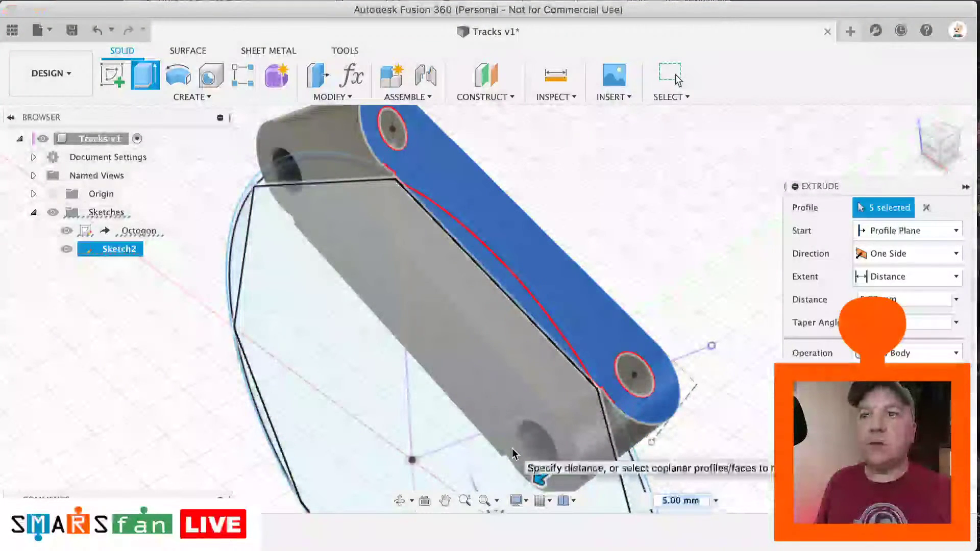
scroll(567, 454, "up", 3)
key("Return")
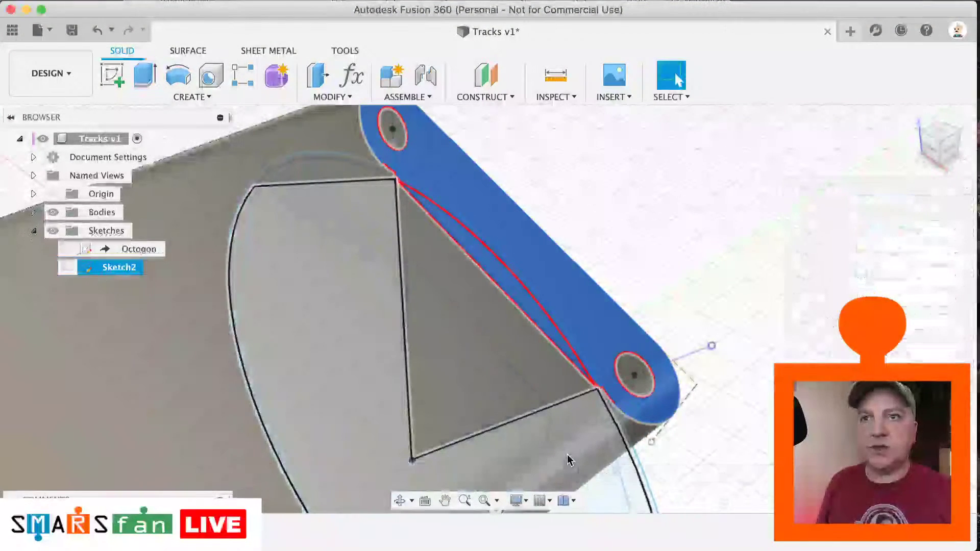
scroll(659, 284, "down", 5)
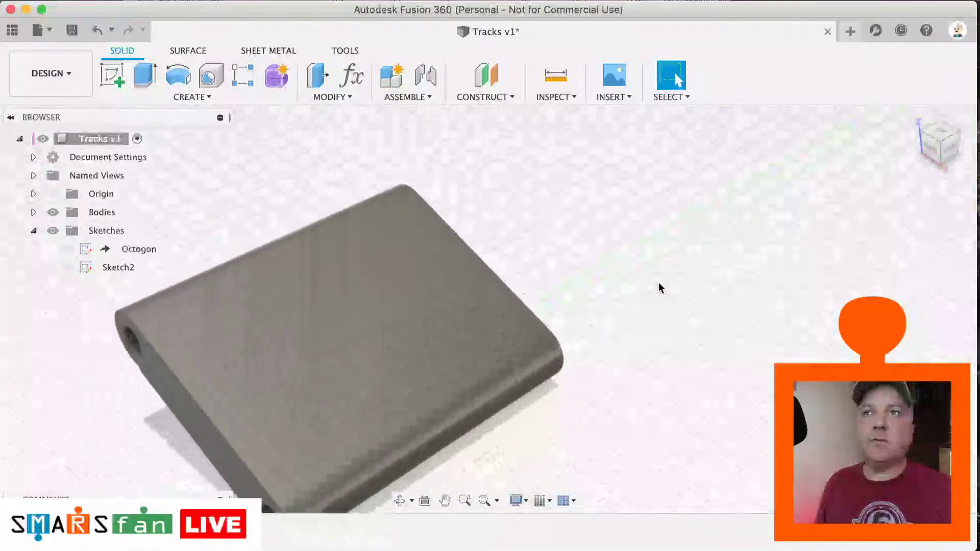
Step: Check the extruded link against the wheel depth on the SMARS Fan tracks page, returning to Fusion 360
key("super+Tab")
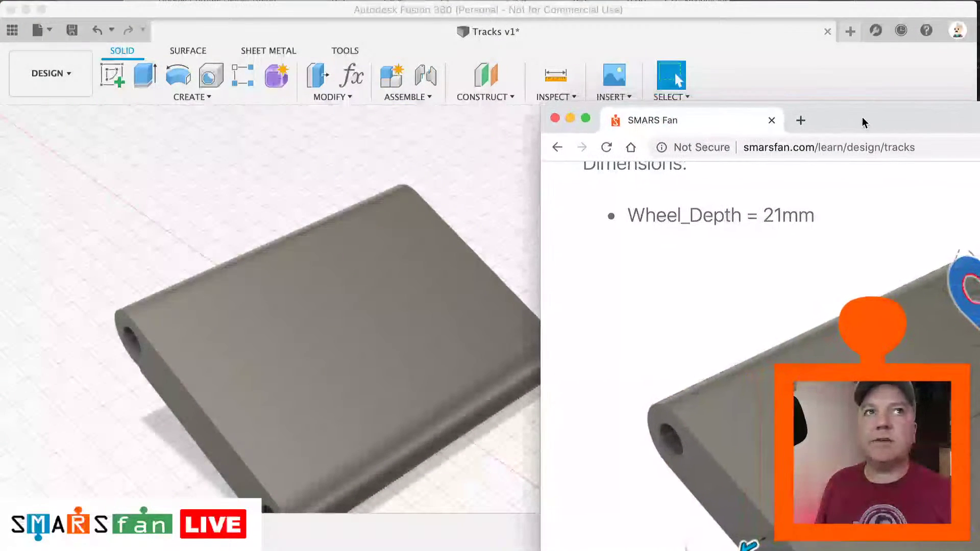
key("super+Tab")
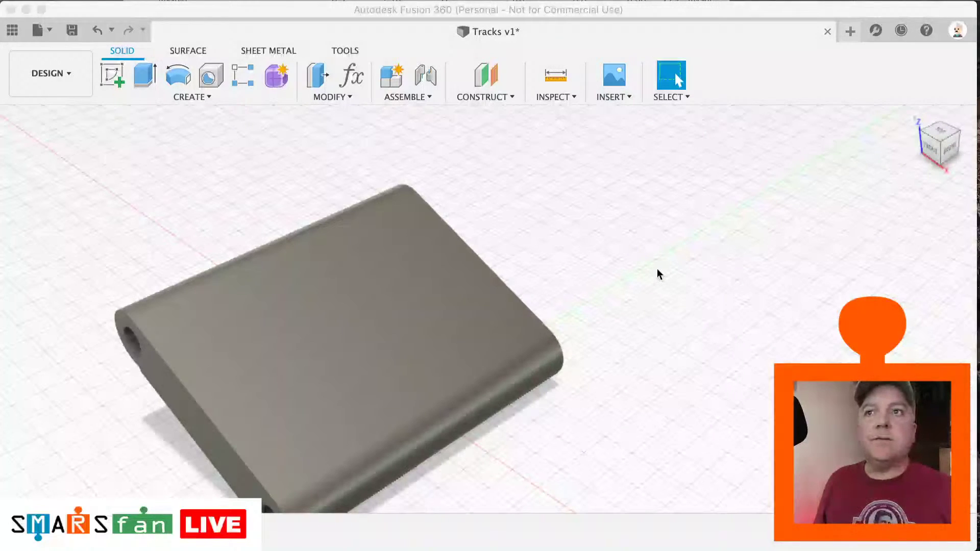
scroll(569, 324, "up", 2)
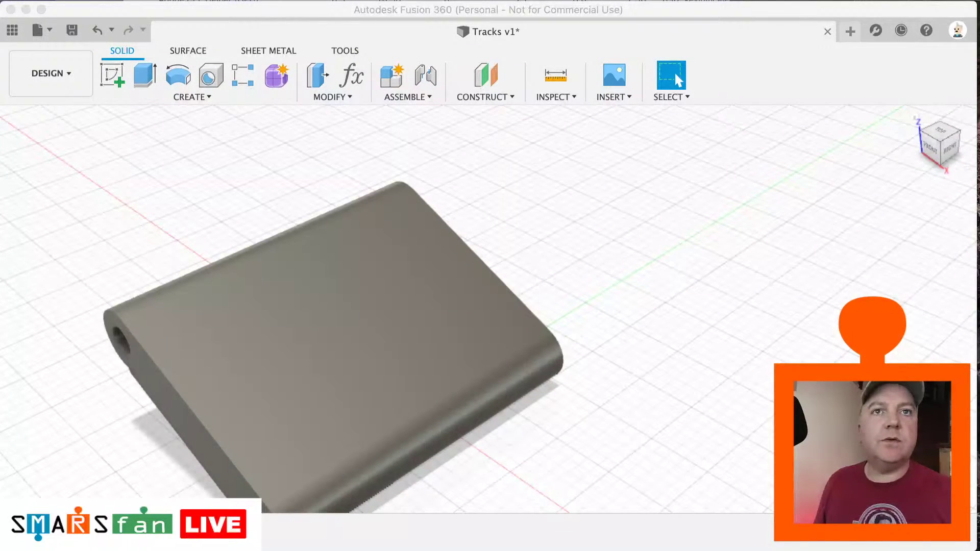
Step: Start a sketch on the link's flat outer face and project that face and both rounded hinge faces into it
left_click(378, 320)
left_click(113, 77)
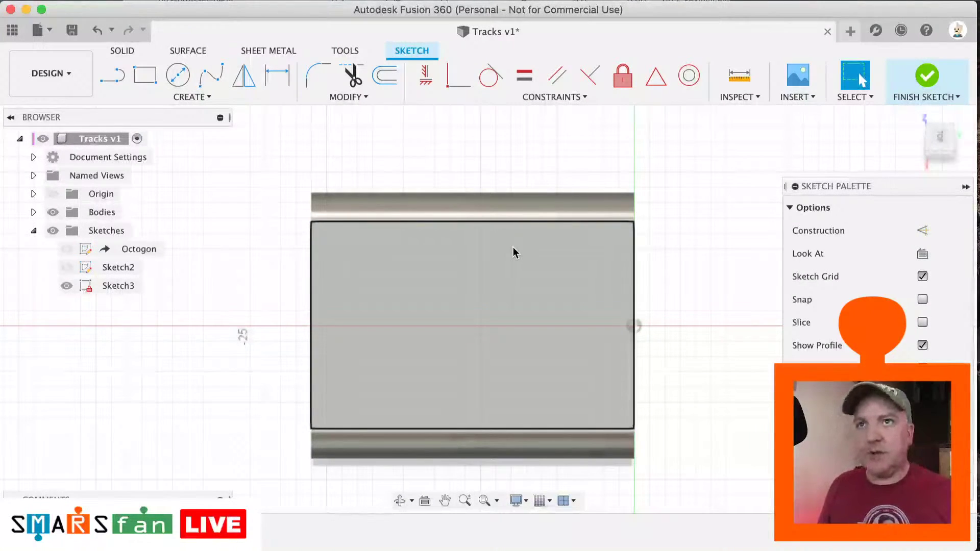
key("p")
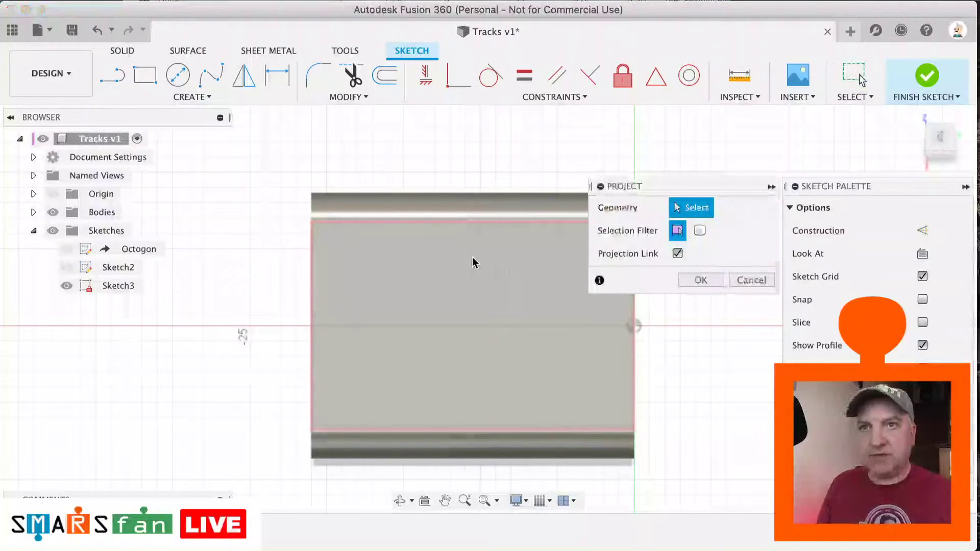
left_click(473, 255)
left_click(445, 211)
left_click(468, 450)
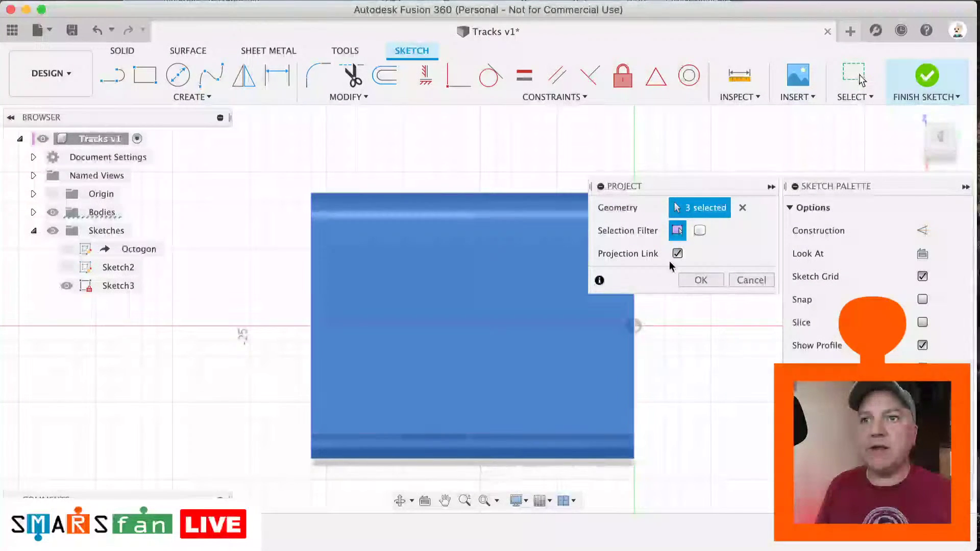
left_click(699, 281)
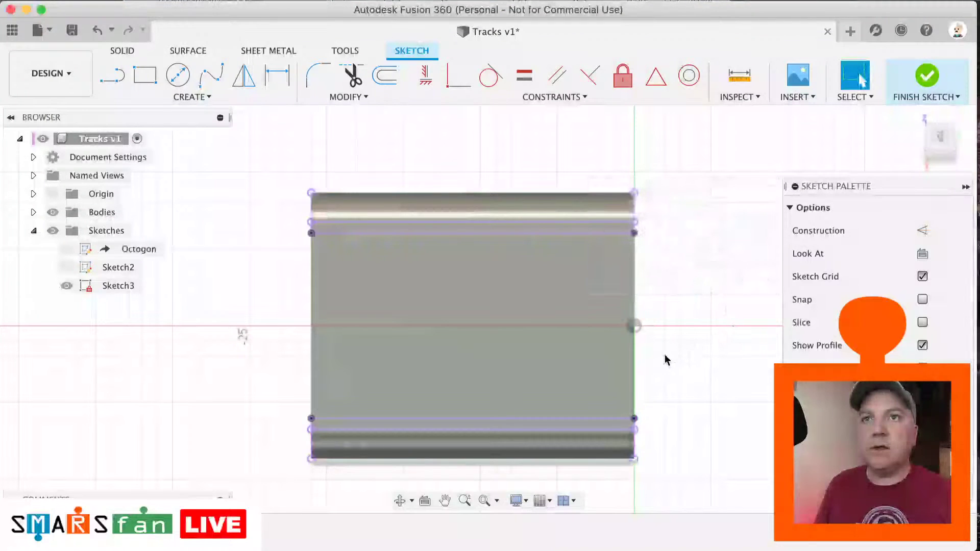
Step: Draw a vertical construction centreline across the link from the middle of its upper edge to the middle of its lower edge
left_click_drag(929, 158, 940, 148)
middle_click_drag(363, 422, 374, 396, "shift")
left_click_drag(940, 143, 930, 158)
left_click(945, 147)
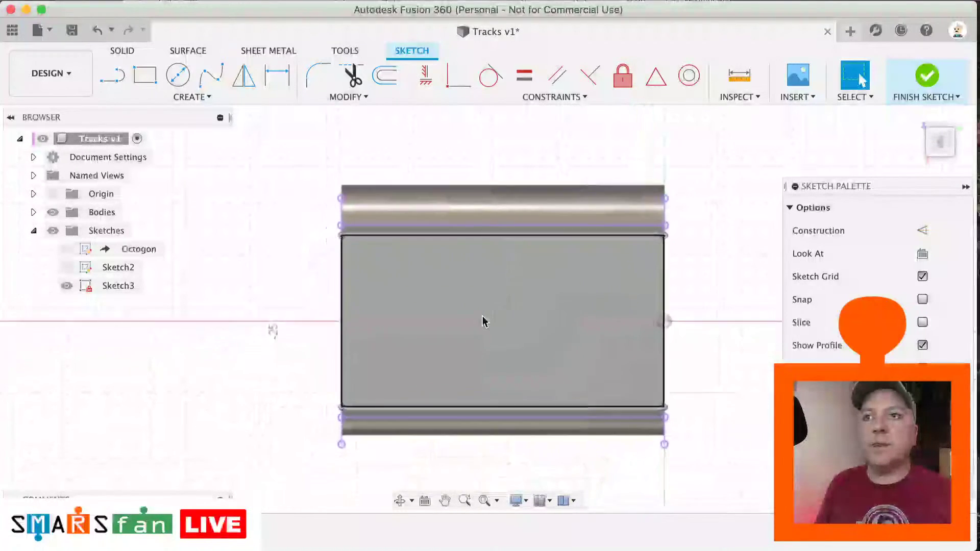
scroll(483, 321, "up", 1)
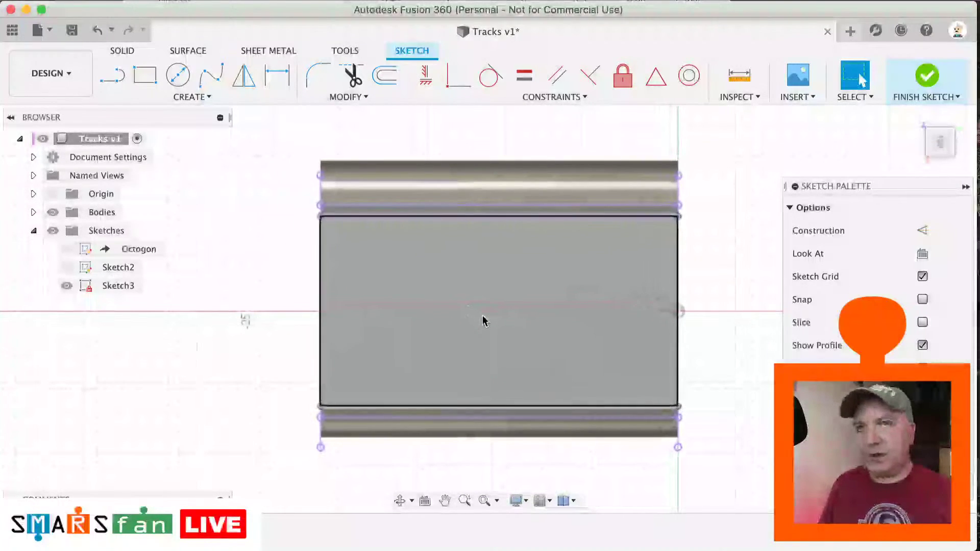
key("l")
key("x")
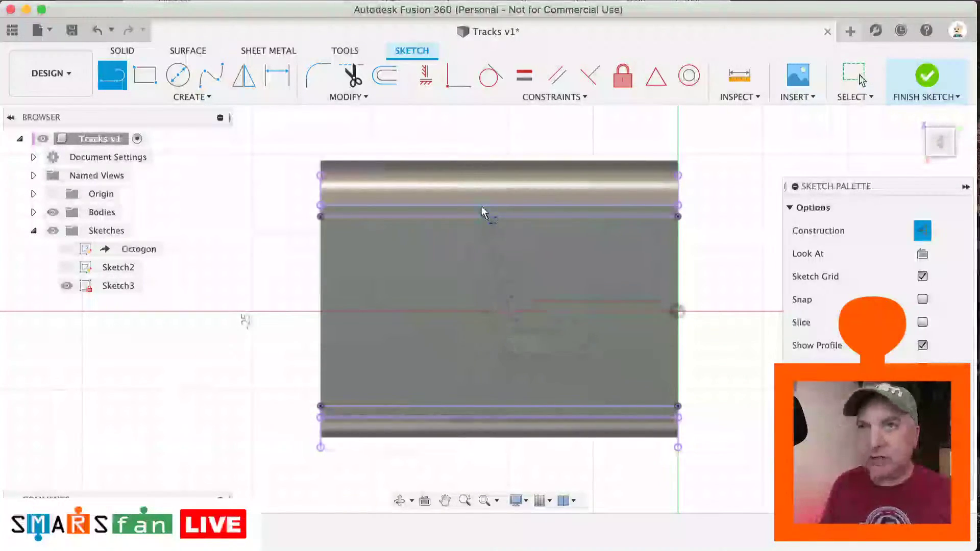
left_click(499, 162)
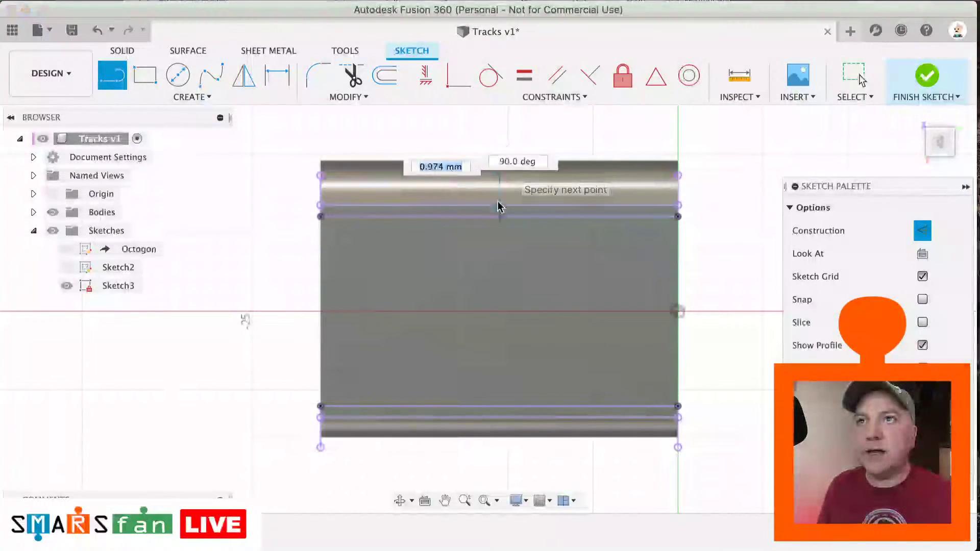
left_click(499, 437)
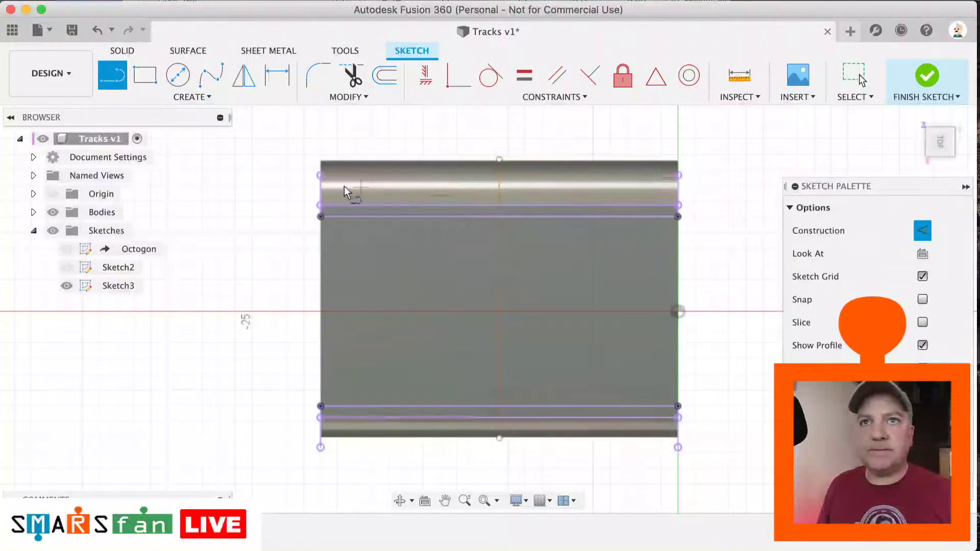
left_click(53, 213)
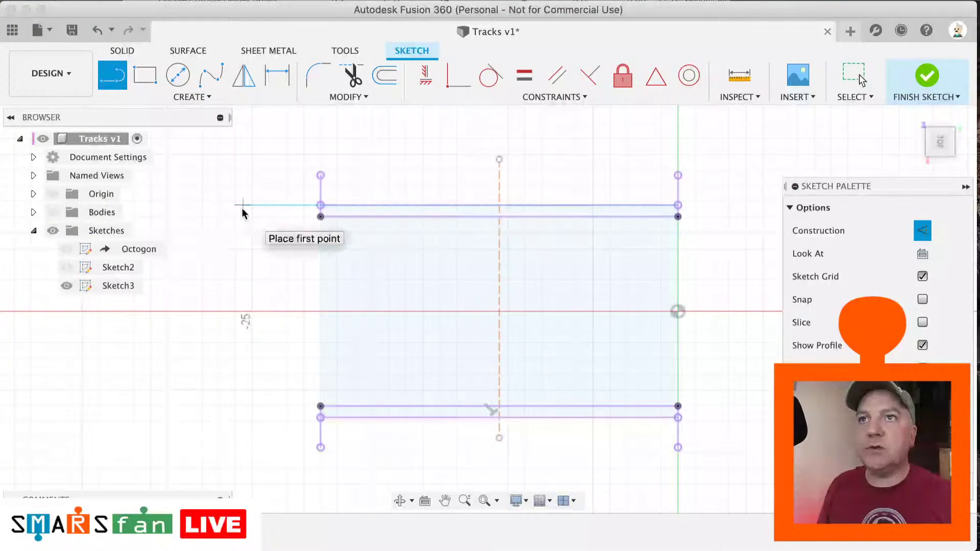
scroll(243, 210, "up", 3)
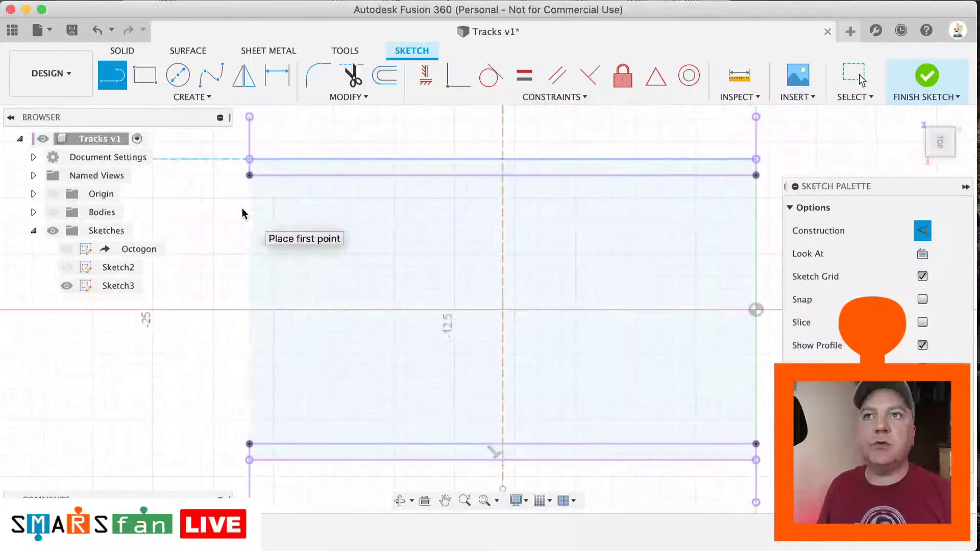
left_click(195, 186)
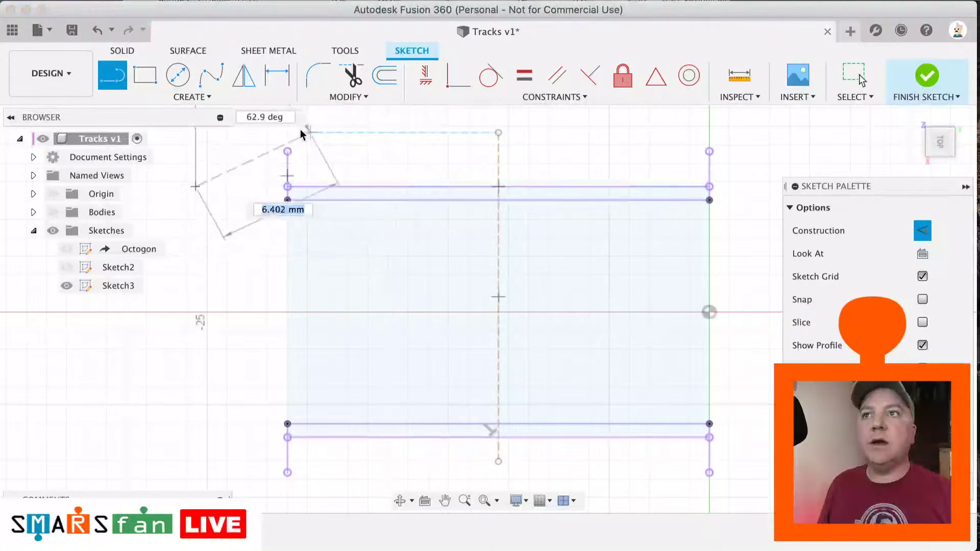
key("super+z")
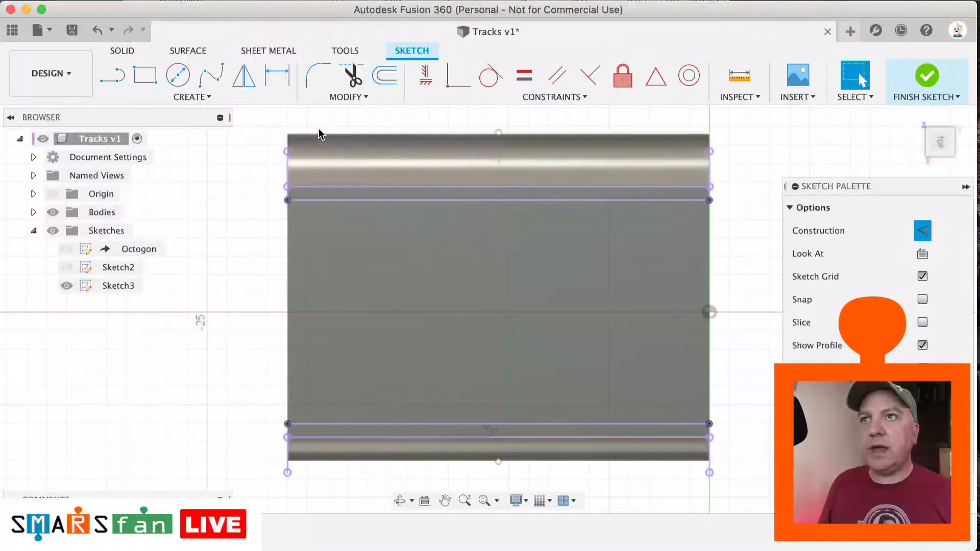
Step: Project the outline of the whole link body into the sketch using the body selection filter
key("p")
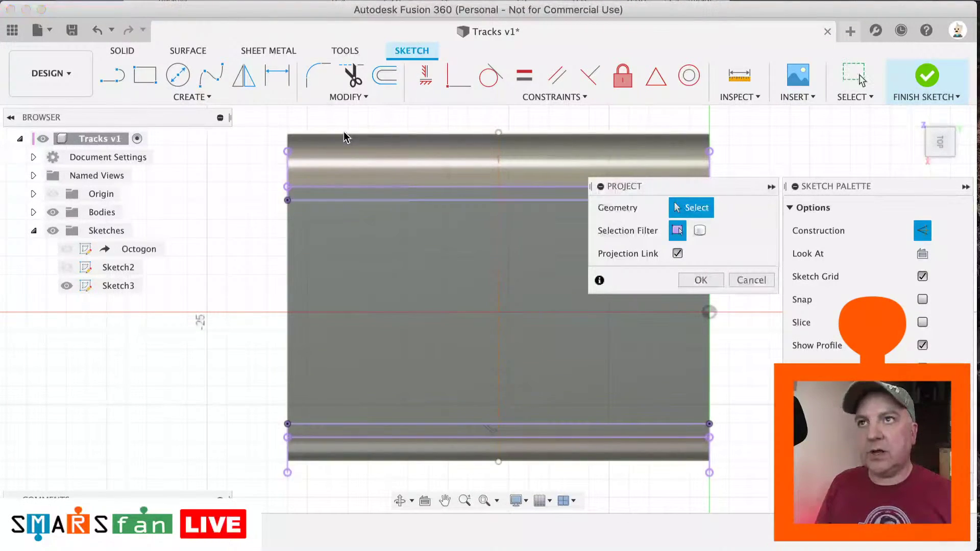
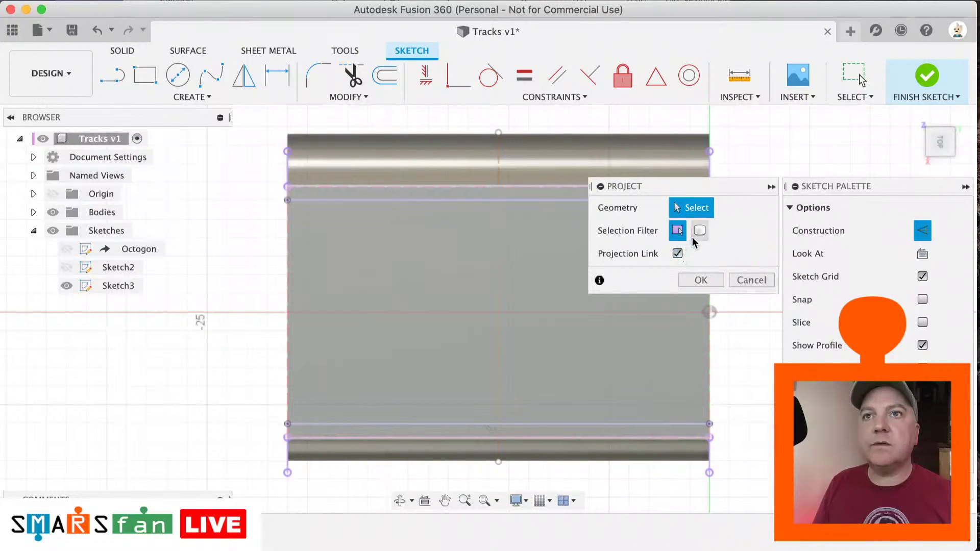
left_click(699, 231)
left_click(480, 149)
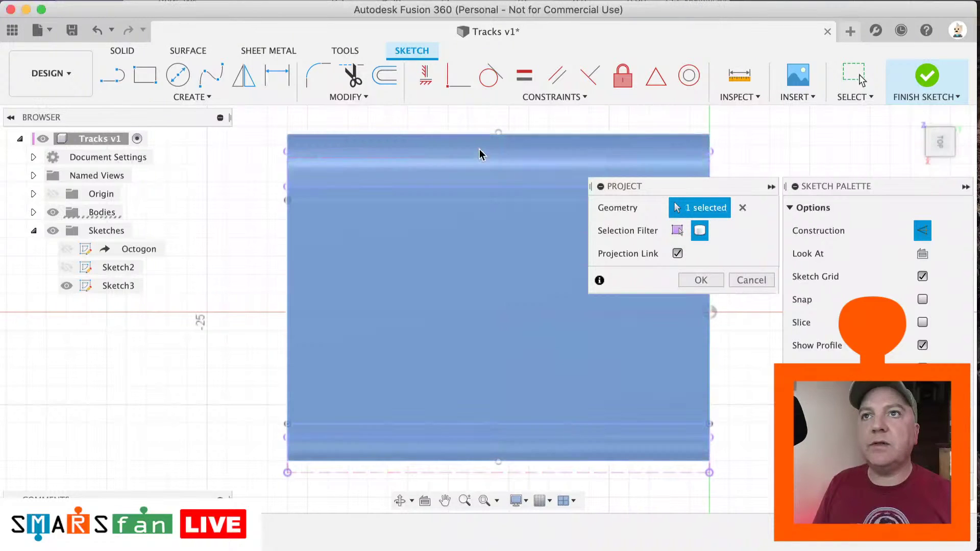
left_click(685, 277)
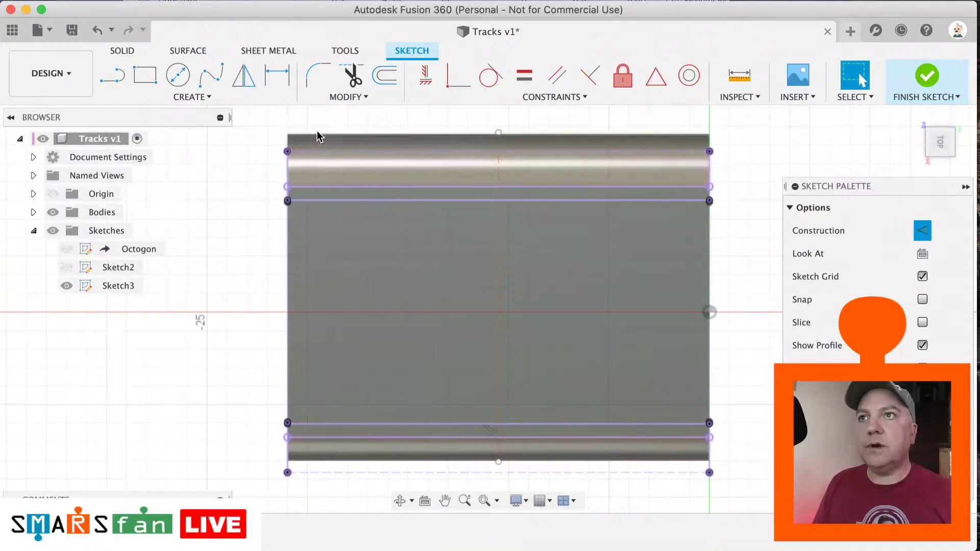
Step: Pull the construction centreline's upper end slightly beyond the link's upper edge
left_click(401, 148)
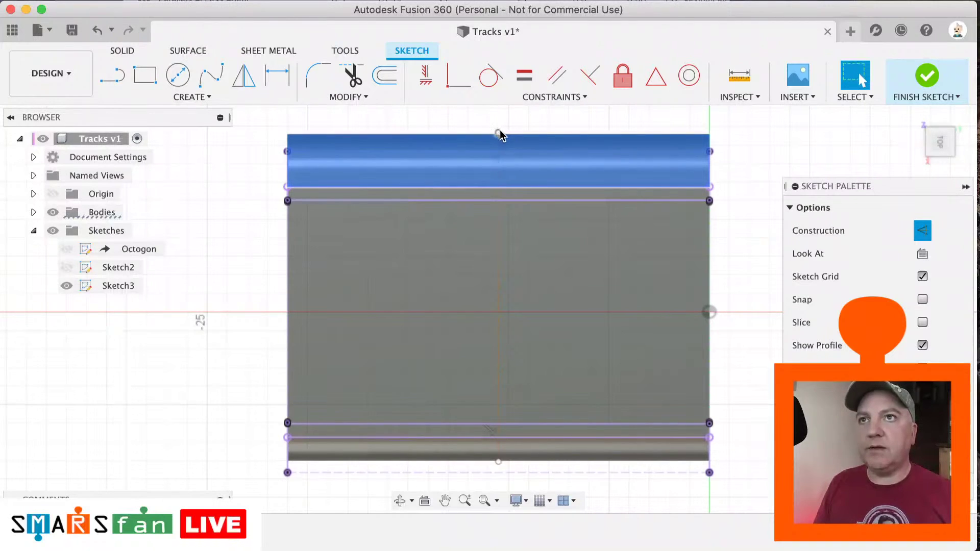
left_click(501, 116)
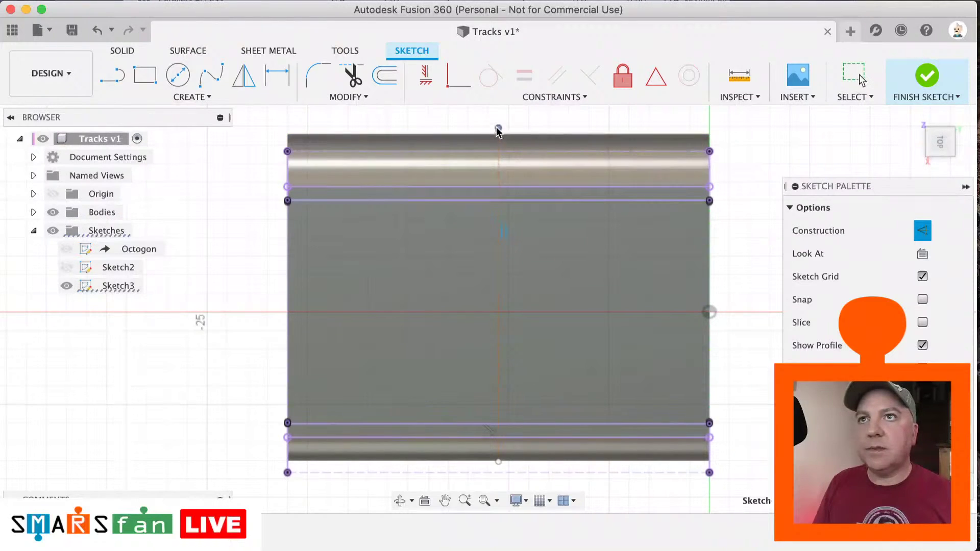
left_click(496, 124)
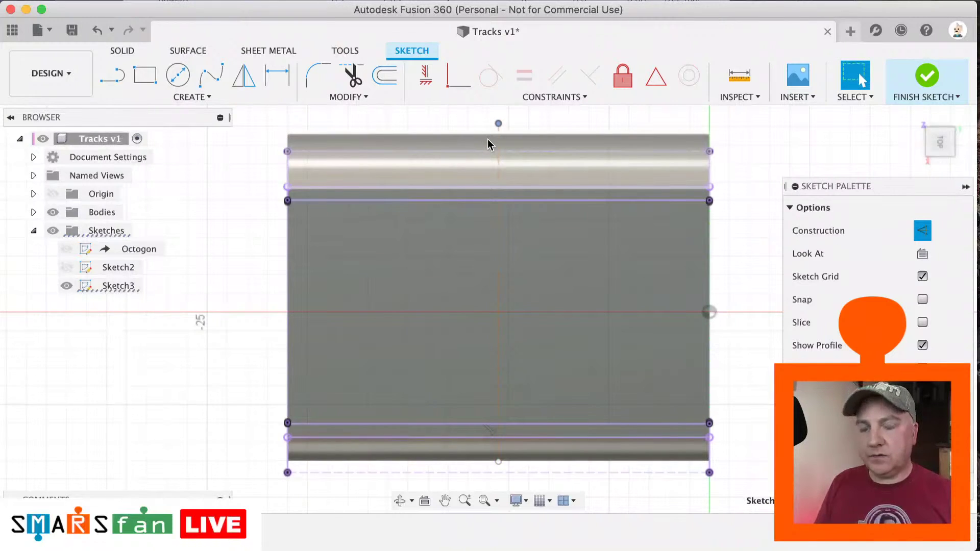
Step: Draw a construction line just above the link's upper edge, spanning its full width, and constrain it horizontal
key("l")
left_click(269, 129)
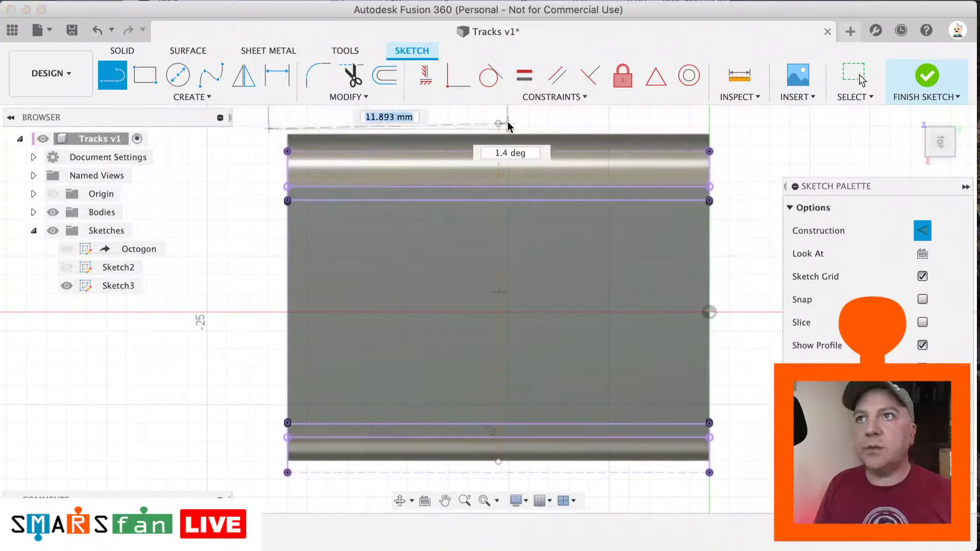
left_click(713, 124)
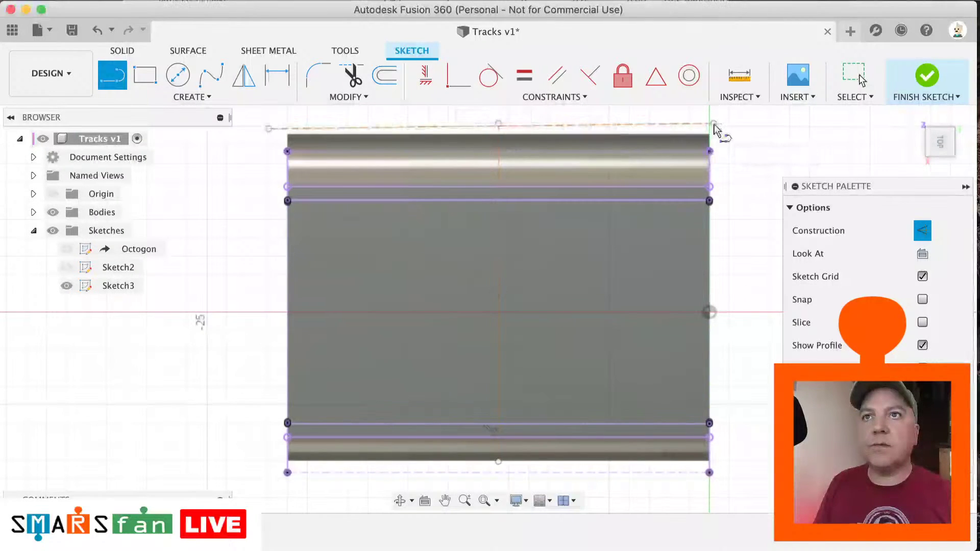
left_click(425, 76)
left_click(482, 128)
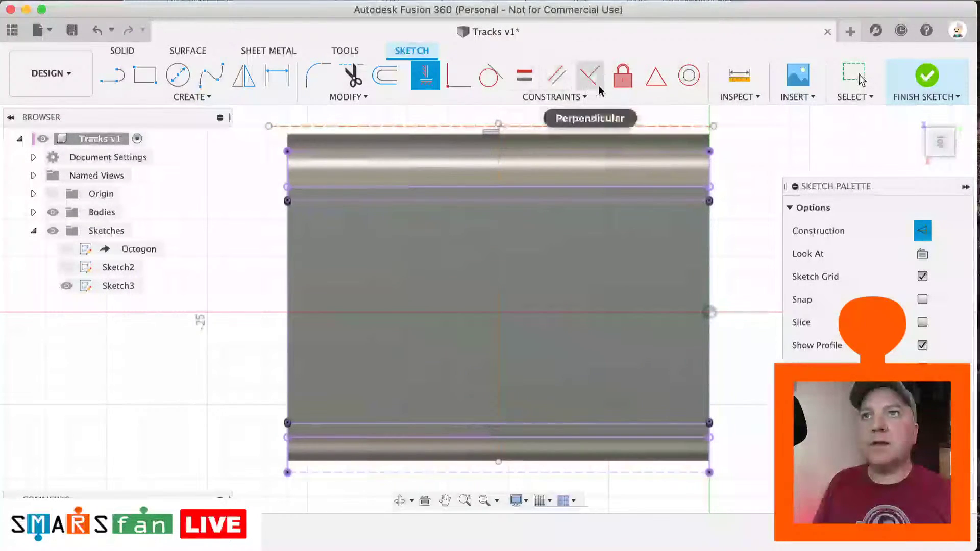
Step: Try to make the horizontal construction line coincident with the link's geometry near its upper edge
left_click(458, 76)
left_click(566, 127)
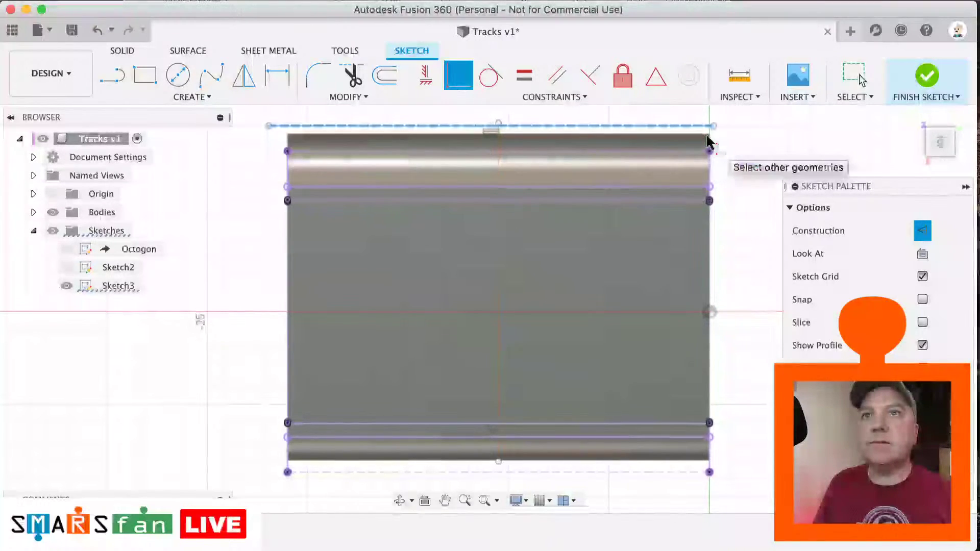
scroll(674, 153, "up", 4)
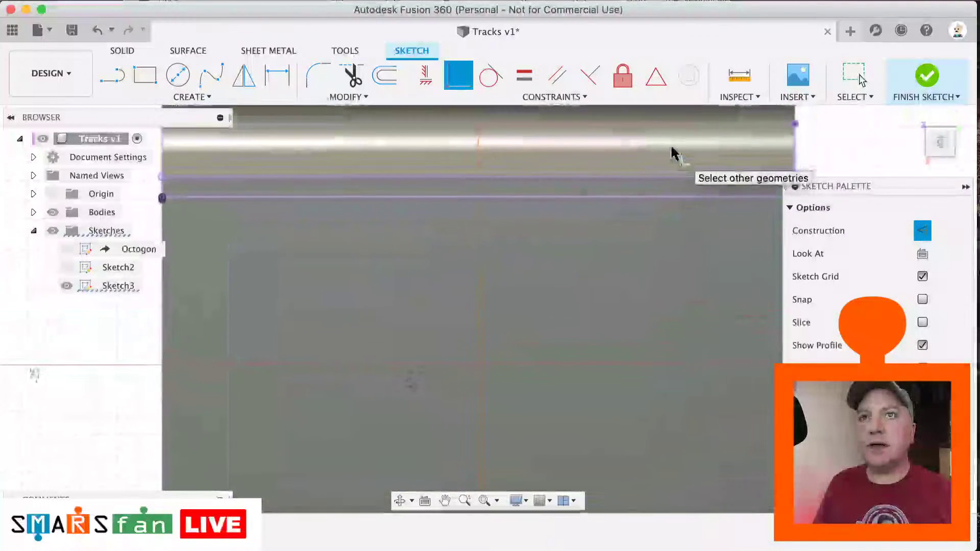
key("Escape")
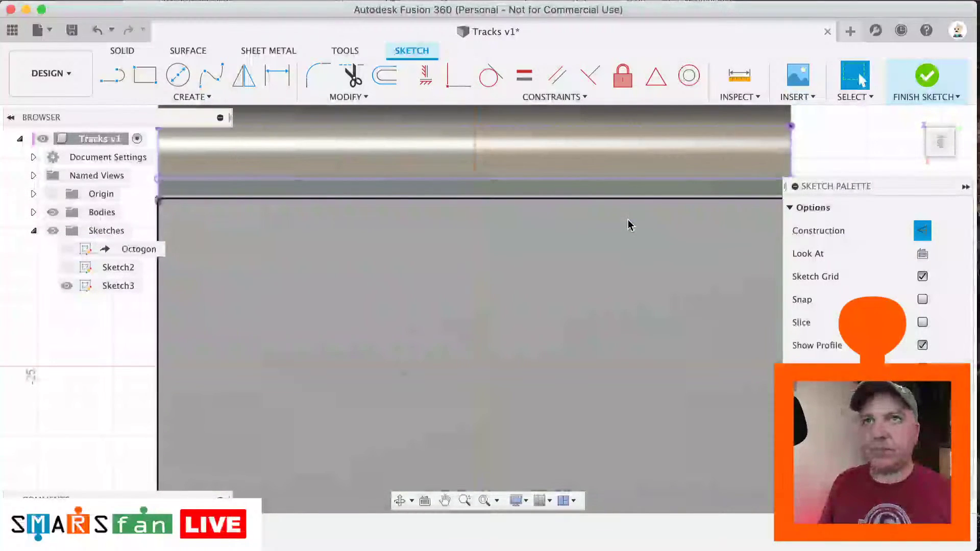
key("F6")
key("p")
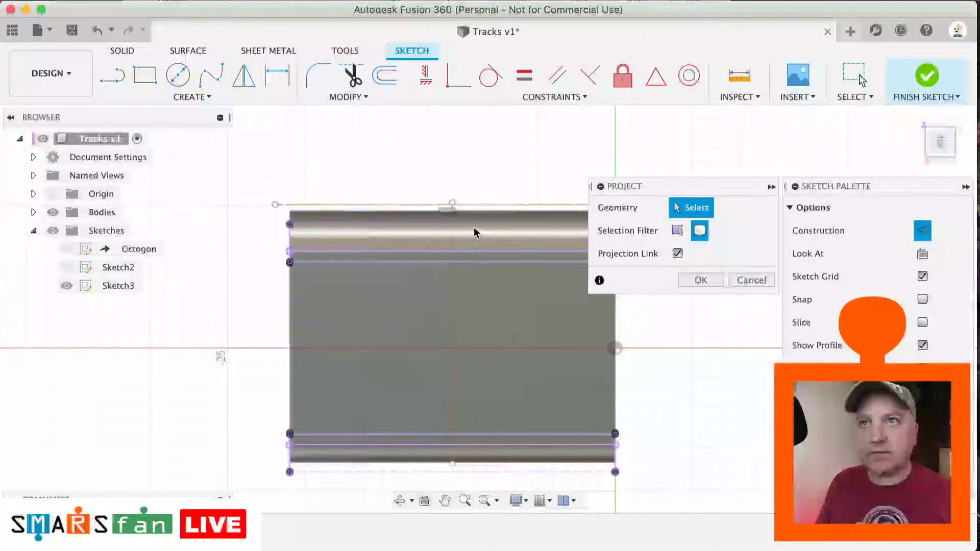
left_click(33, 212)
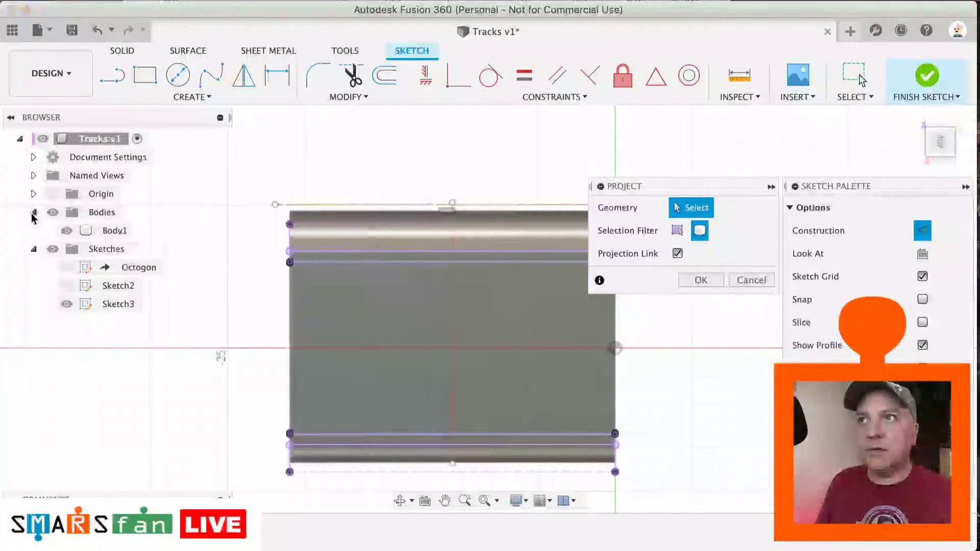
left_click(67, 234)
left_click(67, 234)
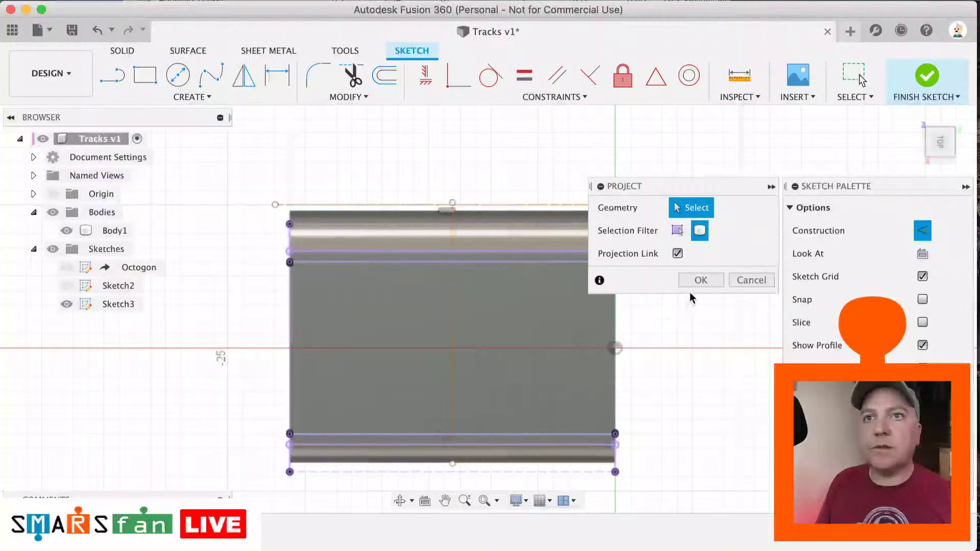
left_click(700, 280)
Step: Pull the horizontal construction line's right end inward, short of the link's right edge
left_click(549, 213)
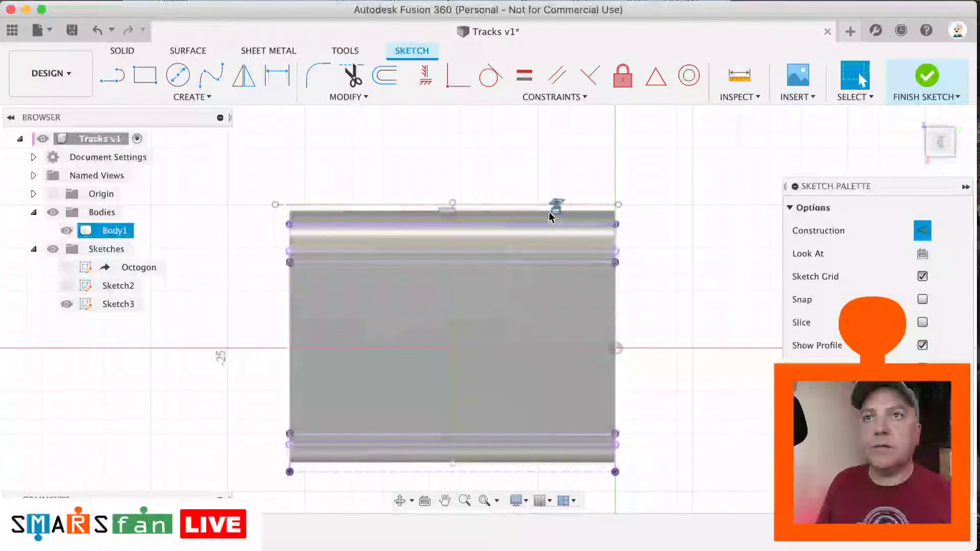
left_click(535, 214)
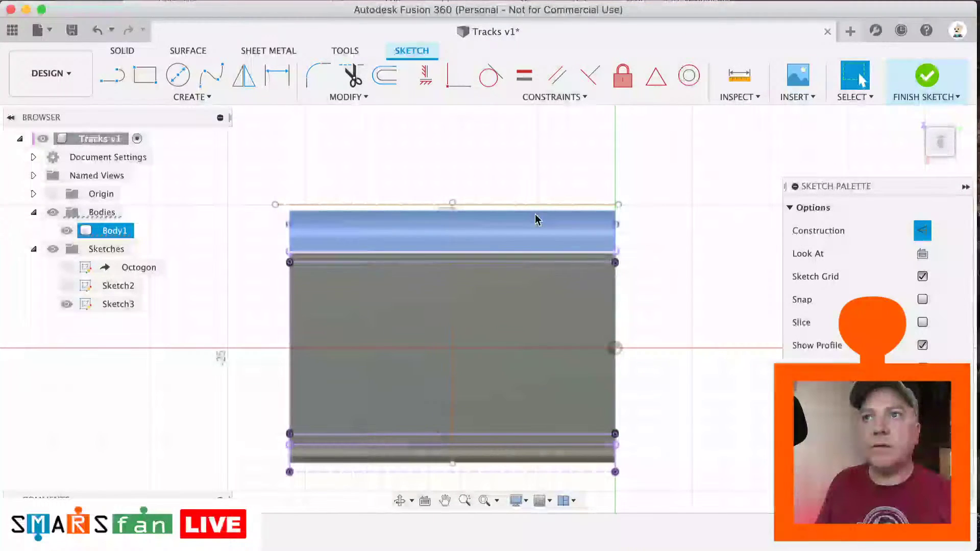
left_click(615, 212)
mouse_move(616, 218)
left_mouse_down()
mouse_move(608, 203)
mouse_move(573, 191)
mouse_move(603, 193)
left_mouse_up()
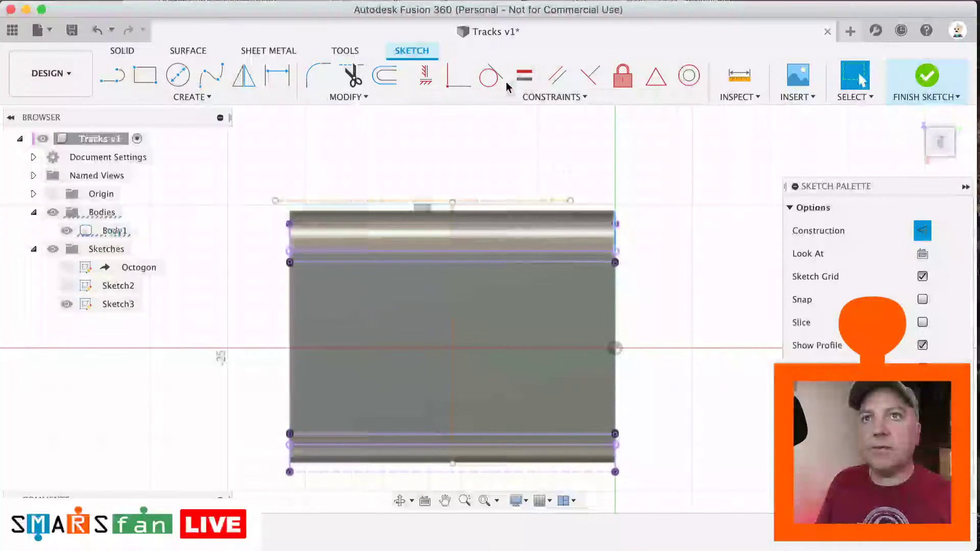
Step: Try to make the horizontal construction line's right endpoint coincident with the link's geometry, and delete that line
left_click(458, 75)
left_click(569, 200)
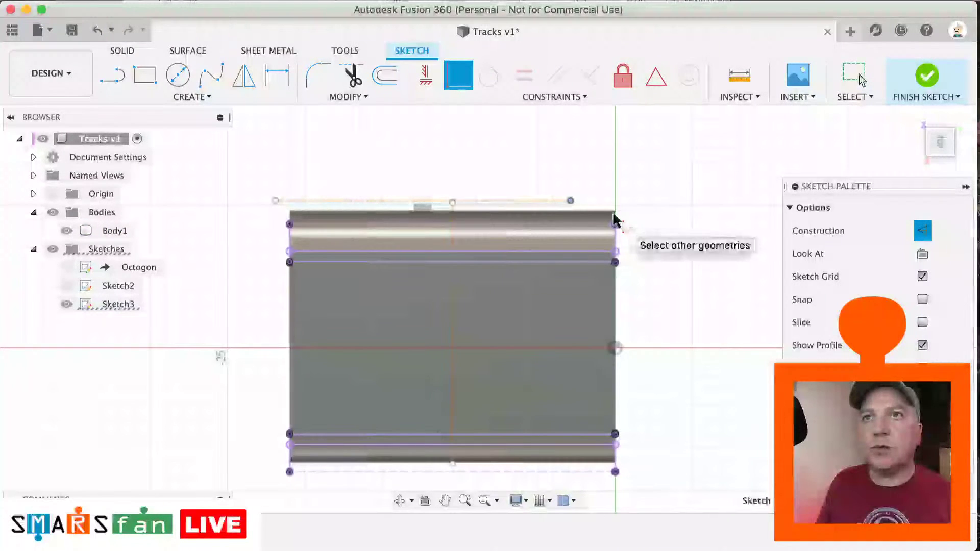
scroll(627, 195, "right", 3)
scroll(627, 191, "up", 3)
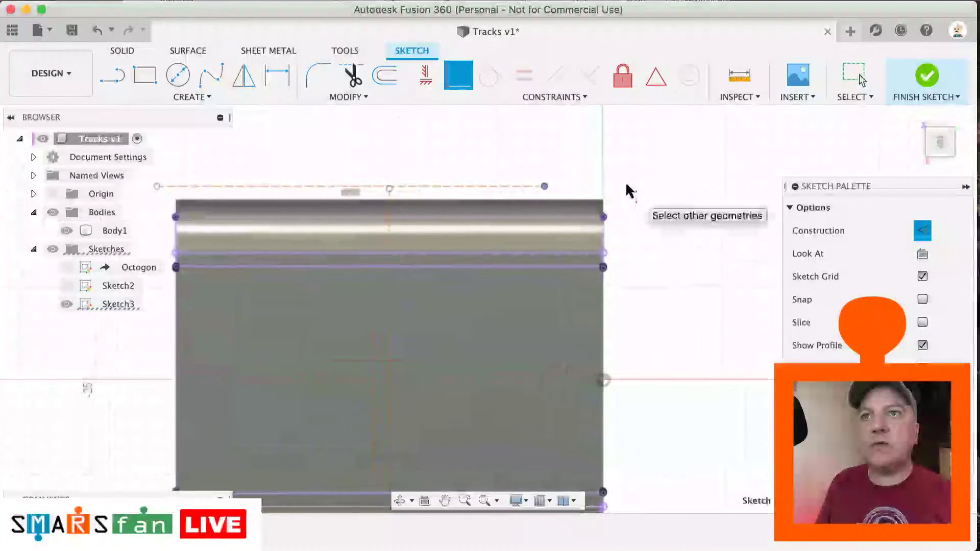
scroll(626, 183, "left", 1)
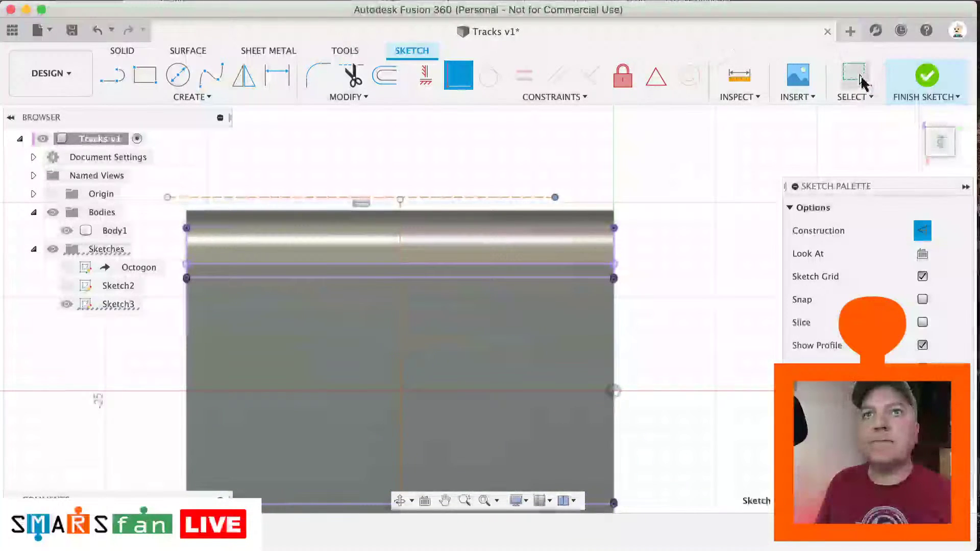
left_click(854, 76)
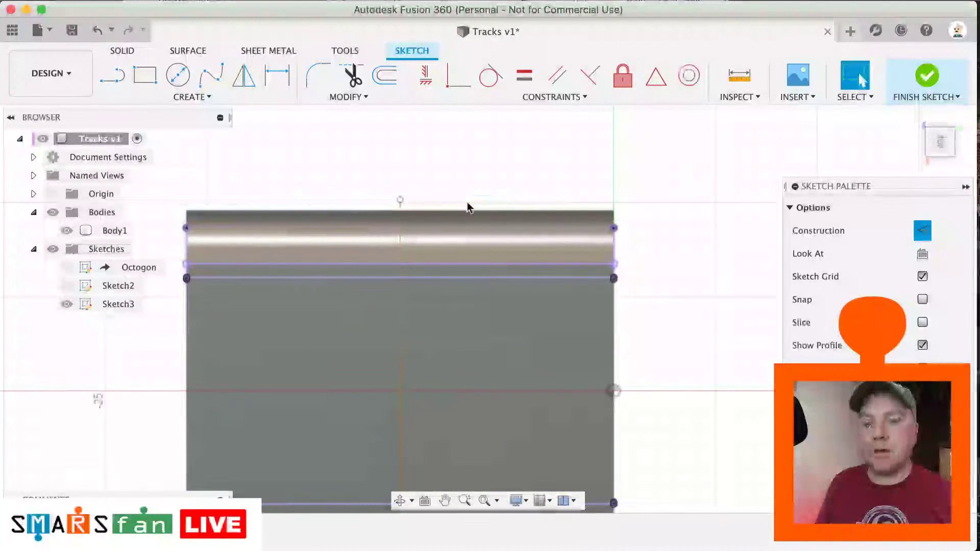
Step: Extend the vertical construction centreline's upper end farther above the link and hide Body1
scroll(502, 167, "left", 3)
scroll(502, 168, "down", 2)
left_click_drag(429, 182, 429, 143)
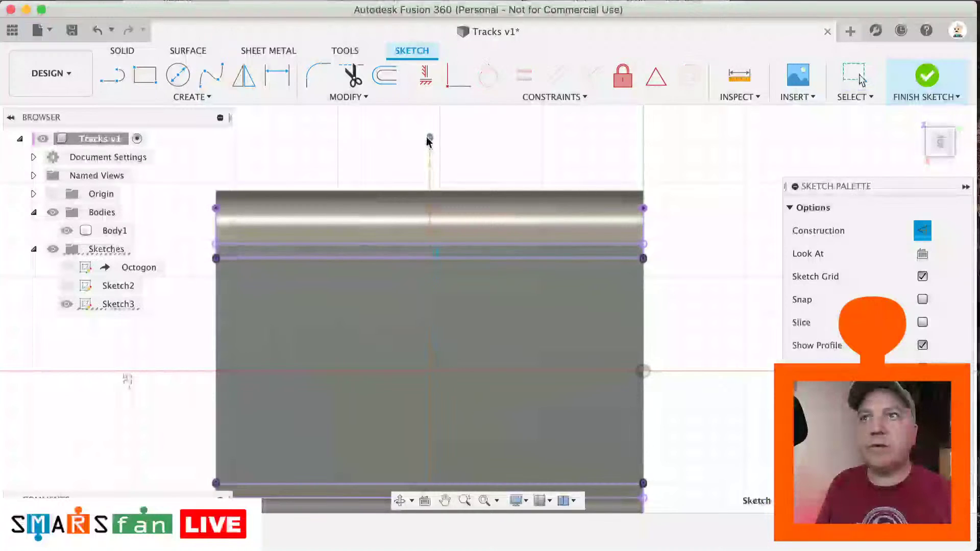
left_click(470, 200)
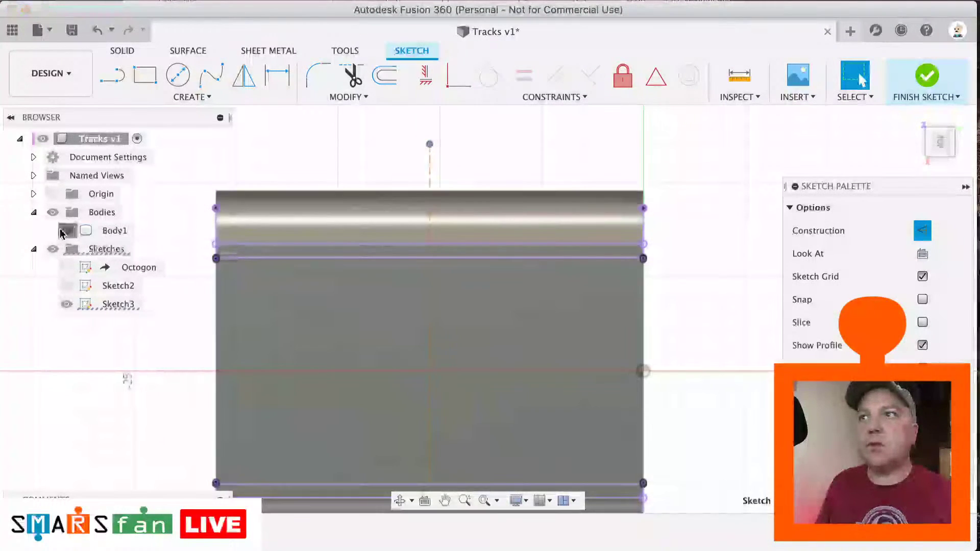
left_click(66, 231)
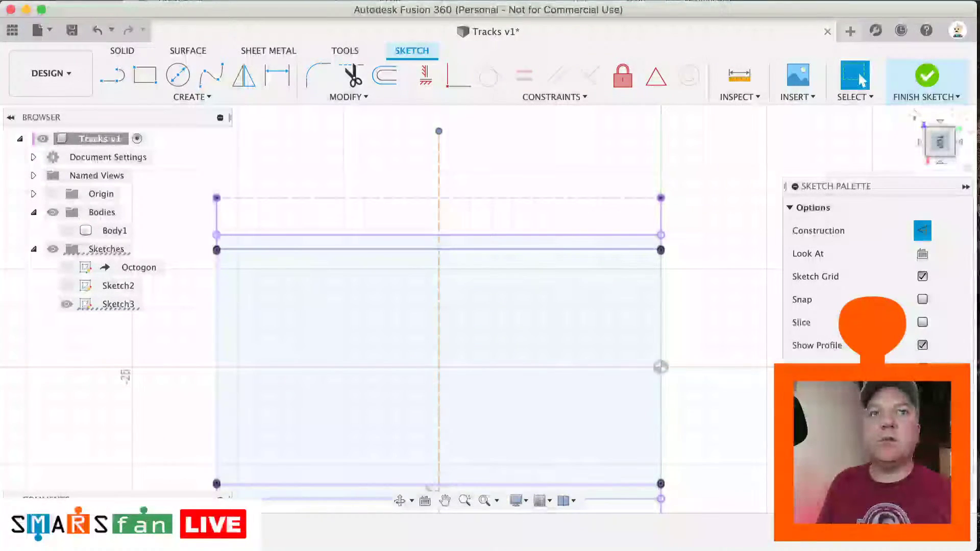
Step: Switch to the reference page, examine the sizes and placement of the two squares in its drawing, and return to Fusion 360
key("super+Tab")
scroll(607, 219, "down", 5)
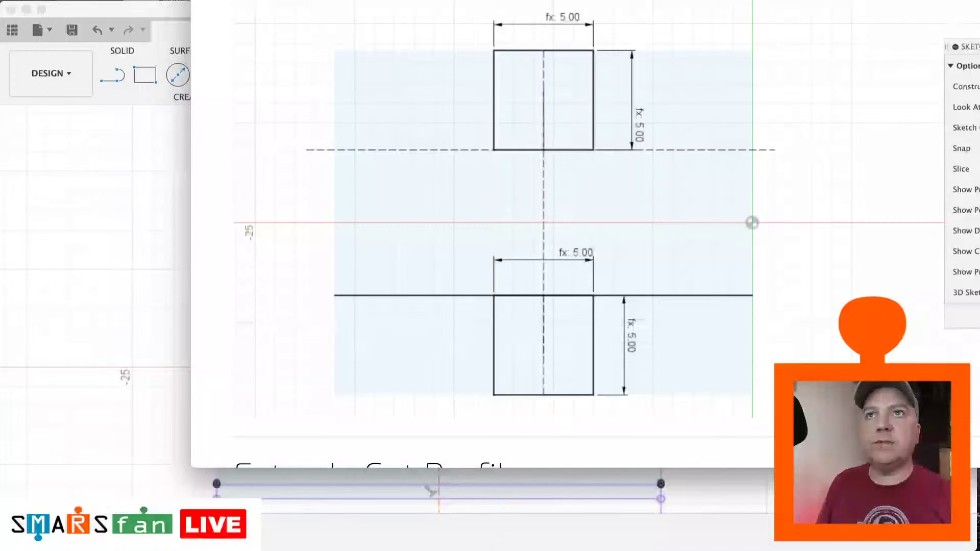
mouse_move(543, 0)
left_mouse_down()
mouse_move(970, 15)
mouse_move(979, 46)
left_mouse_up()
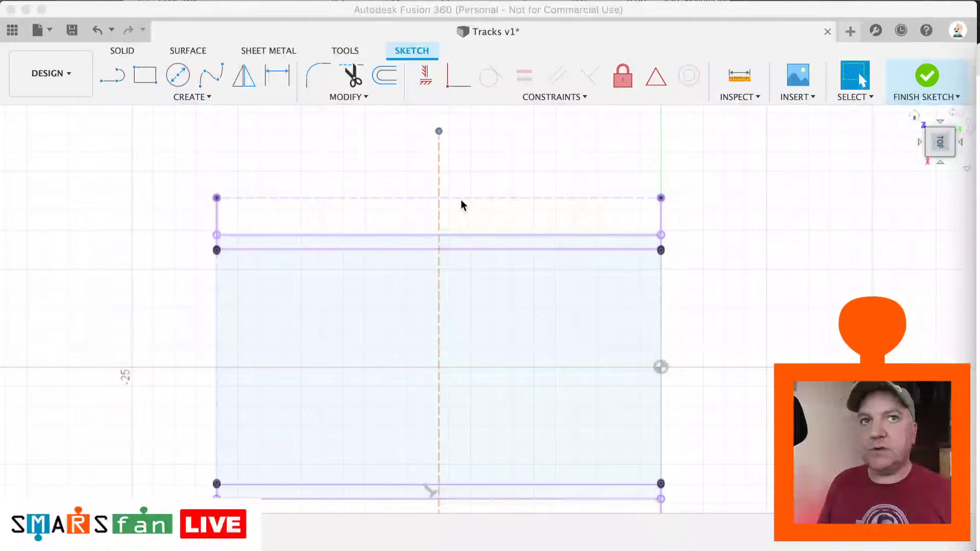
left_click(494, 135)
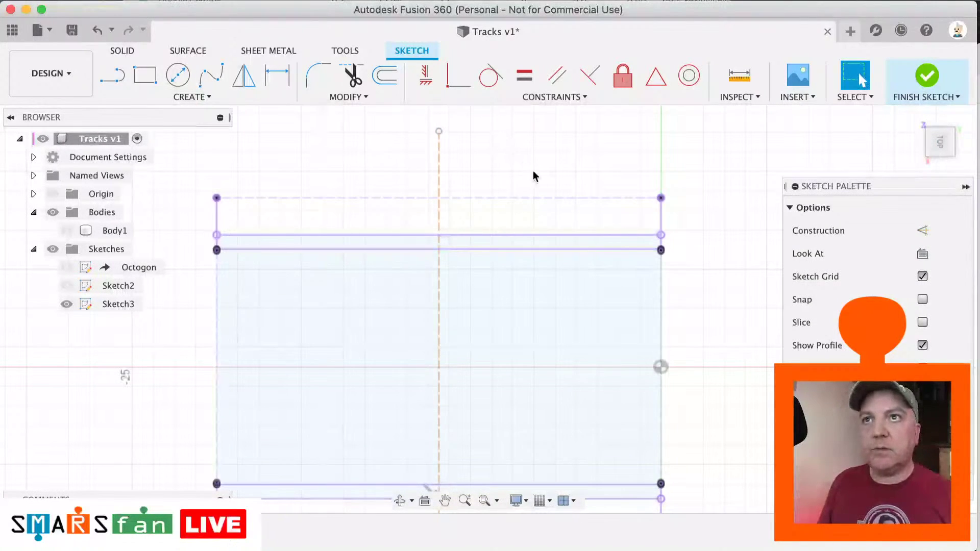
Step: Sketch a solid rectangle about 5 mm wide across the link's upper projected edge, just right of the centreline
key("r")
left_click(479, 129)
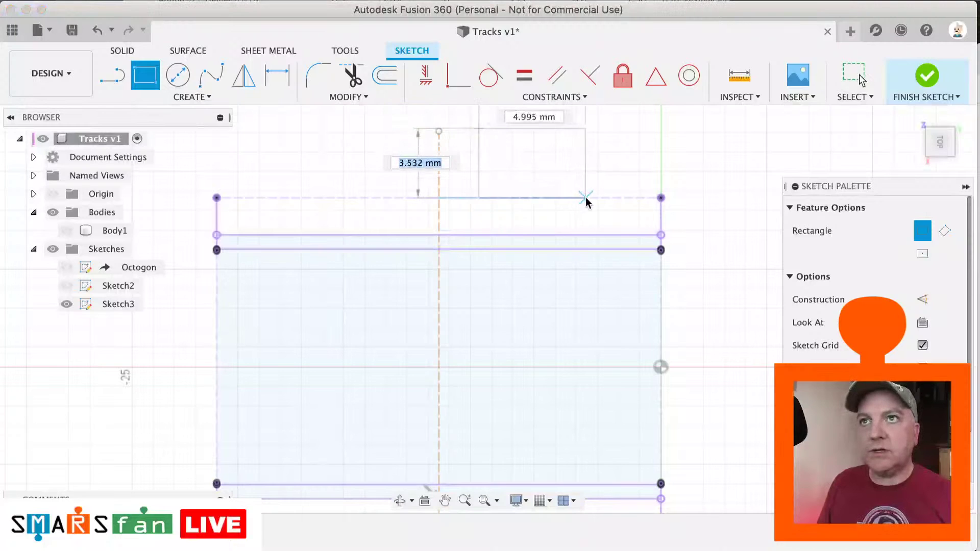
left_click(586, 216)
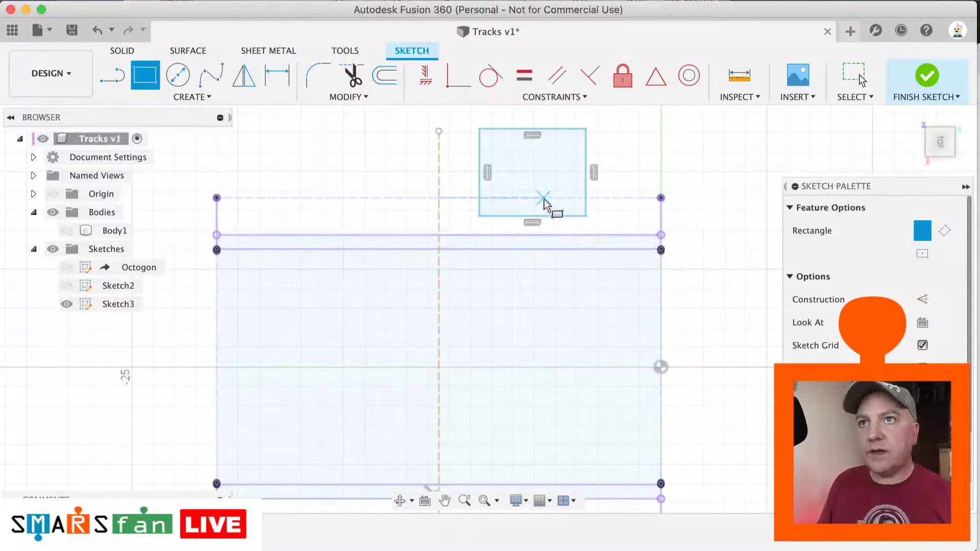
Step: Dimension the rectangle's height and width to 5 mm each
key("d")
left_click(586, 169)
left_click(612, 173)
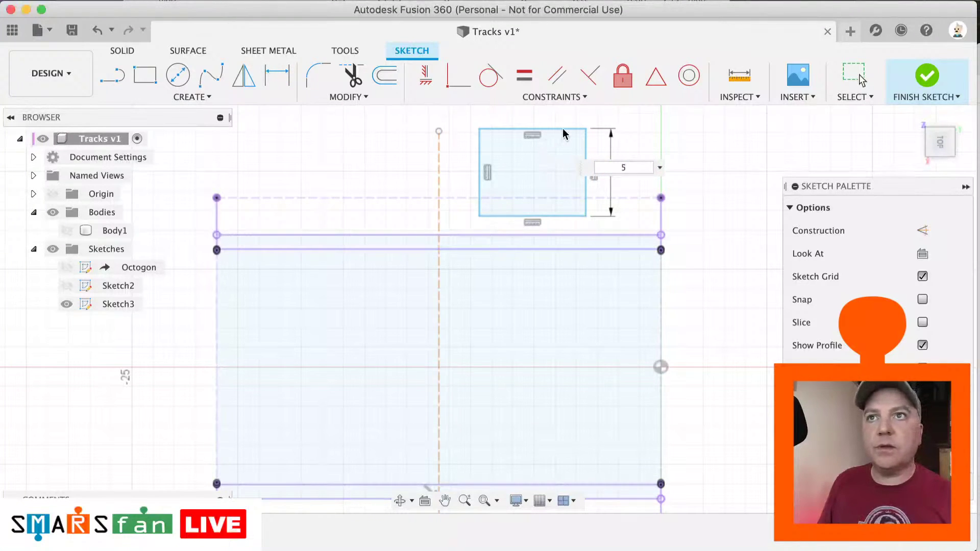
key("Return")
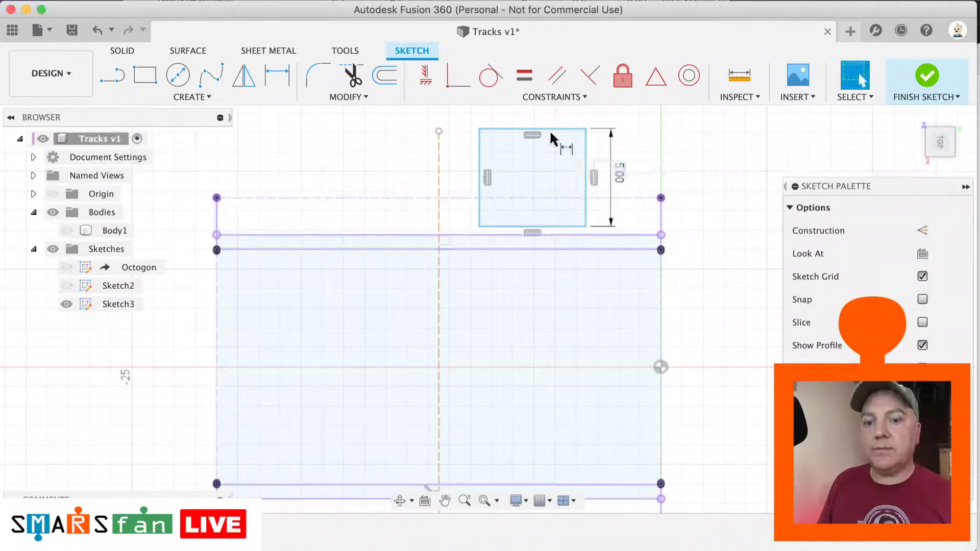
left_click(550, 129)
left_click(552, 124)
type("5")
key("Return")
left_click(845, 82)
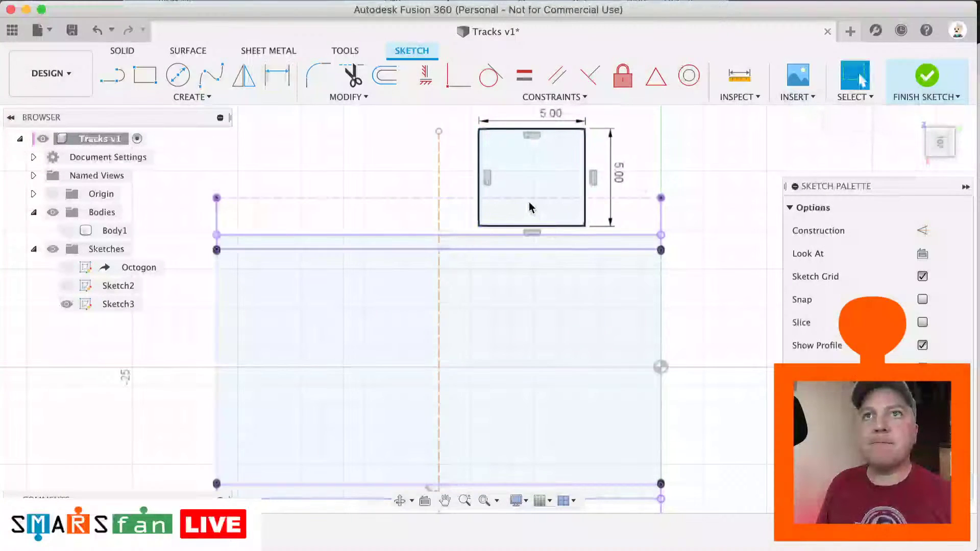
Step: Draw a vertical construction line through the square from the midpoint of its lower side to the midpoint of its upper side
left_click(493, 219)
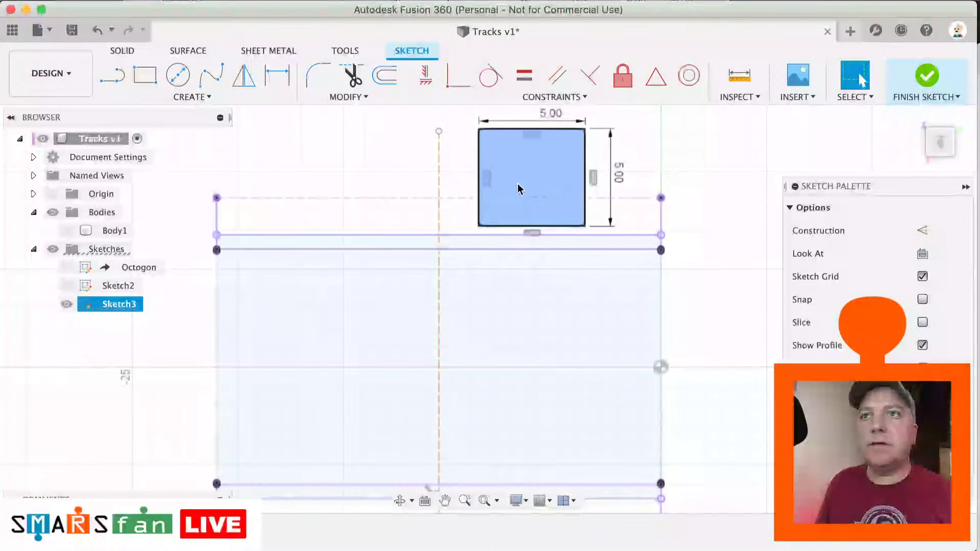
key("l")
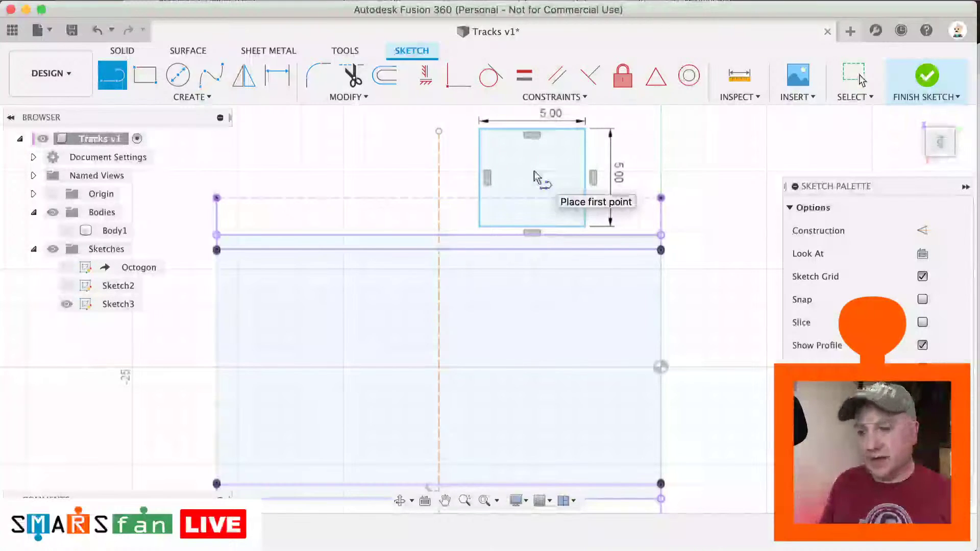
key("x")
left_click(533, 233)
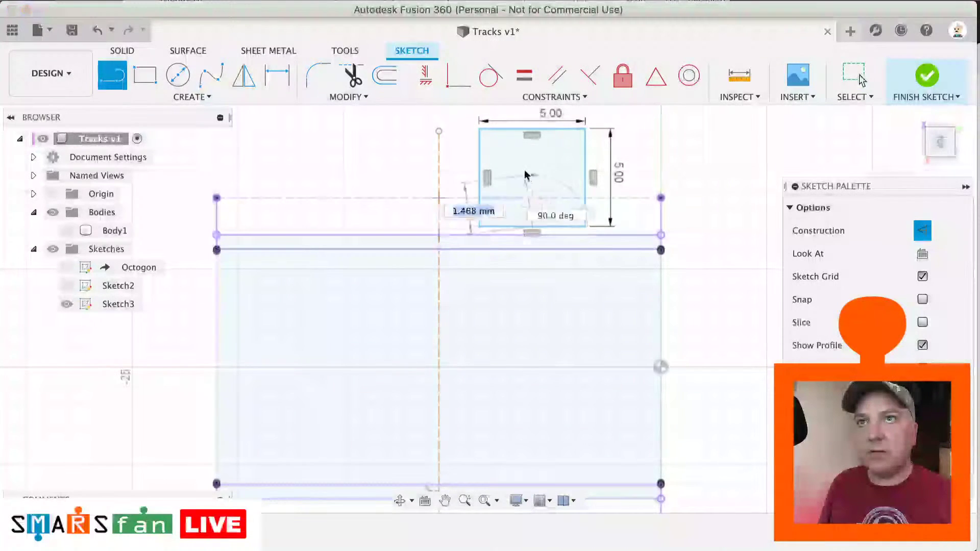
left_click(532, 135)
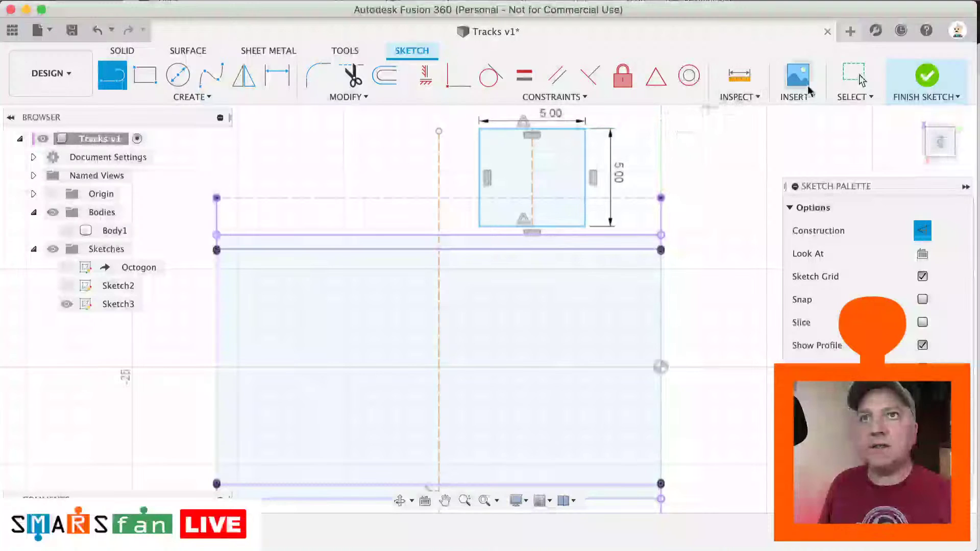
left_click(850, 79)
Step: Apply a Collinear constraint between the square's construction midline and the link's vertical centreline
left_click(556, 97)
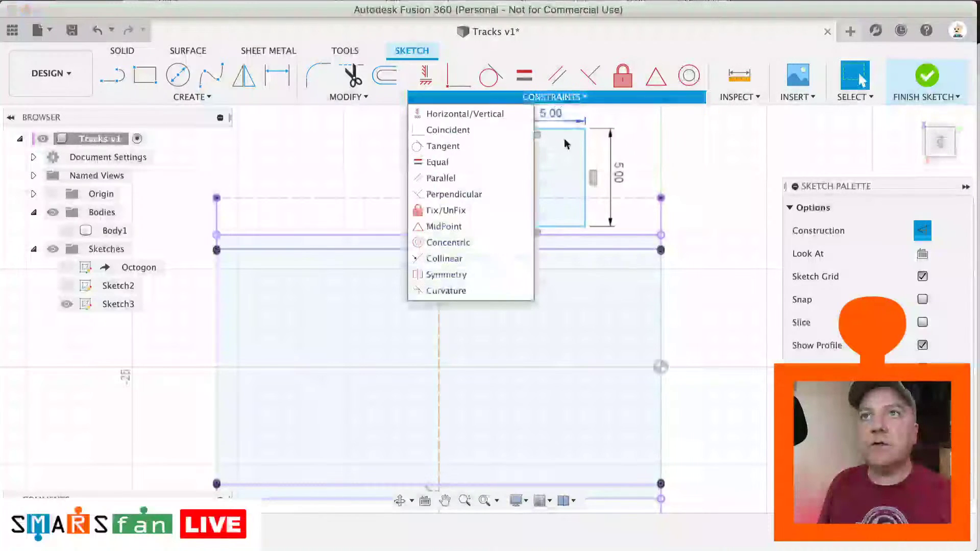
left_click(491, 264)
left_click(533, 189)
left_click(439, 184)
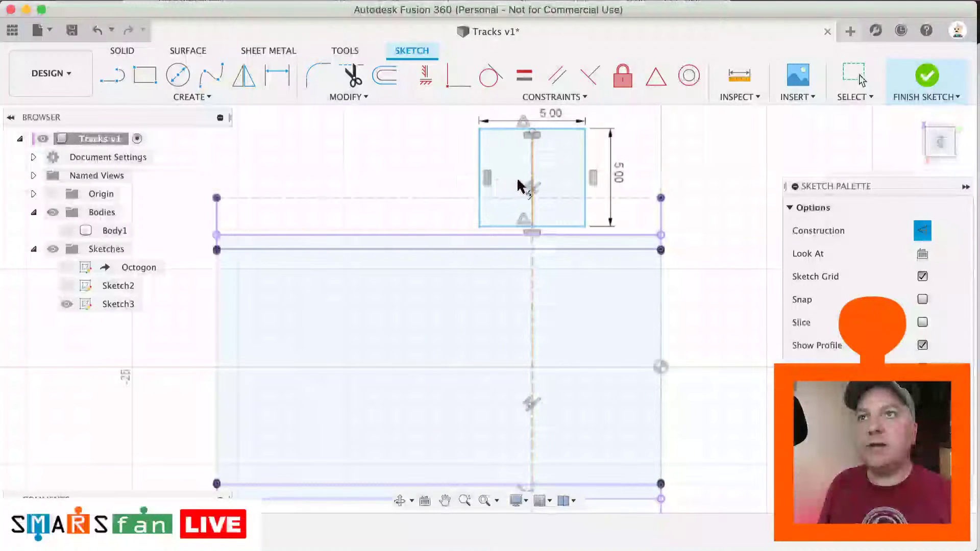
scroll(540, 313, "down", 3)
scroll(538, 310, "down", 2)
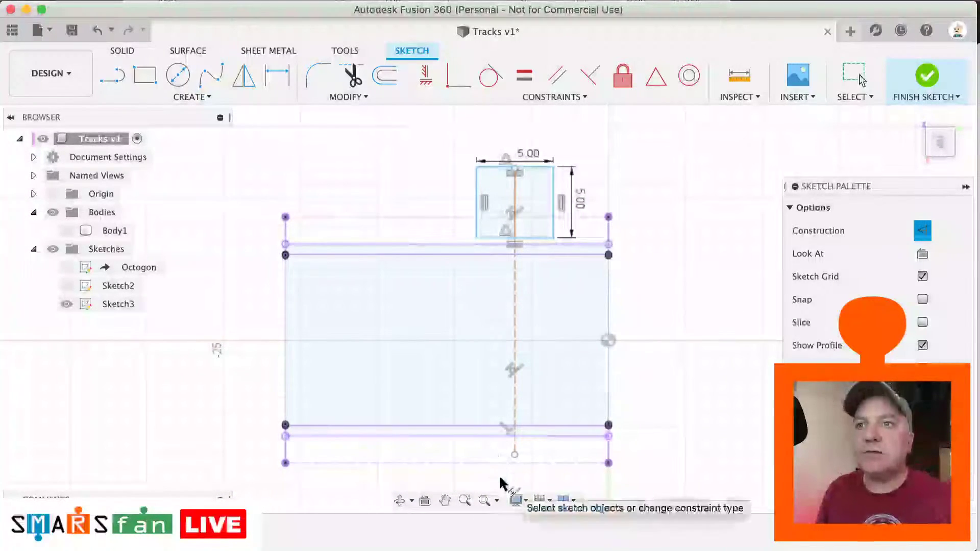
left_click(860, 79)
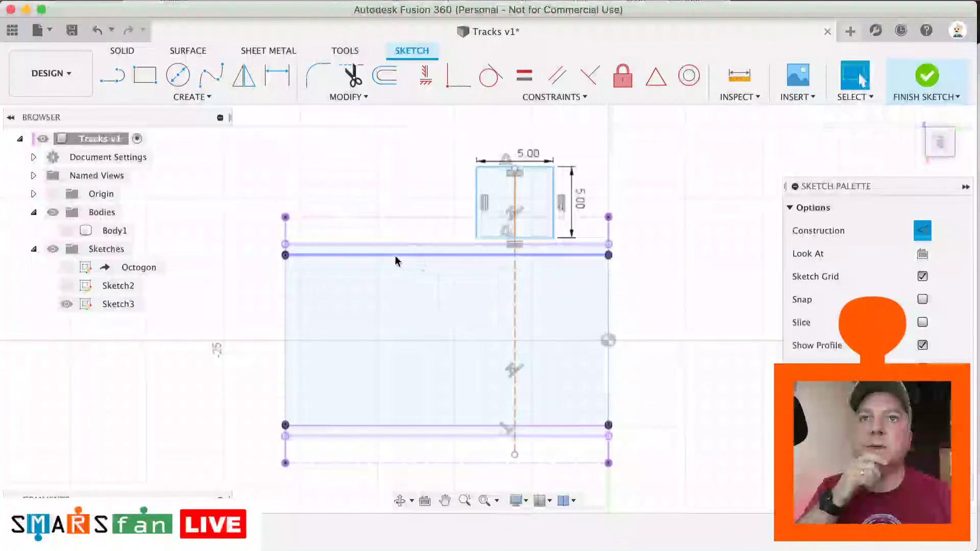
Step: Try a Midpoint constraint between the link's upper projected edge and the vertical centreline
left_click(386, 217)
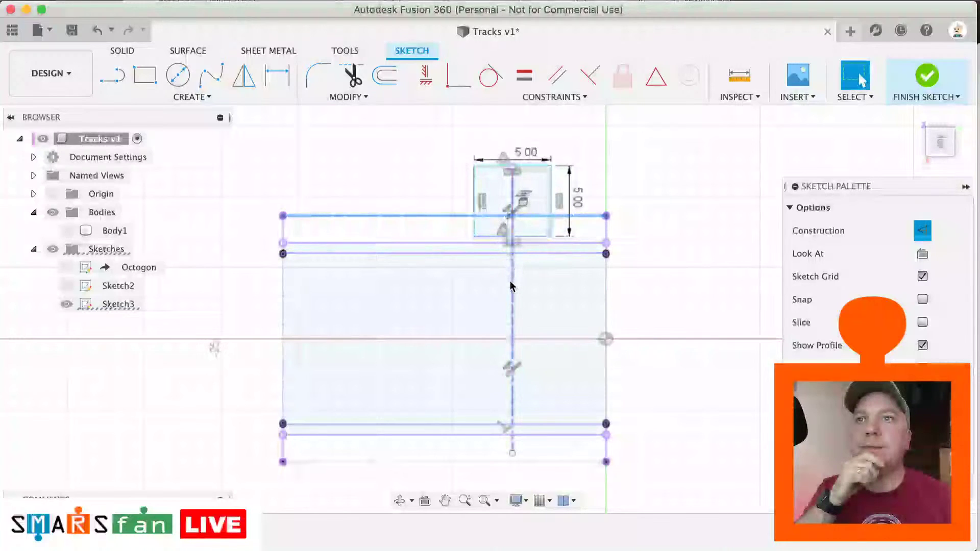
left_click(656, 76)
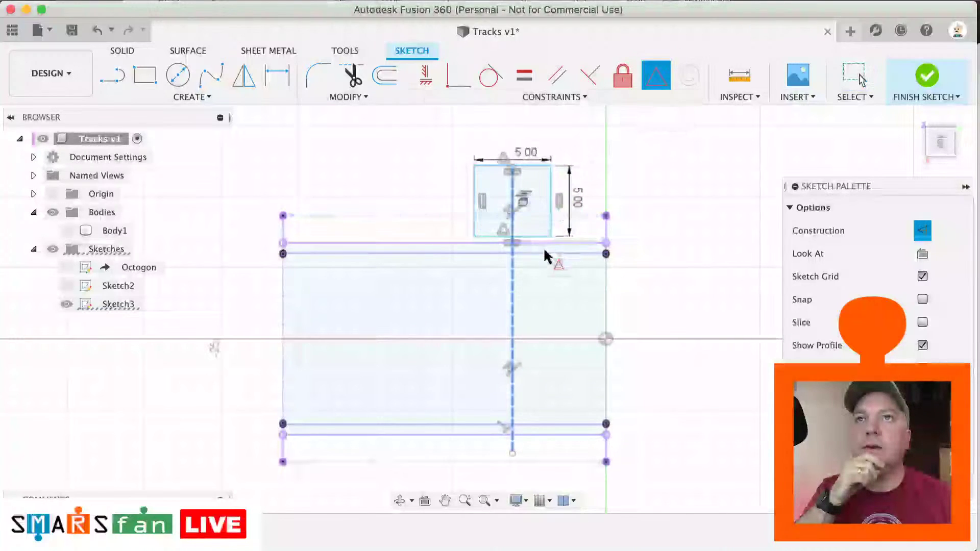
left_click(514, 278)
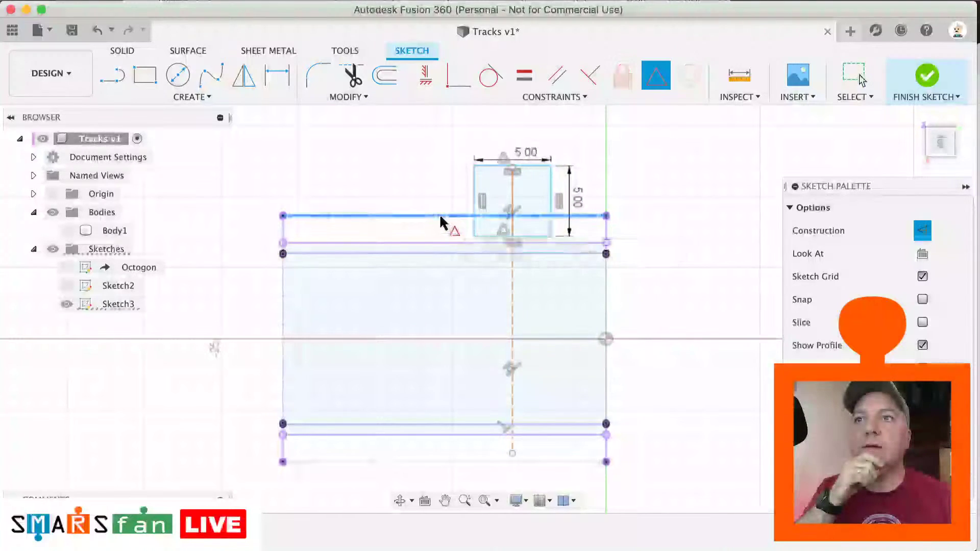
left_click(512, 268)
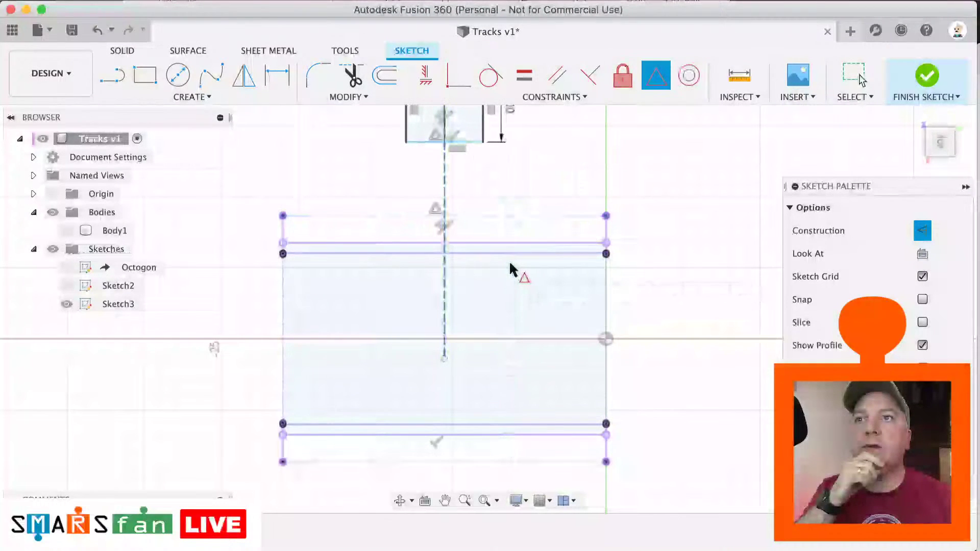
Step: Adjust the centreline's end points so that it spans from above the square down to the link's lower projected edge
left_click(854, 75)
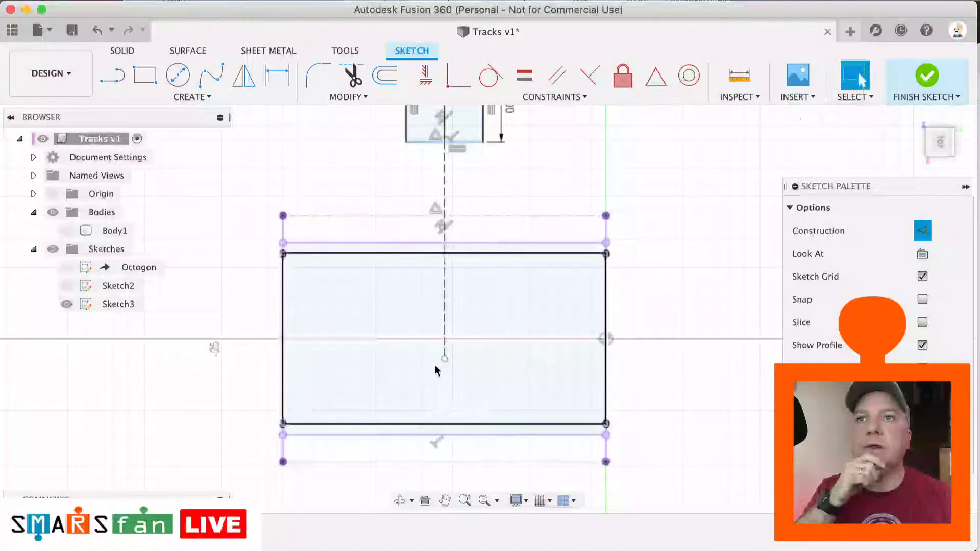
left_click_drag(444, 357, 446, 487)
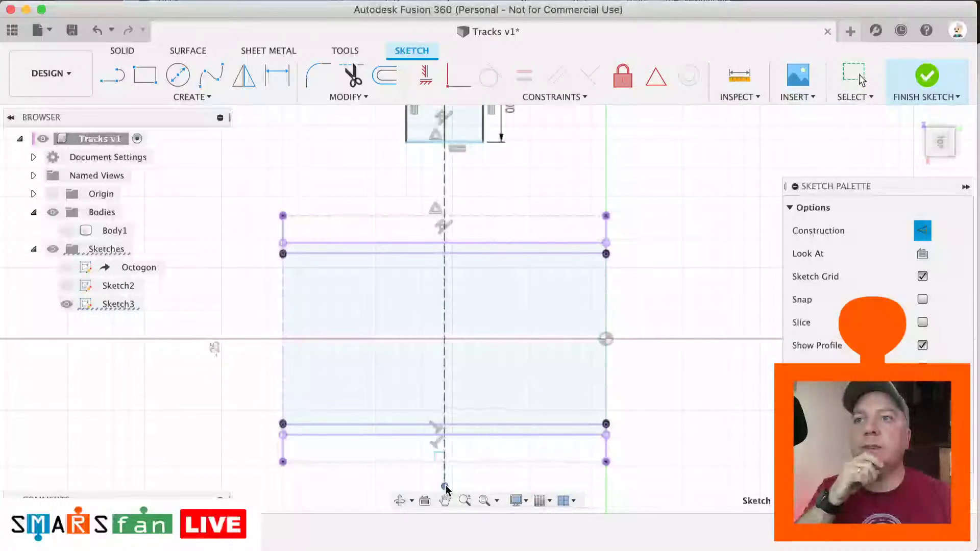
left_click(475, 424)
scroll(476, 422, "up", 5)
scroll(476, 428, "up", 5)
left_click(500, 276)
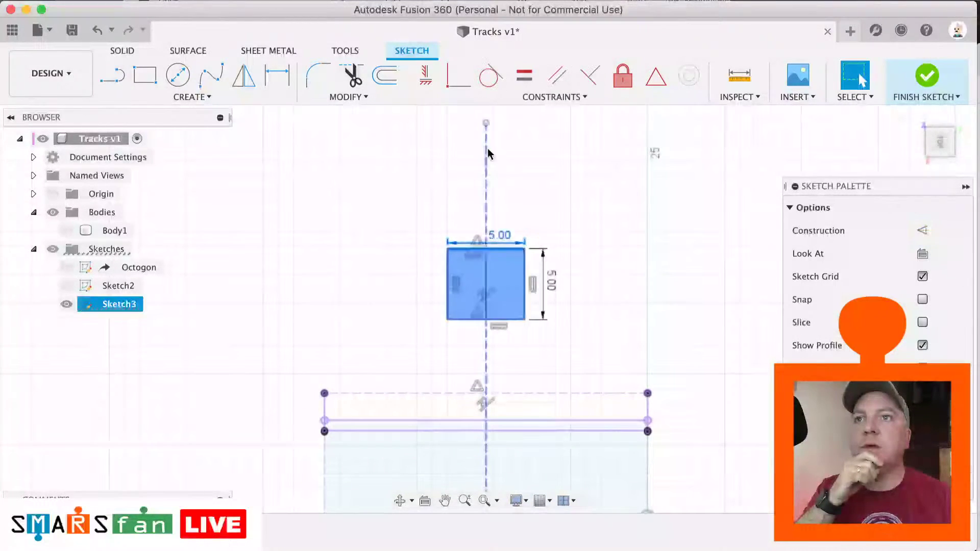
left_click_drag(485, 124, 487, 345)
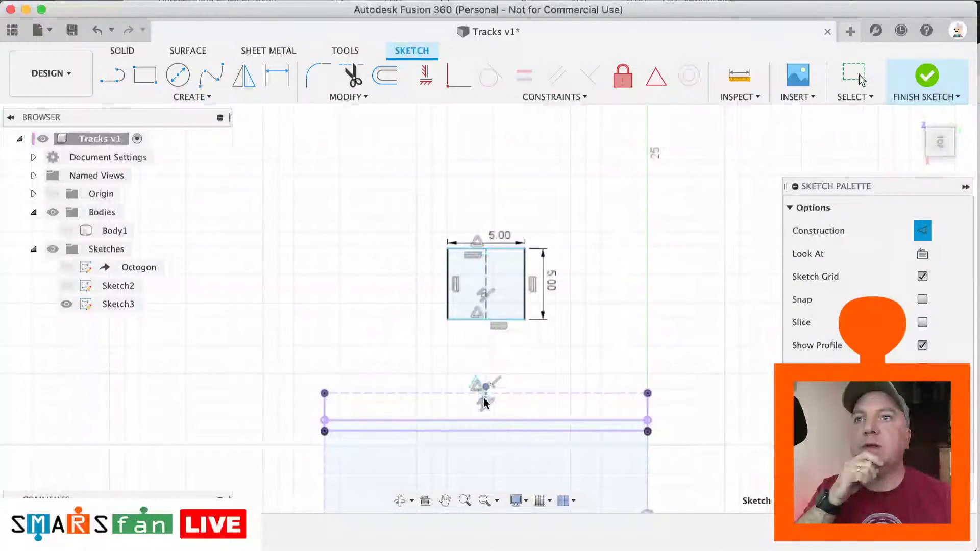
left_click(495, 419)
scroll(495, 417, "down", 5)
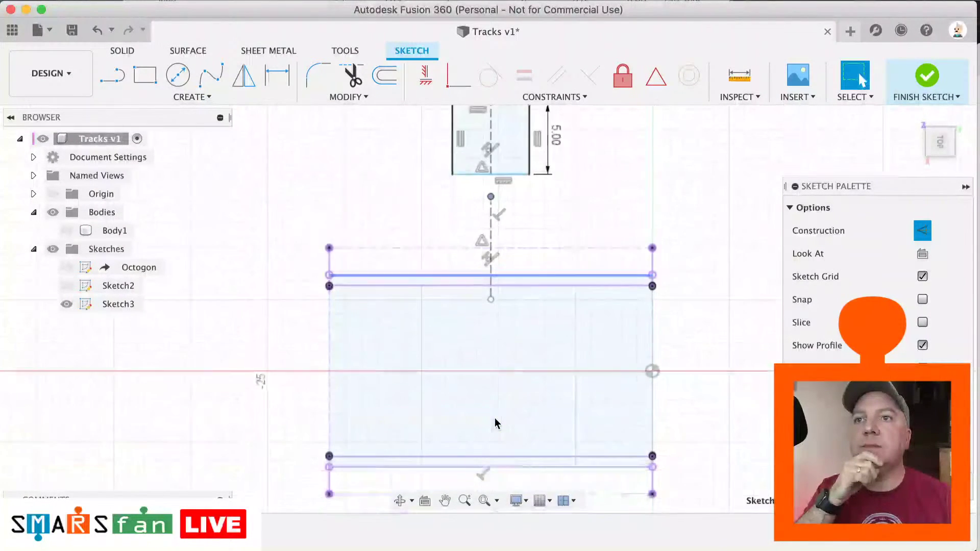
left_click_drag(490, 263, 490, 426)
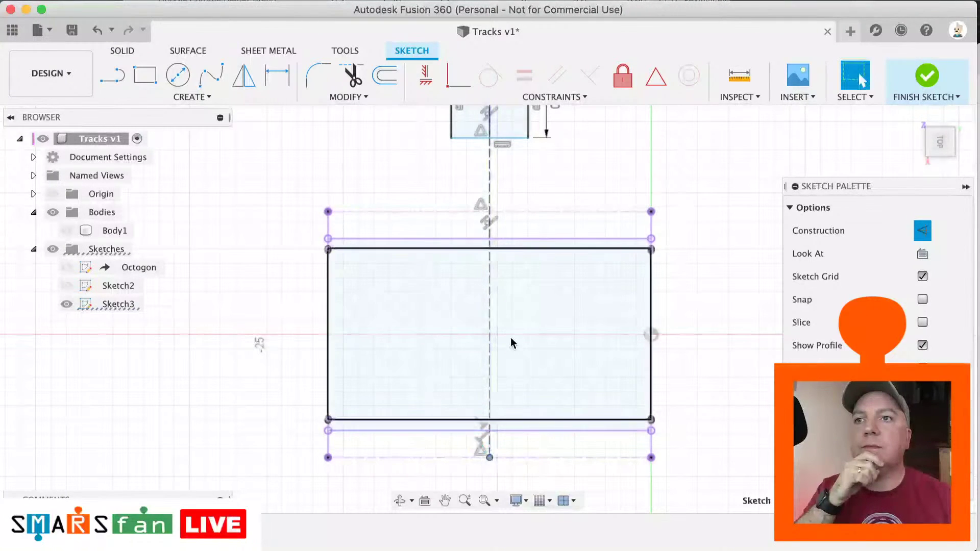
Step: Examine the centreline, its end points and the constraints tying the 5 mm square to the link's upper edge
scroll(512, 331, "up", 2)
scroll(512, 319, "up", 3)
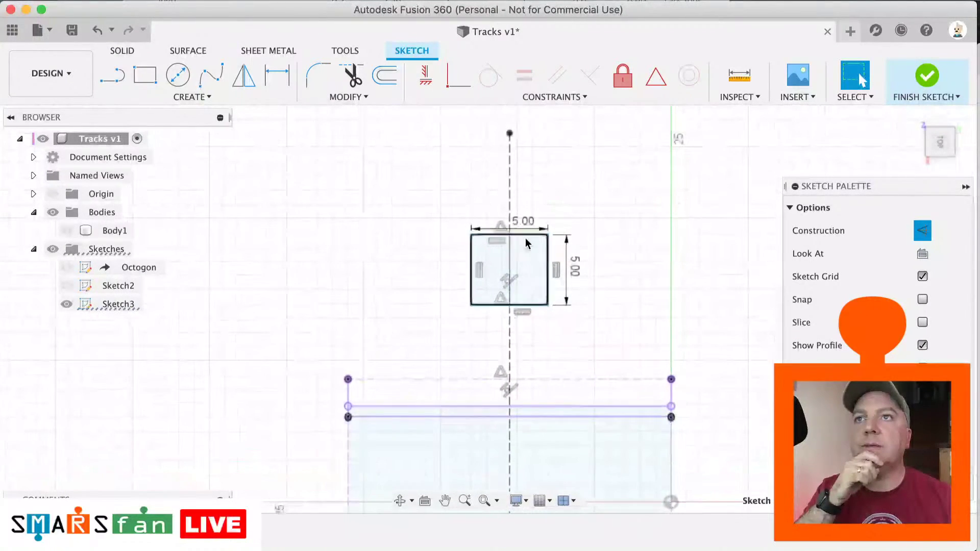
left_click(510, 174)
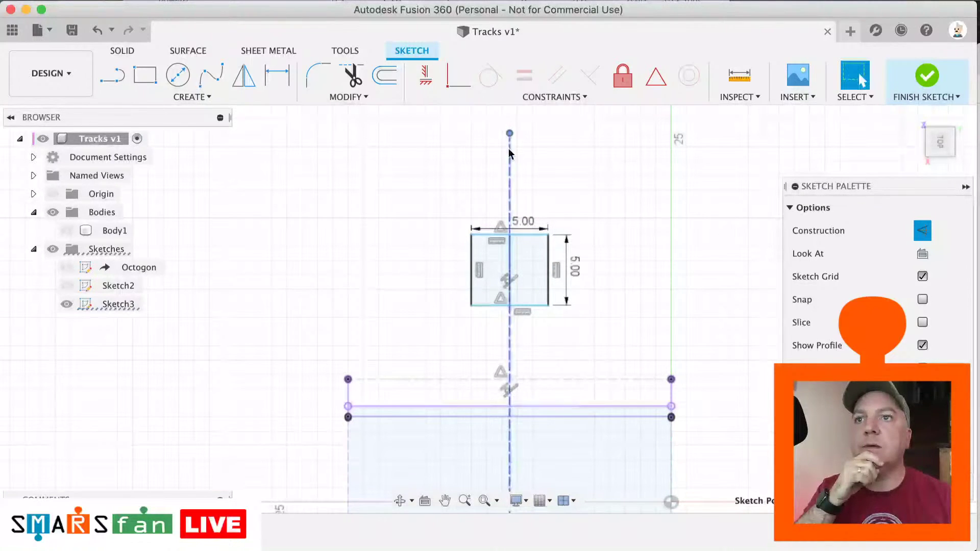
left_click(511, 170)
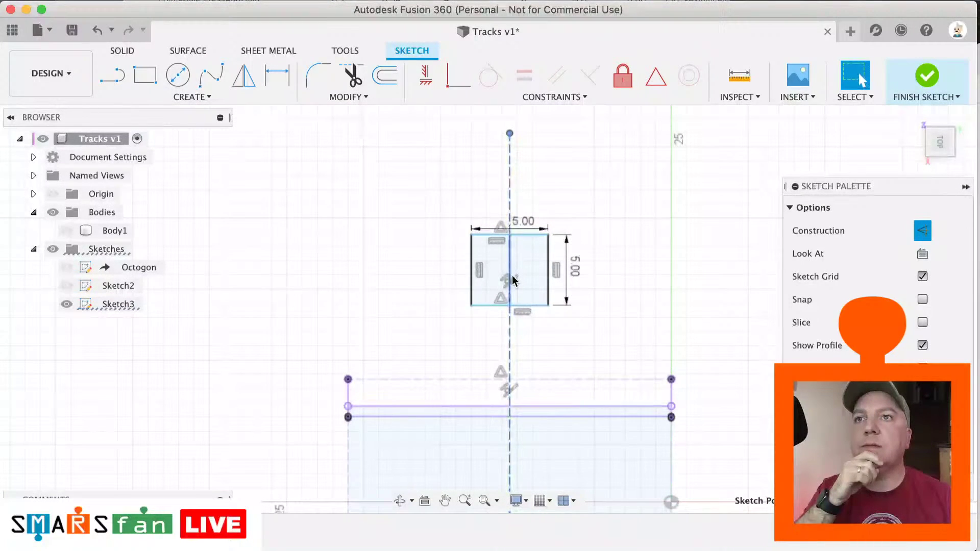
left_click(505, 372)
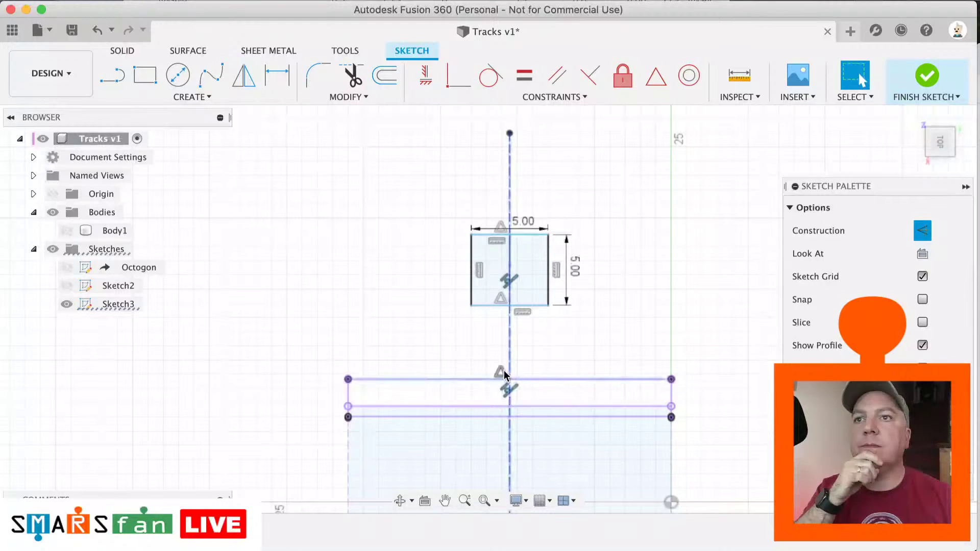
left_click(499, 306)
scroll(499, 270, "down", 1)
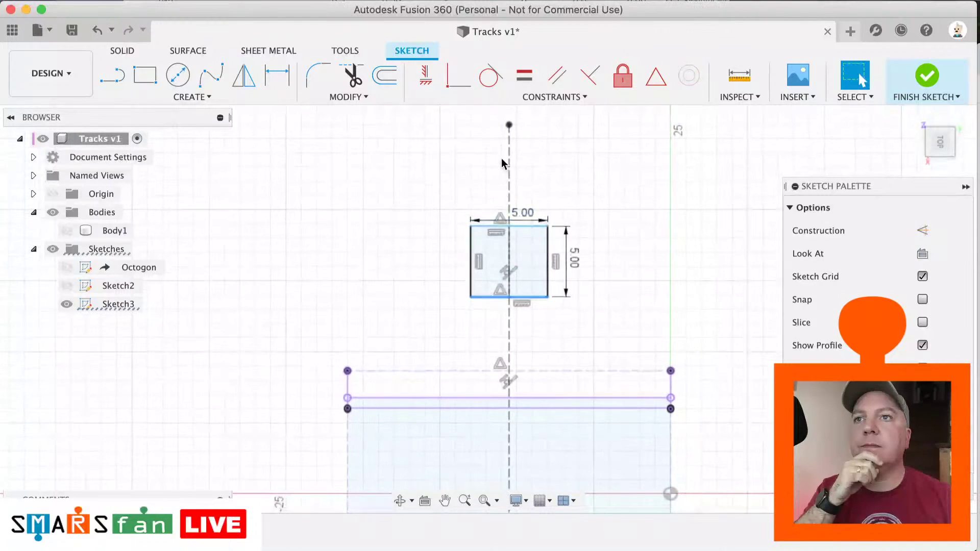
left_click(501, 157)
left_click(509, 125)
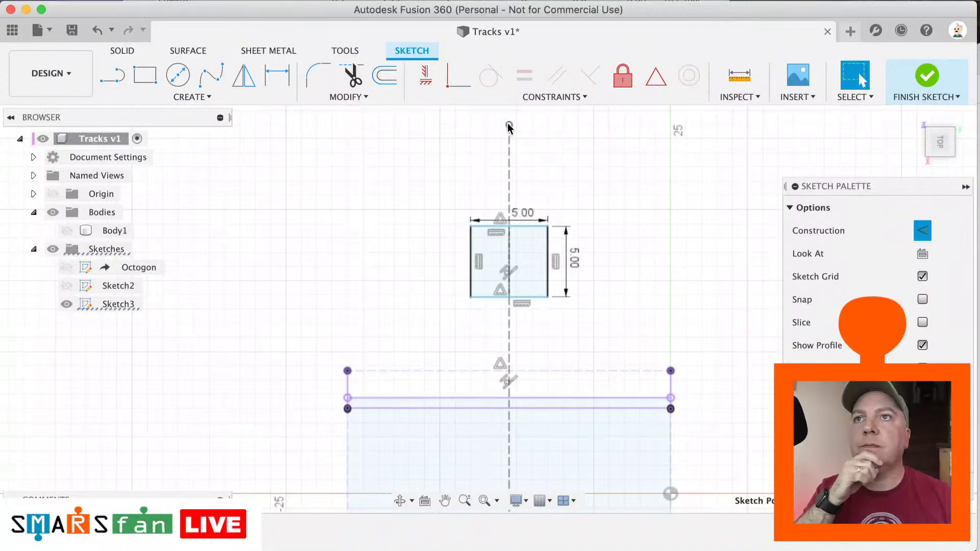
left_click(512, 140)
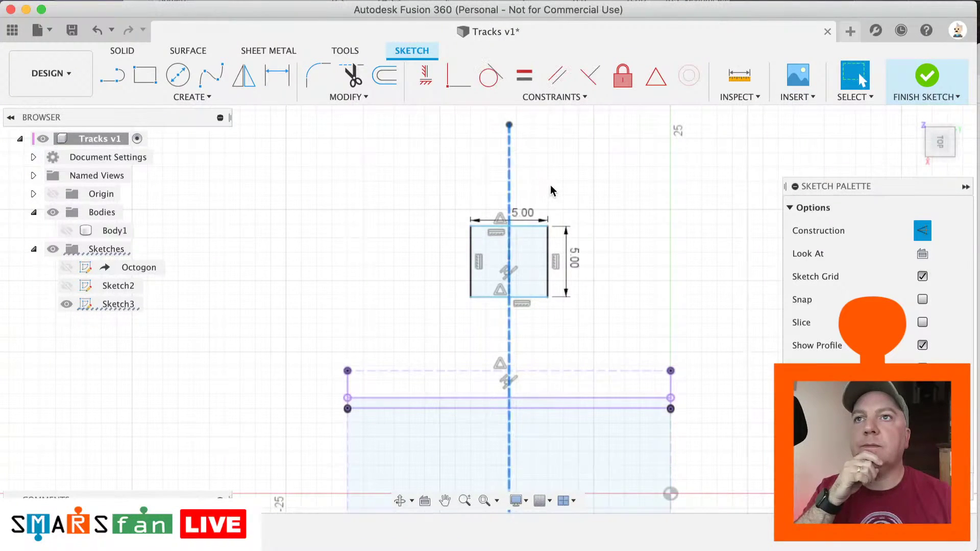
left_click(584, 268)
scroll(584, 268, "up", 2)
scroll(584, 267, "down", 4)
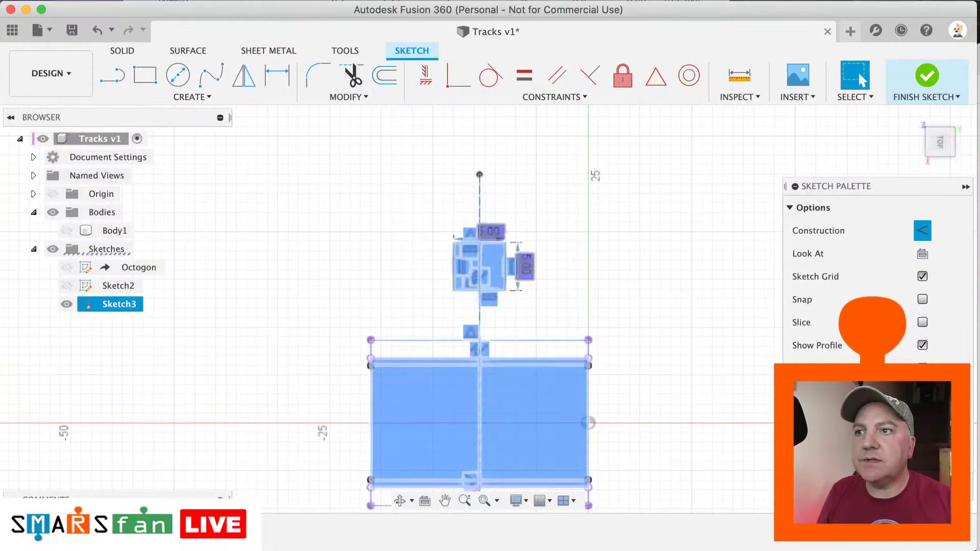
Step: Finish editing and delete Sketch3
left_click(118, 303)
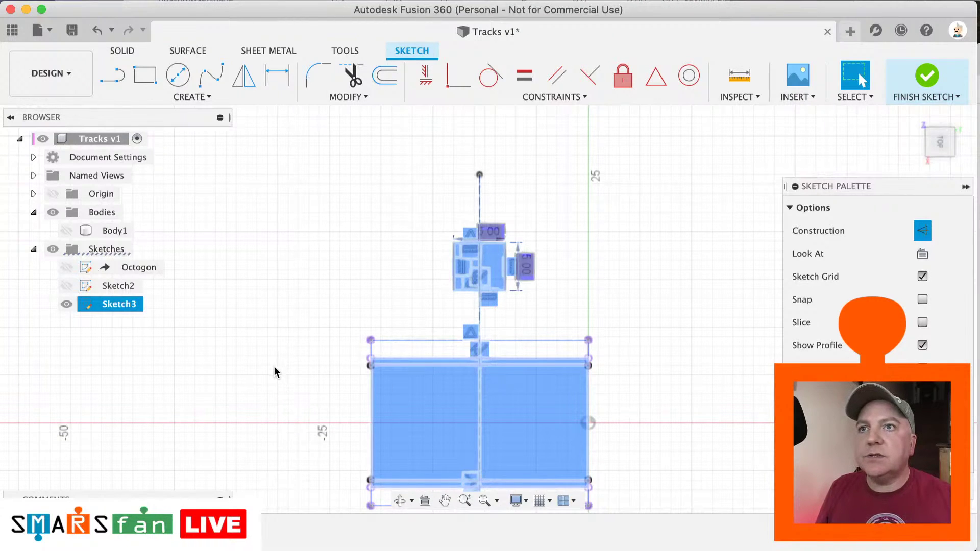
left_click(927, 76)
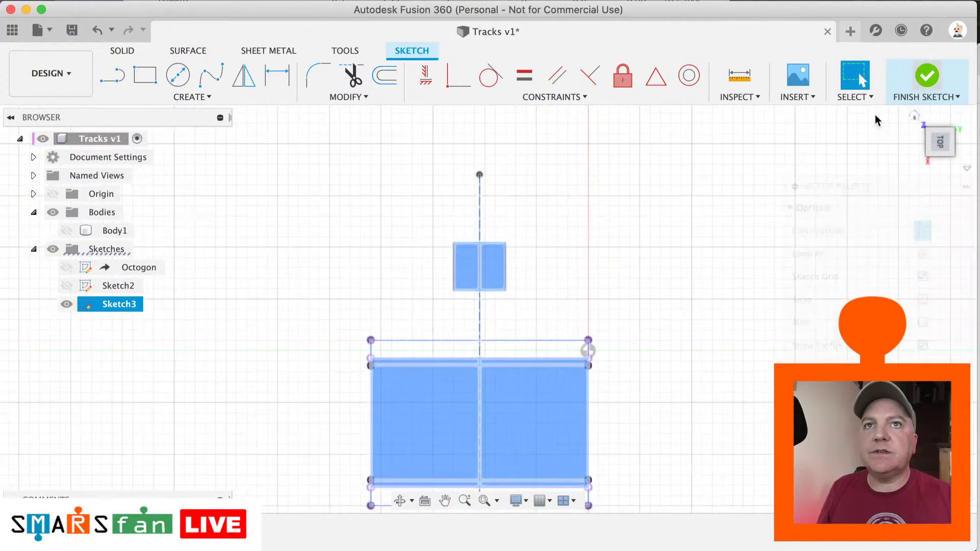
right_click(174, 339)
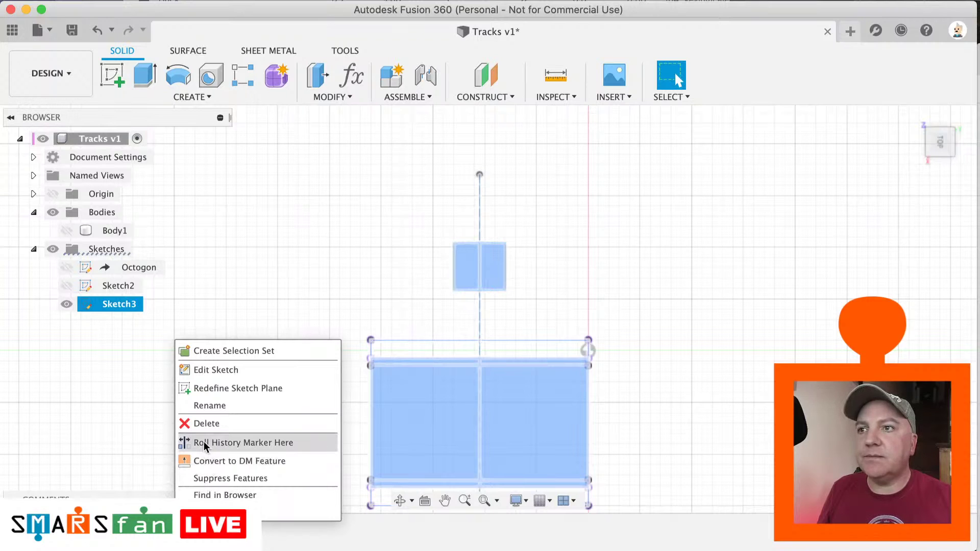
left_click(189, 422)
scroll(366, 285, "down", 1)
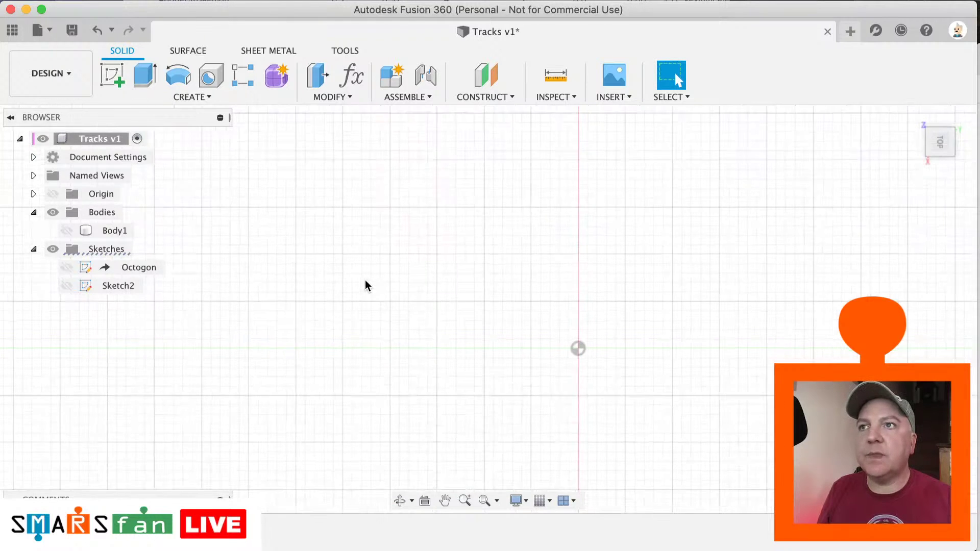
Step: Show Body1 and start a new sketch on the link's flat outer face
left_click(65, 232)
scroll(332, 327, "up", 3)
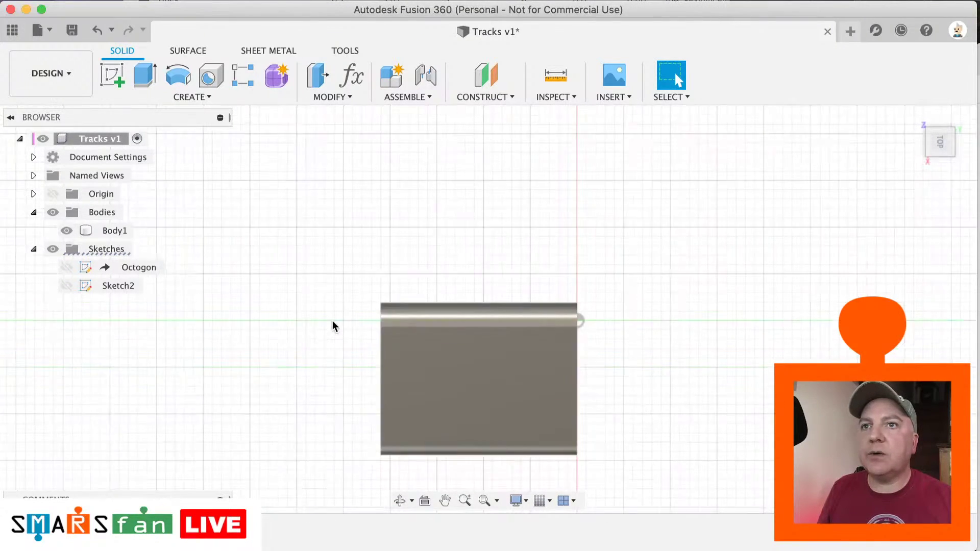
scroll(332, 325, "up", 2)
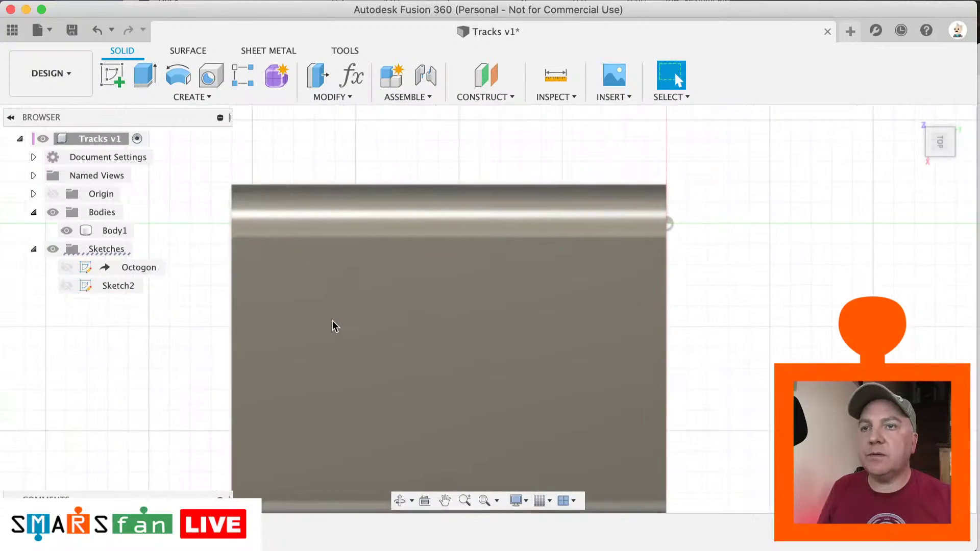
left_click(295, 309)
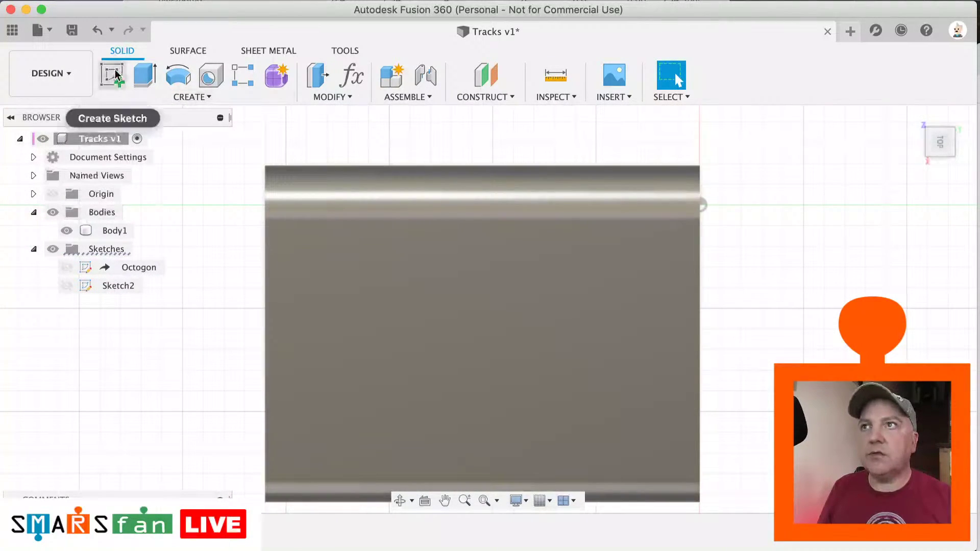
left_click(113, 76)
left_click(411, 312)
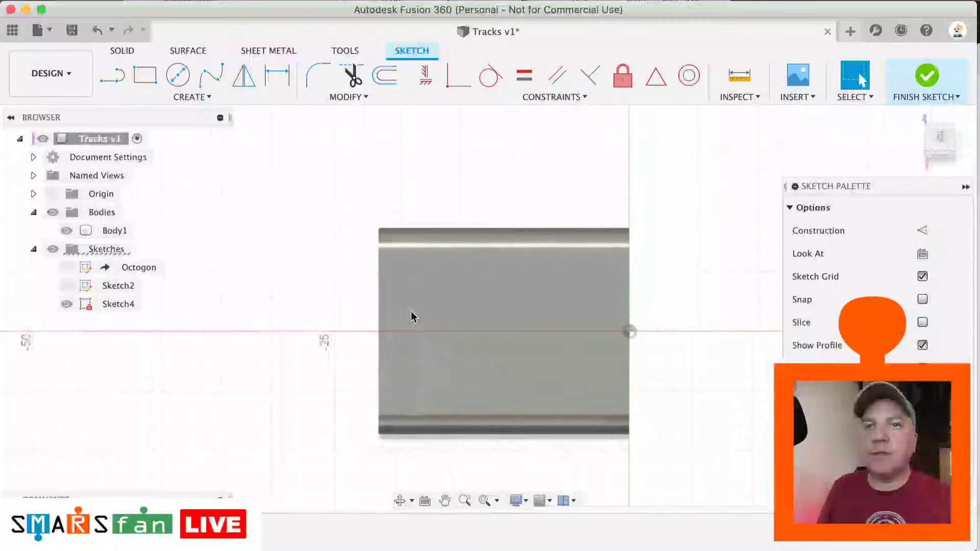
Step: Project Body1 into the sketch using the body selection filter, with the projection link kept on
key("p")
left_click(412, 311)
left_click(519, 284)
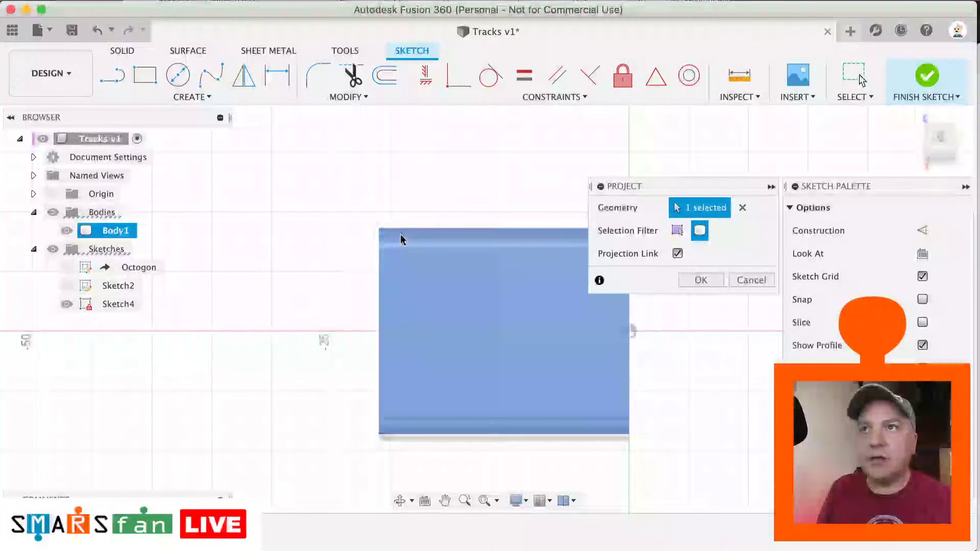
left_click(692, 278)
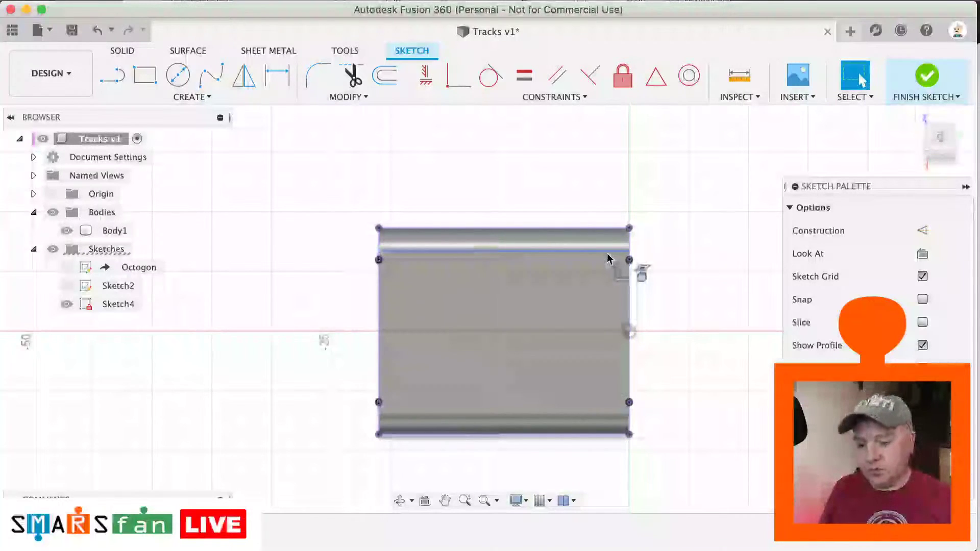
Step: Draw four solid lines over the projected outline, joining the link's outer corners into a rectangle
key("l")
left_click(378, 228)
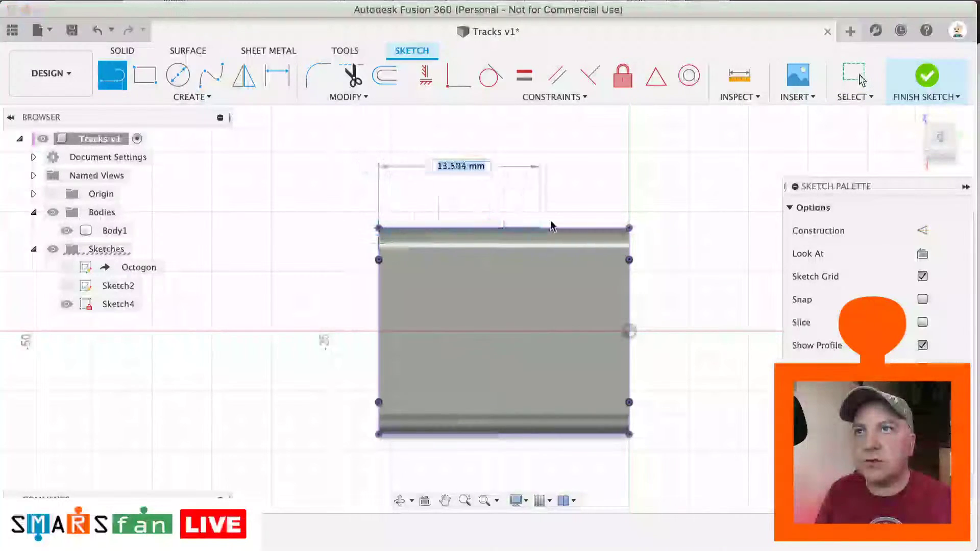
double_click(631, 228)
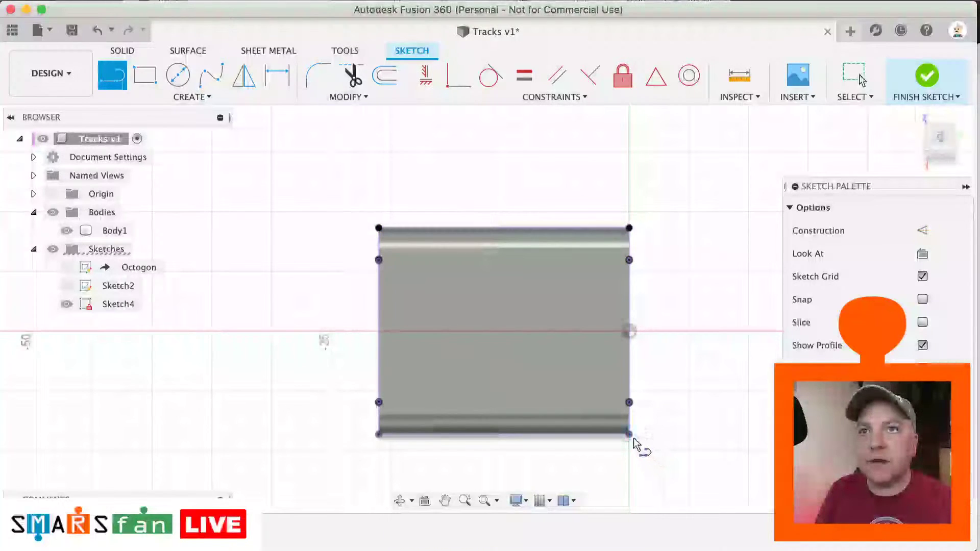
left_click(629, 228)
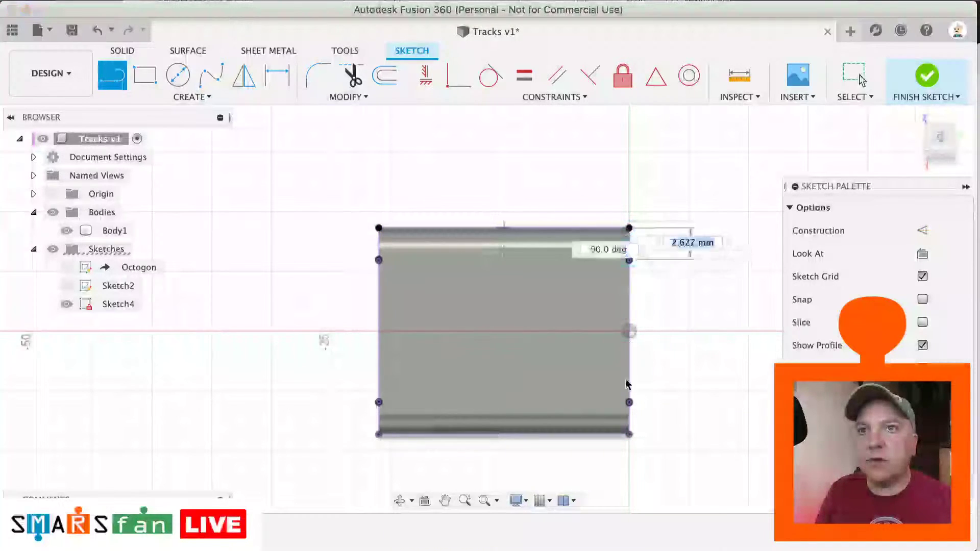
double_click(629, 434)
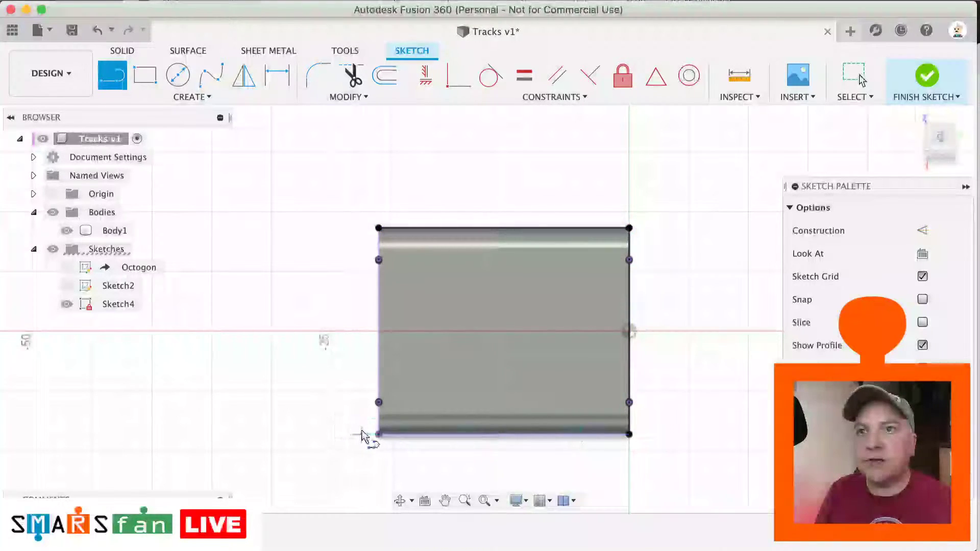
left_click(376, 434)
double_click(629, 434)
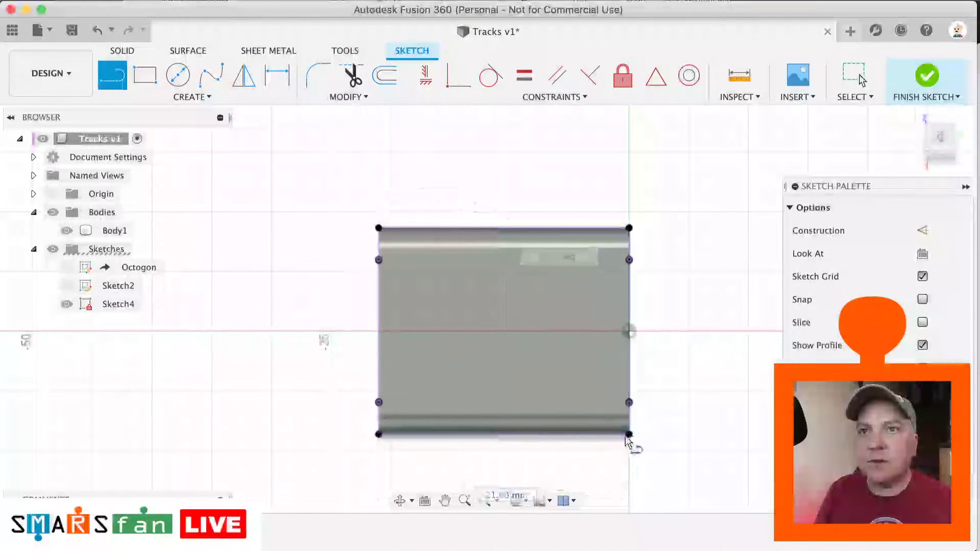
left_click(379, 228)
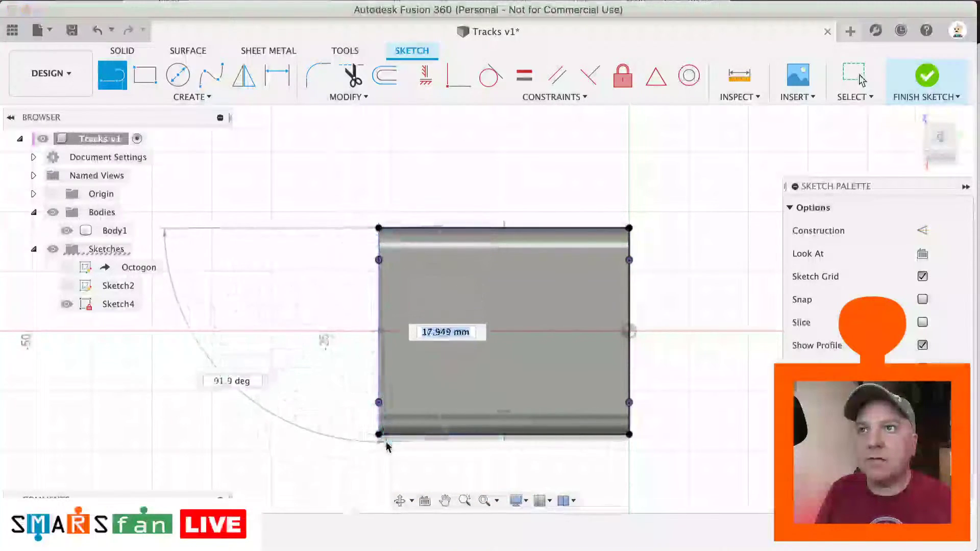
double_click(379, 435)
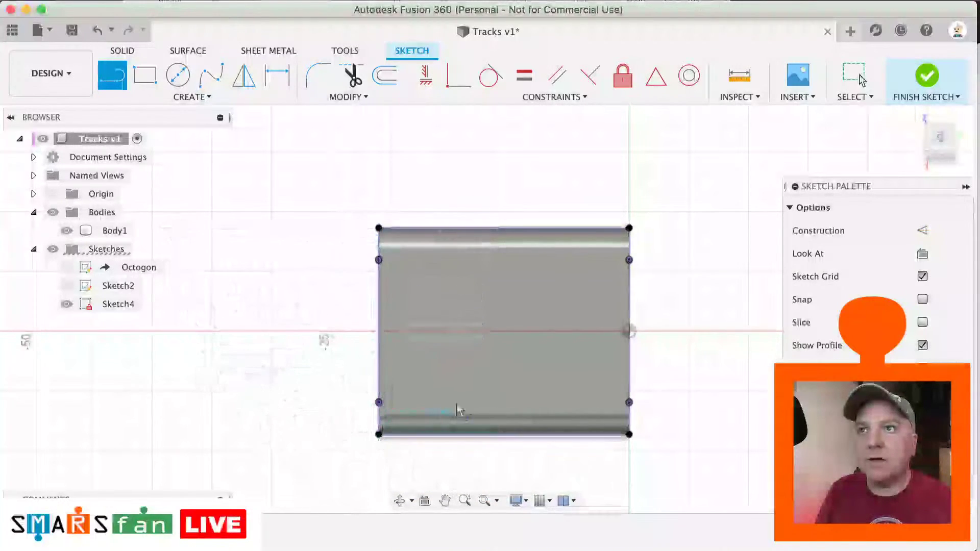
Step: Draw a vertical construction line from the midpoint of the link's upper edge to the midpoint of its lower edge
key("x")
left_click(504, 228)
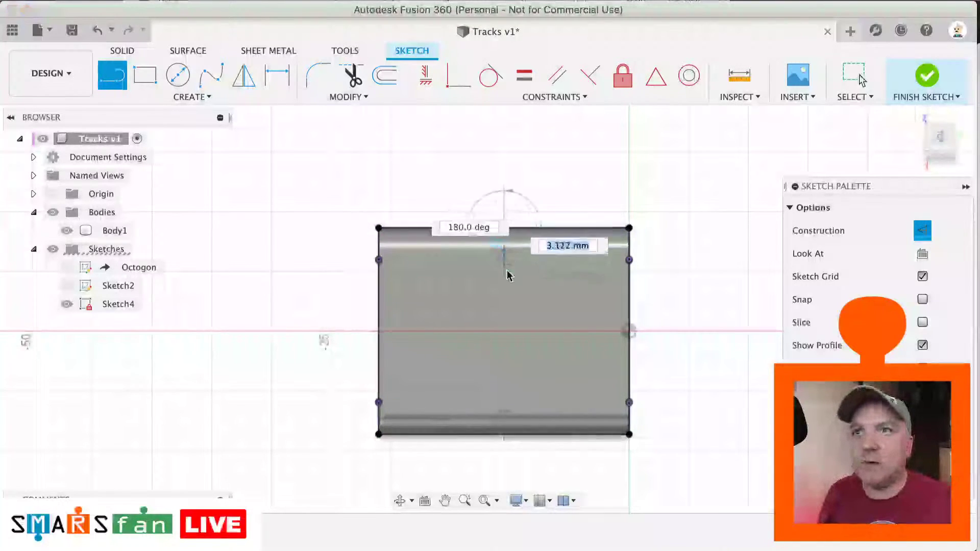
double_click(503, 435)
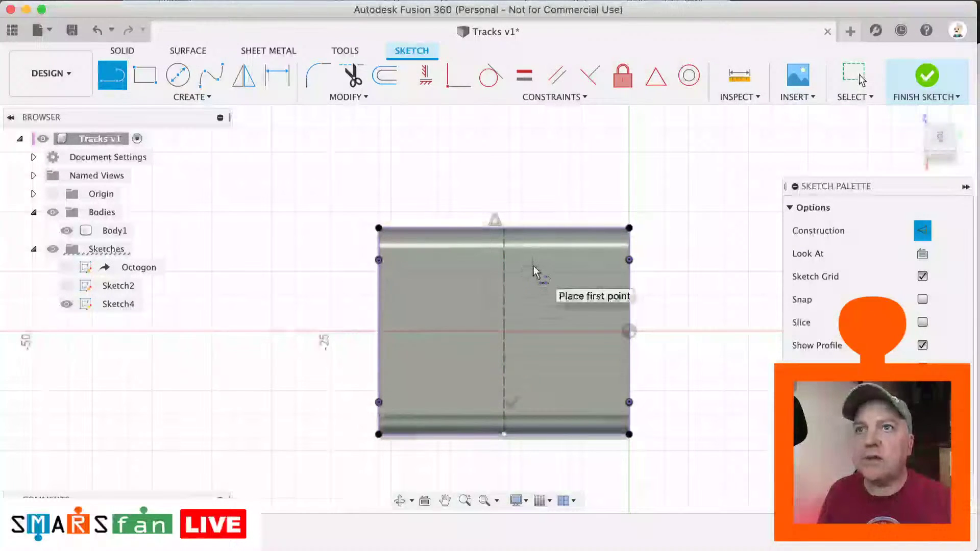
Step: Sketch a roughly square construction rectangle above the link's upper edge, just left of the centreline
scroll(533, 265, "up", 5)
scroll(533, 271, "down", 5)
key("r")
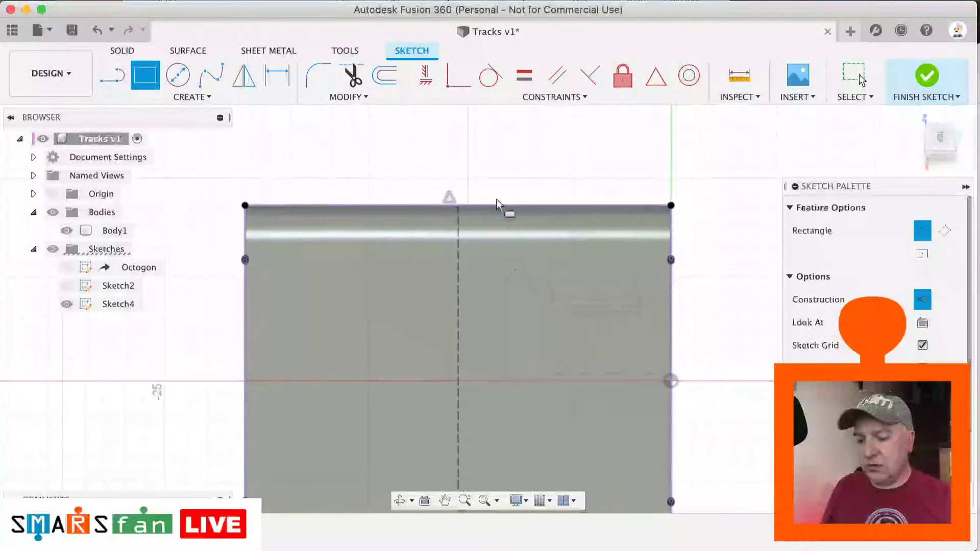
scroll(470, 114, "up", 4)
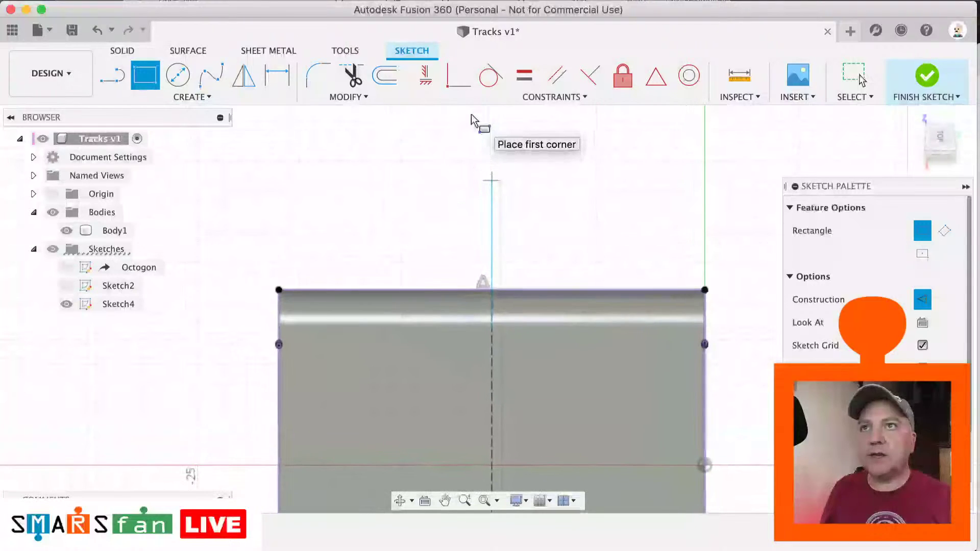
left_click(368, 148)
left_click(470, 251)
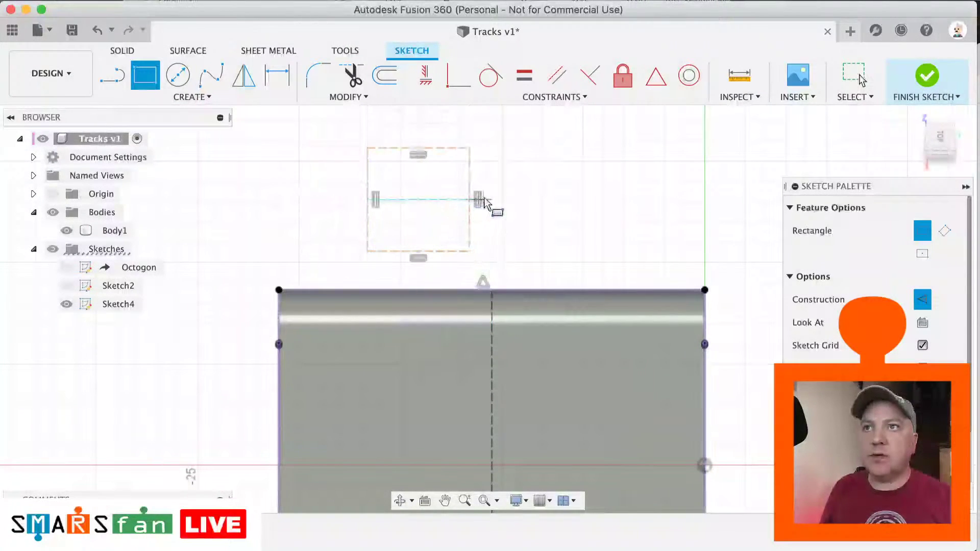
Step: Dimension the construction rectangle above the track body to 5 mm wide and 5 mm high
key("d")
left_click(470, 194)
left_click(541, 184)
type("5")
key("Return")
left_click(432, 148)
left_click(441, 132)
type("5")
key("Return")
middle_click_drag(470, 153, 582, 118, "shift")
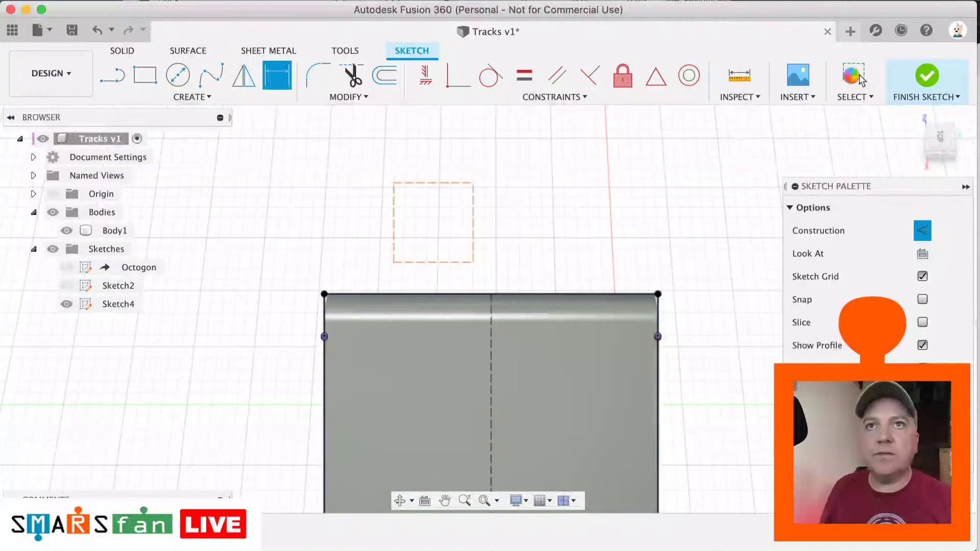
Step: Convert all four edges of the 5 mm construction square to normal sketch lines
key("a")
left_click(968, 188)
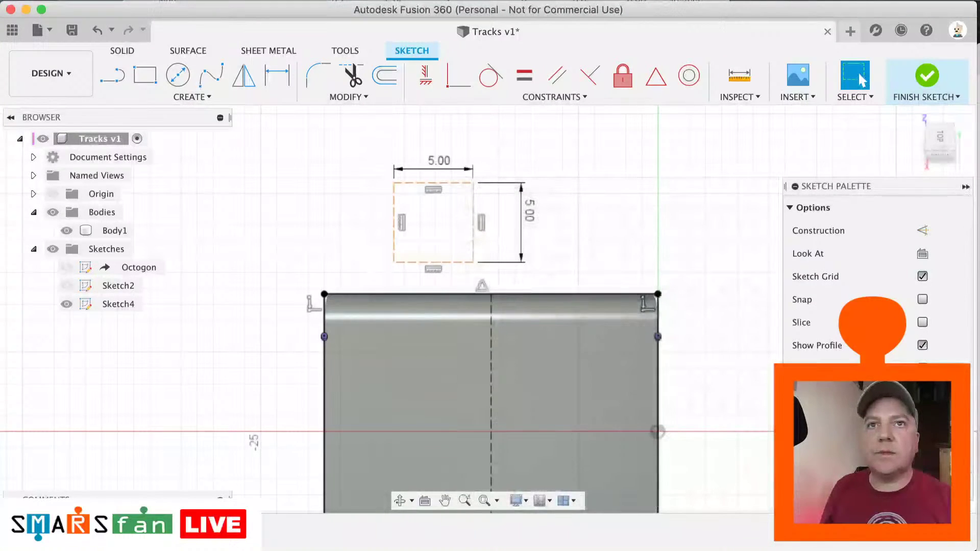
left_click(855, 76)
left_click(475, 200)
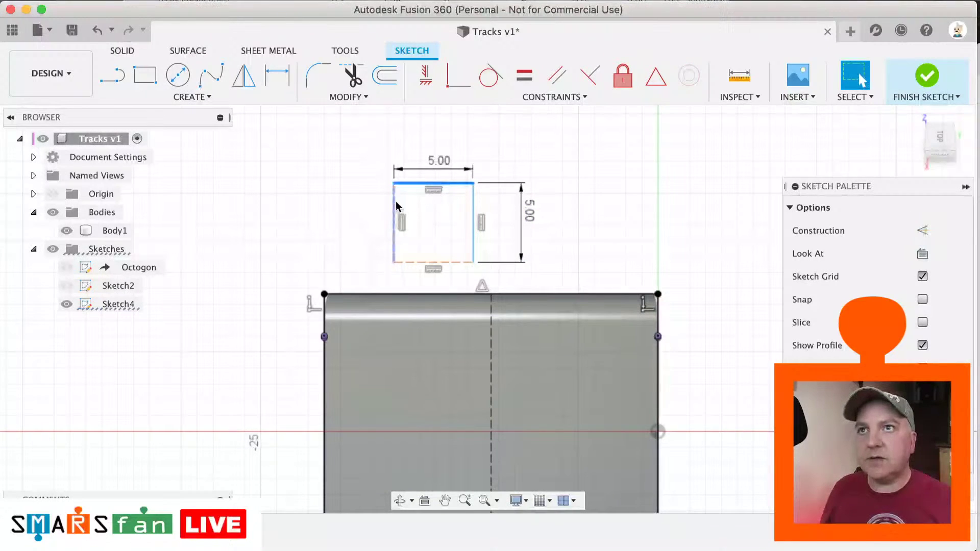
left_click(413, 249)
double_click(428, 259)
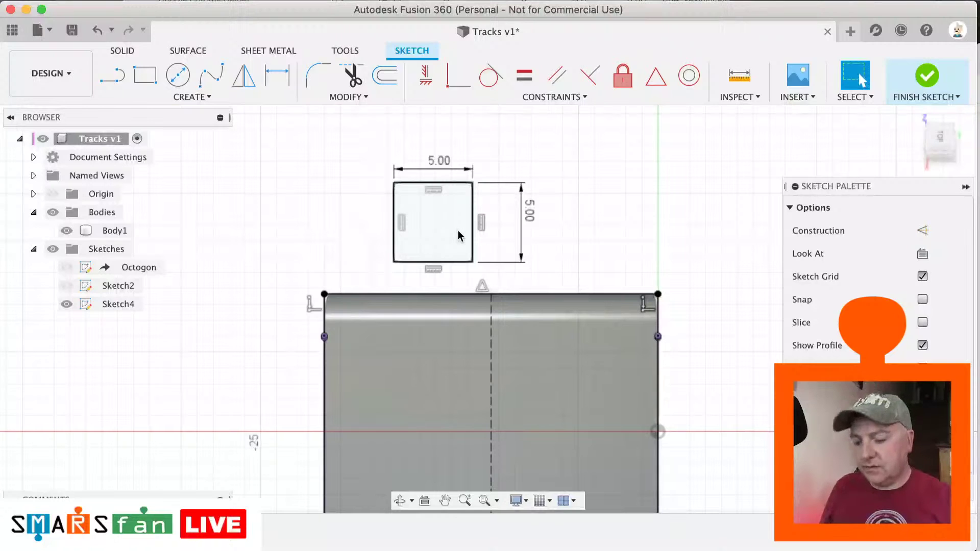
Step: Draw a vertical construction line through the square, joining the midpoints of its upper and lower edges
key("l")
key("x")
left_click(433, 182)
left_click(434, 263)
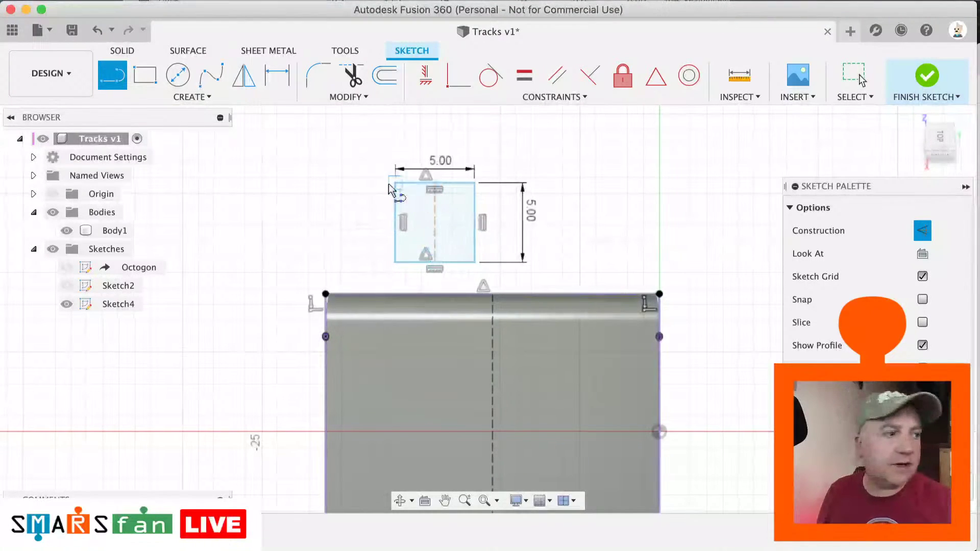
left_click(854, 76)
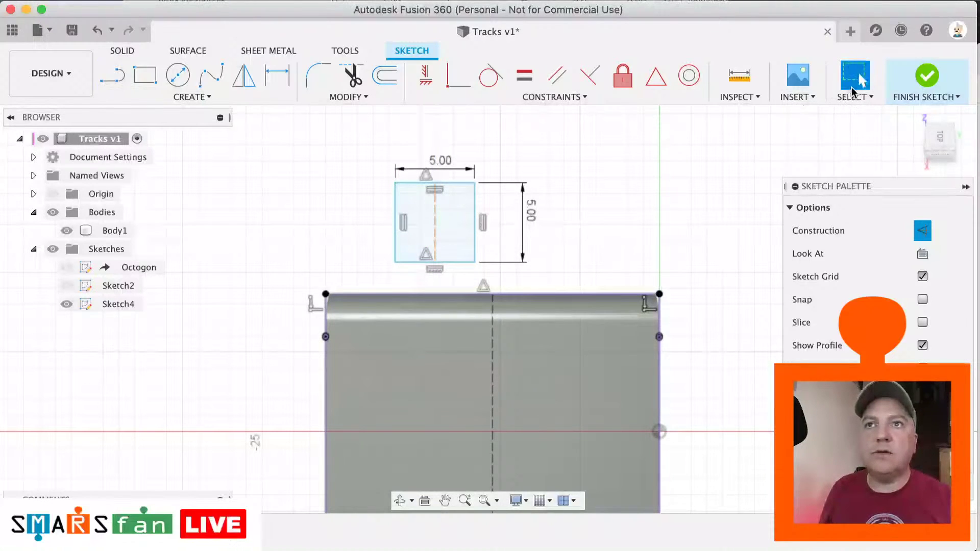
Step: Make the square's centre line collinear with the body's vertical centre line, and its upper edge collinear with the body's upper edge
left_click(434, 238)
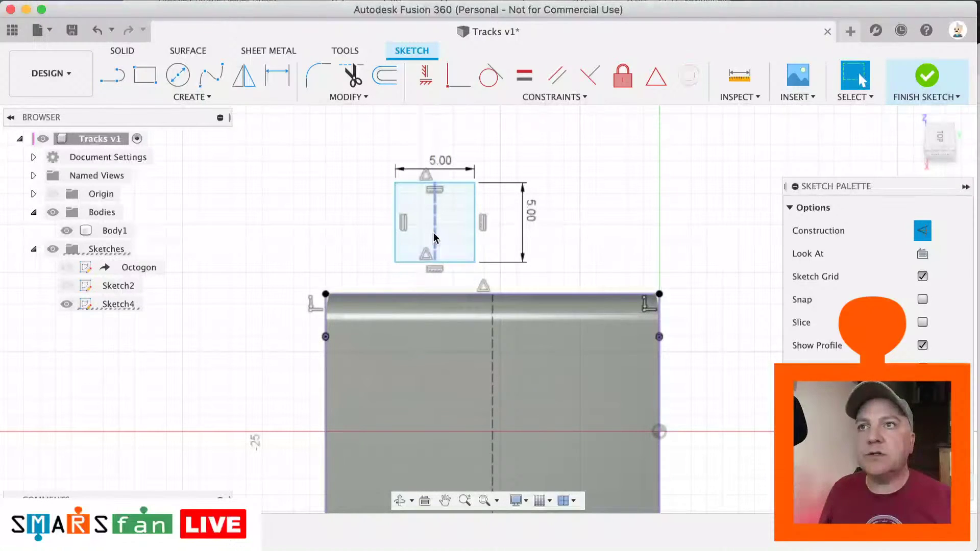
left_click(555, 97)
left_click(483, 260)
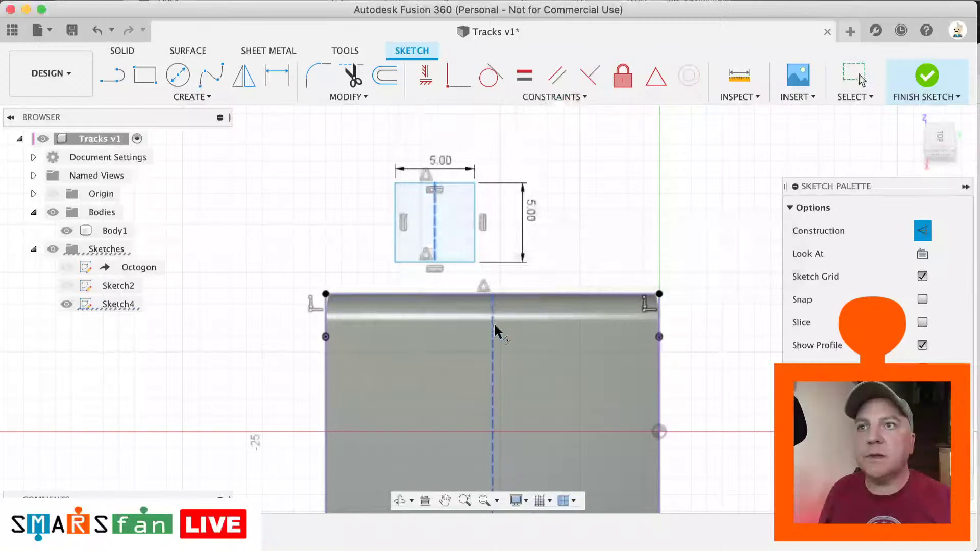
left_click(494, 330)
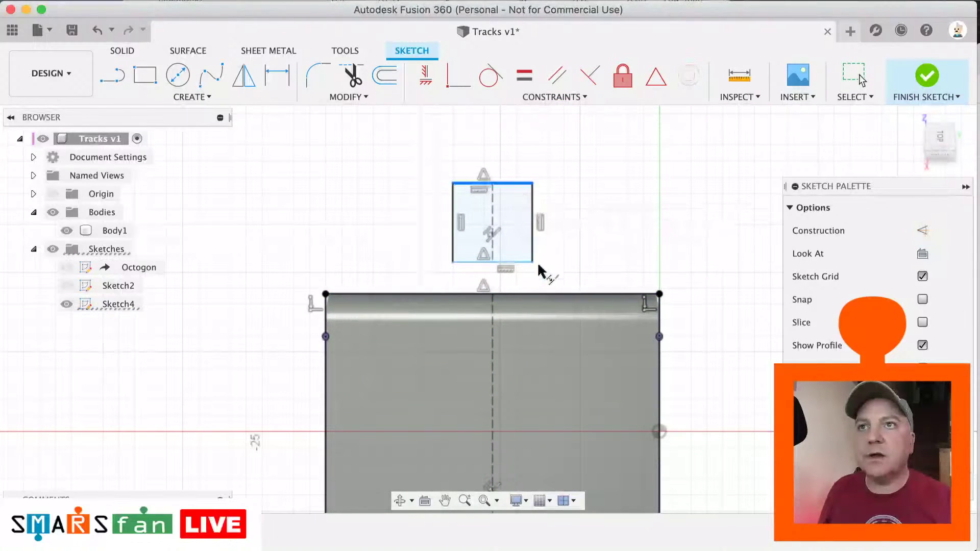
left_click(546, 294)
scroll(602, 230, "down", 2)
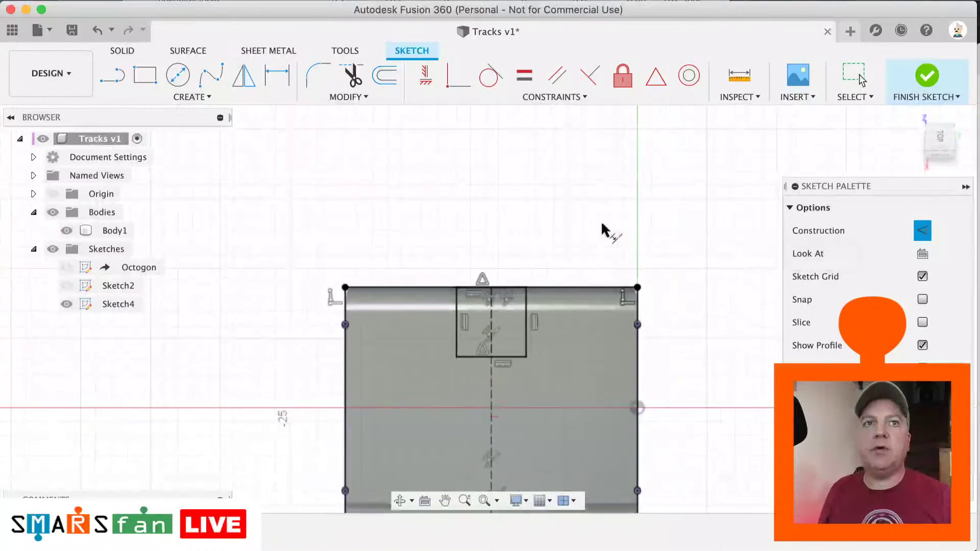
Step: Sketch a second construction rectangle about 5.8 mm high outside the body, near its lower right corner
scroll(602, 230, "up", 2)
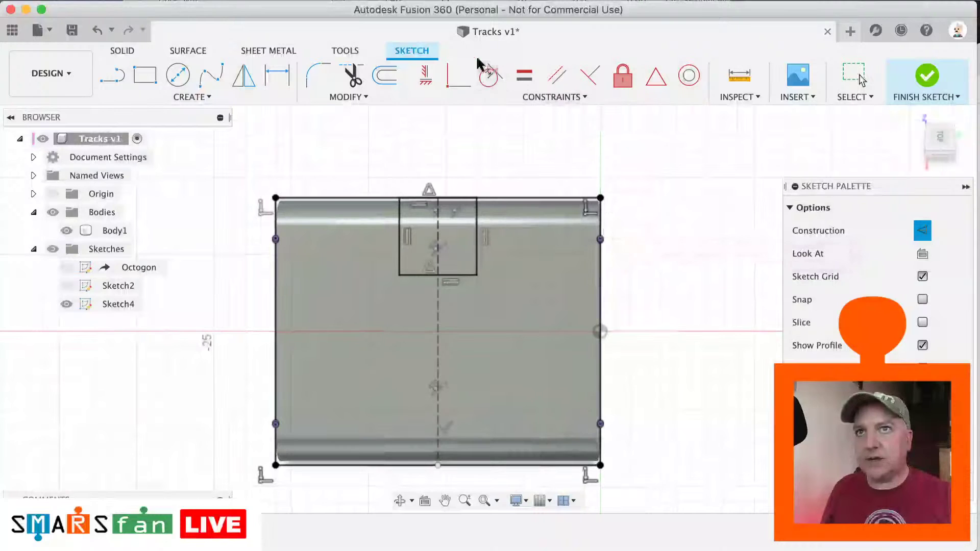
key("r")
left_click(656, 360)
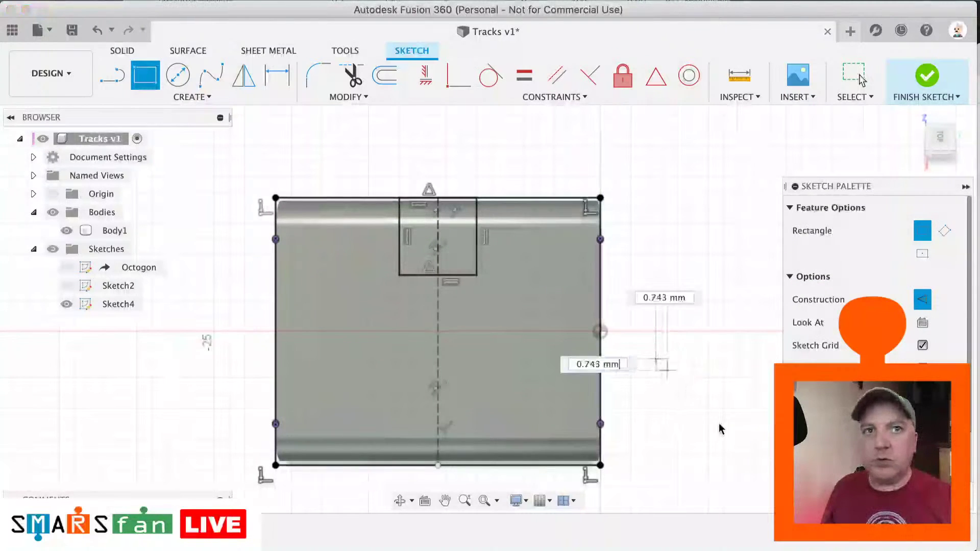
left_click(743, 449)
Step: Dimension the second rectangle to 5 mm high and 5 mm wide
key("d")
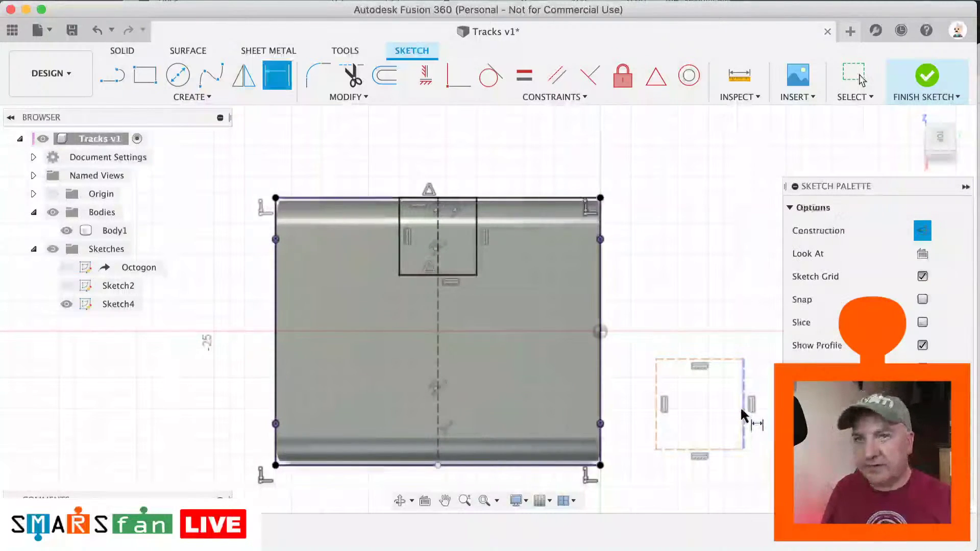
left_click(756, 413)
left_click(760, 415)
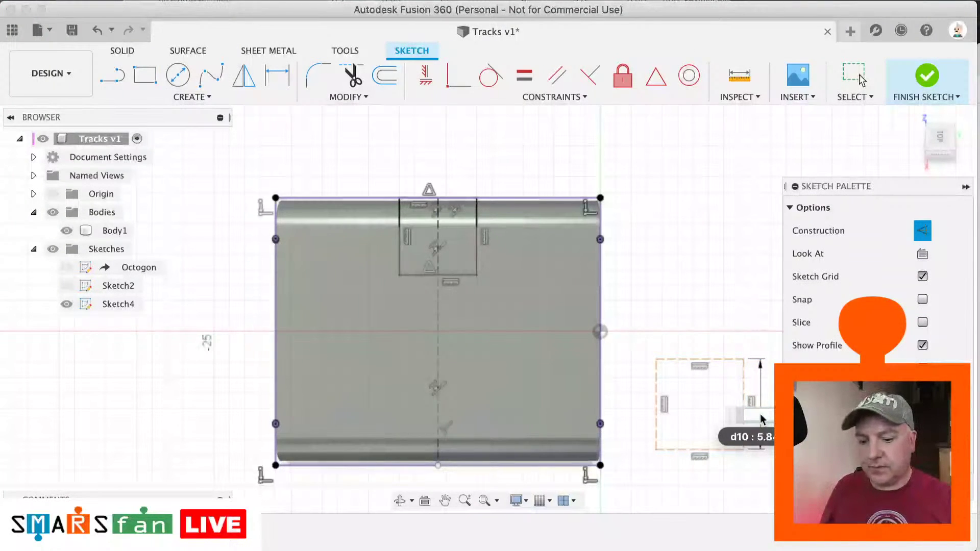
type("5")
key("Return")
left_click(717, 359)
left_click(710, 326)
type("5")
key("Return")
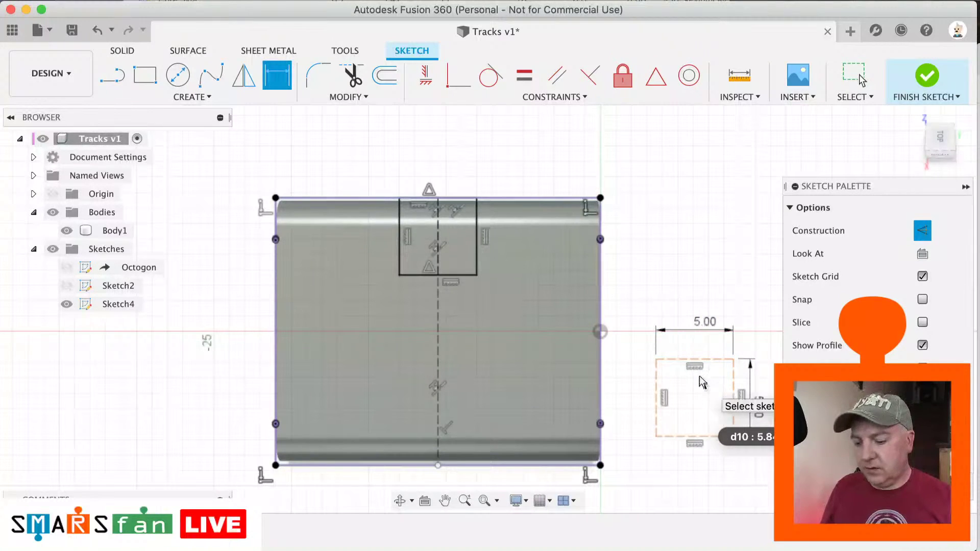
Step: Draw a vertical construction line joining the midpoints of the second square's upper and lower edges
key("l")
left_click(694, 359)
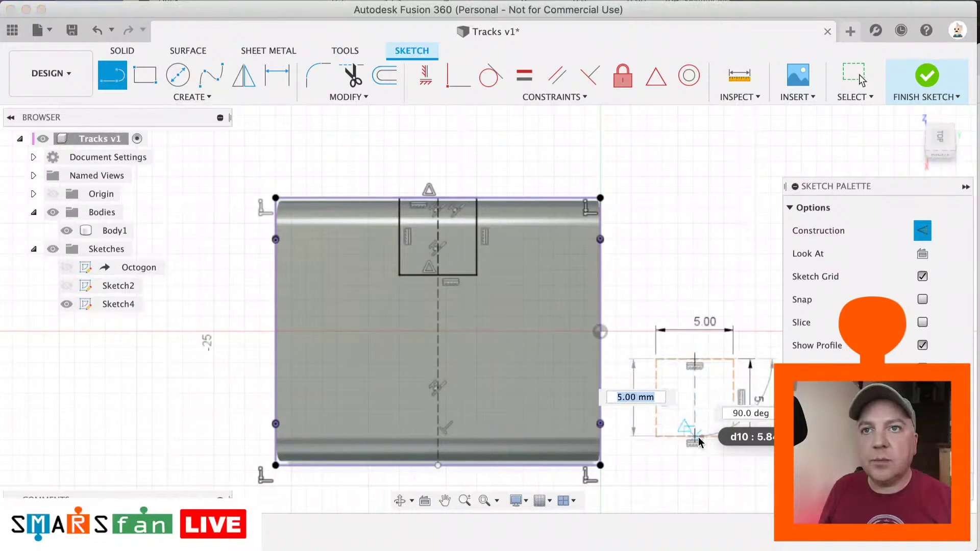
left_click(696, 437)
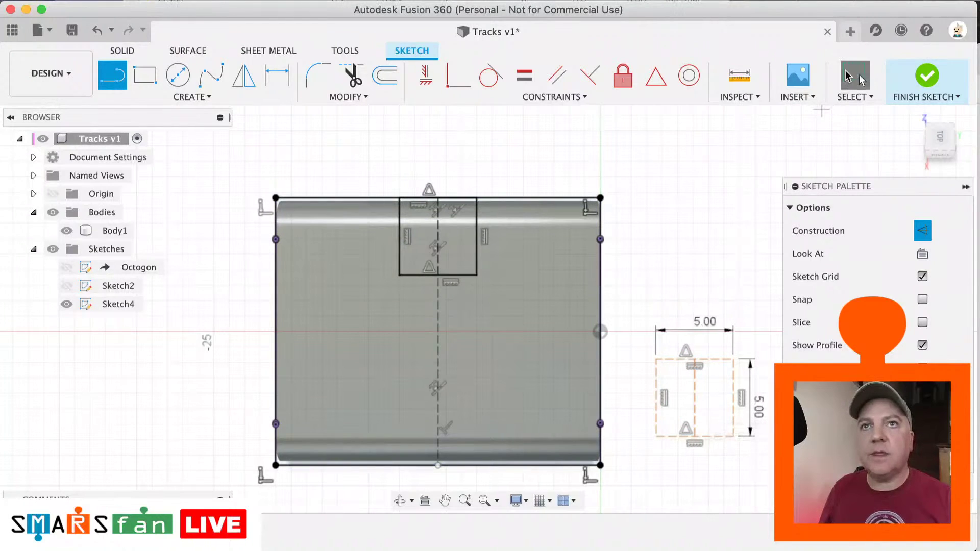
key("Escape")
Step: Make the second square's centre line collinear with the body's centre line, and its lower edge collinear with the body's lower edge
left_click(695, 378)
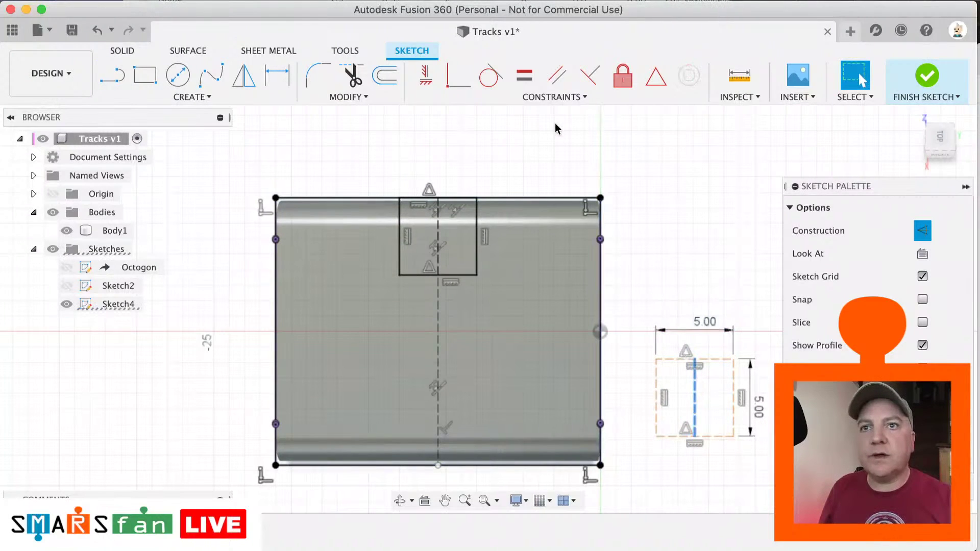
left_click(563, 96)
left_click(503, 274)
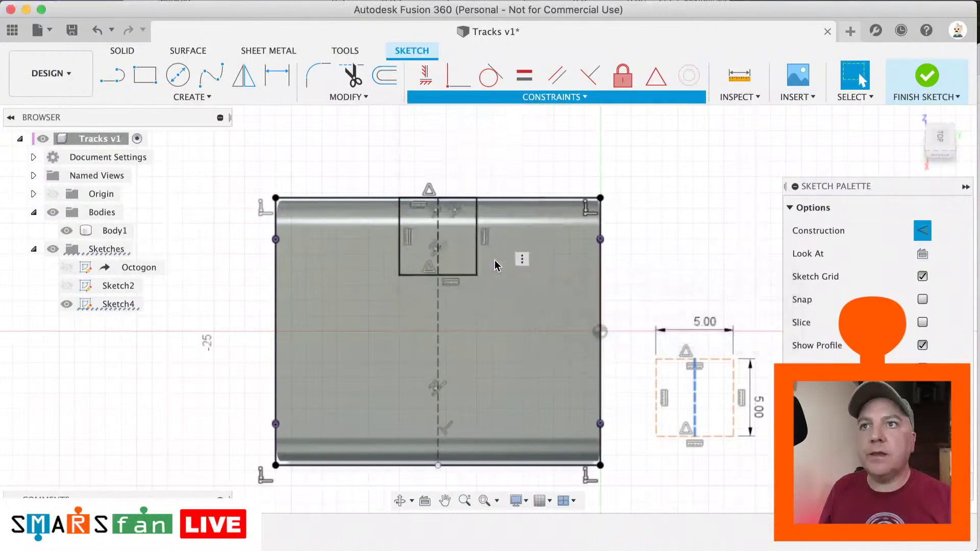
left_click(438, 339)
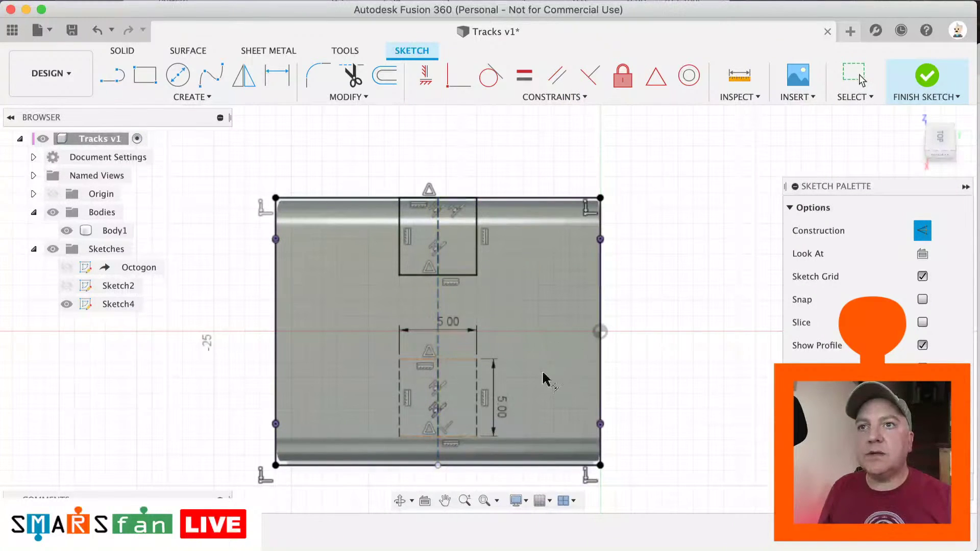
left_click(462, 437)
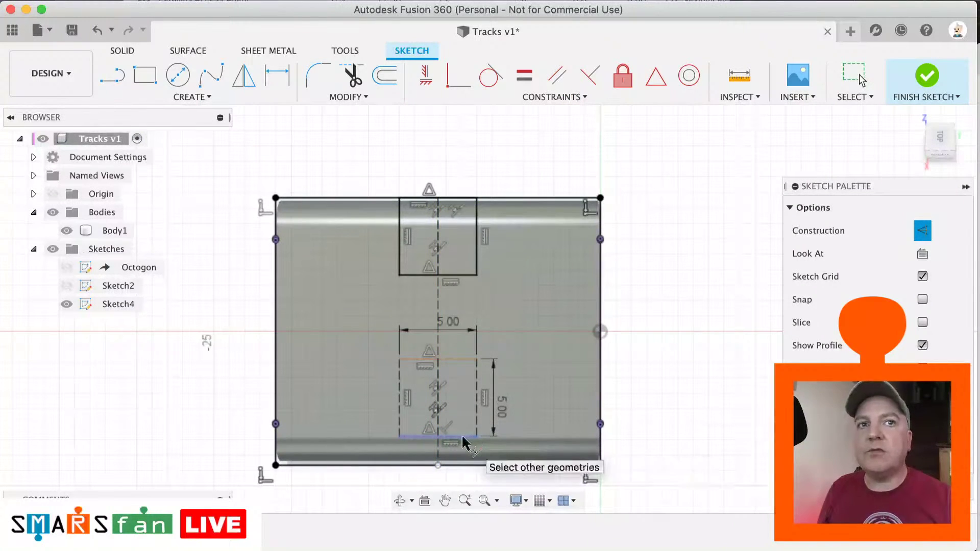
left_click(463, 465)
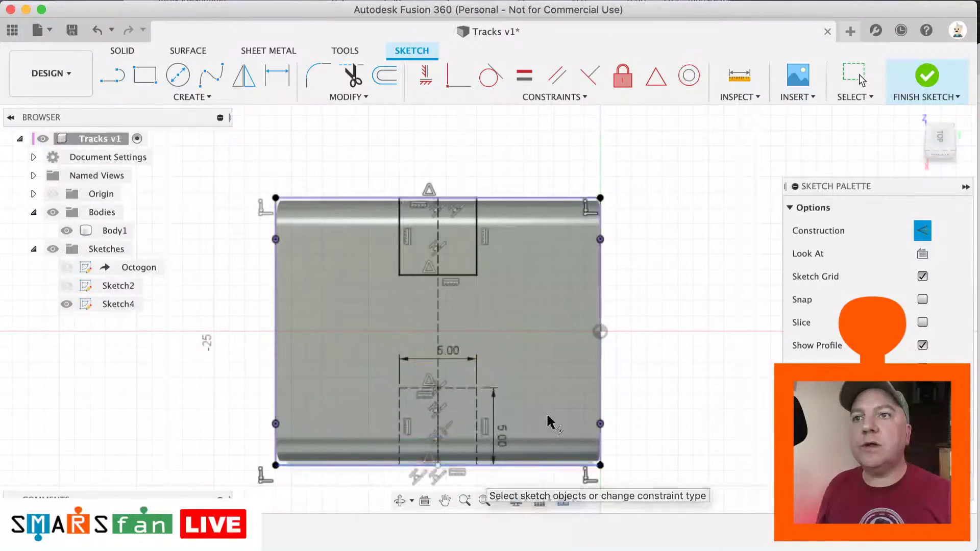
key("Escape")
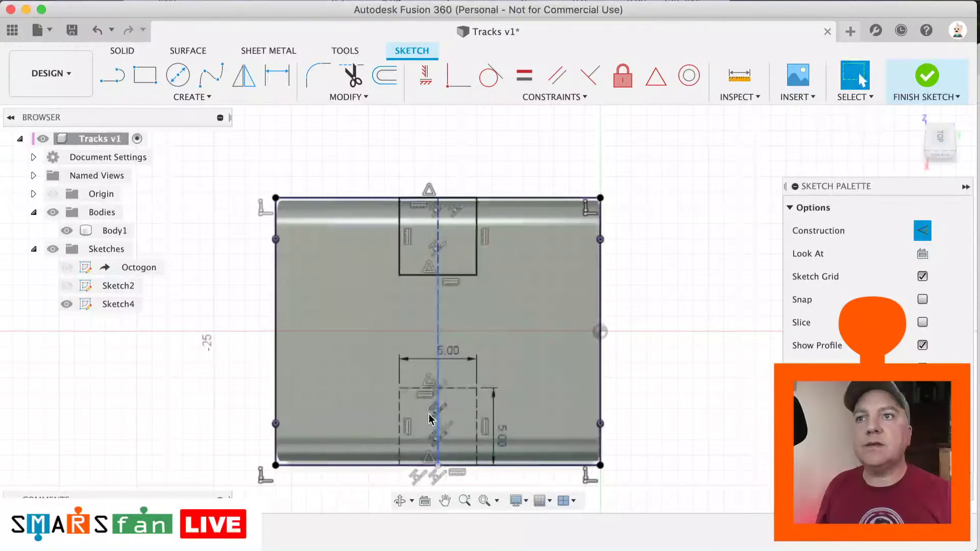
Step: Convert the edges of the lower square from construction to normal sketch lines
key("x")
left_click(401, 416)
left_click(476, 423)
key("x")
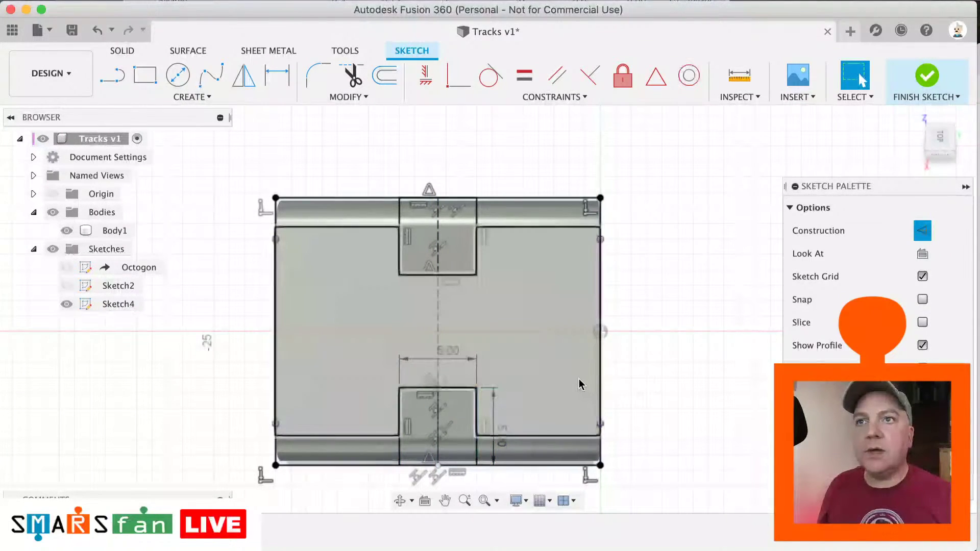
key("l")
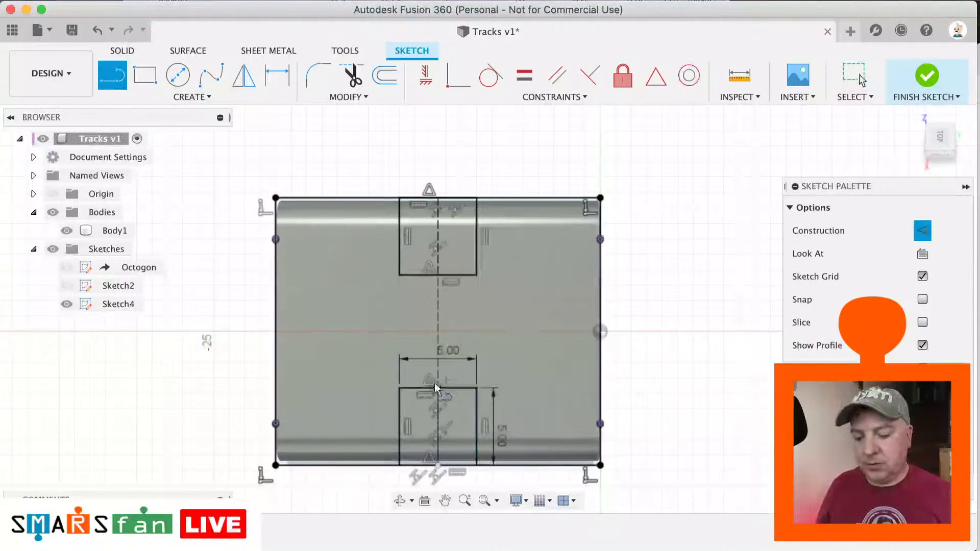
left_click(274, 391)
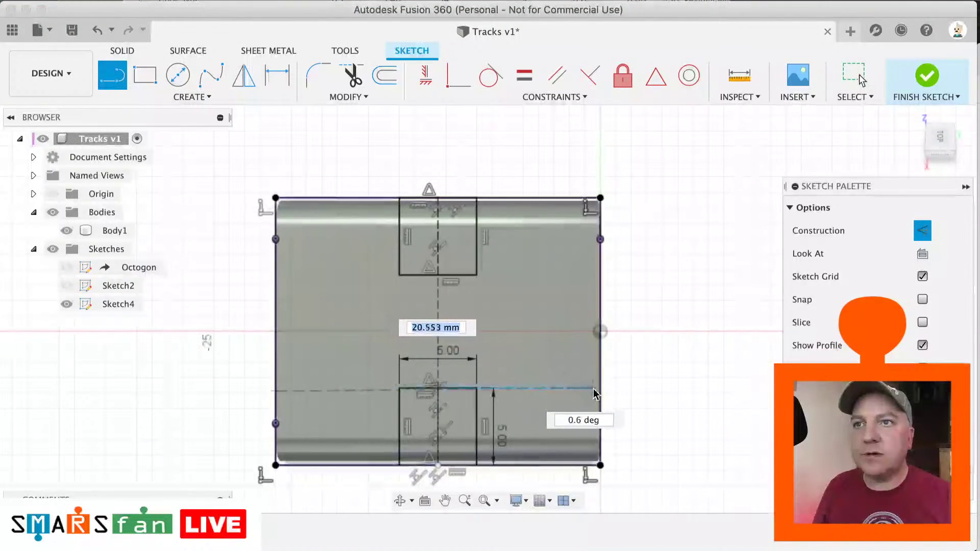
key("Escape")
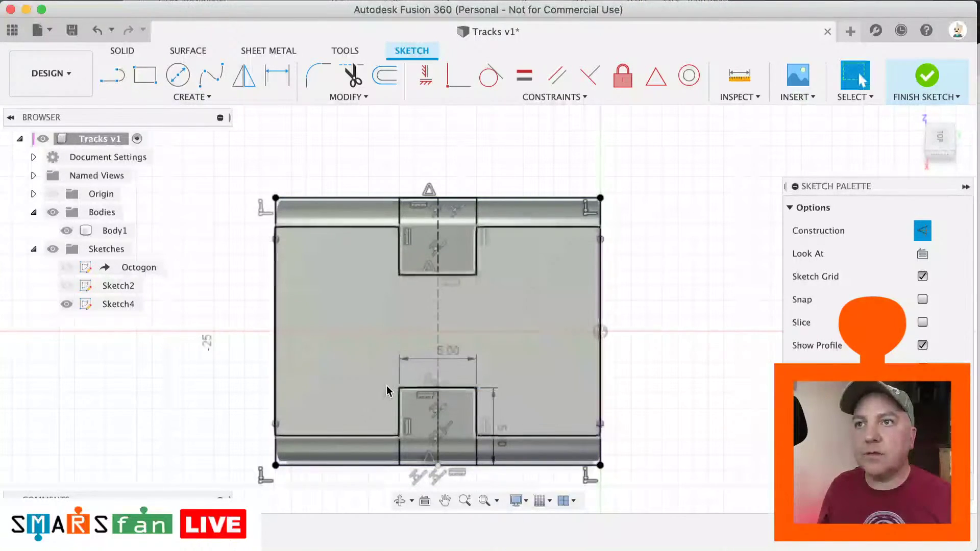
Step: Draw two horizontal construction lines from the lower square's upper corners outward, each extending past the body's side edge
left_click(400, 389)
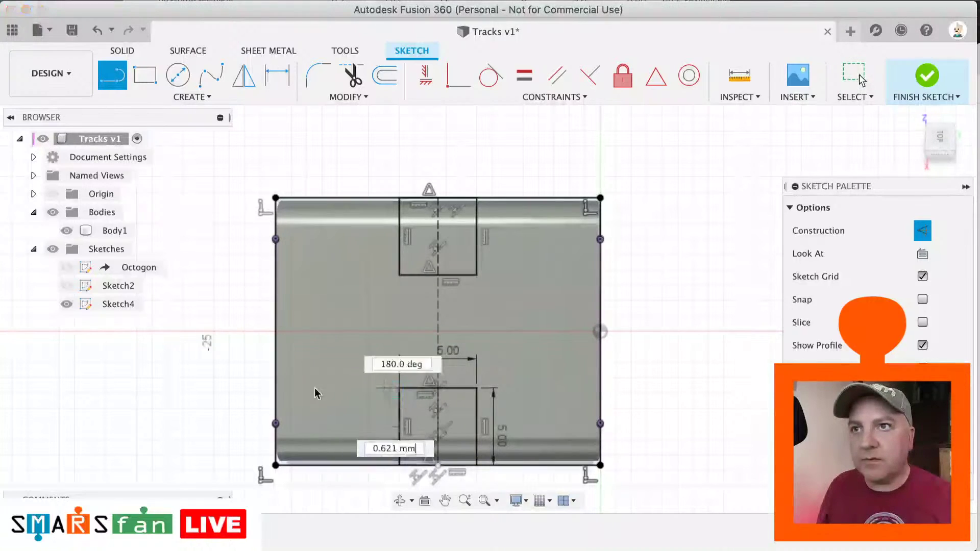
left_click(275, 390)
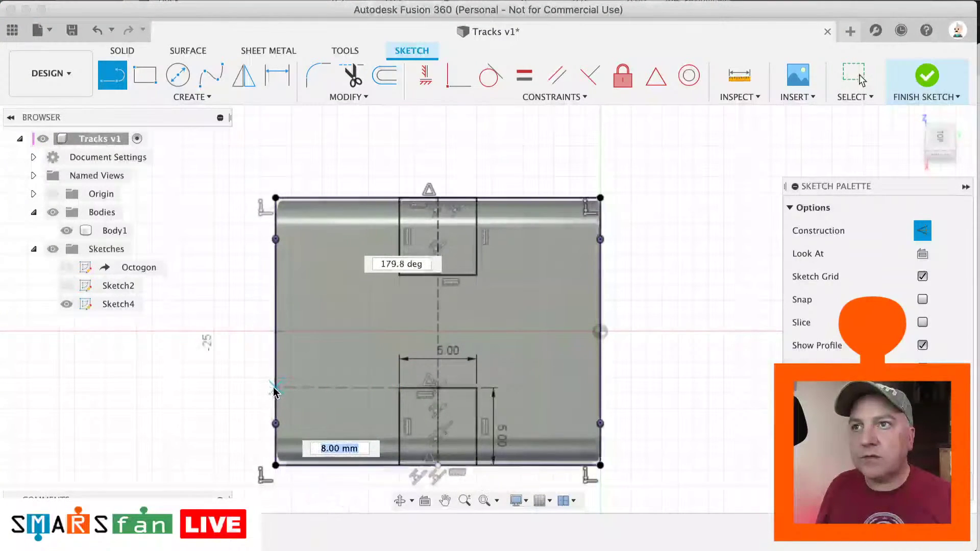
left_click(261, 388)
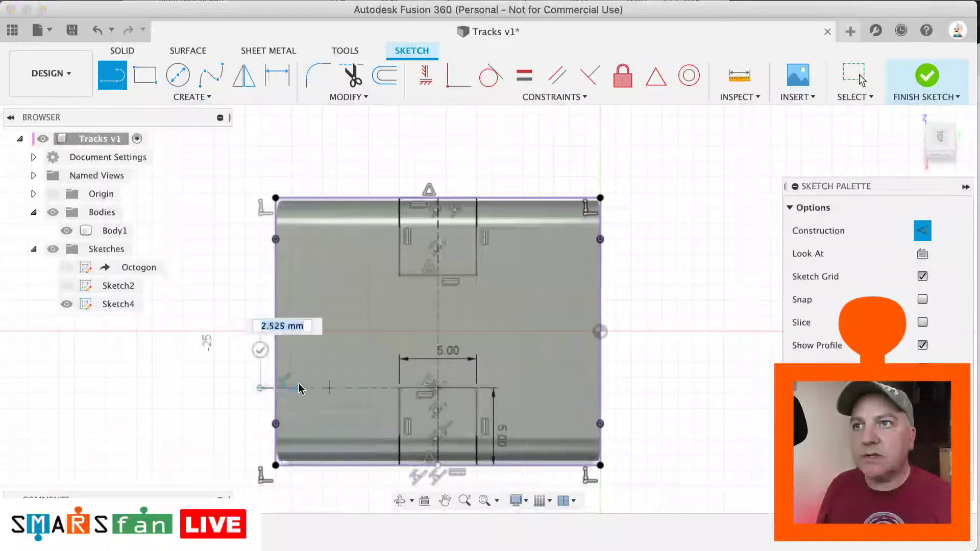
left_click(260, 353)
left_click(478, 389)
double_click(618, 391)
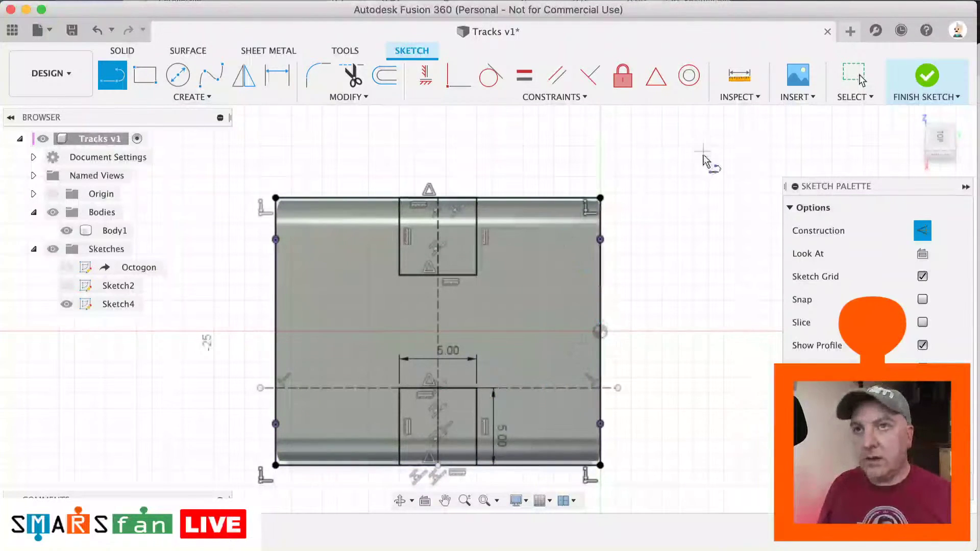
Step: Convert the two horizontal construction lines beside the lower square to normal sketch lines
left_click(841, 83)
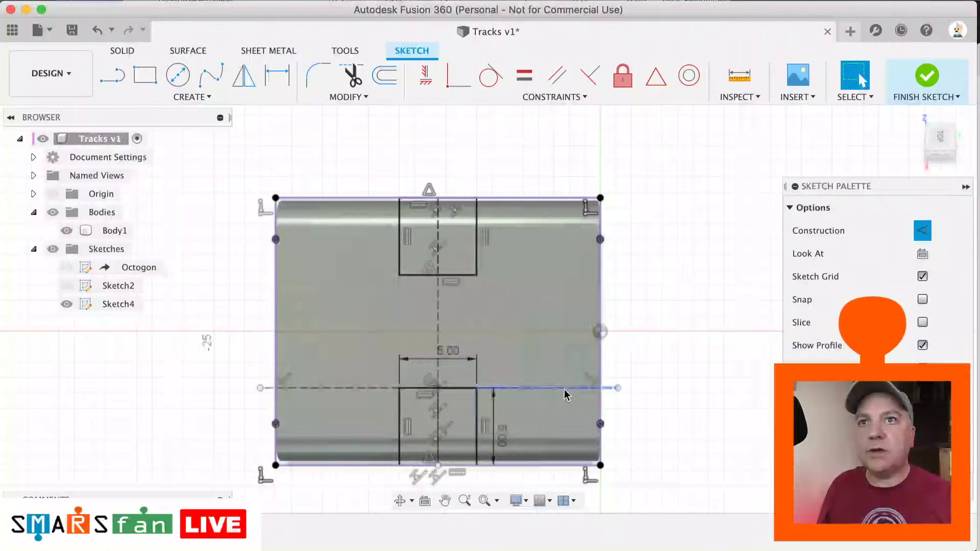
key("l")
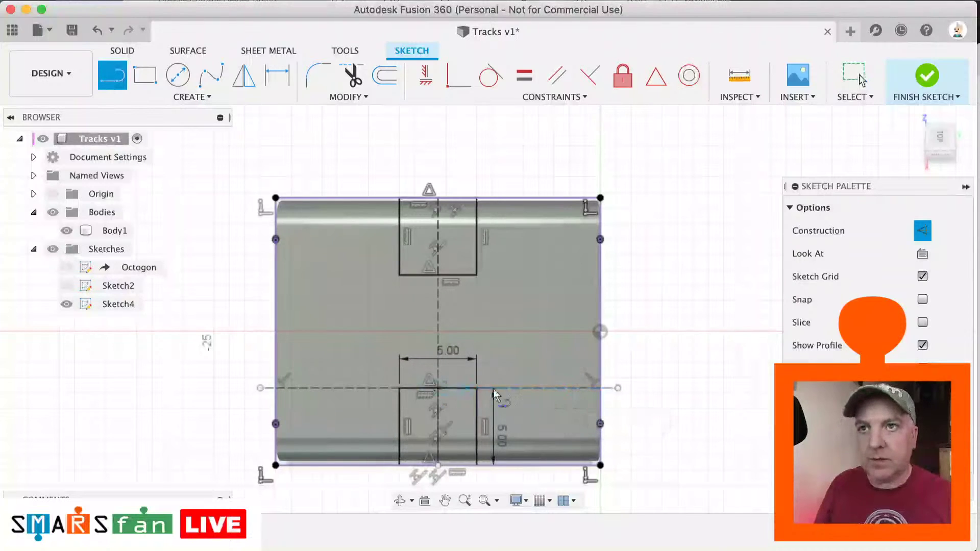
key("Escape")
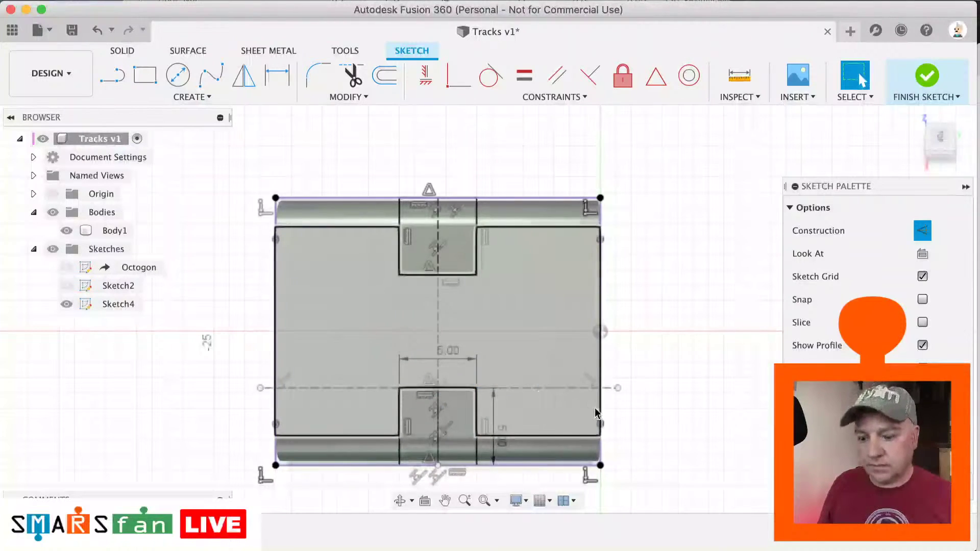
key("x")
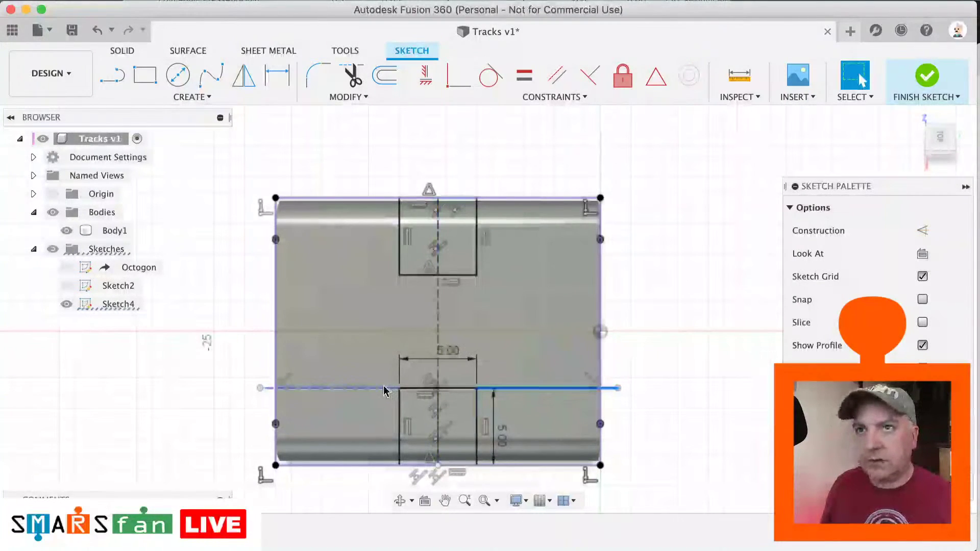
Step: Shorten the two horizontal lines so their outer ends sit on the body's side edges, and finish the sketch
left_click(262, 392)
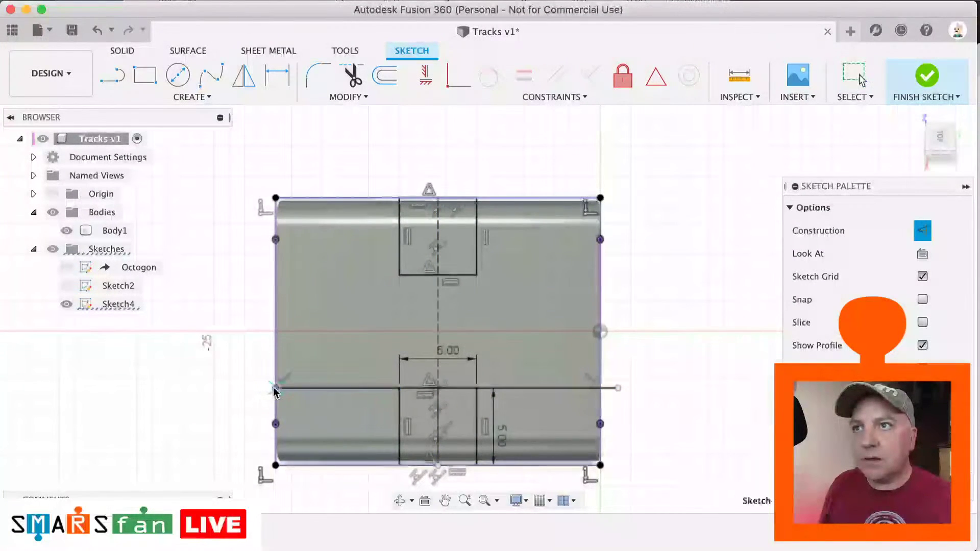
left_click(614, 389)
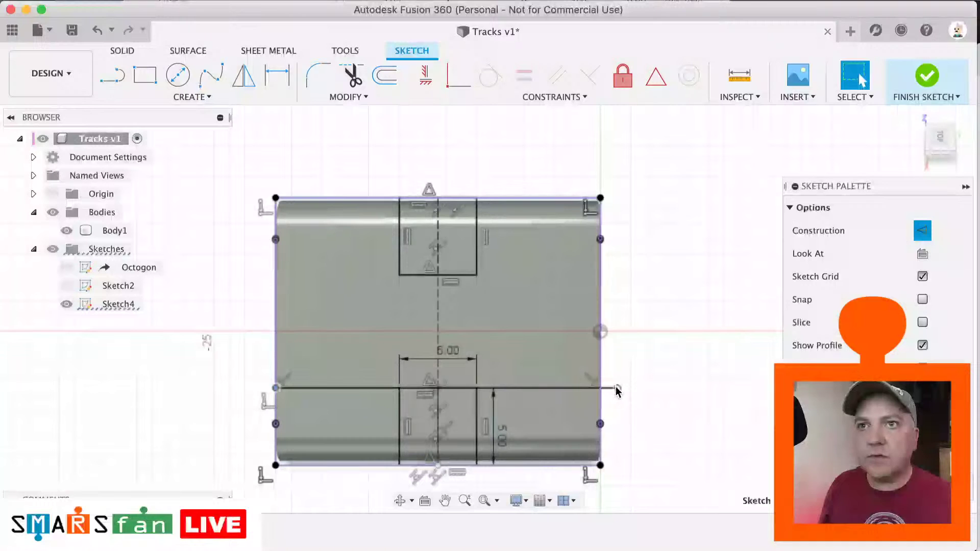
key("Delete")
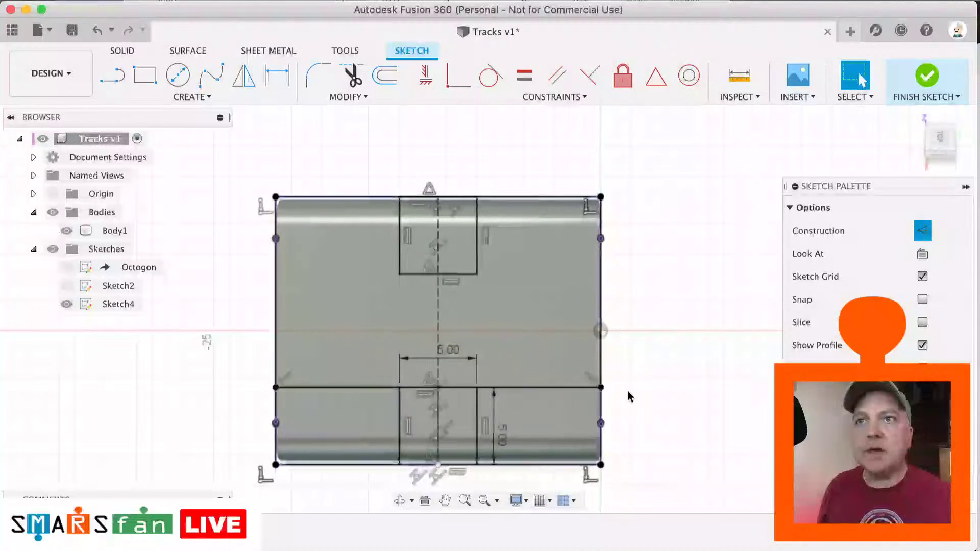
scroll(629, 397, "up", 1)
scroll(628, 392, "up", 3)
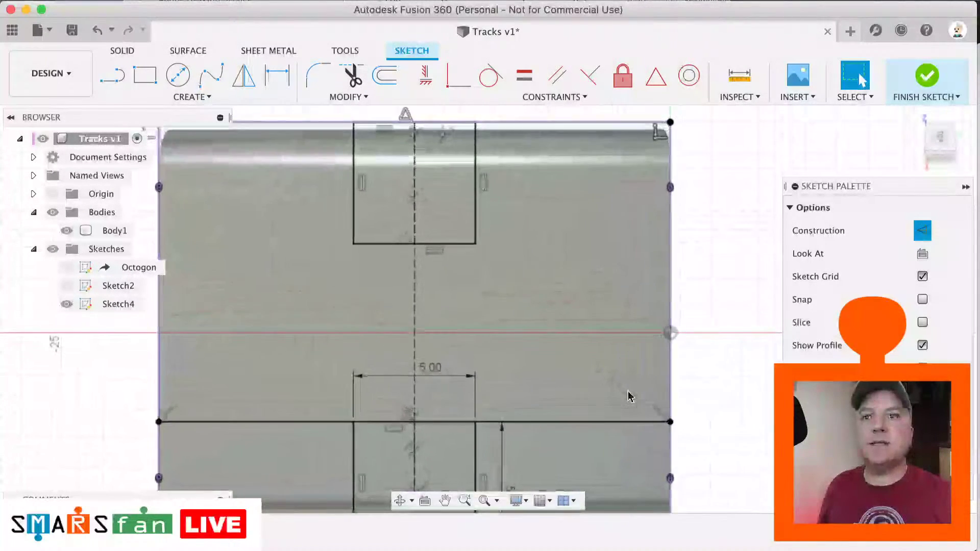
left_click(934, 84)
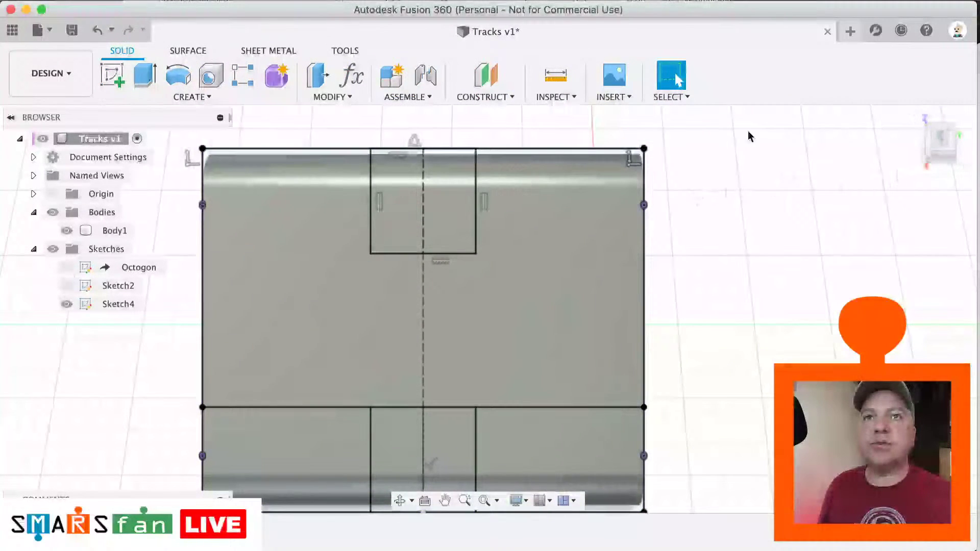
Step: Extrude the upper square and the two lower side rectangles as a cut through the whole track link body
left_click(919, 122)
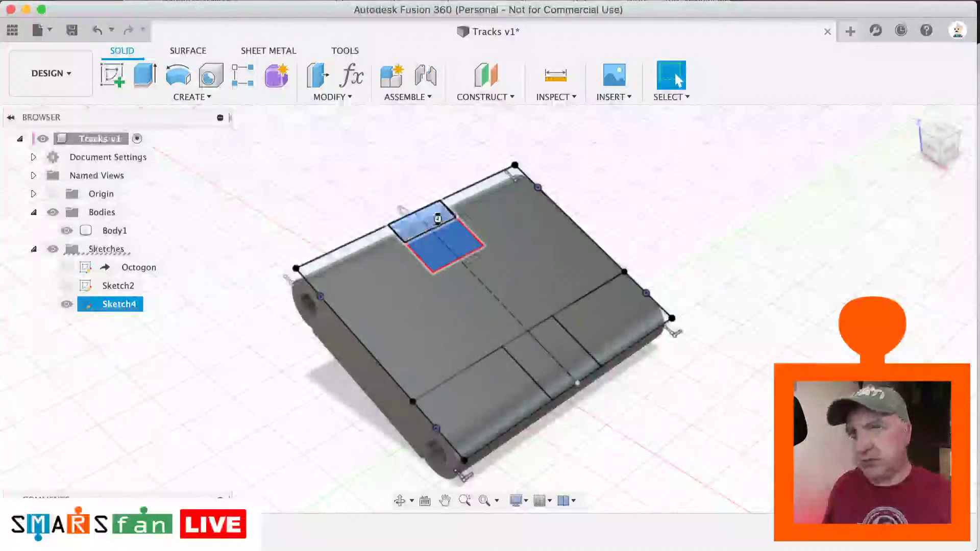
left_click(438, 219)
left_click(504, 407)
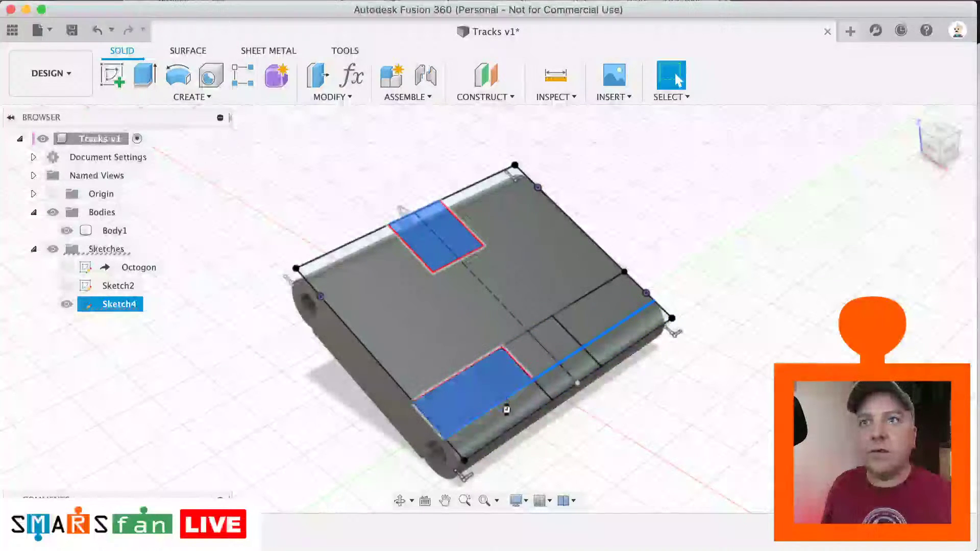
left_click(587, 314)
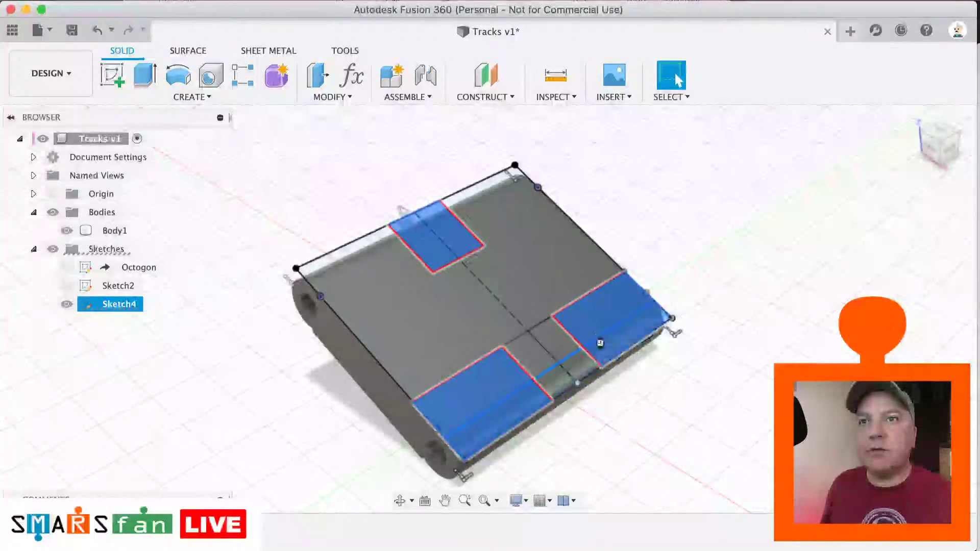
key("q")
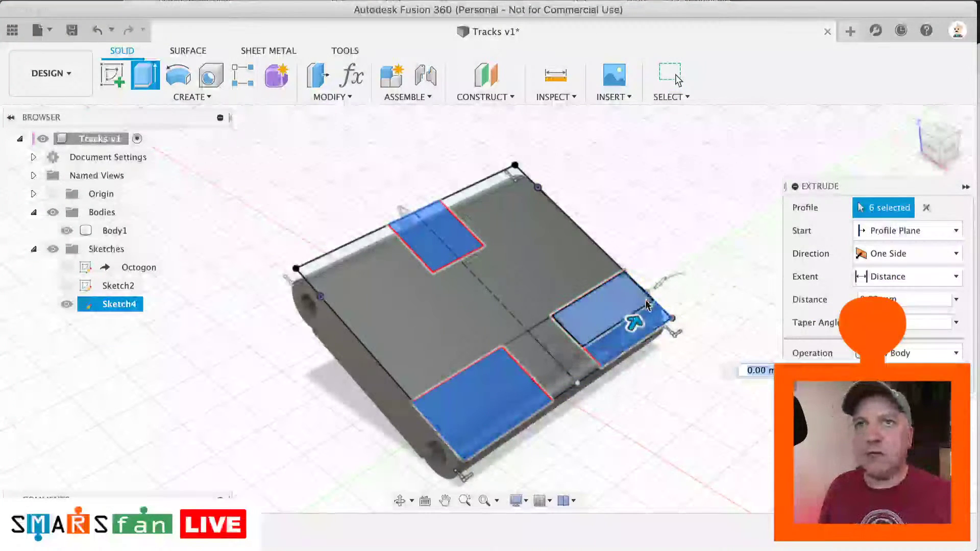
left_click_drag(638, 319, 569, 425)
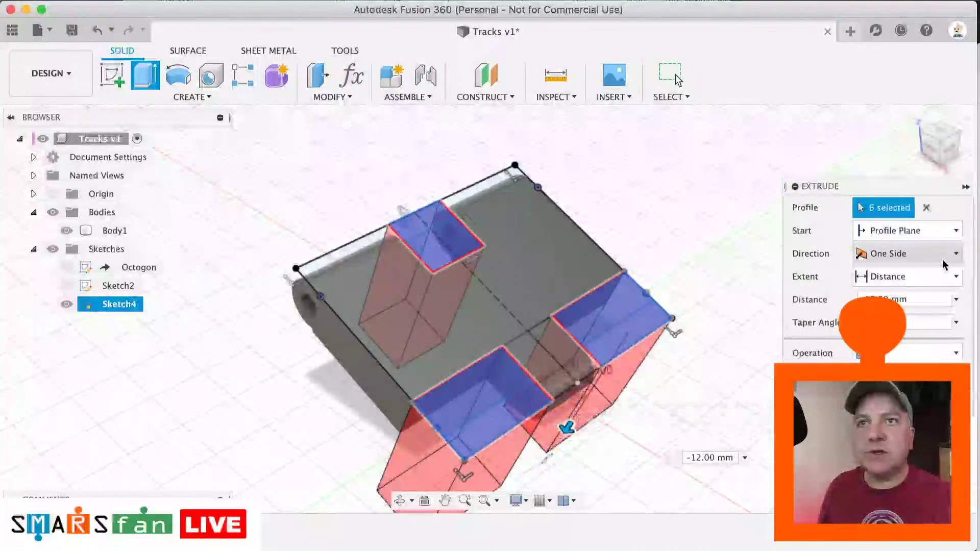
left_click(954, 278)
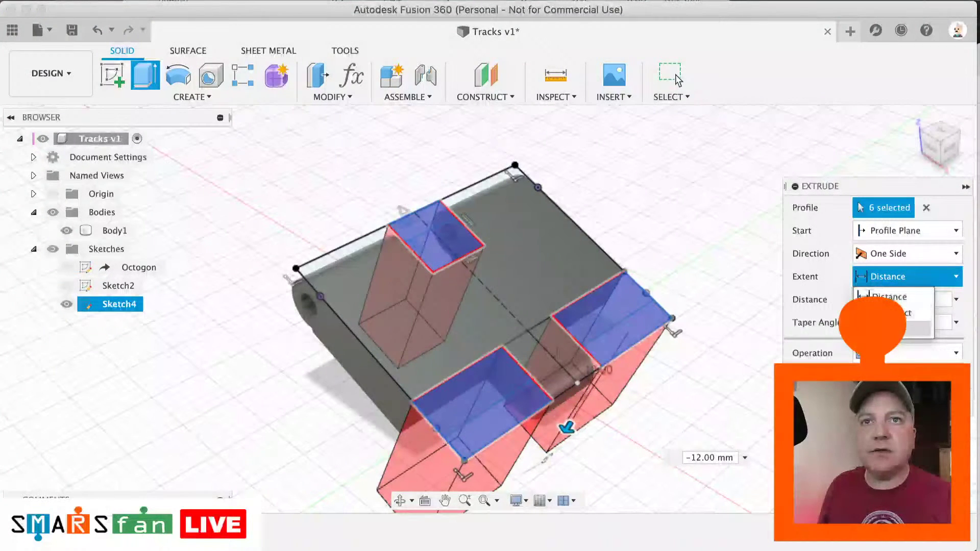
left_click(898, 329)
left_click(678, 79)
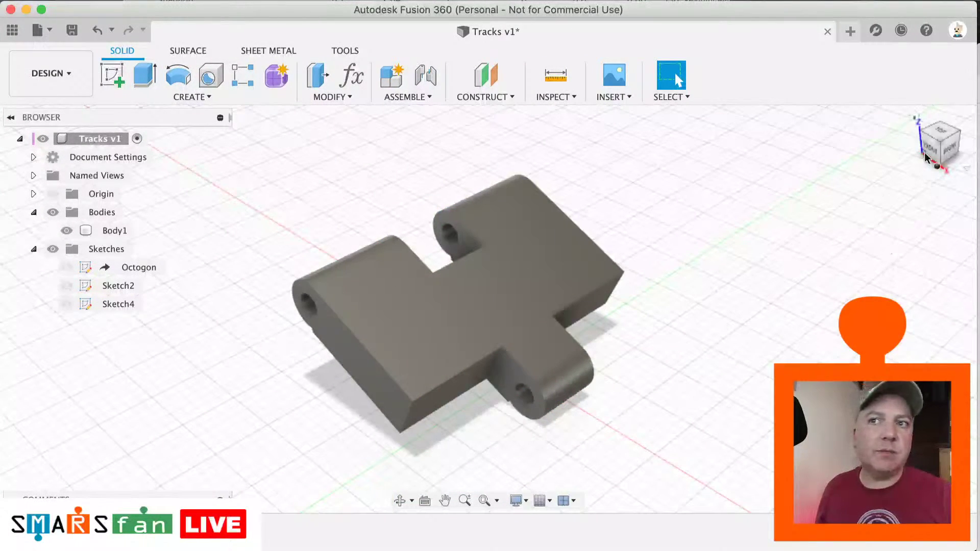
Step: Examine the link body's underside near the hinge barrels, and open Sketch2 to inspect the lower edge of the link outline
left_click(939, 145)
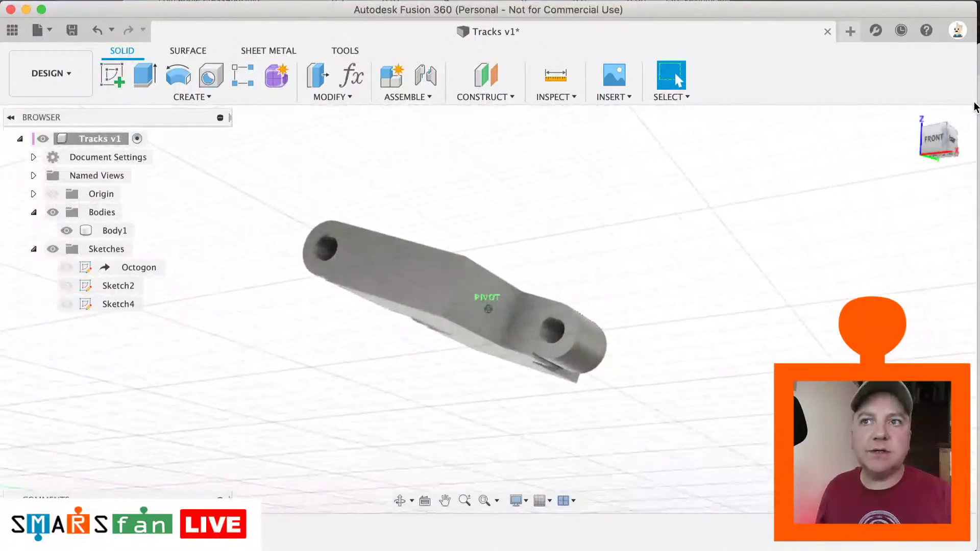
middle_click_drag(488, 309, 489, 309, "shift")
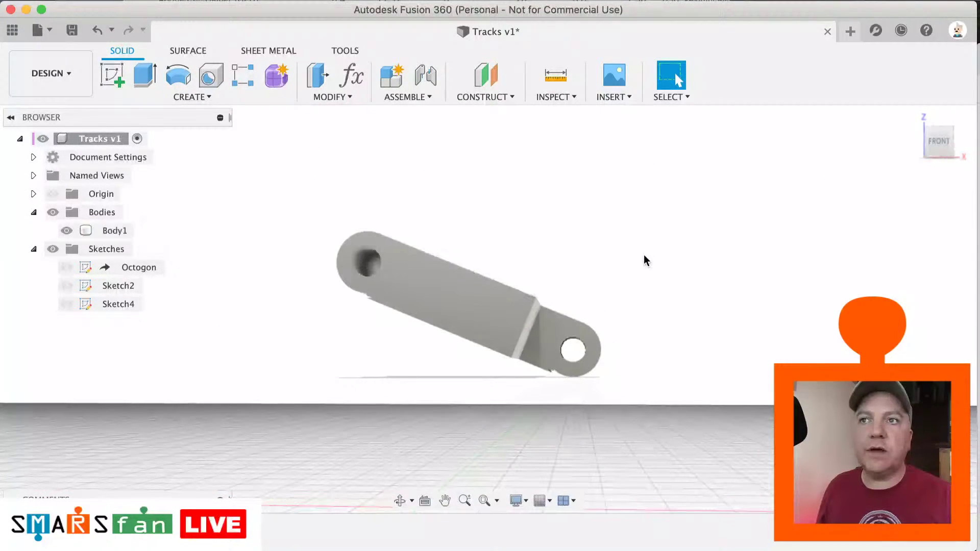
middle_click_drag(927, 155, 964, 159, "shift")
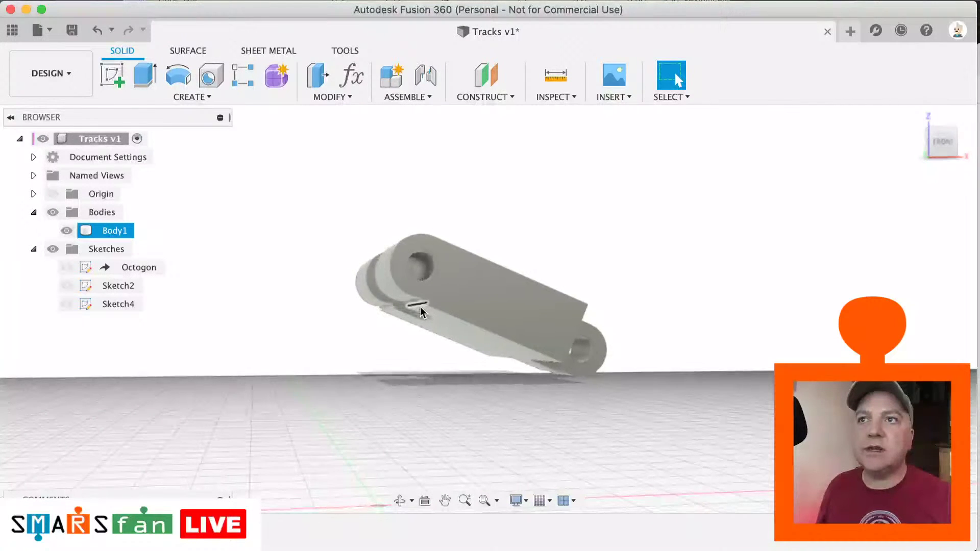
scroll(420, 313, "up", 10)
scroll(420, 312, "down", 2)
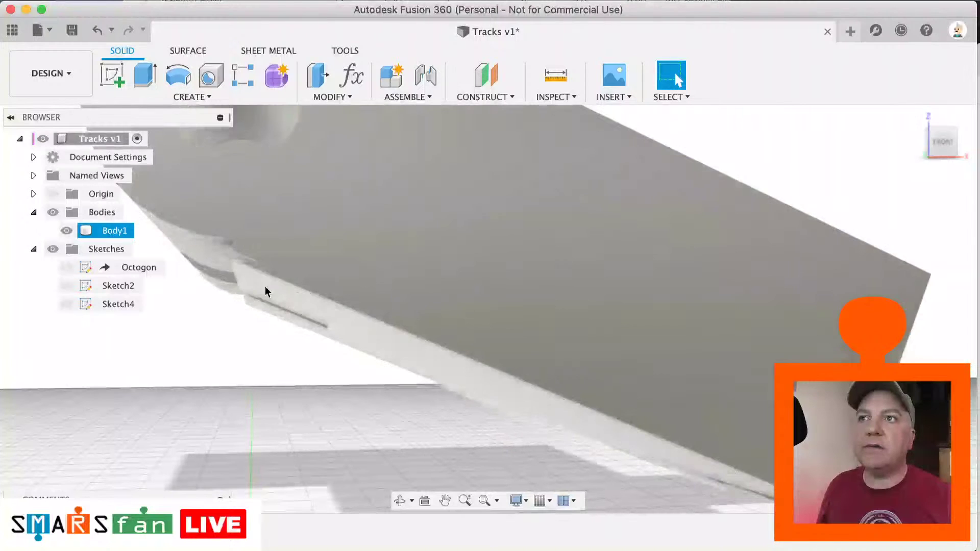
left_click(140, 478)
double_click(115, 286)
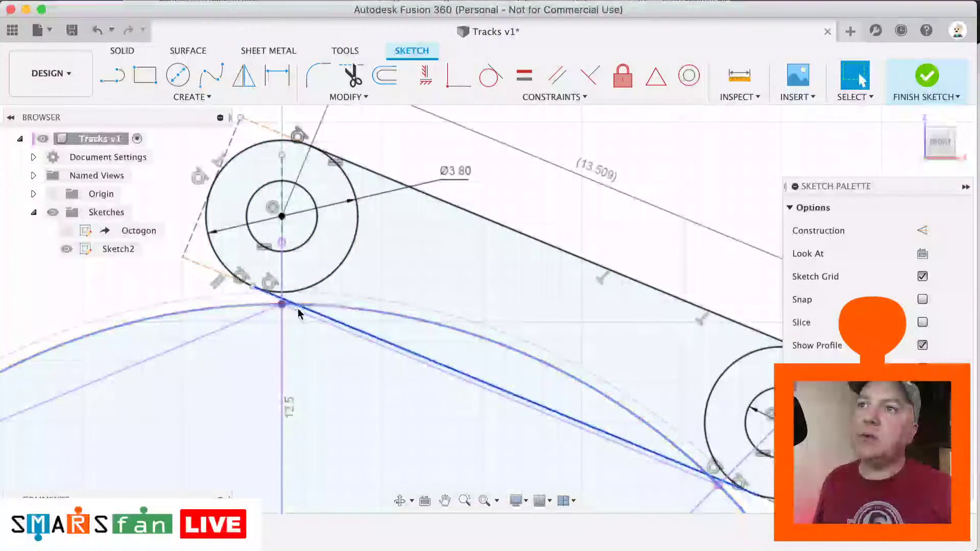
scroll(347, 379, "down", 4)
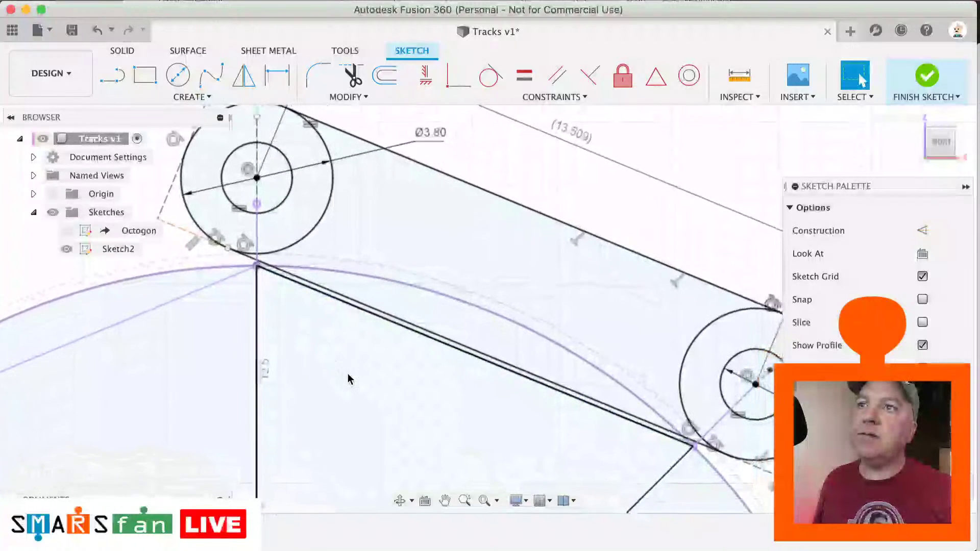
scroll(347, 374, "down", 3)
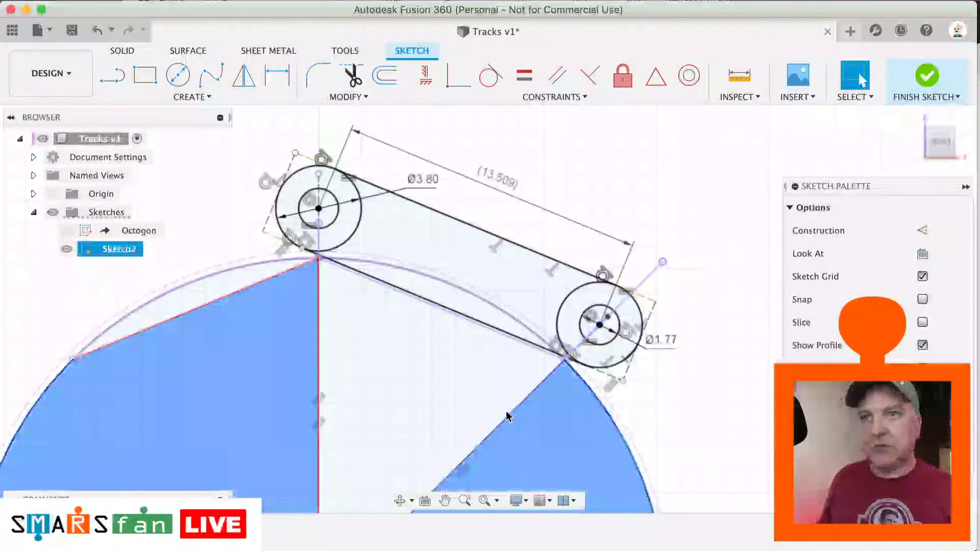
Step: Try to switch the radial line running to the lower hinge circle to construction
key("x")
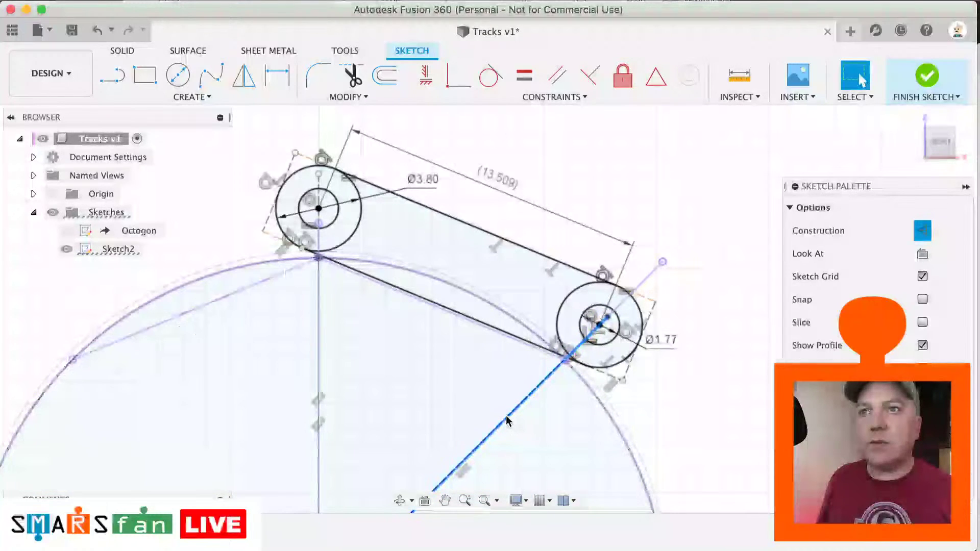
left_click(364, 350)
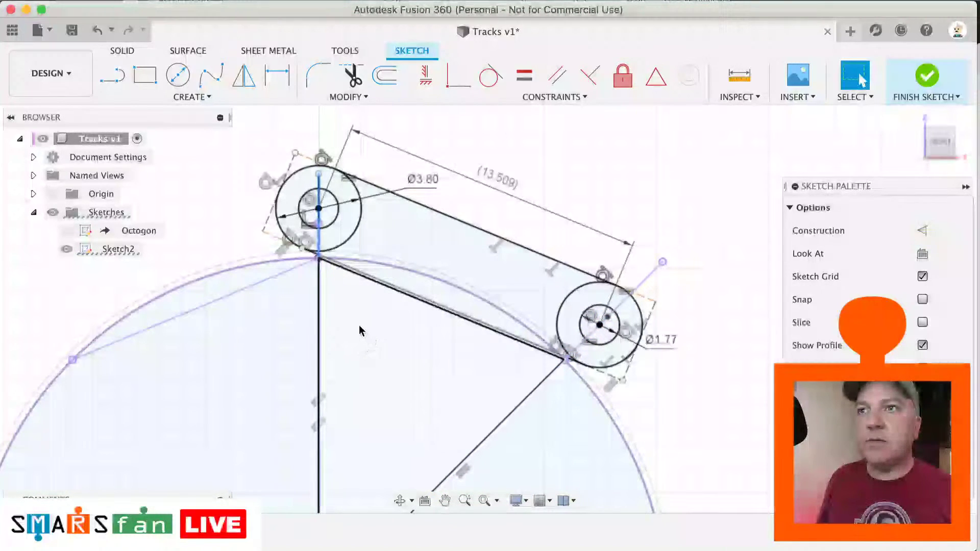
left_click(357, 281)
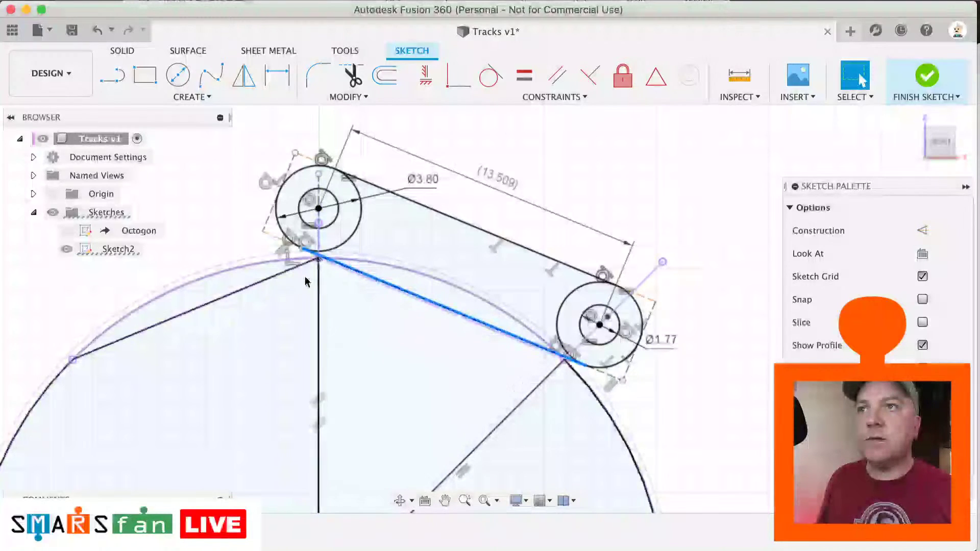
Step: Edit the link's base extrusion to add the missing thin profiles along the outline's lower edge, and apply the change
left_click(236, 267)
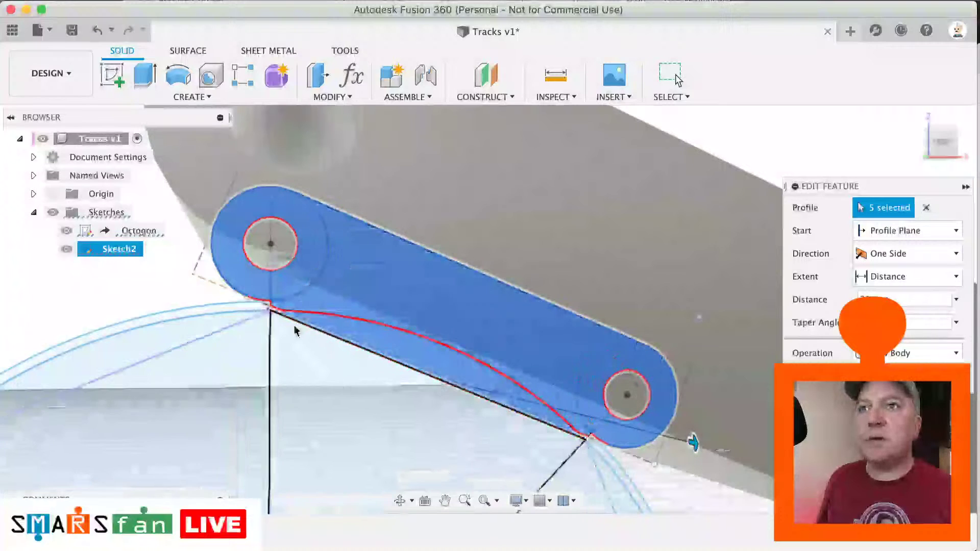
scroll(299, 331, "up", 3)
scroll(298, 331, "left", 2)
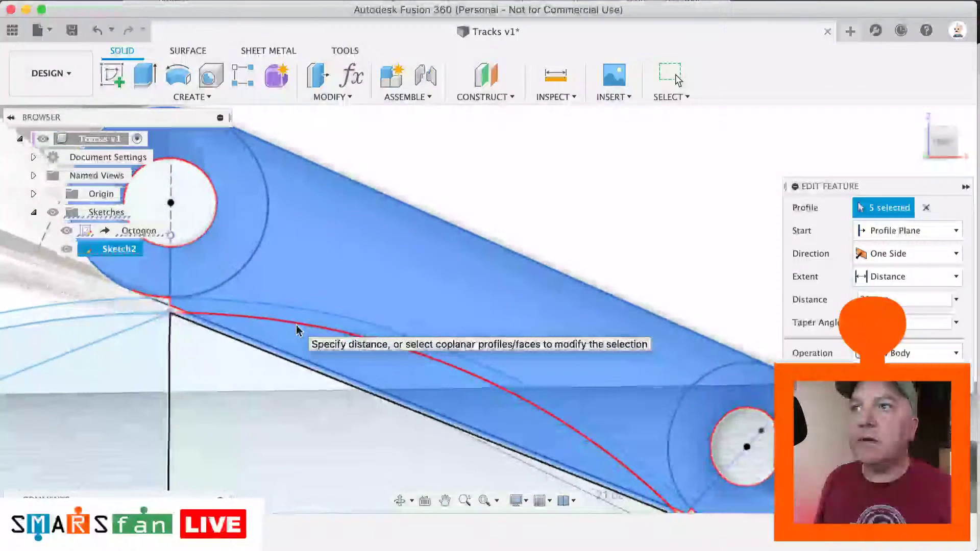
left_click(164, 308)
scroll(496, 375, "up", 3)
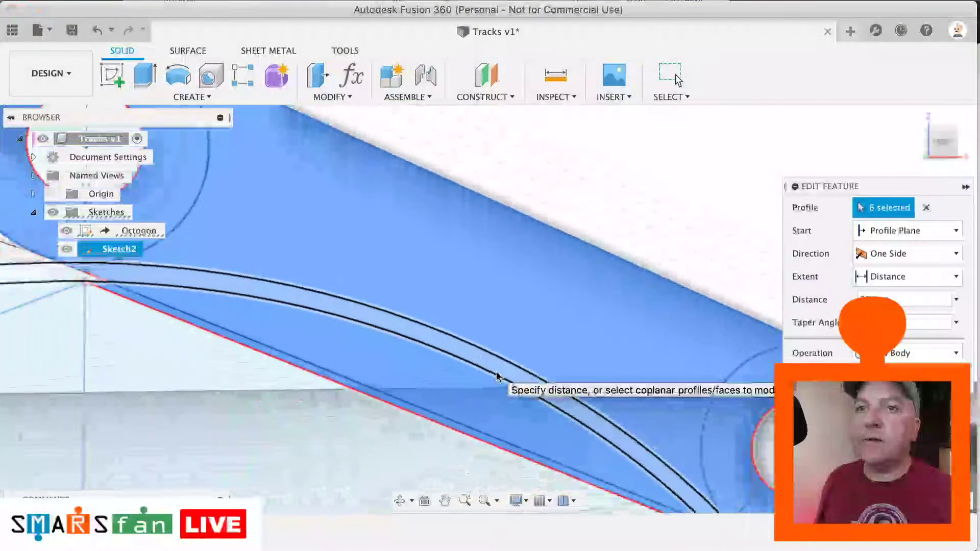
scroll(497, 376, "right", 1)
scroll(497, 377, "right", 2)
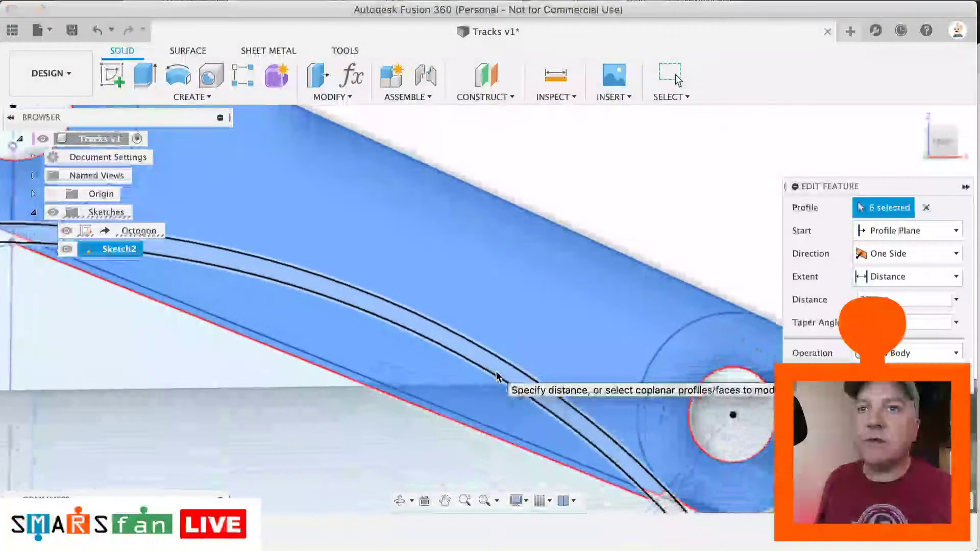
scroll(665, 491, "right", 2)
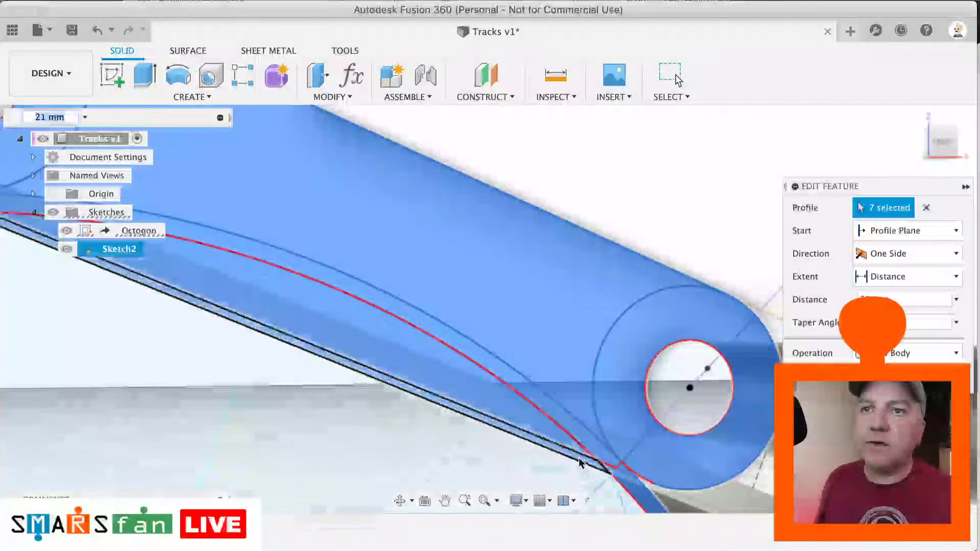
left_click(579, 462)
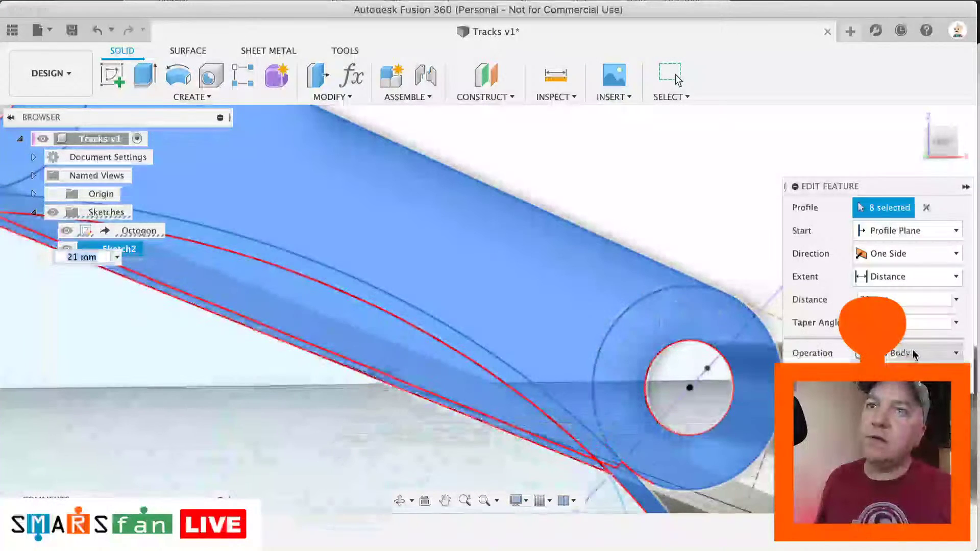
left_click(901, 383)
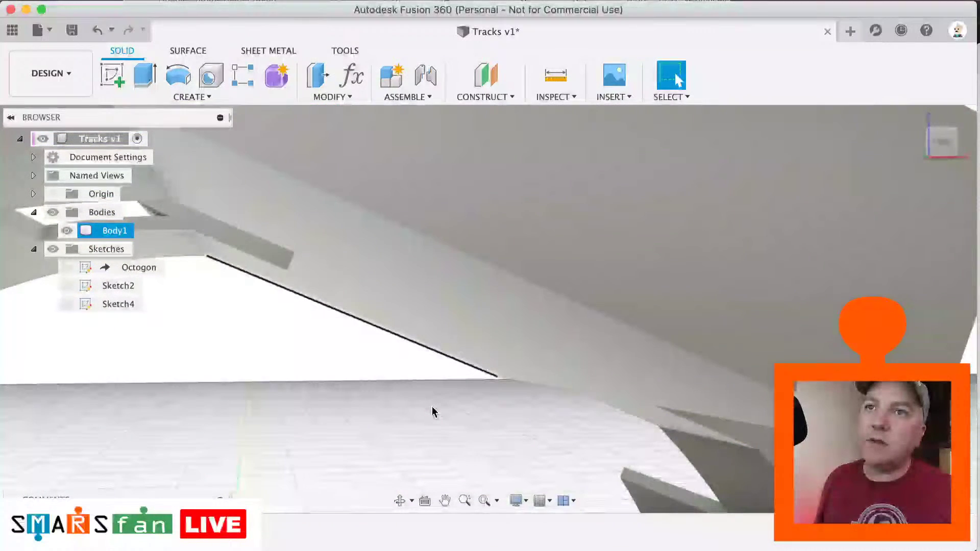
left_click(432, 408)
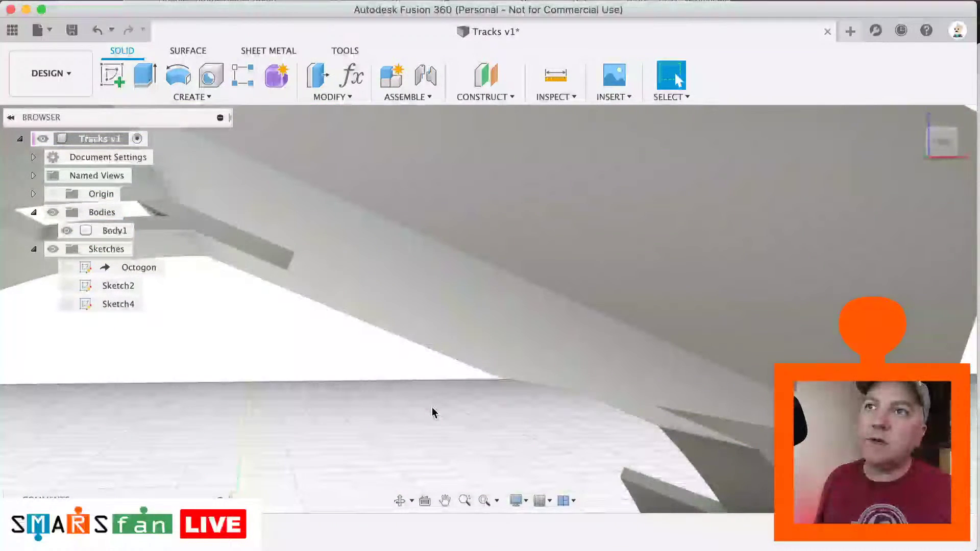
right_click(433, 412)
left_click(205, 349)
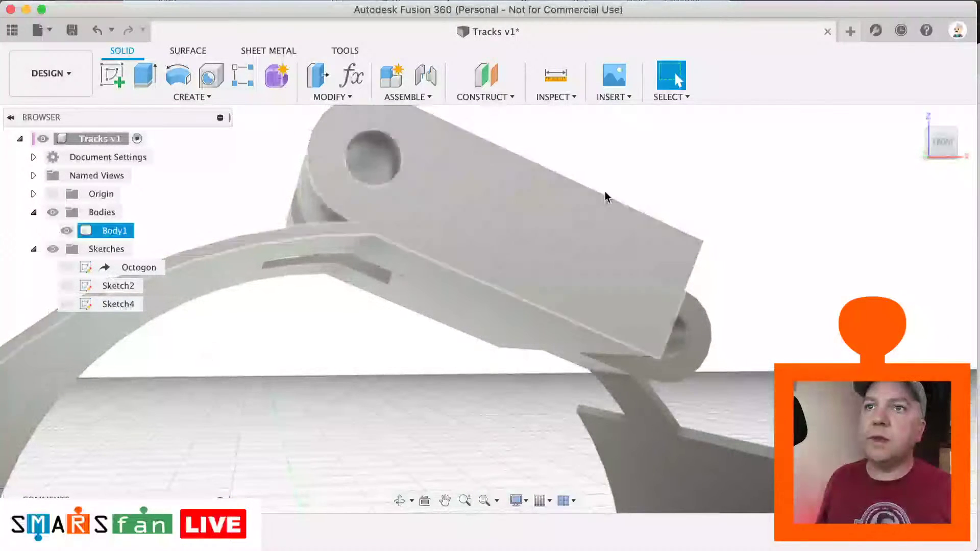
Step: Edit the link's base extrusion and try to exclude the thin ring profile that runs around the large circle
left_click_drag(953, 133, 935, 134)
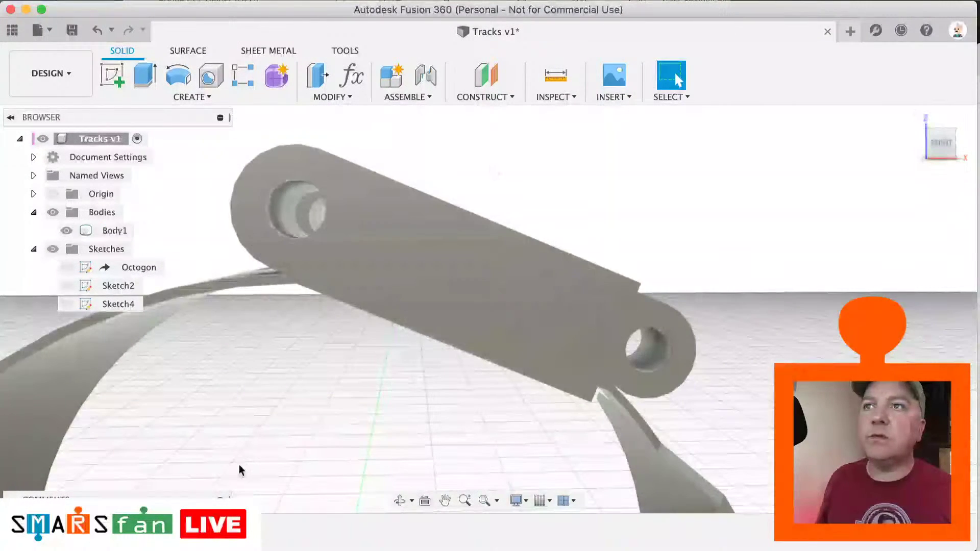
double_click(156, 528)
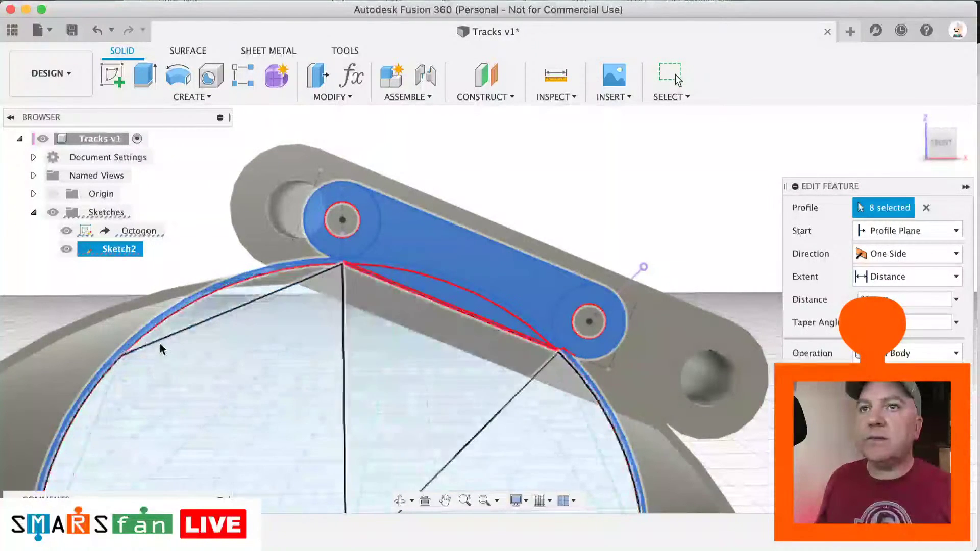
left_click(155, 333)
left_click(149, 328)
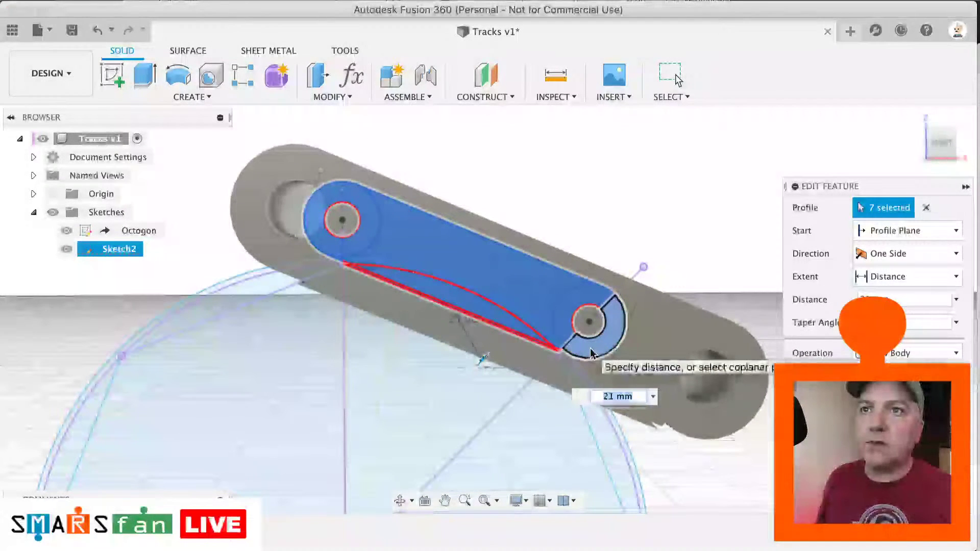
key("Return")
mouse_move(591, 352)
middle_mouse_down("shift")
mouse_move(648, 323)
mouse_move(610, 317)
middle_mouse_up("shift")
scroll(648, 316, "up", 2)
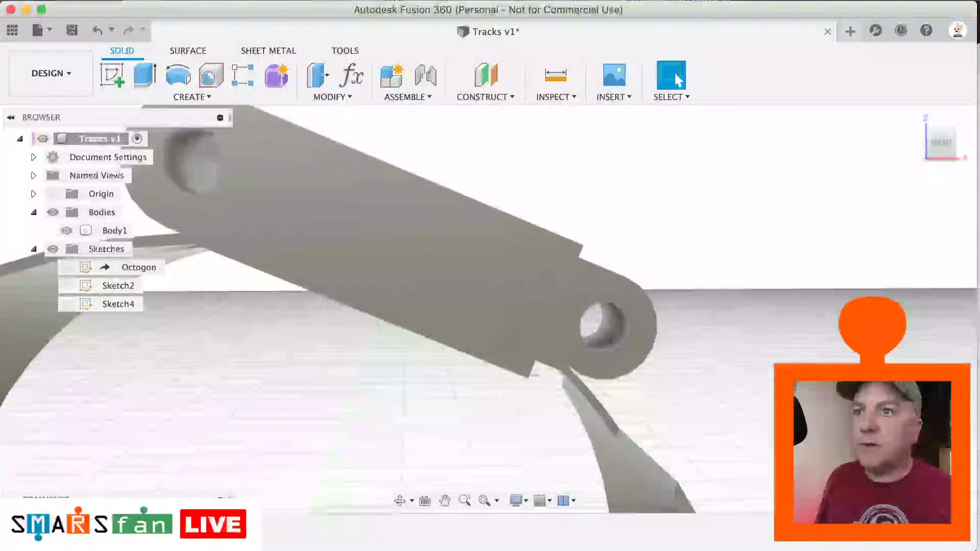
Step: Try to replace the thin ring profile in the base extrusion with only the sliver beside the lower hinge circle
double_click(153, 531)
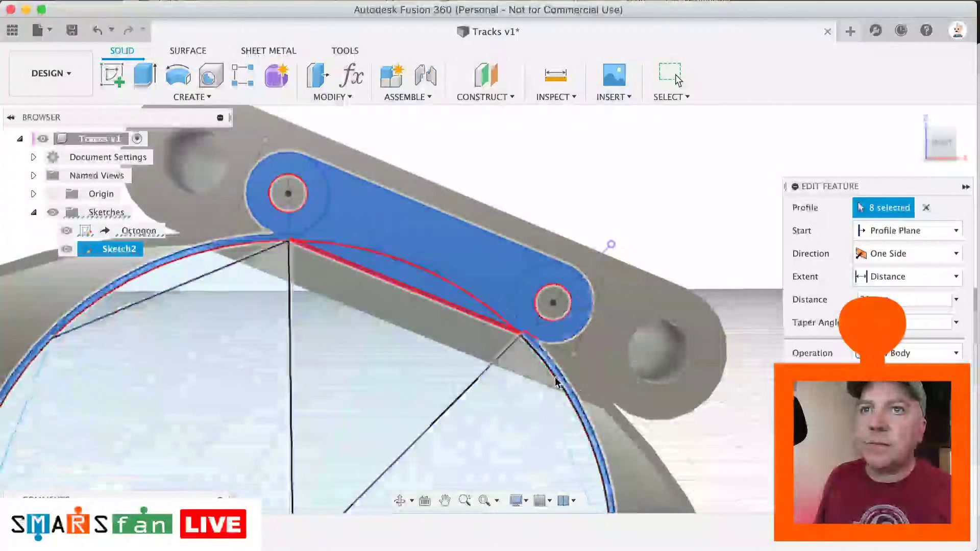
left_click(587, 430)
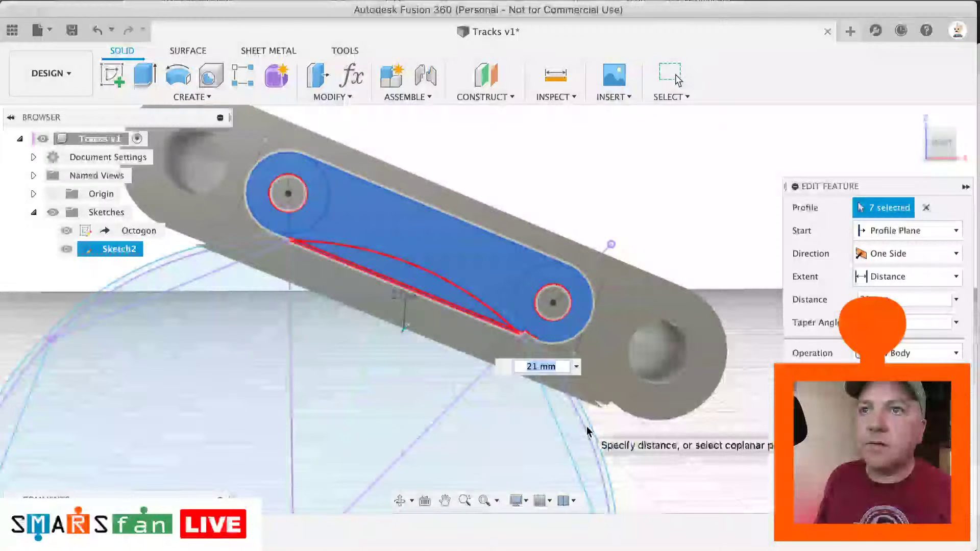
scroll(526, 333, "up", 5)
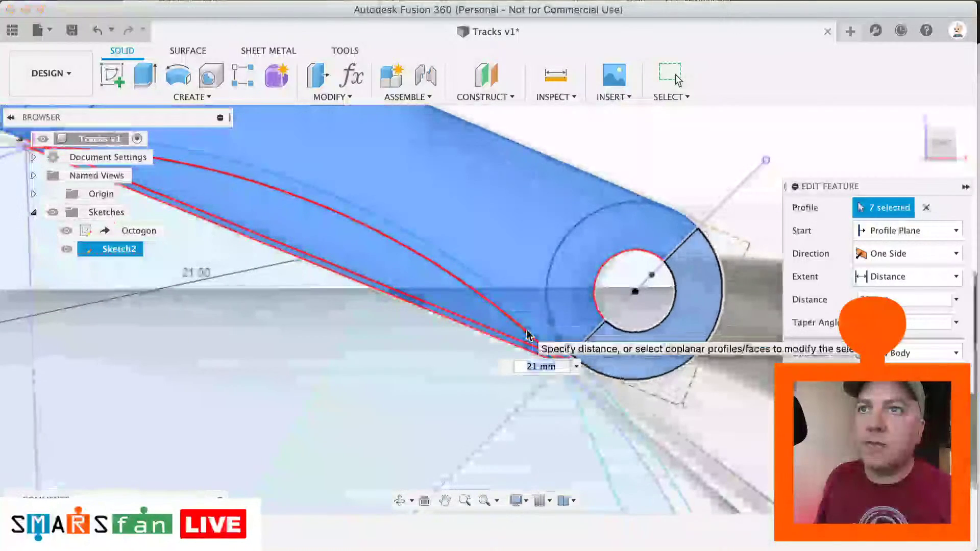
middle_click_drag(574, 361, 547, 342)
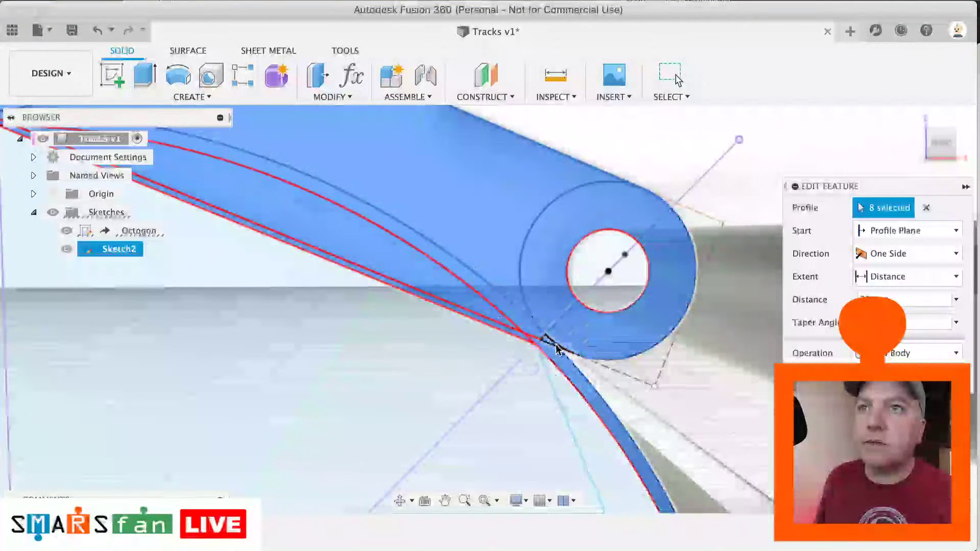
left_click(550, 357)
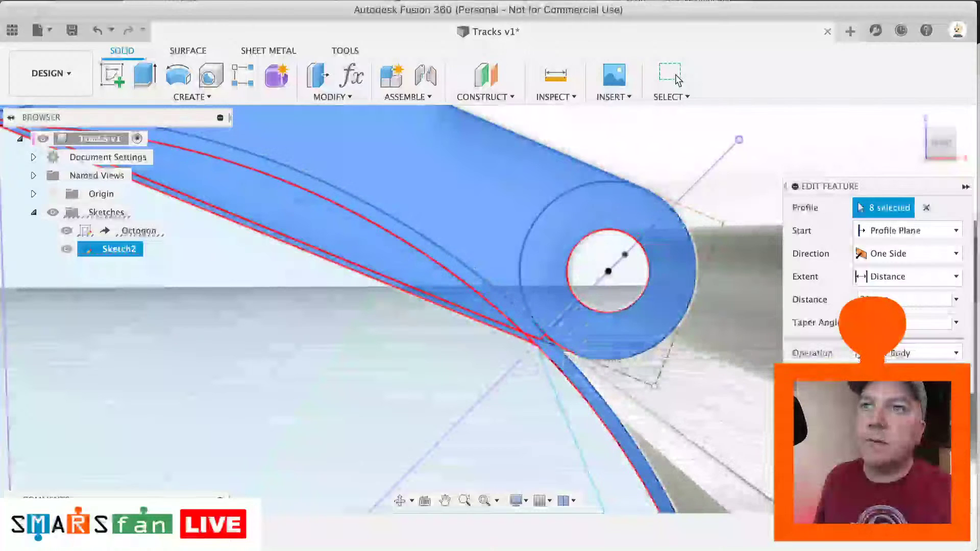
key("Return")
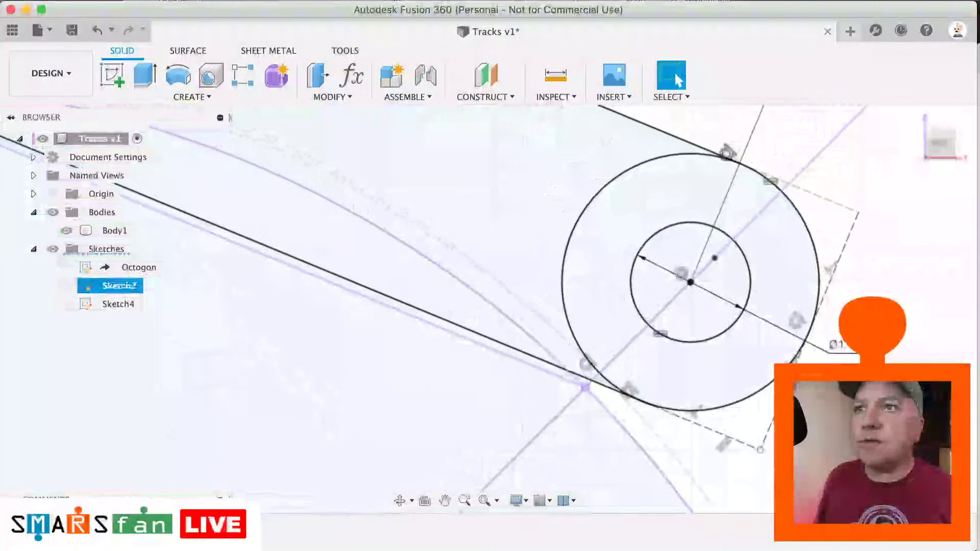
Step: In Sketch2, switch the large circle and the radial lines below the link to construction, and finish the sketch
double_click(625, 434)
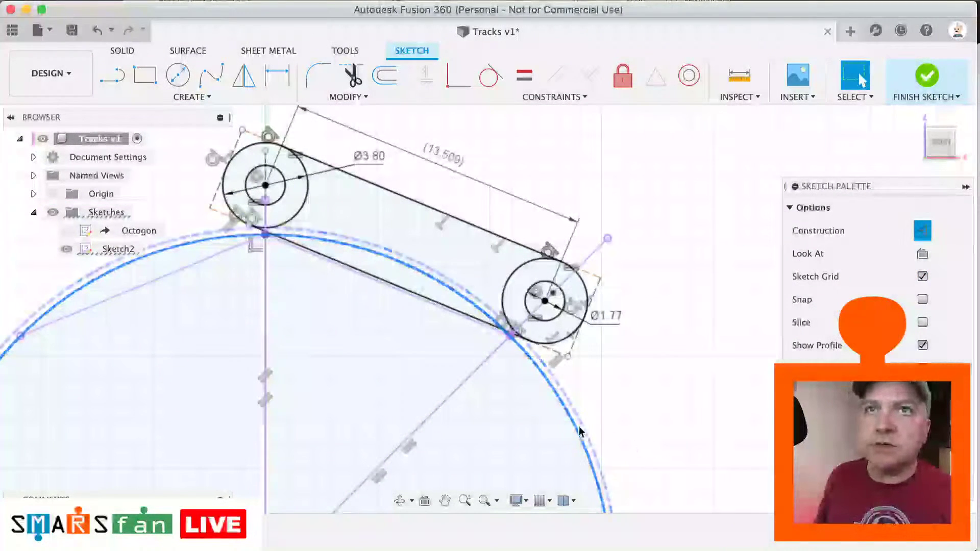
left_click(587, 438)
key("x")
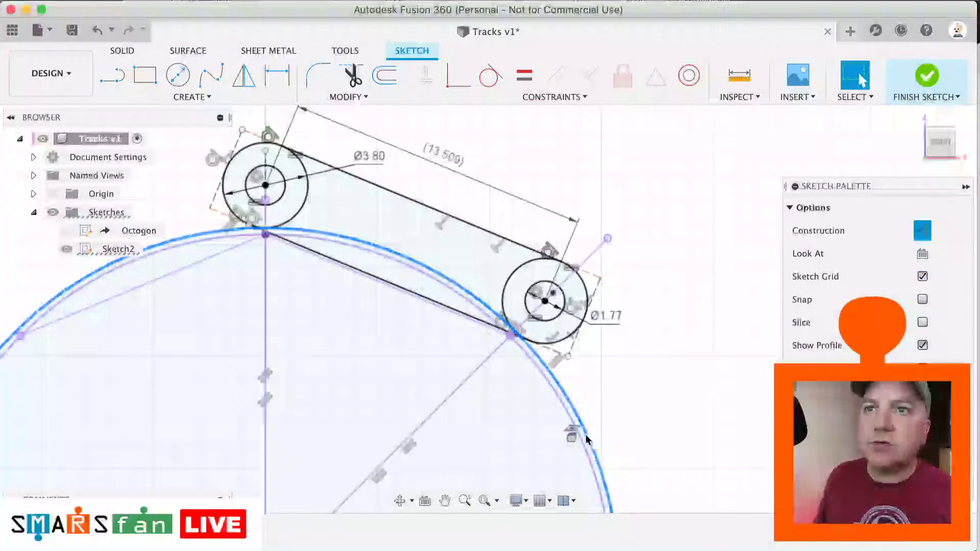
left_click(565, 412)
scroll(639, 383, "down", 2)
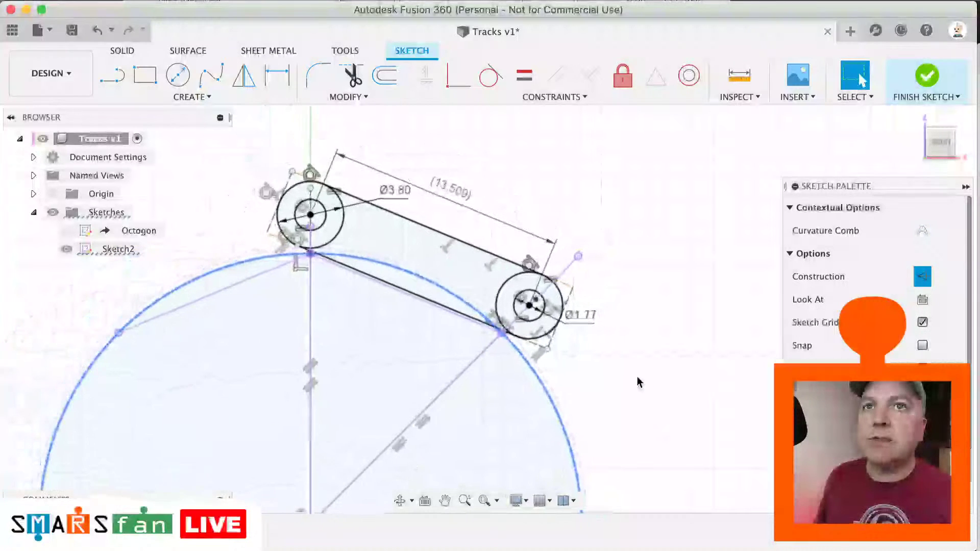
scroll(743, 423, "down", 3)
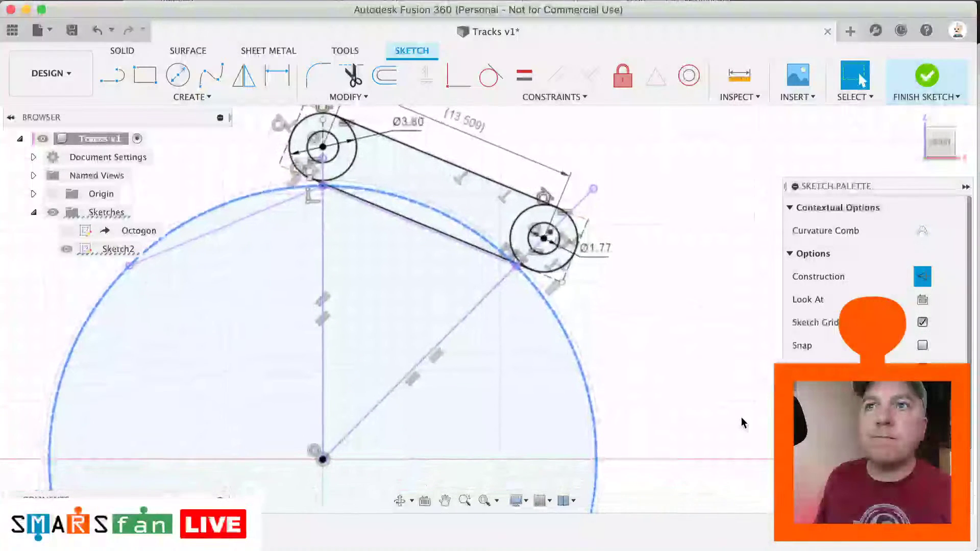
scroll(868, 281, "down", 2)
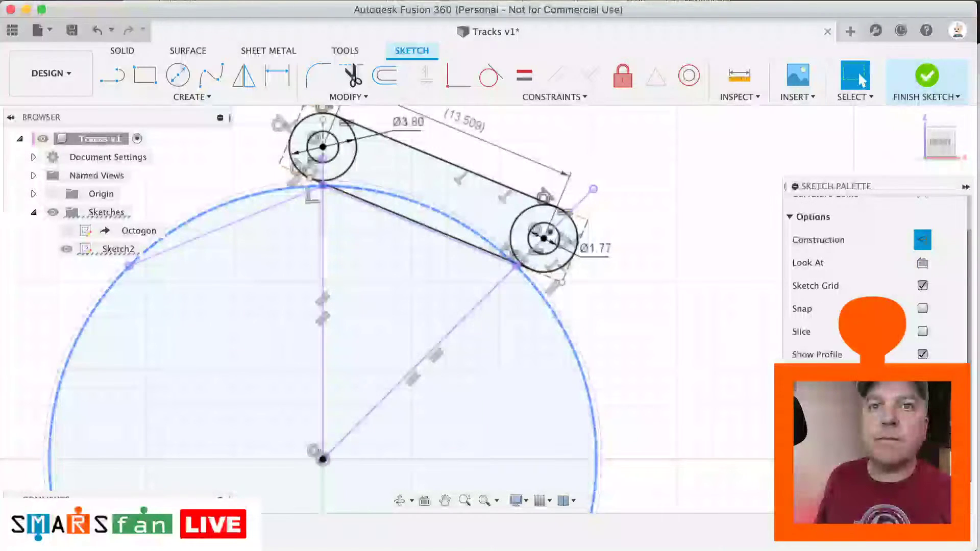
left_click(923, 239)
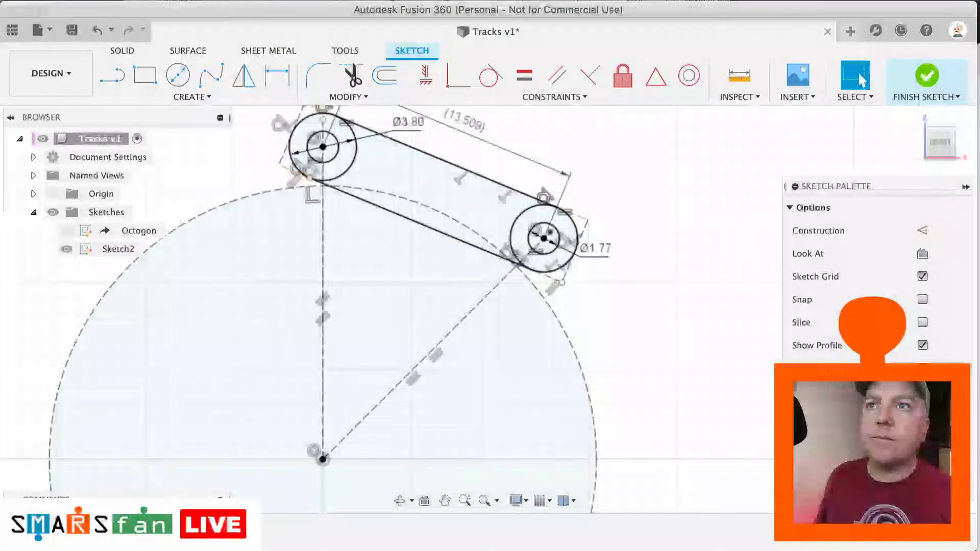
scroll(491, 255, "up", 6)
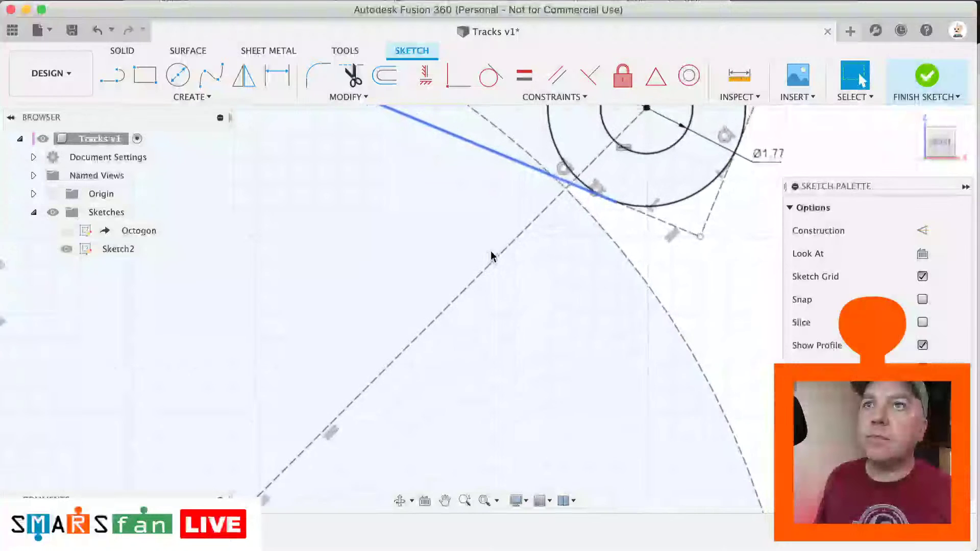
scroll(491, 255, "down", 3)
scroll(492, 255, "up", 3)
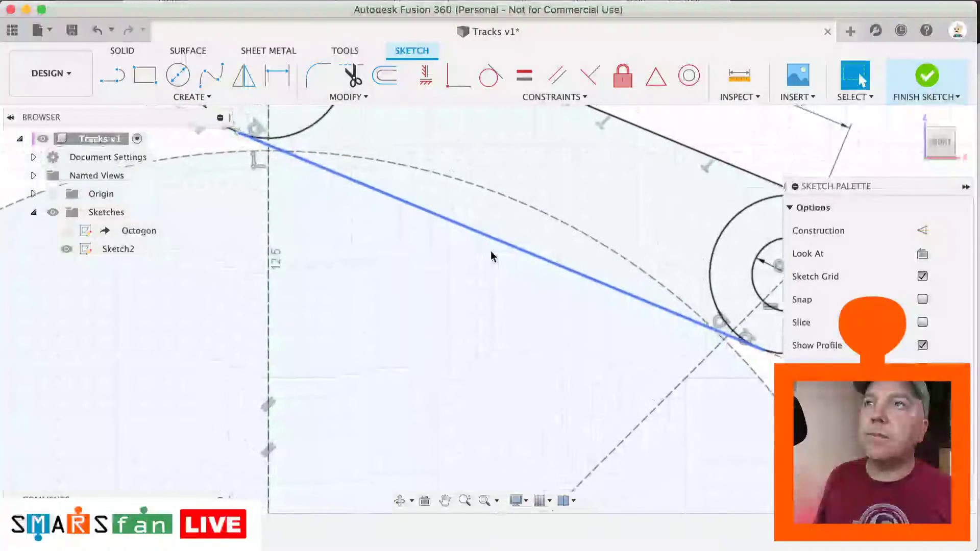
left_click(699, 384)
key("x")
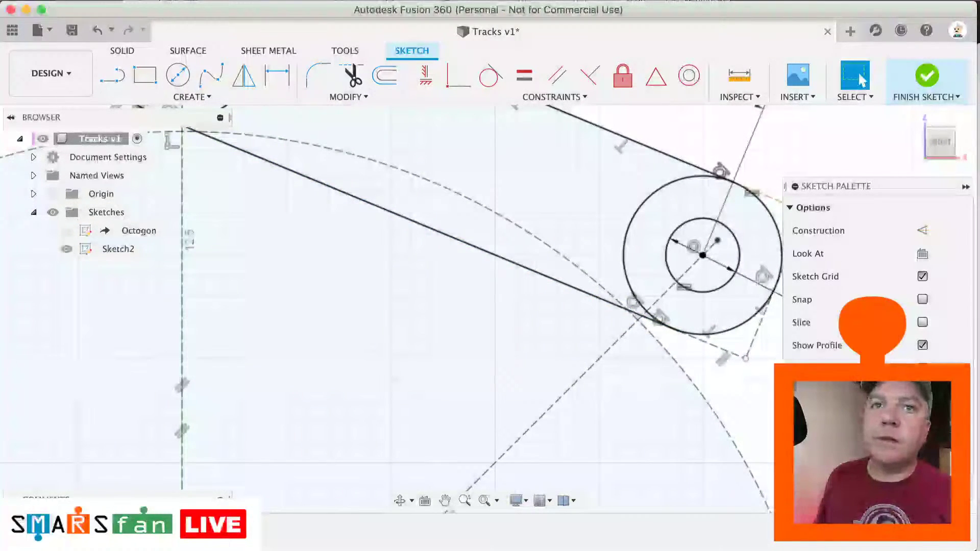
left_click(926, 77)
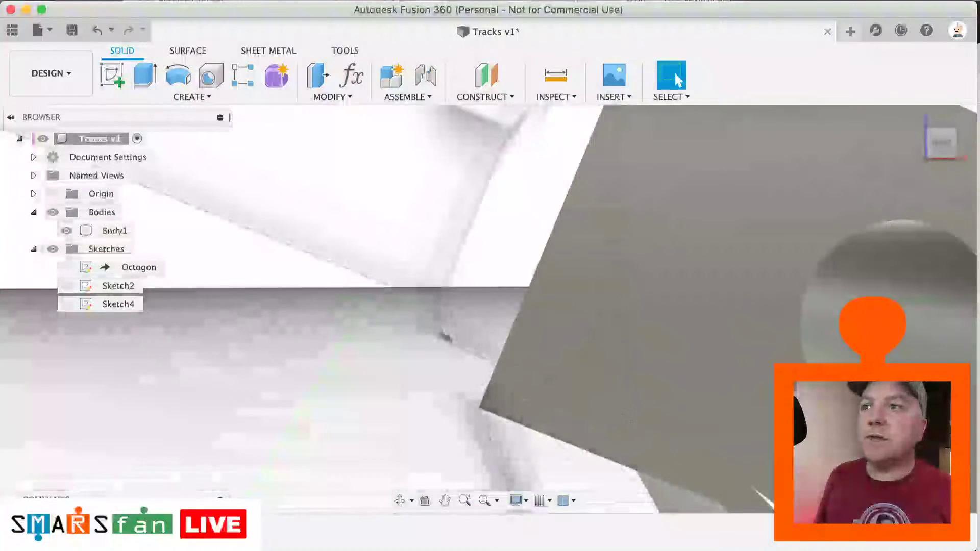
Step: Edit the base extrusion, clear its profiles and reselect the lower hinge ring, the link's middle area and the pieces along its lower edge
double_click(148, 528)
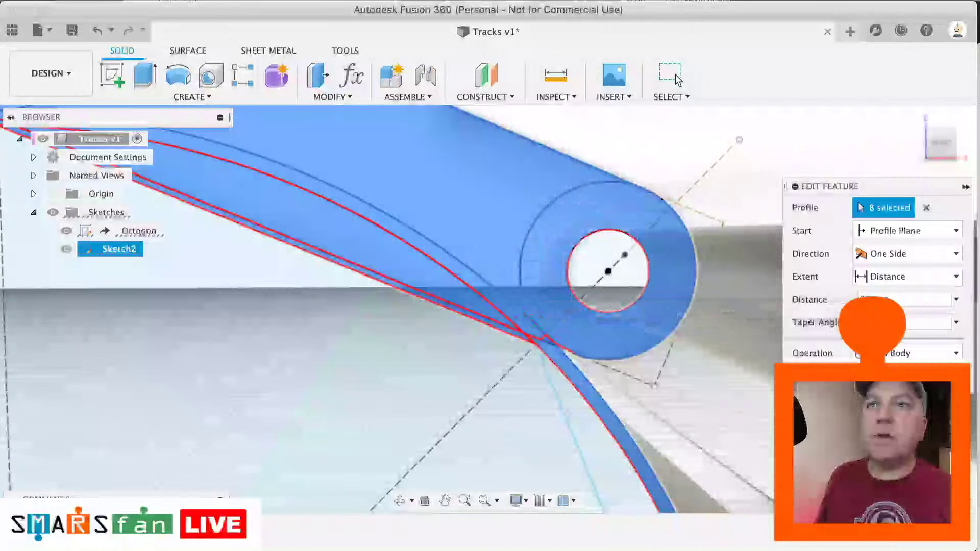
left_click(926, 208)
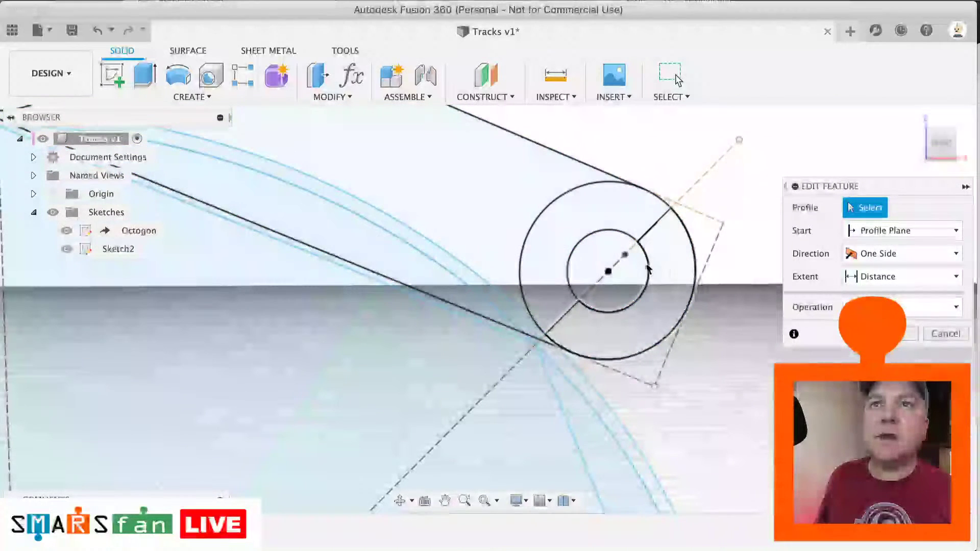
left_click(564, 242)
left_click(661, 303)
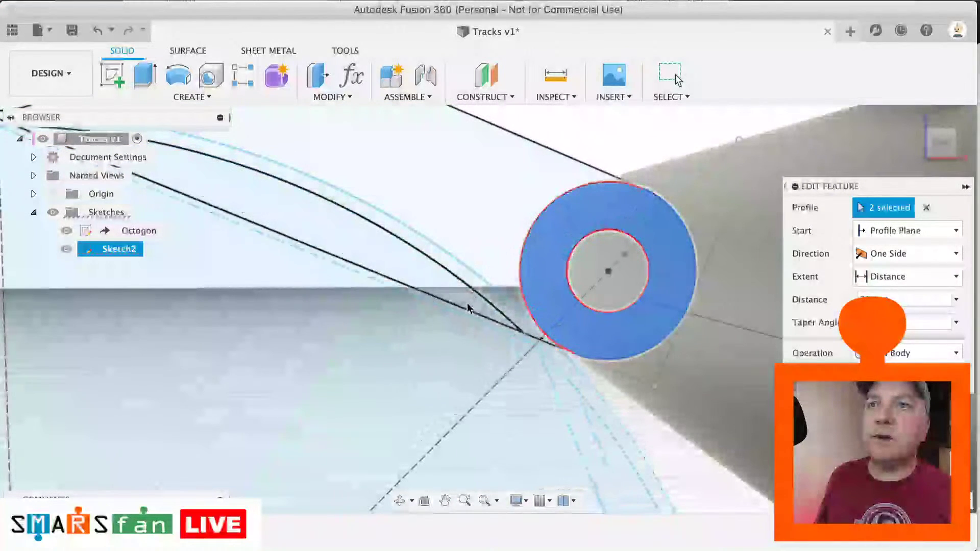
left_click(505, 276)
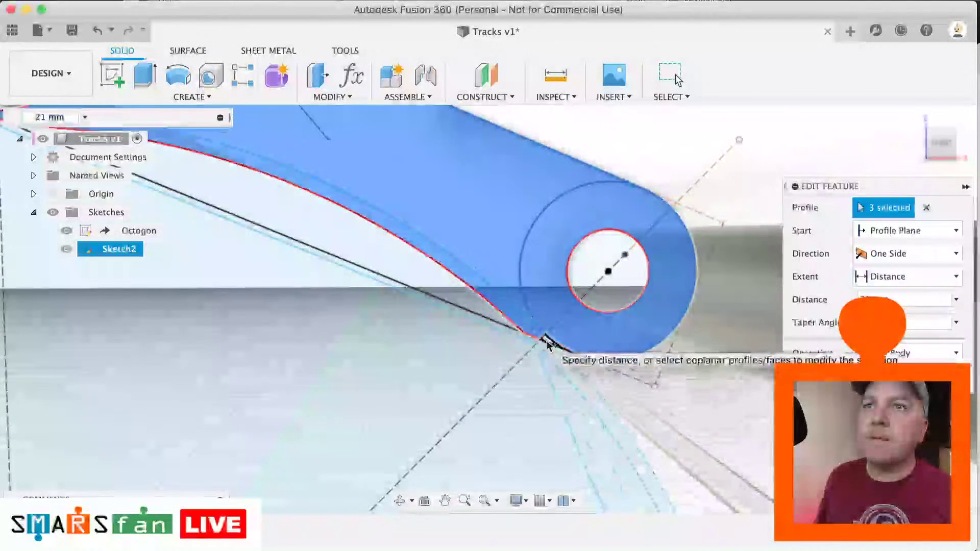
left_click(532, 338)
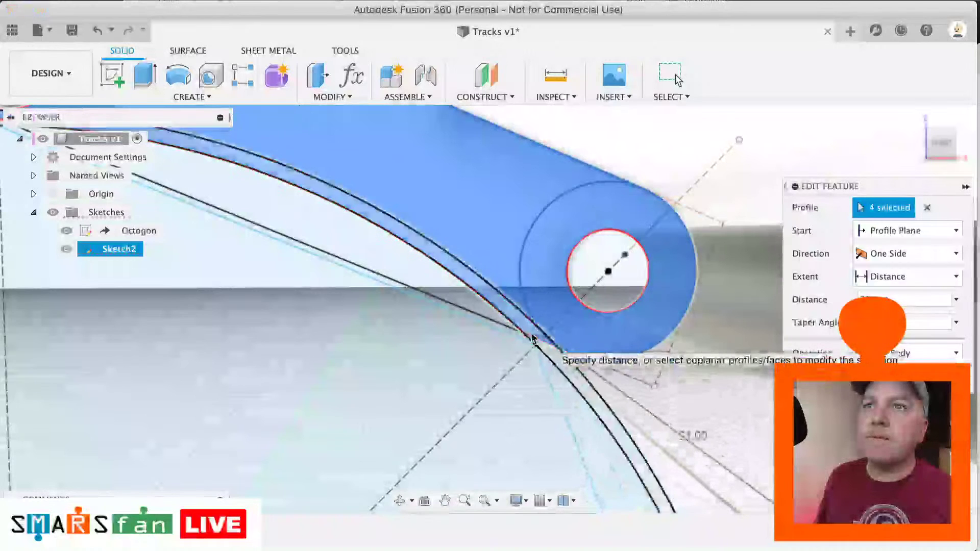
left_click(455, 287)
Step: Add the remaining profile of the upper hinge ring to the base extrusion and apply the change
middle_click_drag(455, 287, 516, 329, "shift")
scroll(516, 329, "down", 8)
scroll(515, 329, "up", 1)
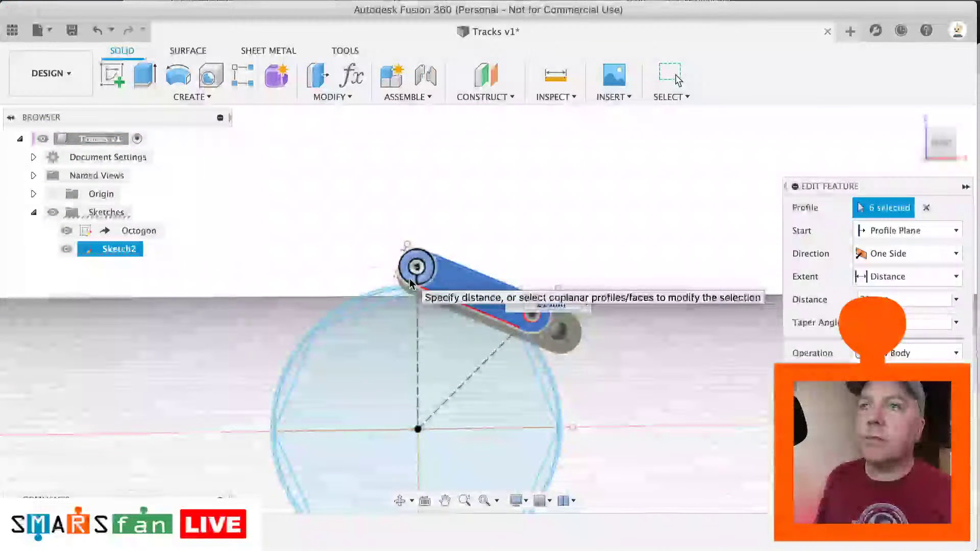
scroll(410, 282, "up", 1)
scroll(409, 282, "up", 5)
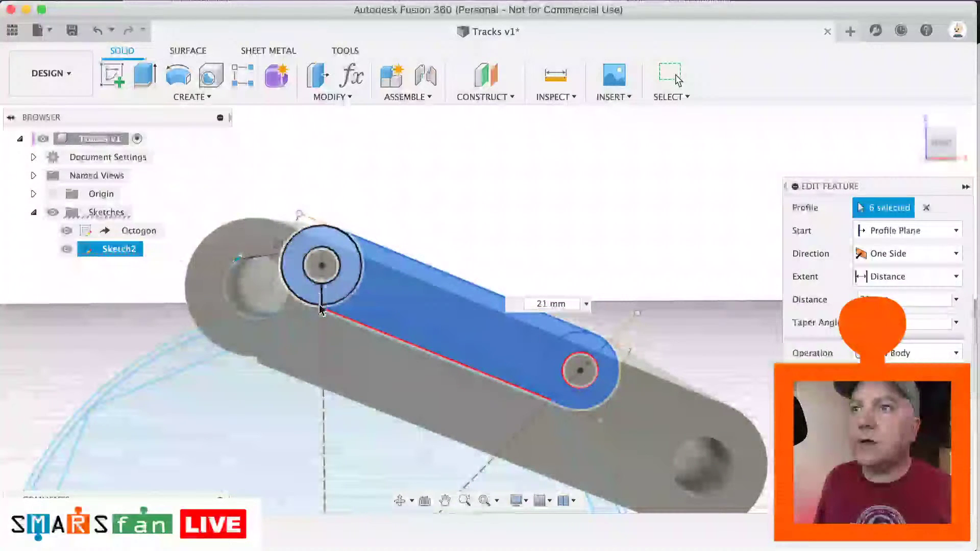
left_click(320, 309)
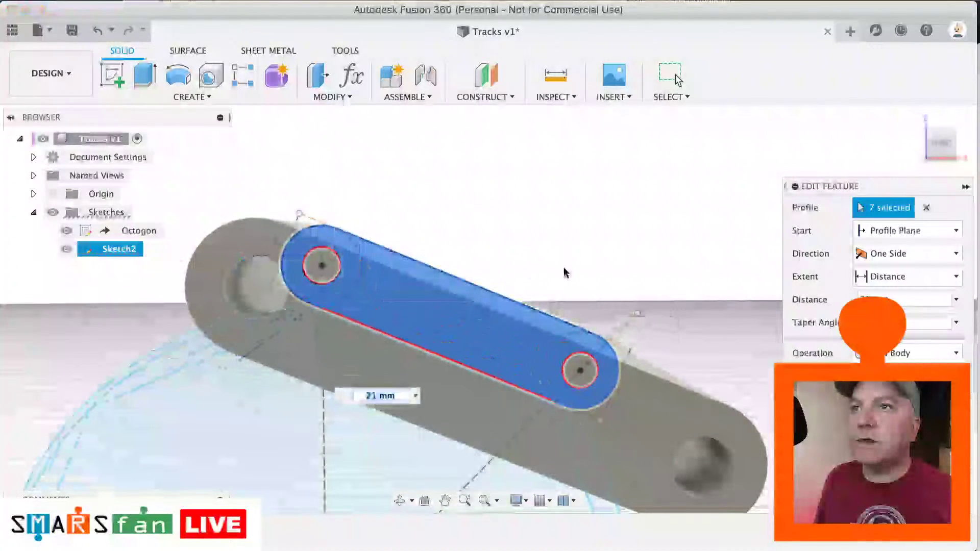
key("Return")
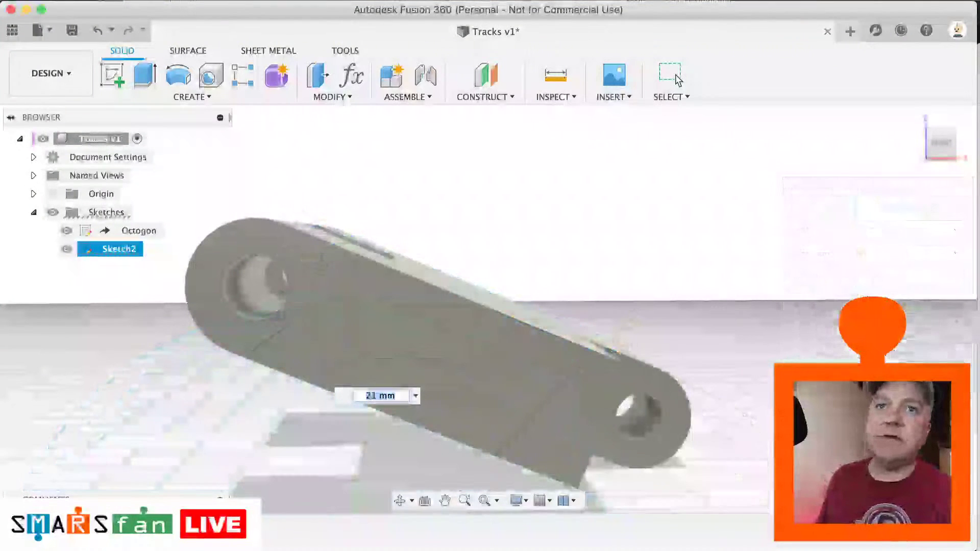
Step: Fillet the four end edges of the link body on both sides of the single hinge tab with a 1.9 mm radius
mouse_move(950, 160)
left_mouse_down()
mouse_move(948, 110)
mouse_move(942, 137)
mouse_move(893, 164)
left_mouse_up()
middle_click_drag(487, 306, 590, 403, "shift")
left_click(465, 384)
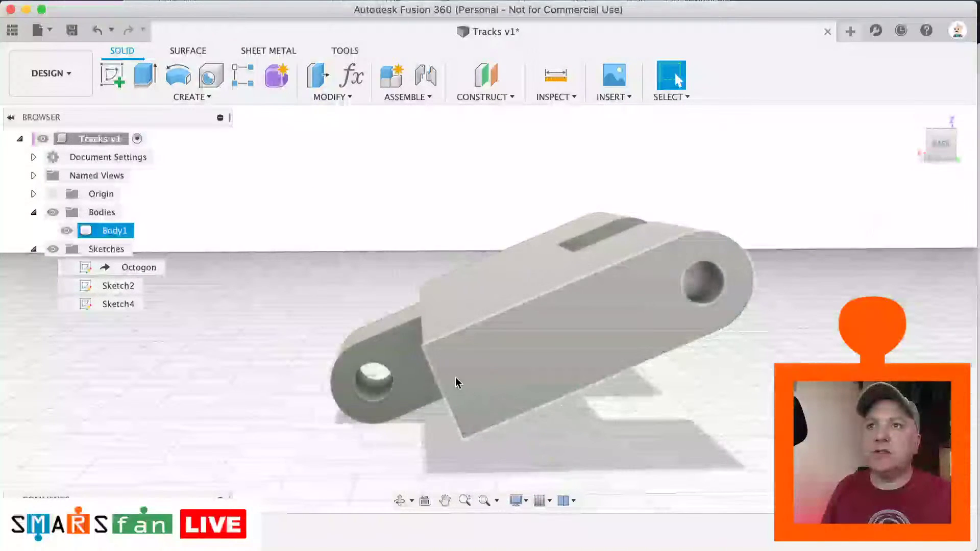
key("Escape")
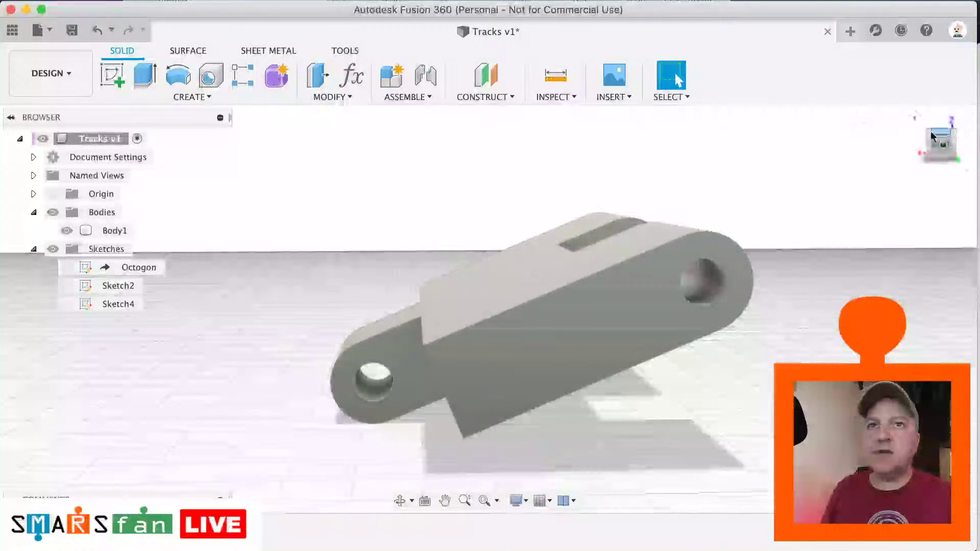
left_click_drag(928, 136, 941, 141)
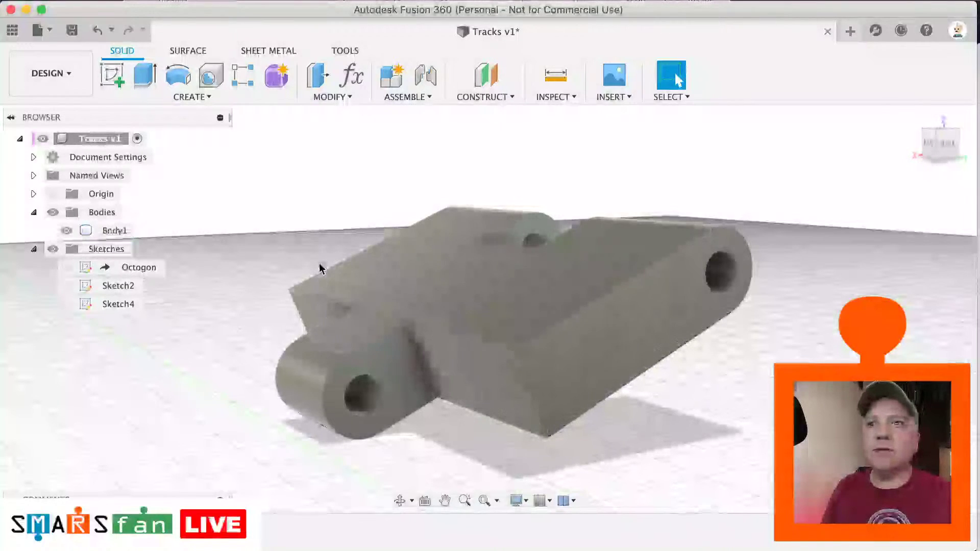
left_click(333, 97)
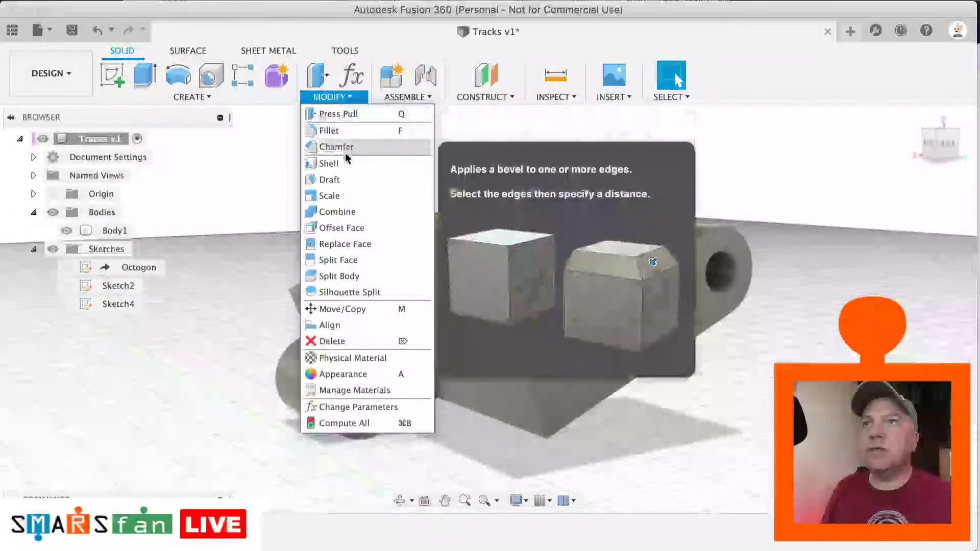
left_click(337, 132)
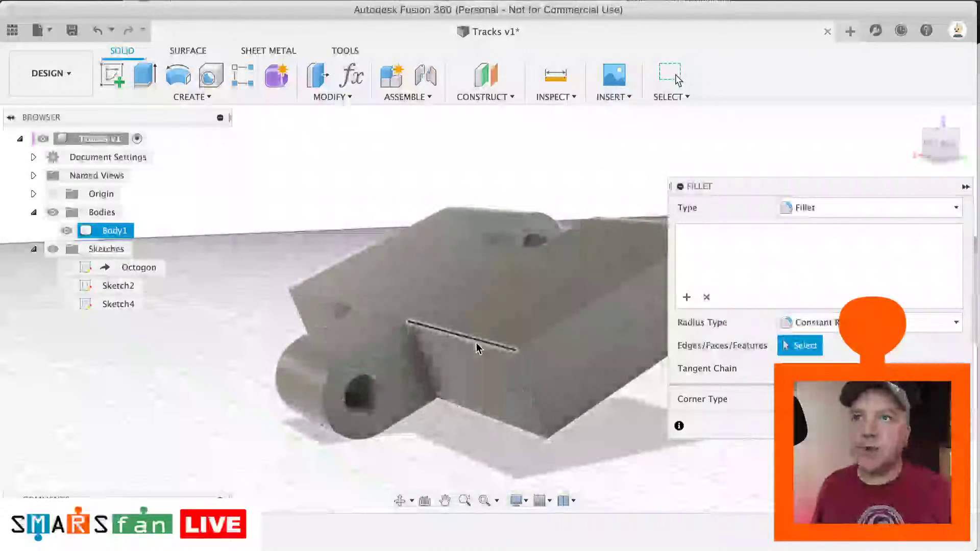
left_click(477, 346)
left_click(490, 418)
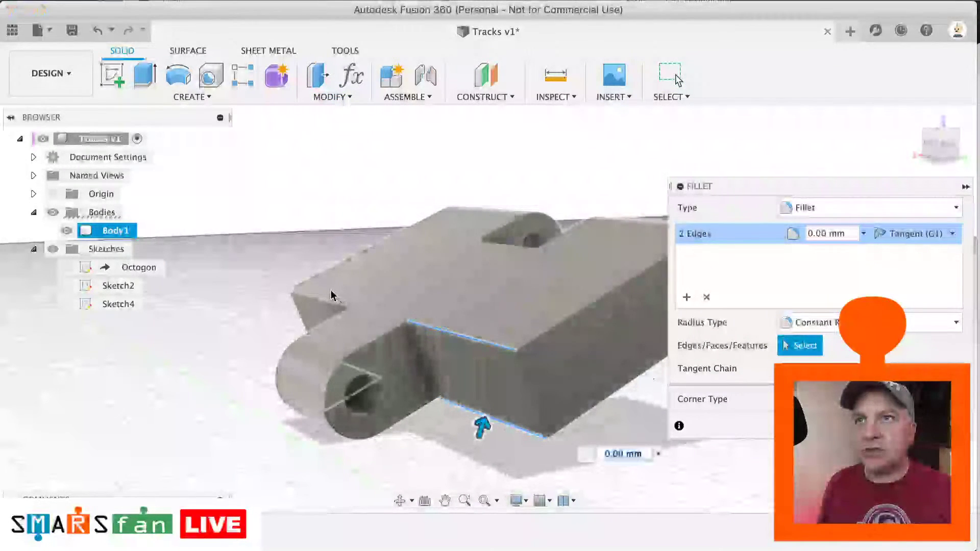
left_click(929, 160)
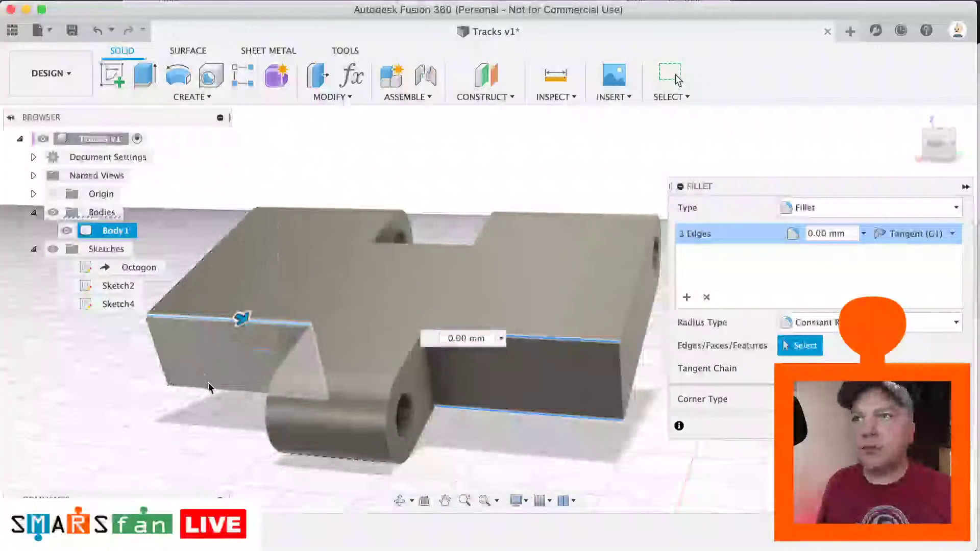
left_click(209, 387)
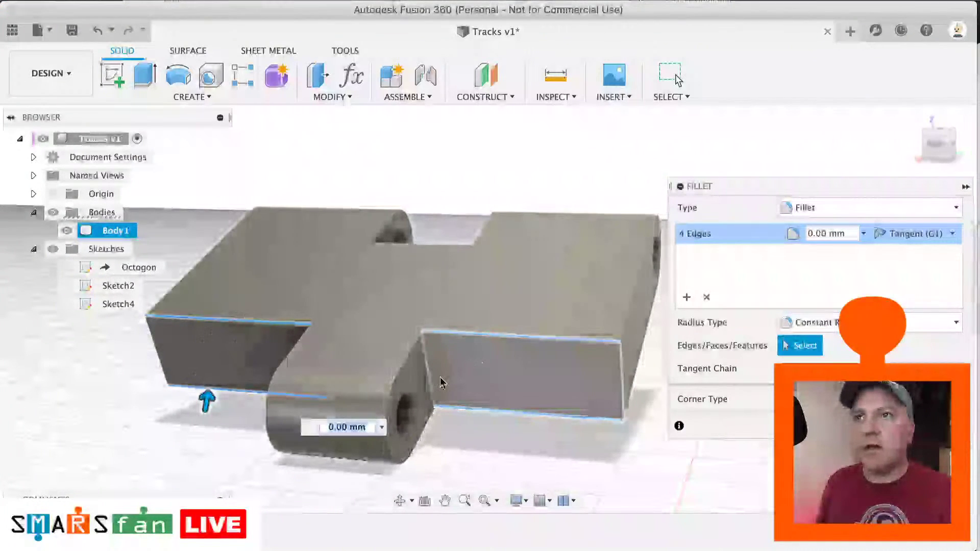
type("1.9")
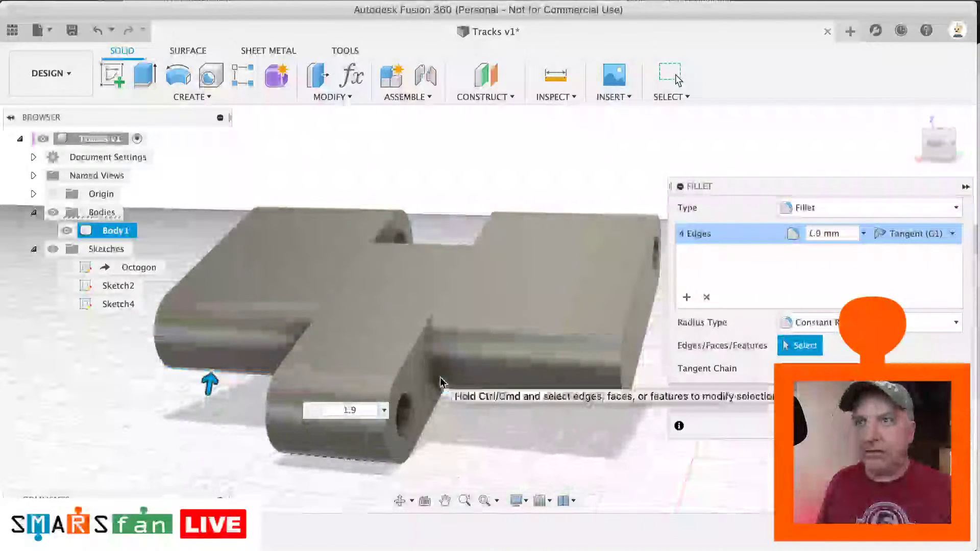
key("Return")
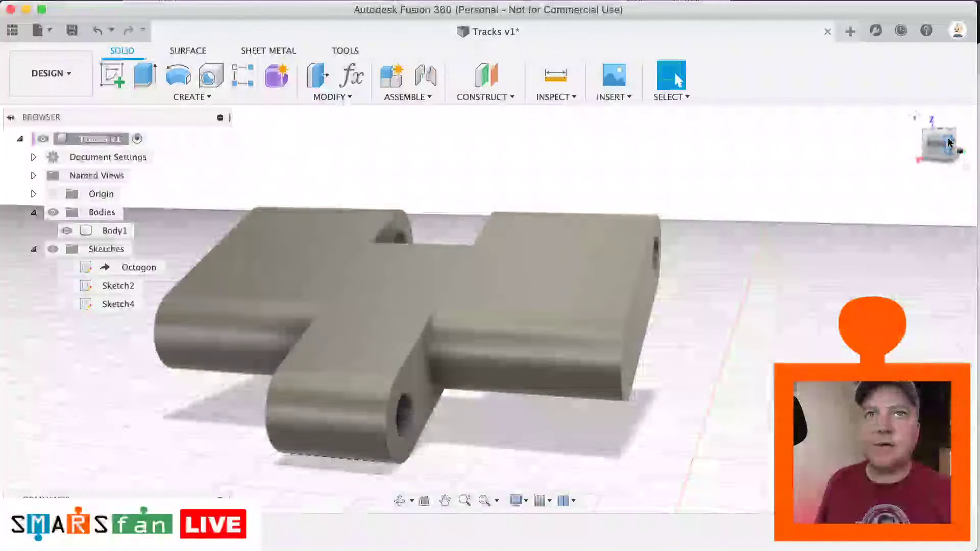
Step: Create a new sketch on the large flat upper face of the track link
middle_click_drag(488, 309, 488, 308, "shift")
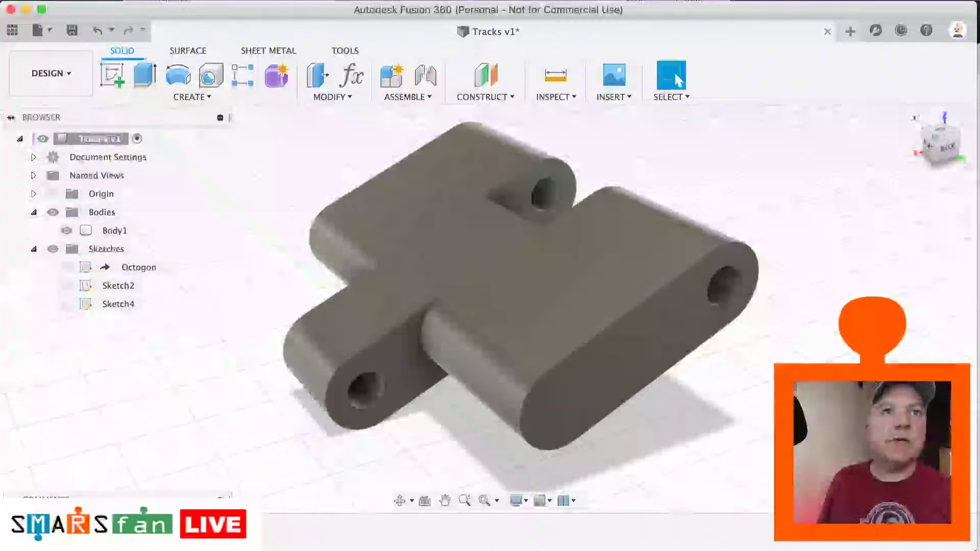
left_click(626, 266)
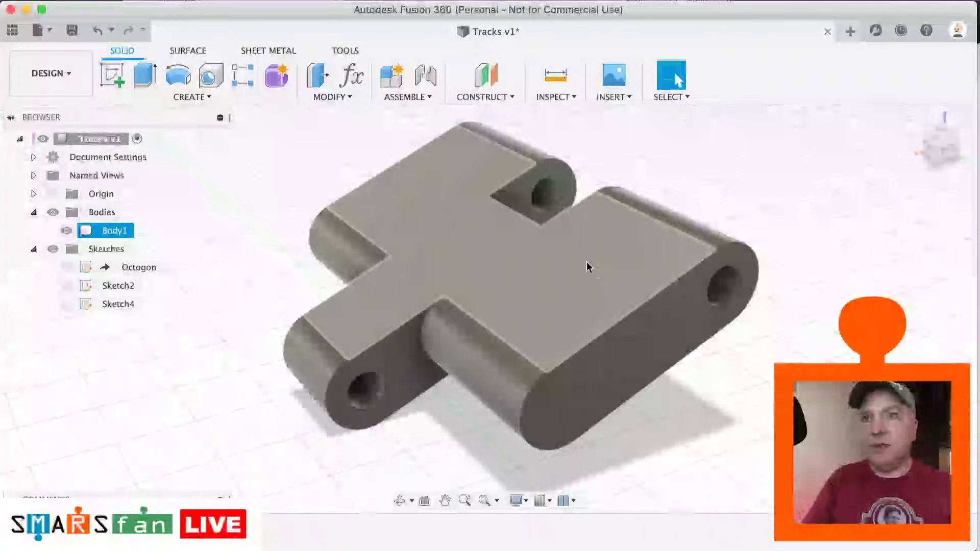
left_click(537, 338)
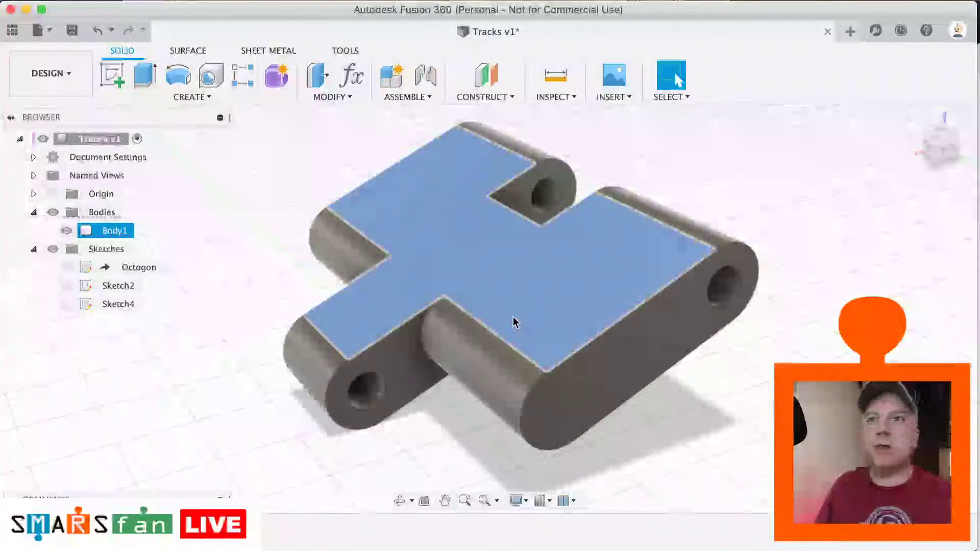
left_click(113, 74)
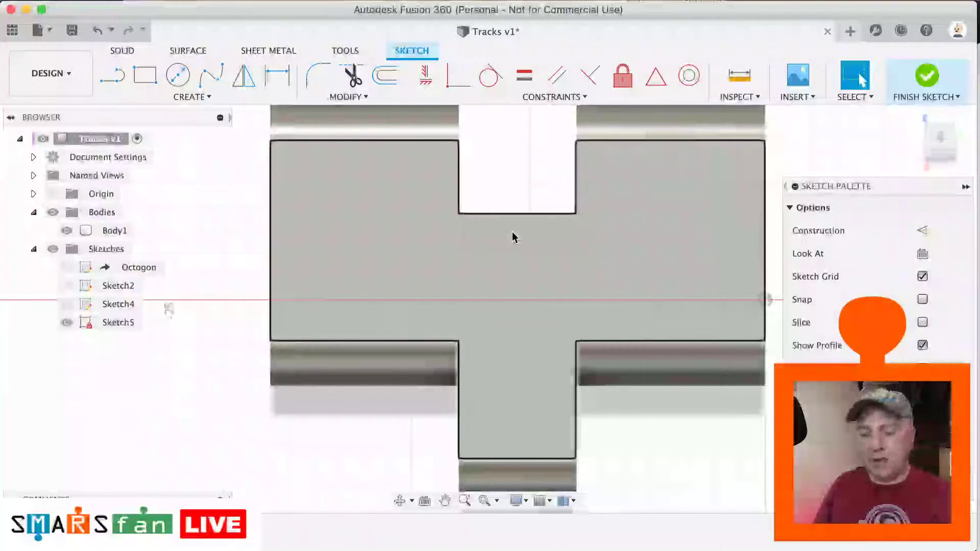
key("l")
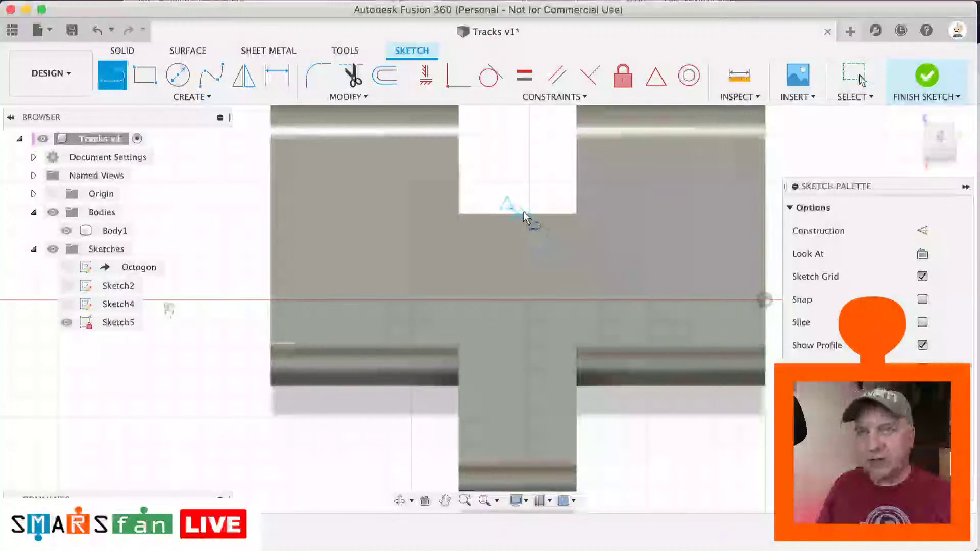
left_click(518, 213)
key("Escape")
key("x")
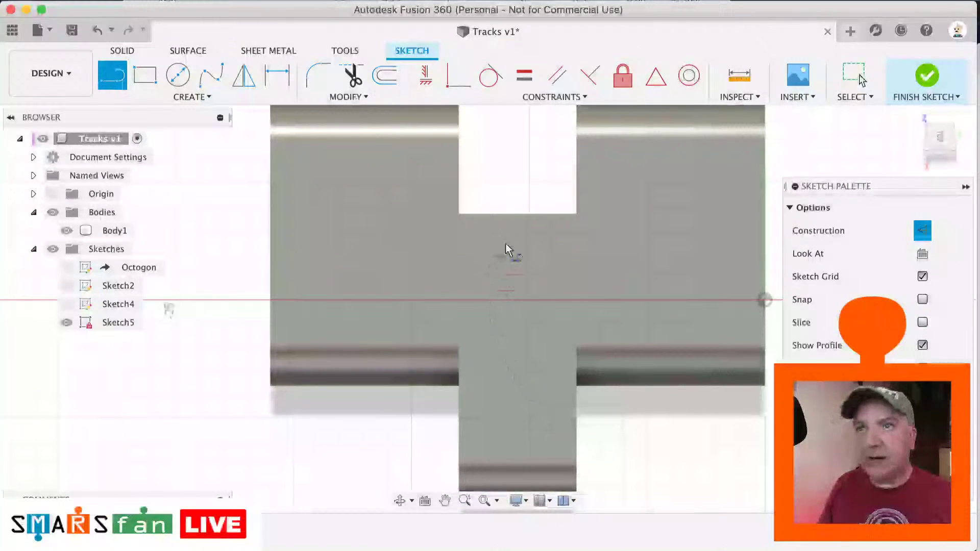
left_click(516, 220)
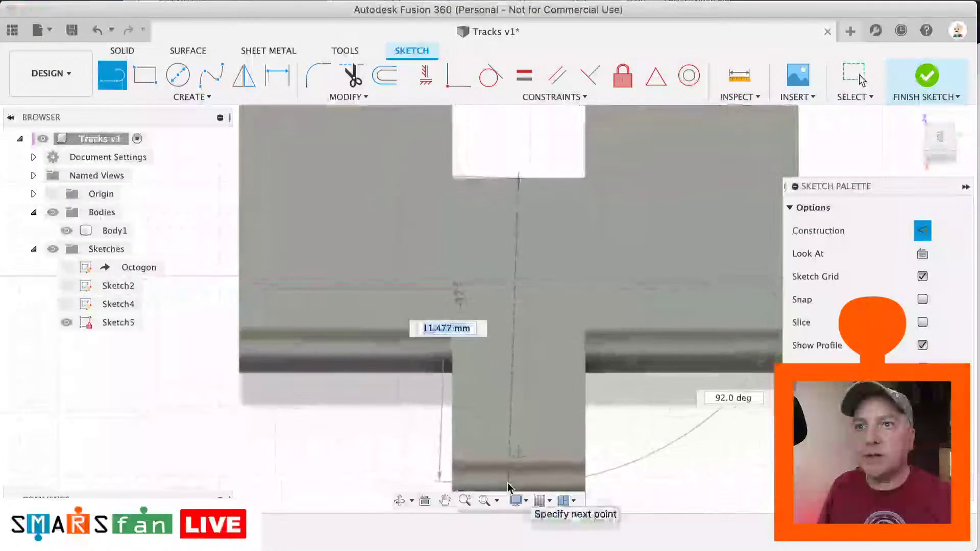
scroll(606, 442, "up", 3)
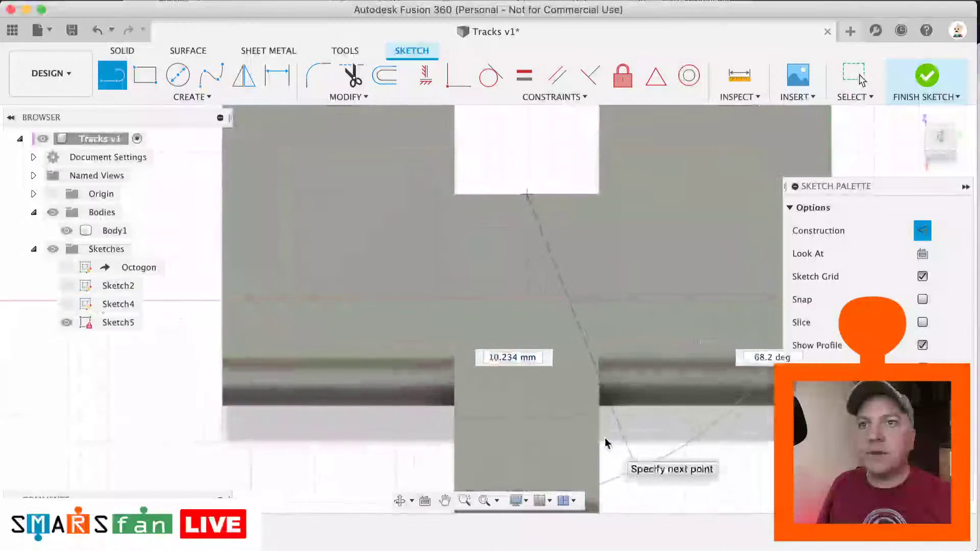
key("Escape")
scroll(470, 366, "down", 4)
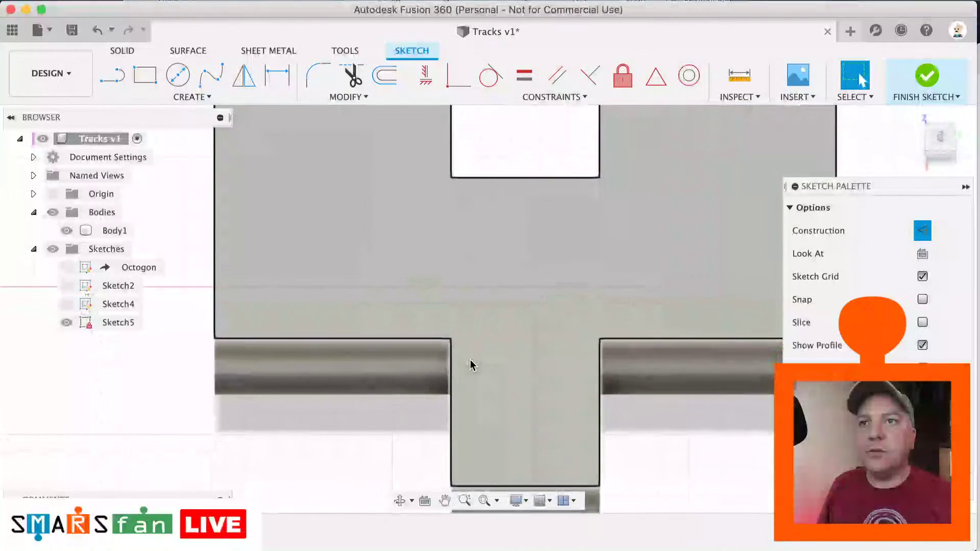
scroll(470, 366, "up", 2)
Step: Draw a vertical centreline from the midpoint of the notch's inner edge to just past the hinge tab's end and make it construction
key("l")
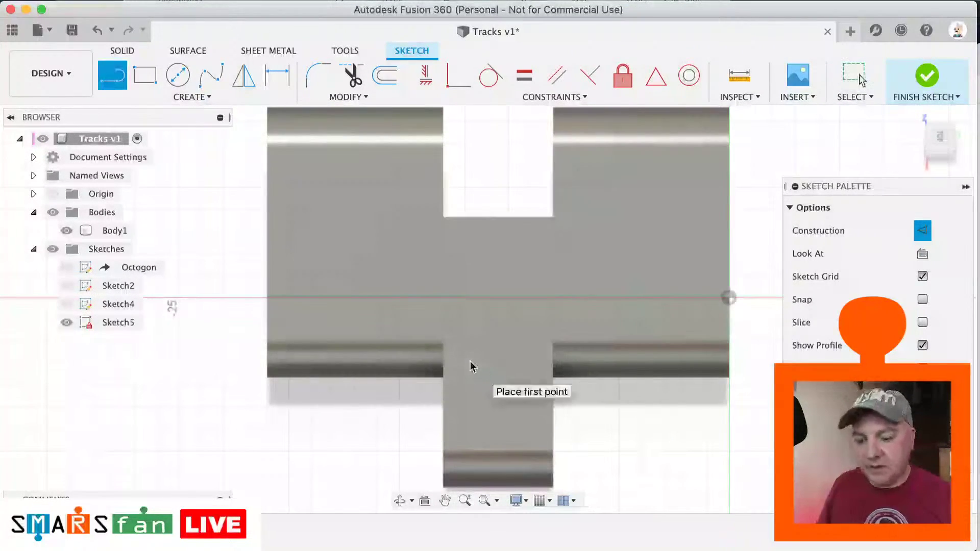
left_click(497, 217)
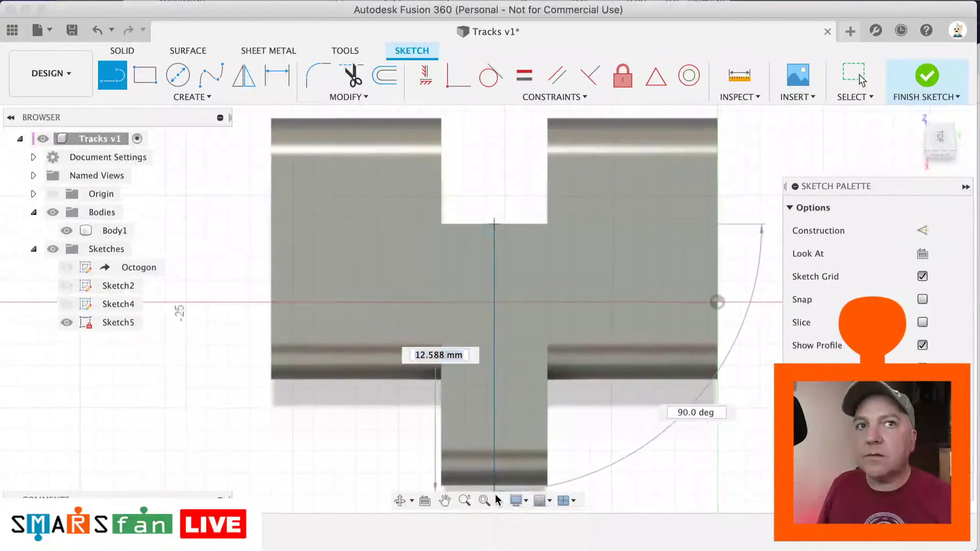
scroll(489, 493, "down", 1)
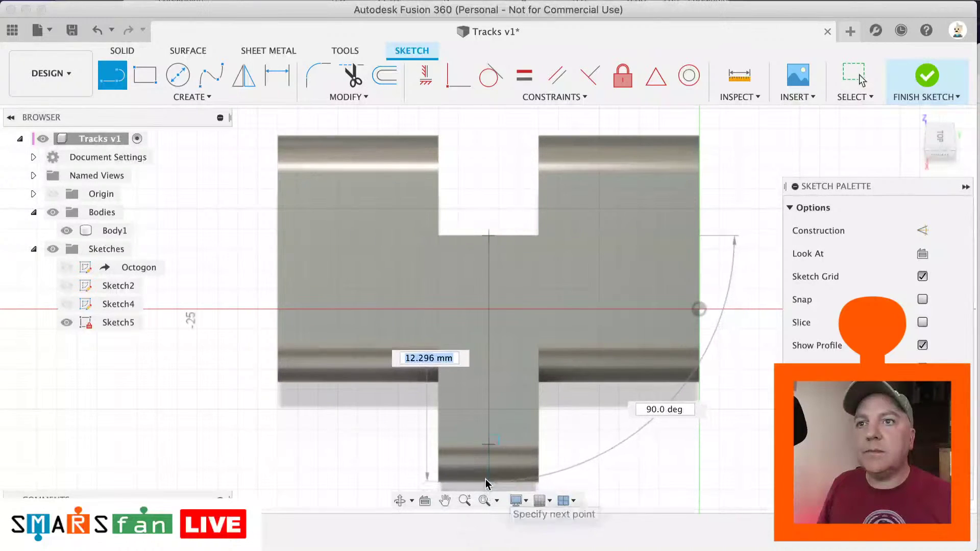
left_click(489, 489)
key("Escape")
left_click(855, 77)
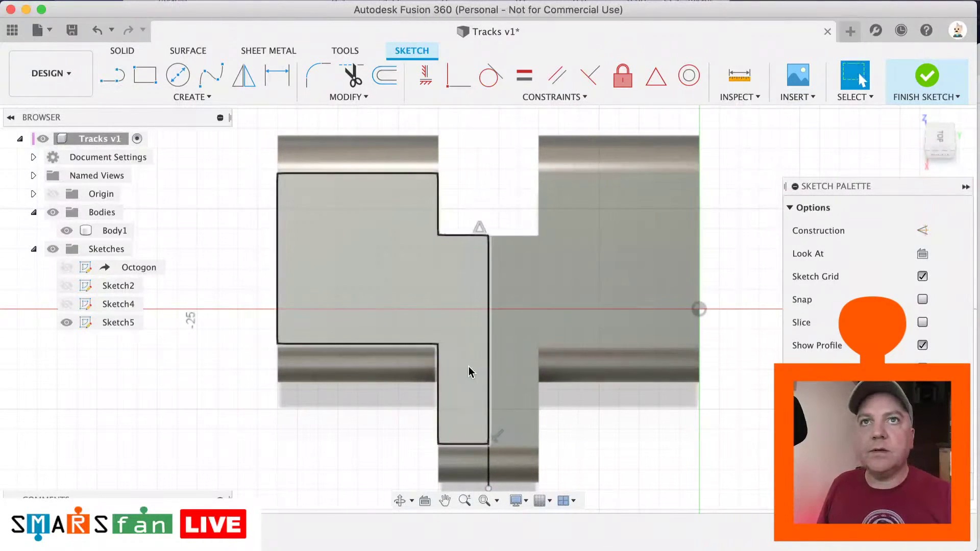
left_click(488, 367)
key("x")
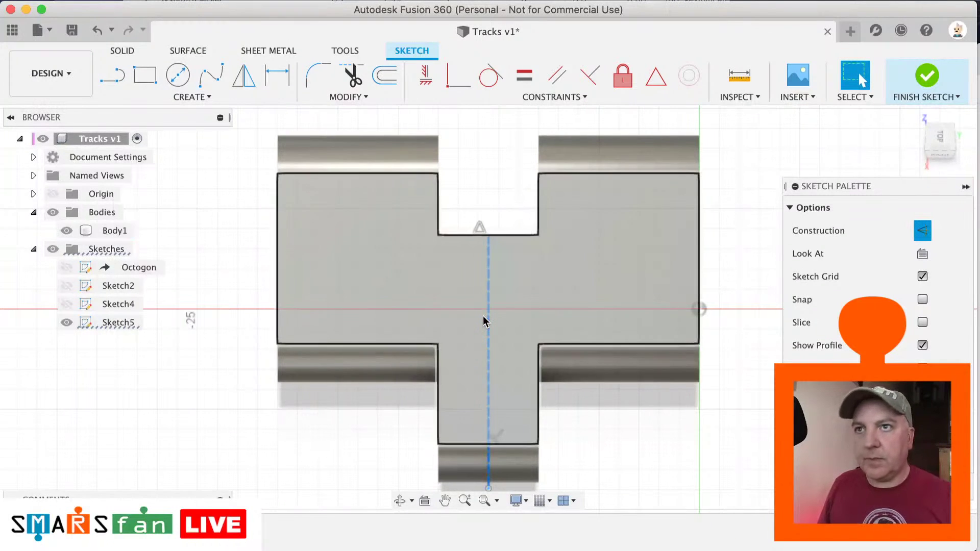
Step: Bring the SMARS Fan tracks page into view to check the diamond's dimensions, and move it aside again
scroll(485, 321, "up", 3)
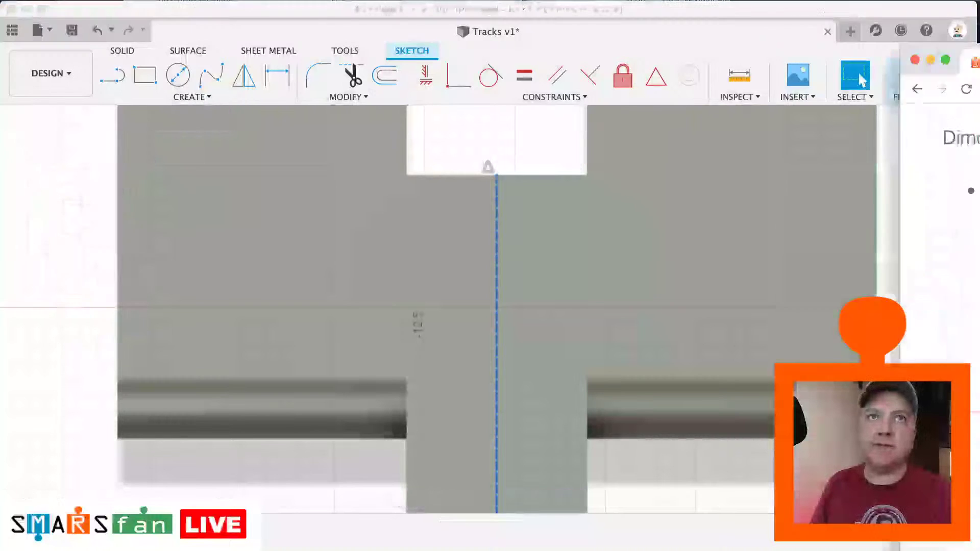
left_click_drag(979, 62, 651, 93)
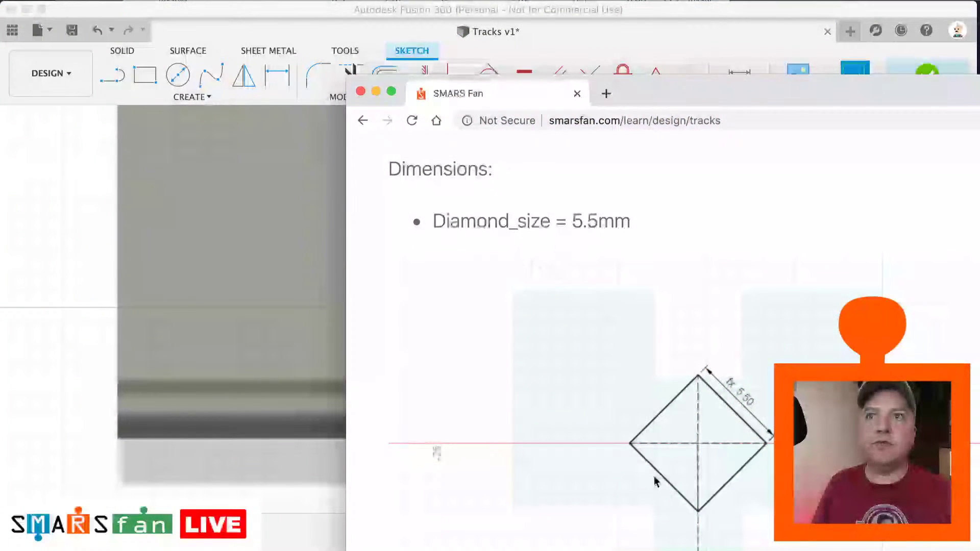
left_click_drag(674, 98, 979, 98)
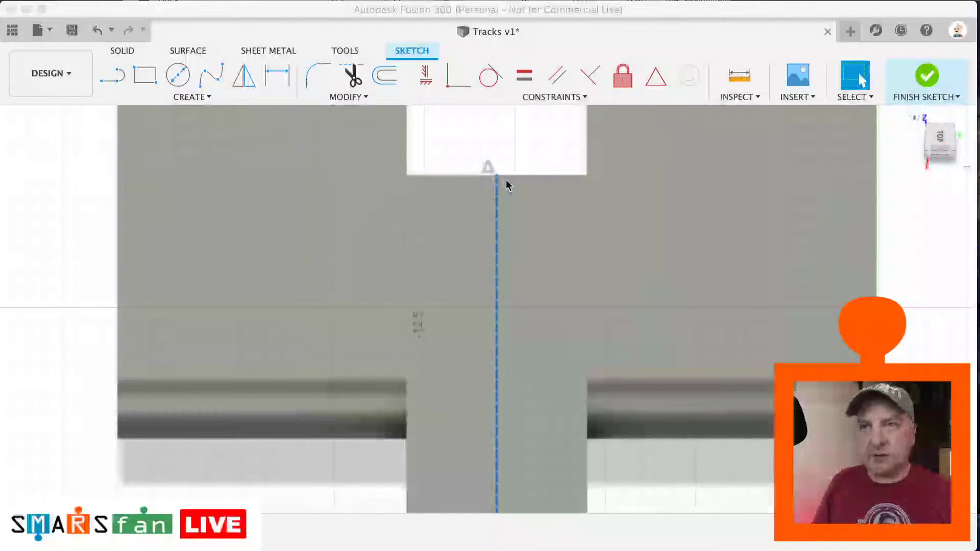
Step: Sketch a rough closed four-sided diamond across the centreline below the notch, with its upper-right side about 3.3 mm long
left_click(515, 197)
key("l")
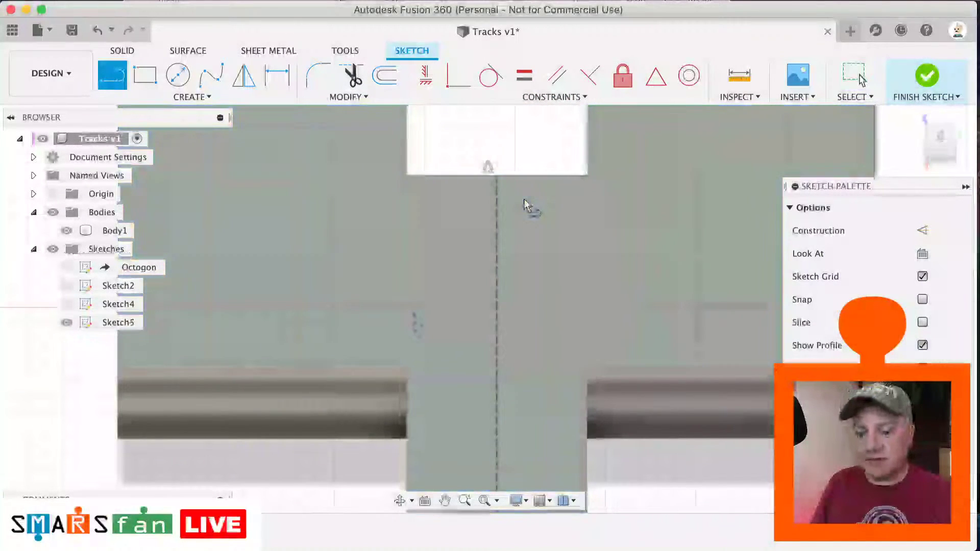
left_click(512, 192)
left_click(587, 278)
left_click(521, 354)
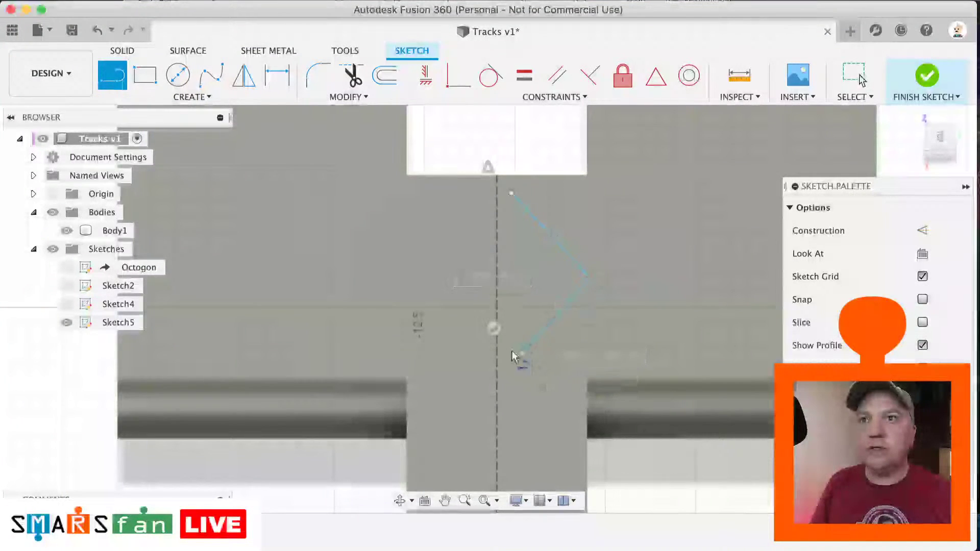
left_click(404, 252)
left_click(509, 195)
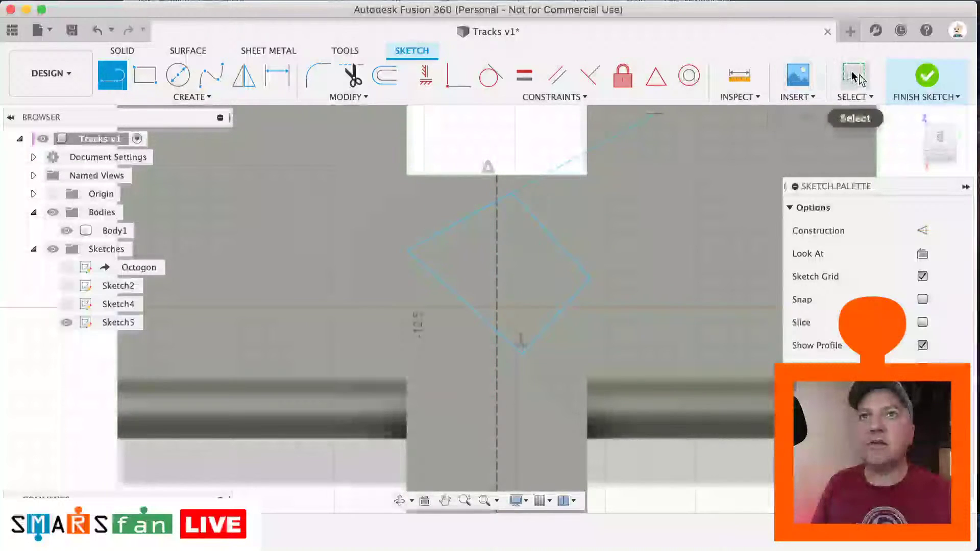
left_click(854, 76)
Step: Constrain the diamond's two upper sides to equal length
left_click(453, 226)
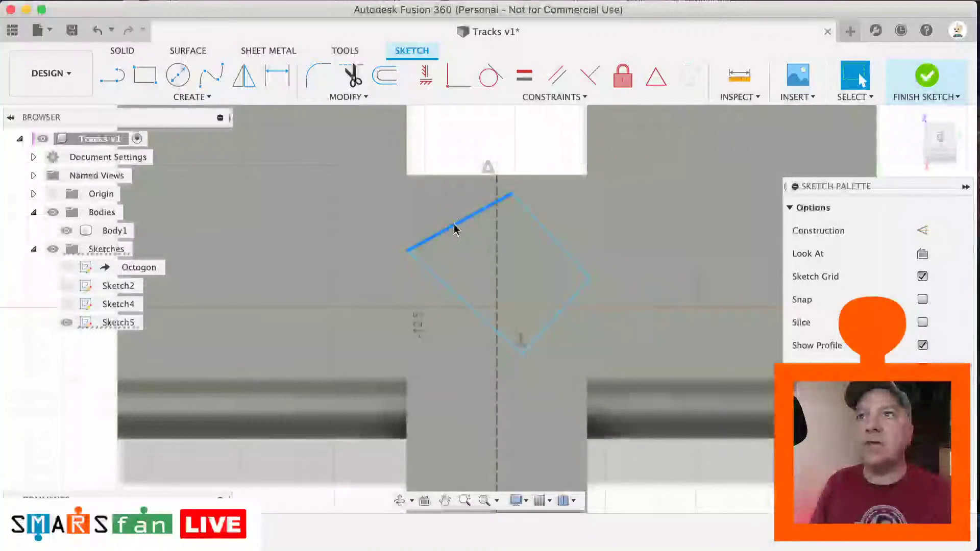
left_click(518, 81)
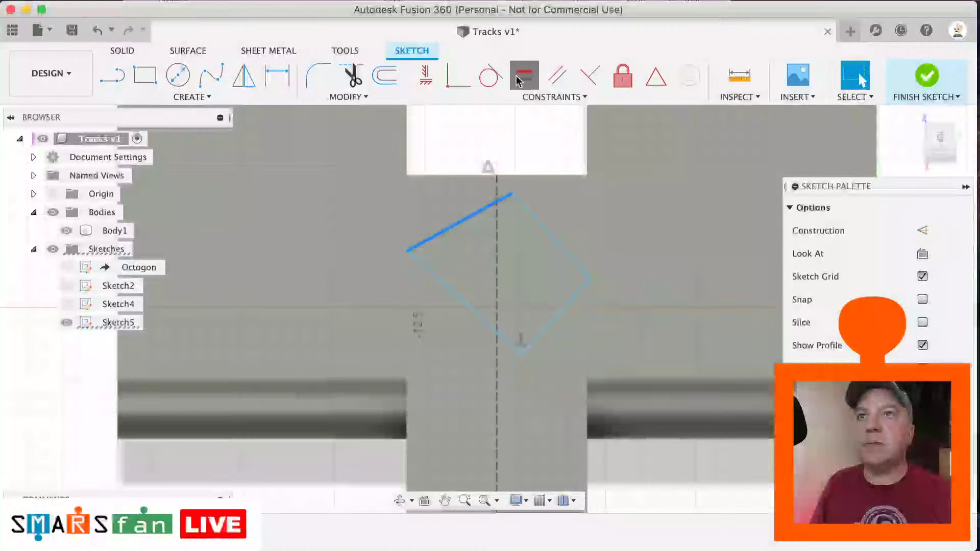
left_click(528, 212)
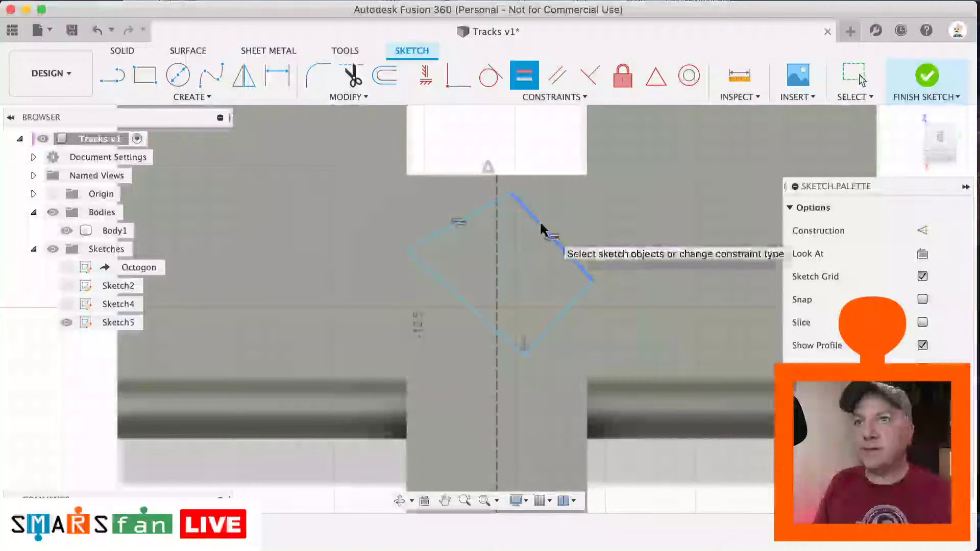
Step: Dimension the diamond's upper-right side at 5.5 mm
key("d")
left_click(554, 239)
left_click(576, 231)
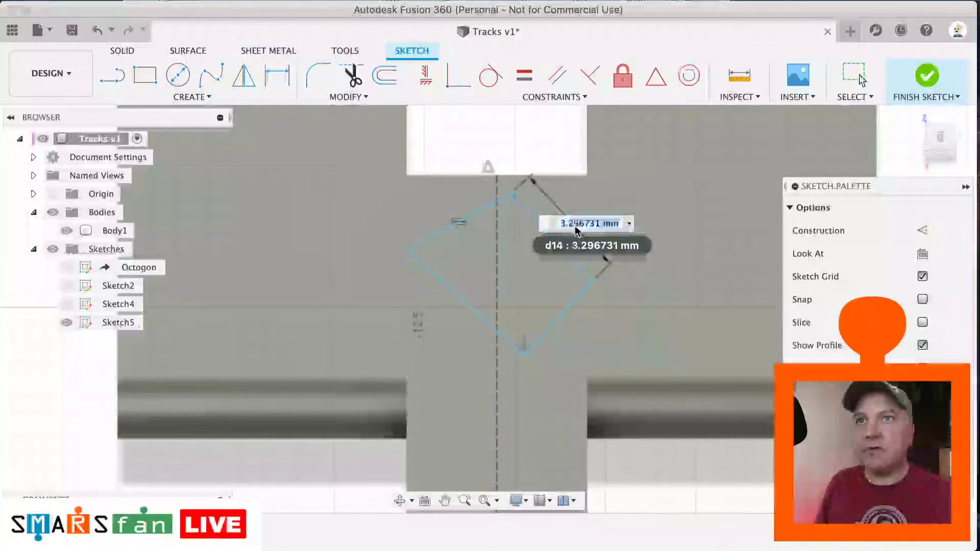
type("5.5")
key("Return")
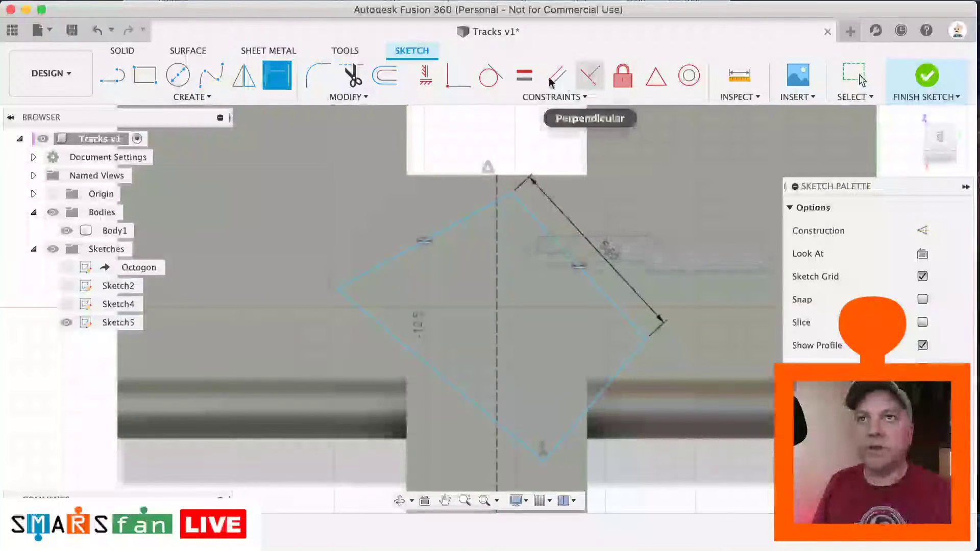
Step: Constrain the diamond's adjoining sides to be perpendicular at its left and right corners
left_click(590, 76)
left_click(400, 255)
left_click(383, 323)
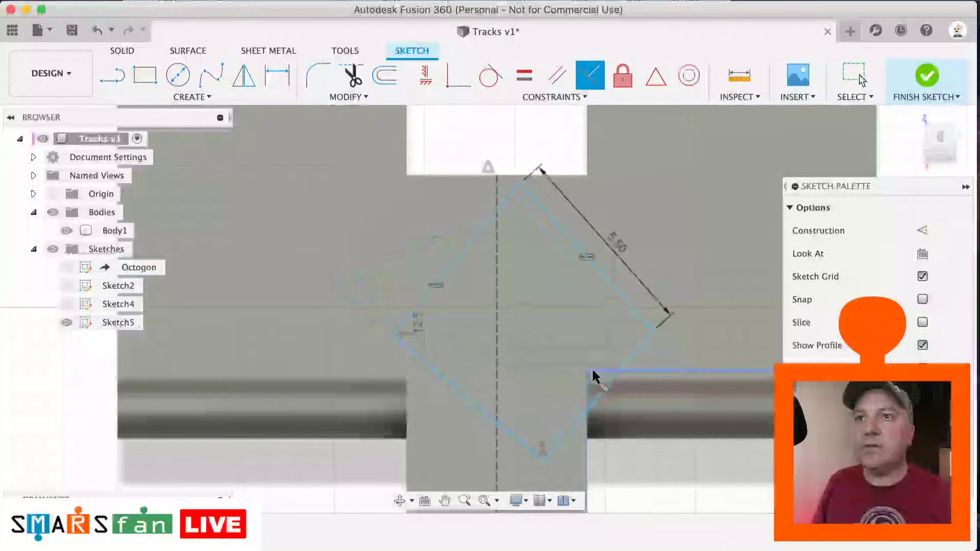
left_click(622, 373)
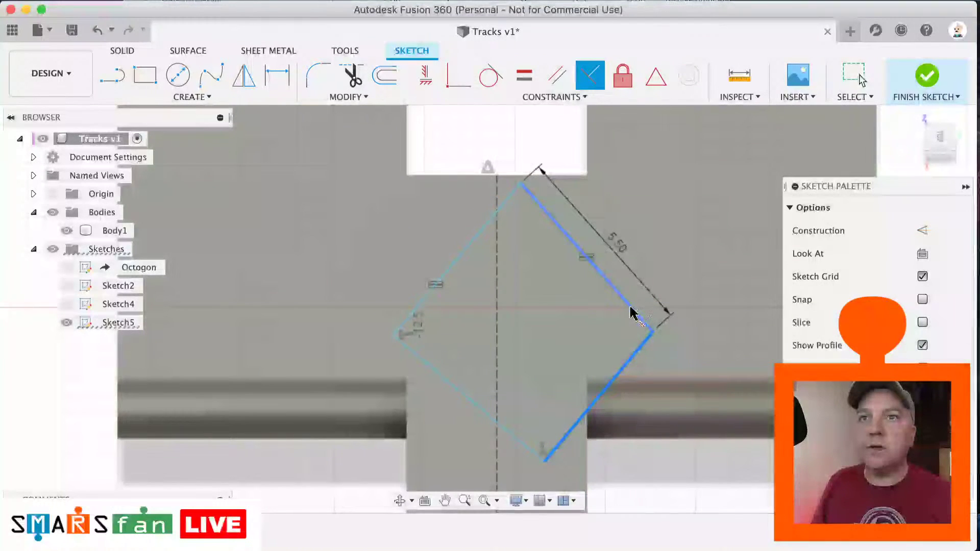
left_click(632, 311)
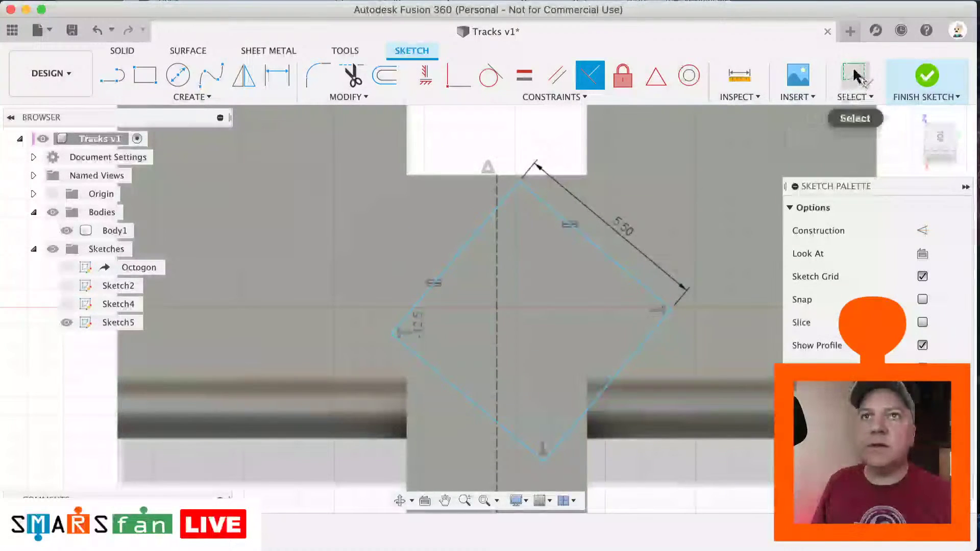
Step: Move the diamond's upper and lower corners onto the vertical centreline so they snap to it
left_click(855, 78)
left_click_drag(520, 184, 498, 195)
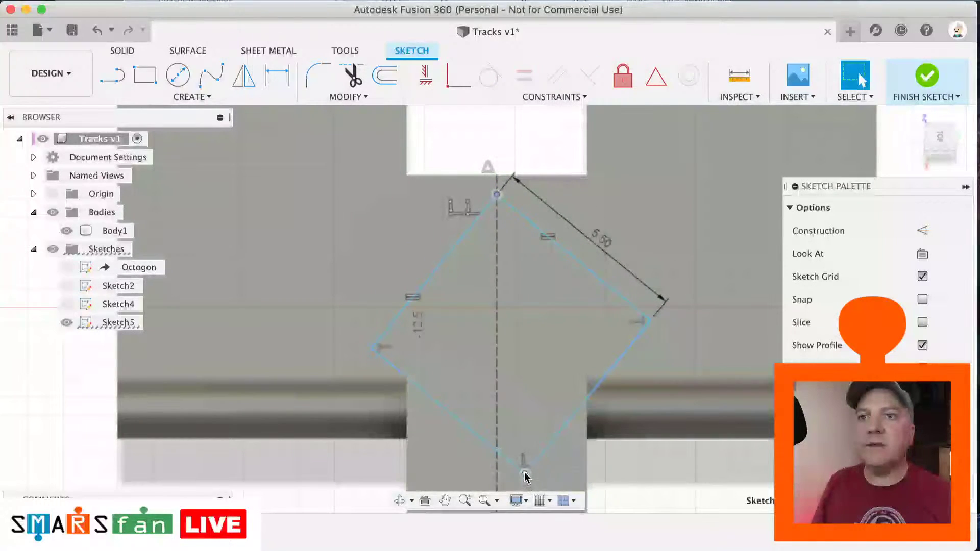
left_click_drag(525, 475, 497, 477)
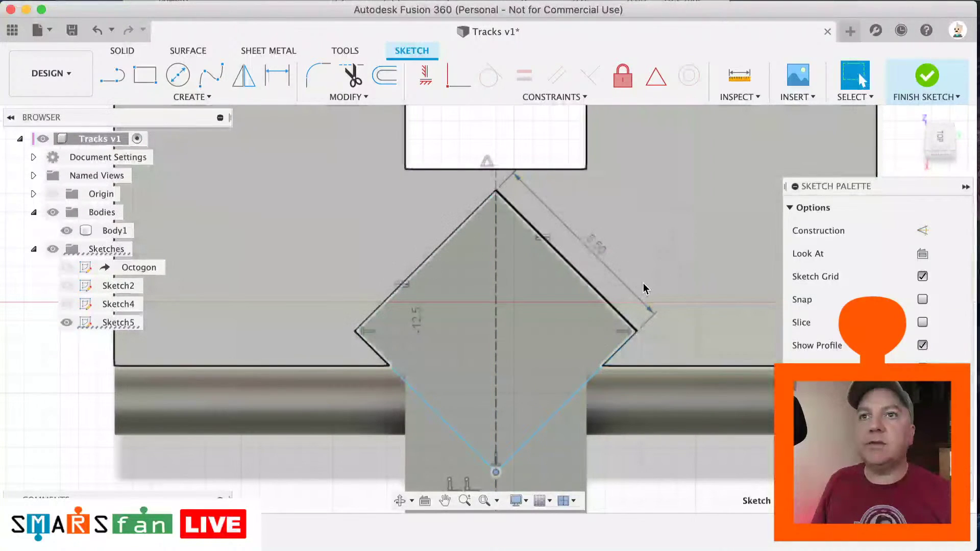
Step: Draw a horizontal construction line from the origin point across the whole link to just past its opposite edge
scroll(645, 289, "down", 5)
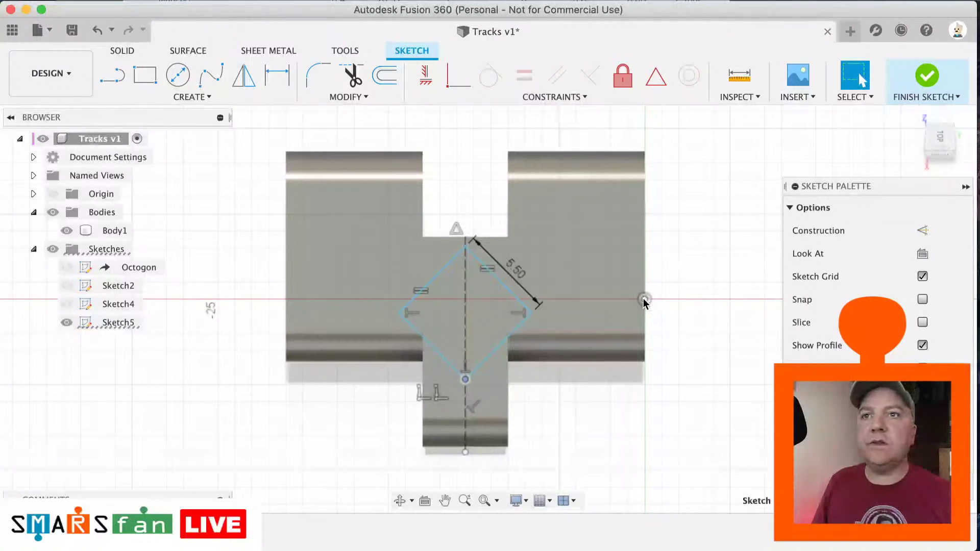
key("l")
left_click(645, 301)
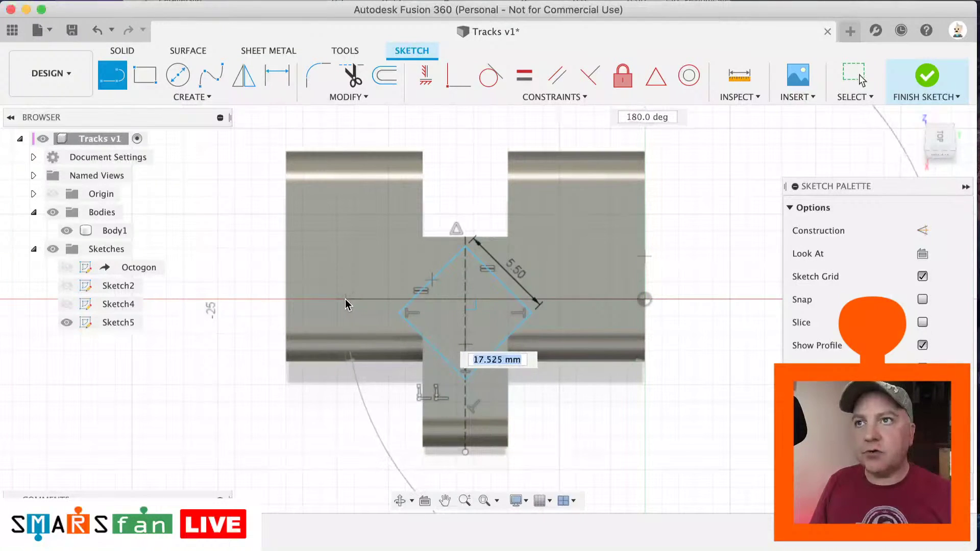
key("Escape")
key("x")
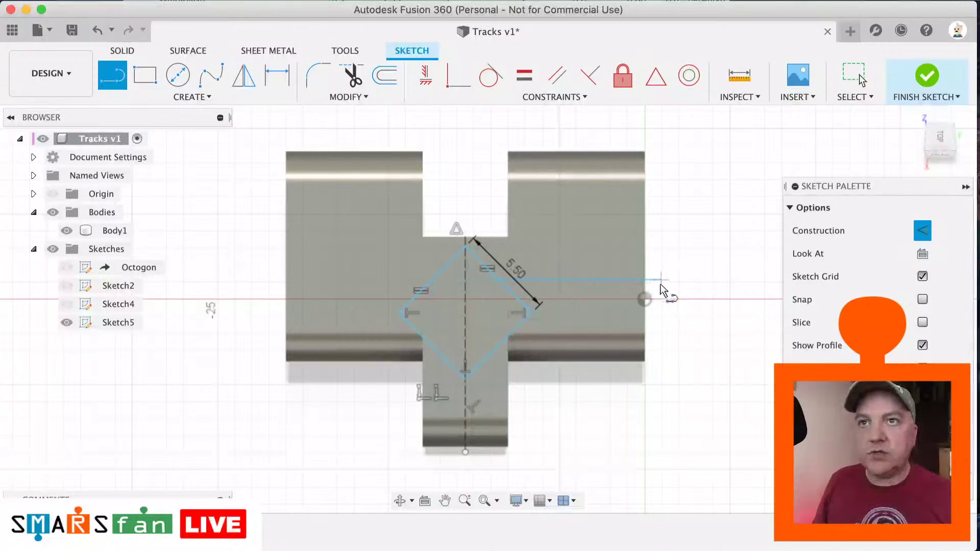
left_click(647, 299)
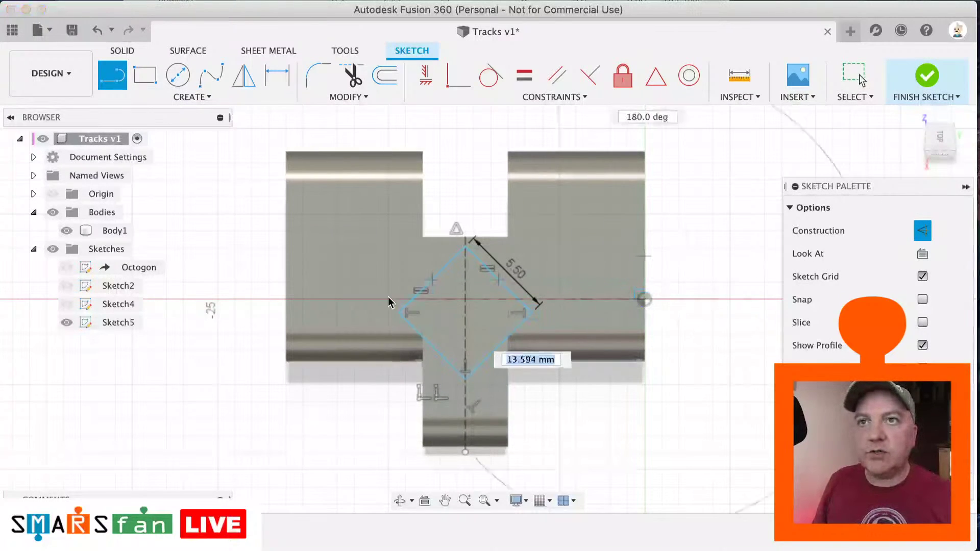
left_click(257, 299)
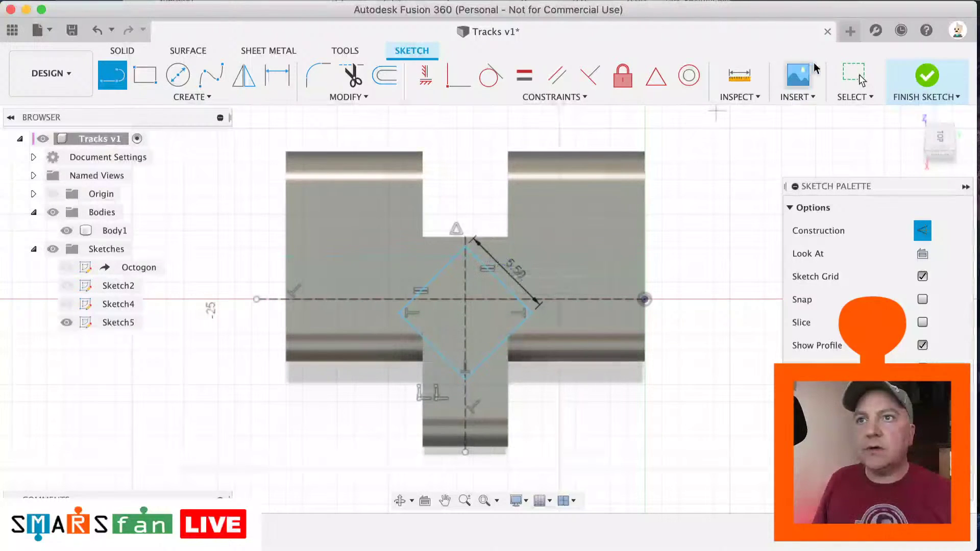
Step: Move the diamond's right corner onto the horizontal construction line and finish the sketch
left_click(847, 77)
left_click_drag(530, 313, 532, 300)
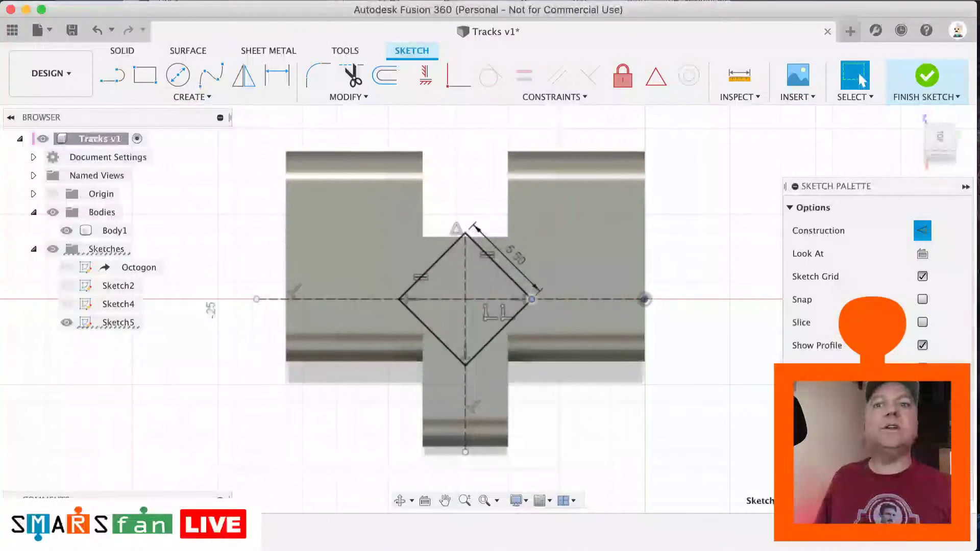
left_click(927, 77)
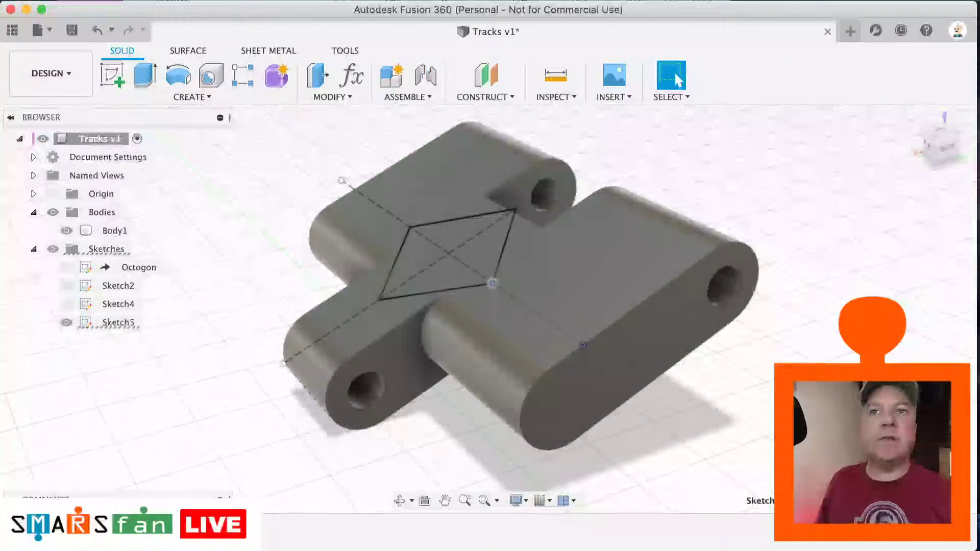
Step: Extrude the diamond profile downward as a cut through the link, with the extent set to All
left_click(472, 250)
key("q")
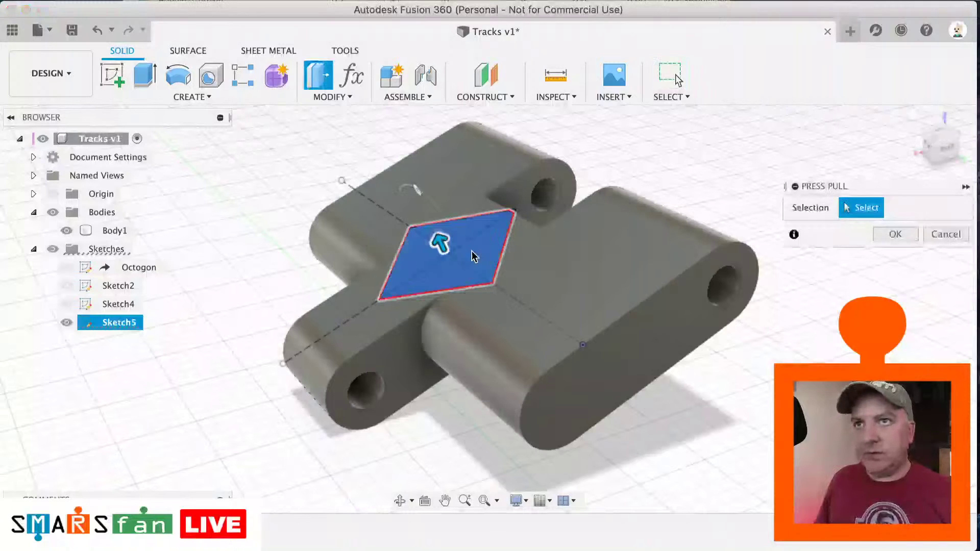
left_click_drag(442, 243, 494, 357)
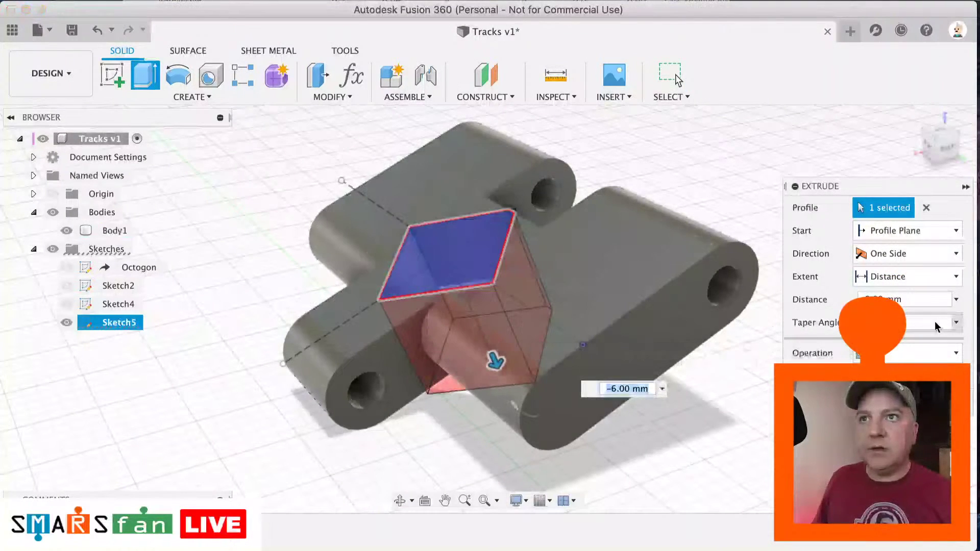
left_click(956, 276)
left_click(909, 327)
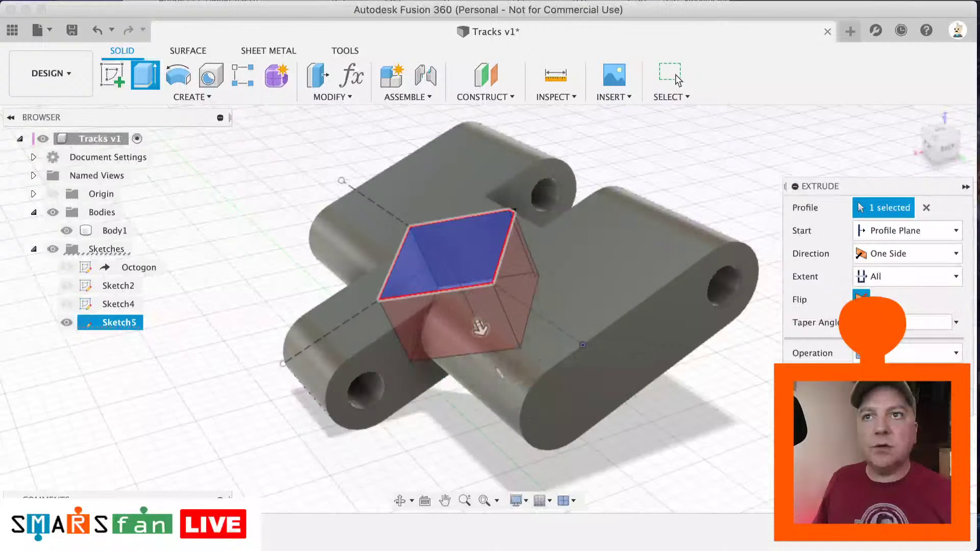
key("Return")
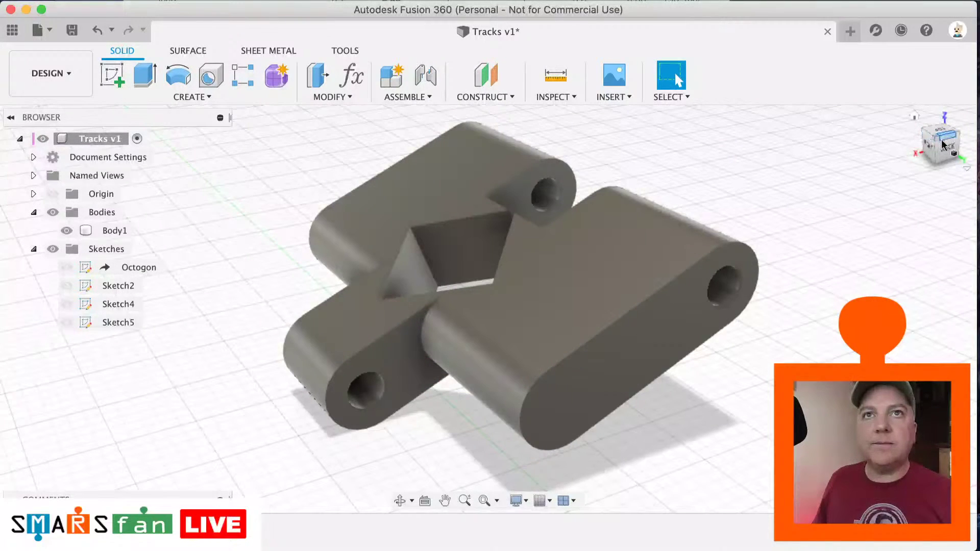
Step: Start a sketch on the link's upper face and draw a centre rectangle about 24 mm wide across the diamond opening's upper half
left_click_drag(939, 145, 944, 156)
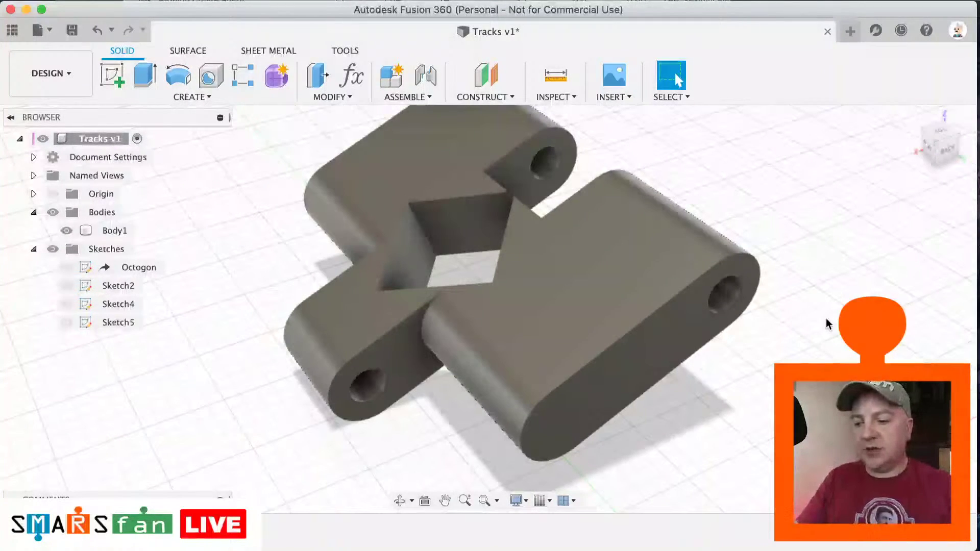
left_click(589, 293)
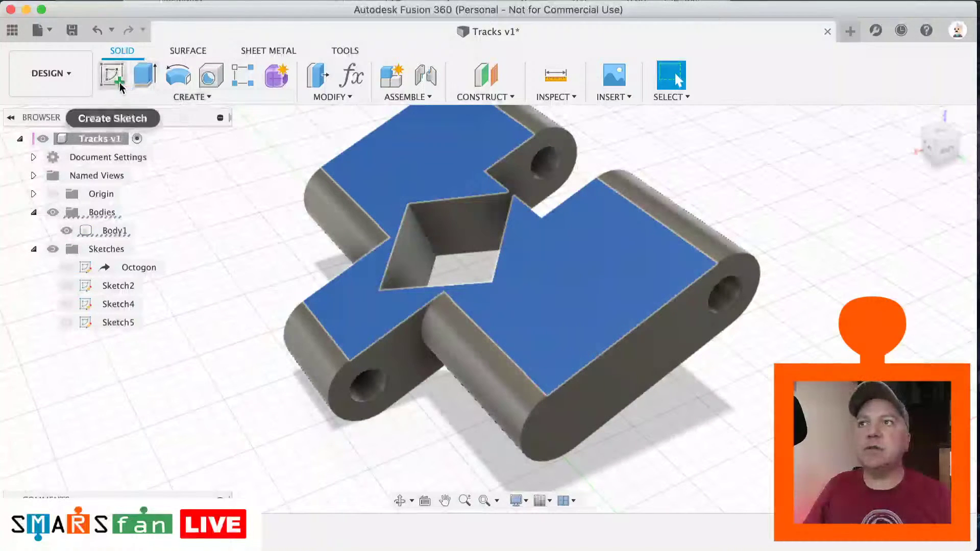
left_click(118, 82)
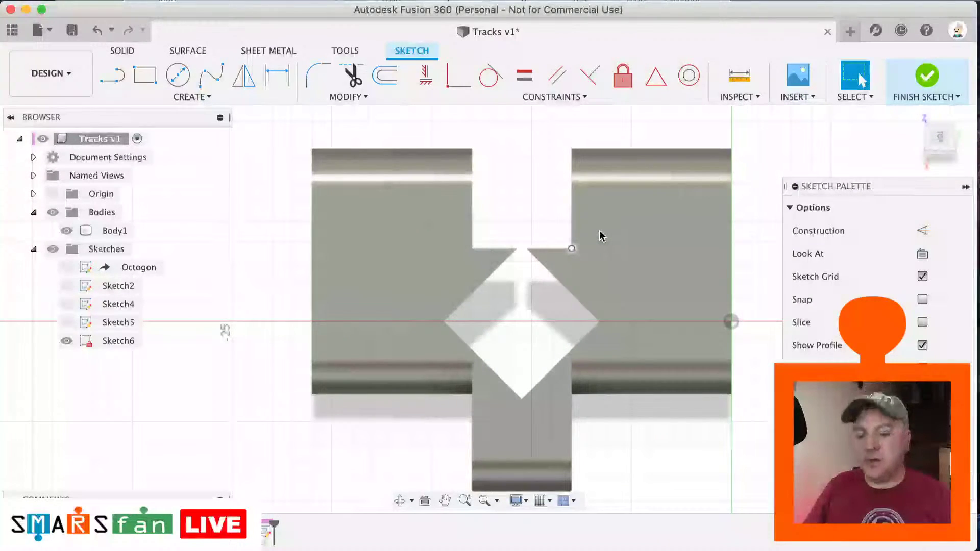
left_click(174, 102)
mouse_move(201, 129)
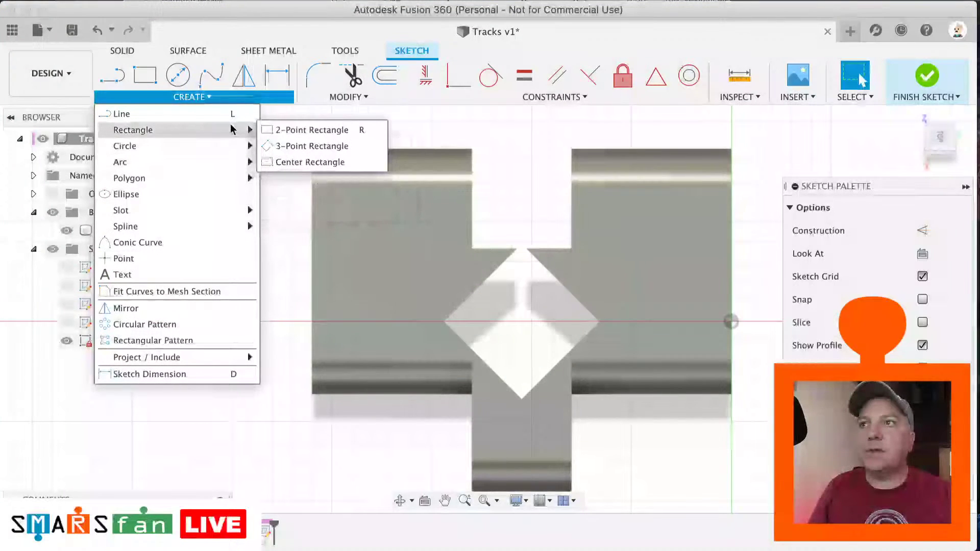
left_click(286, 162)
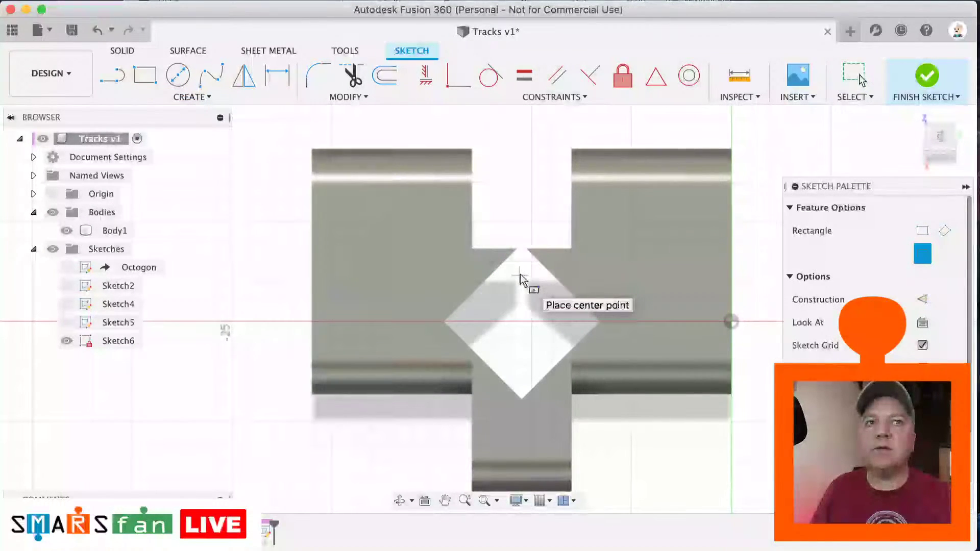
left_click(756, 321)
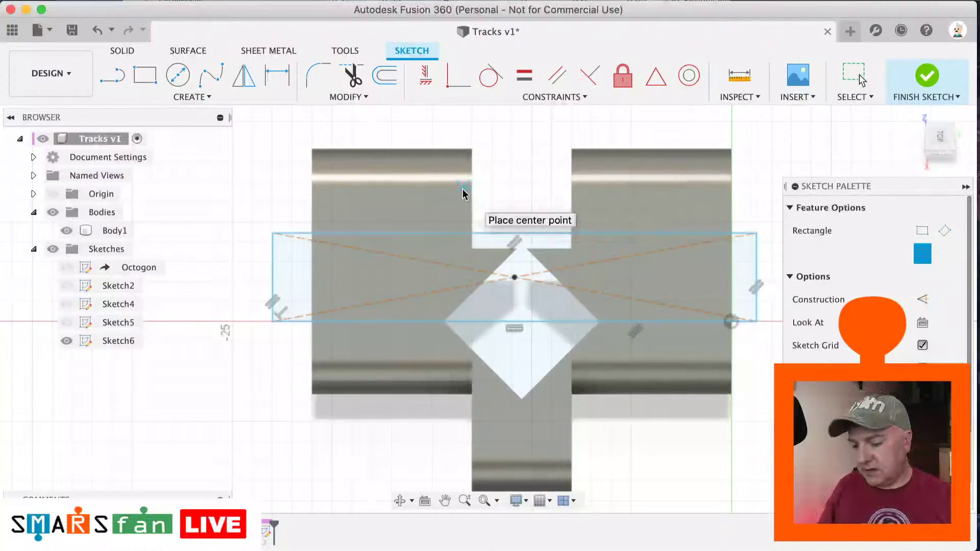
Step: Draw a vertical construction line about 13 mm long up from the diamond opening's lower corner and move the rectangle's centre onto it
key("l")
key("x")
left_click(514, 277)
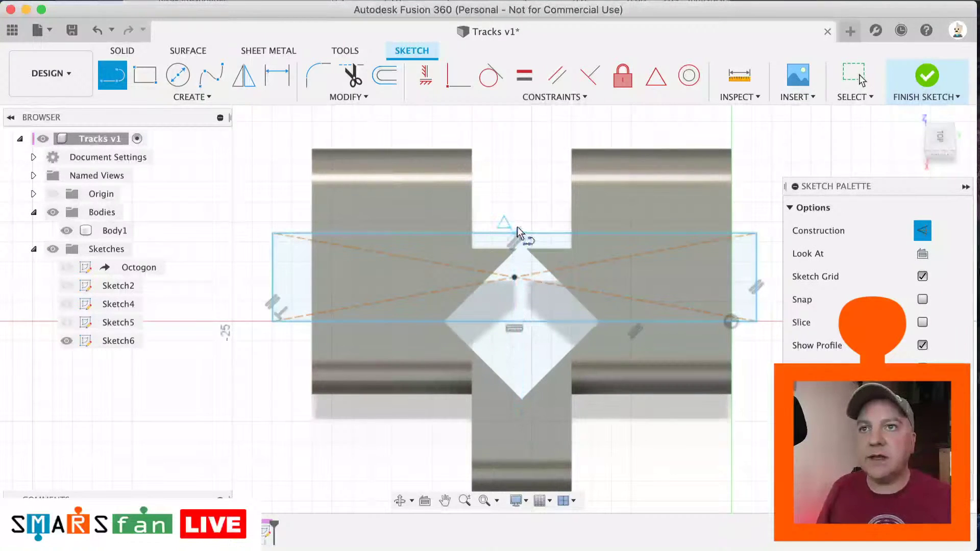
key("Escape")
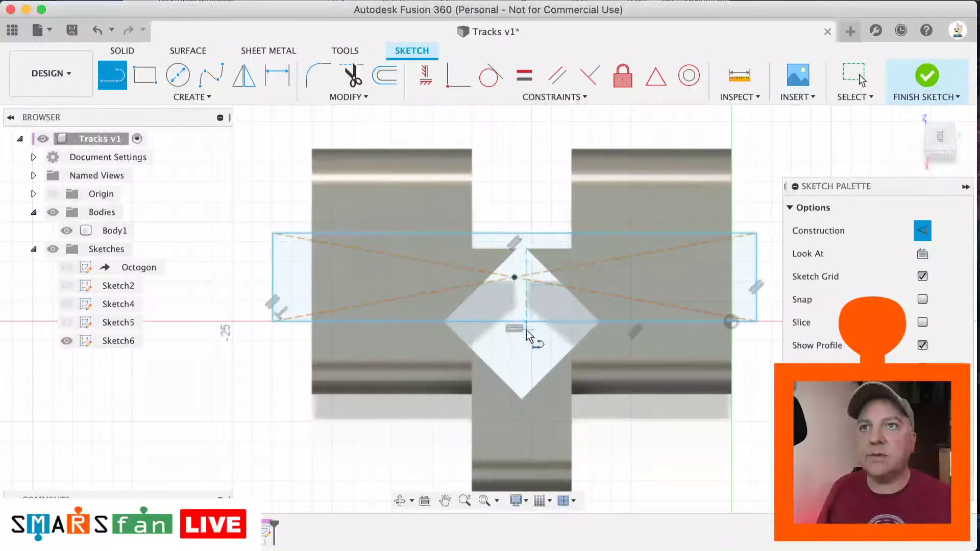
left_click(521, 403)
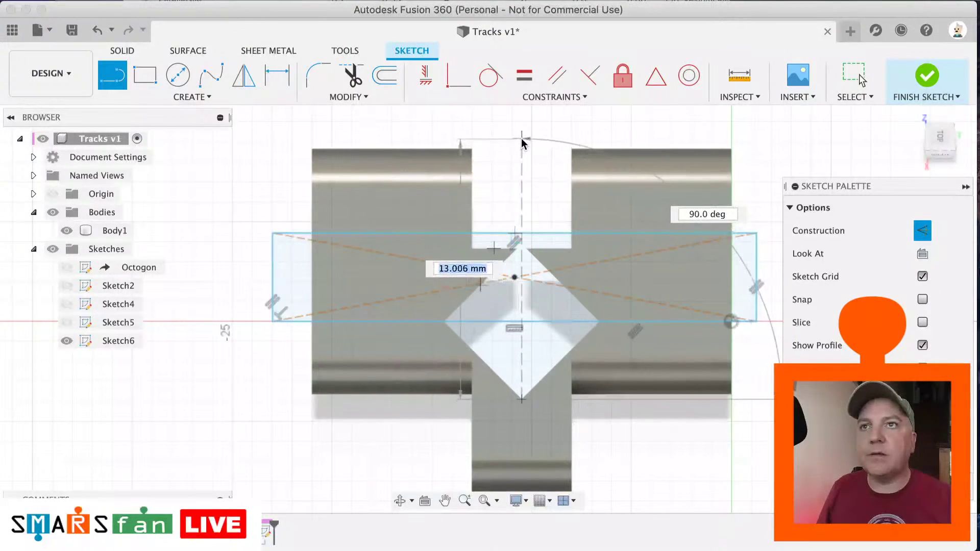
double_click(521, 139)
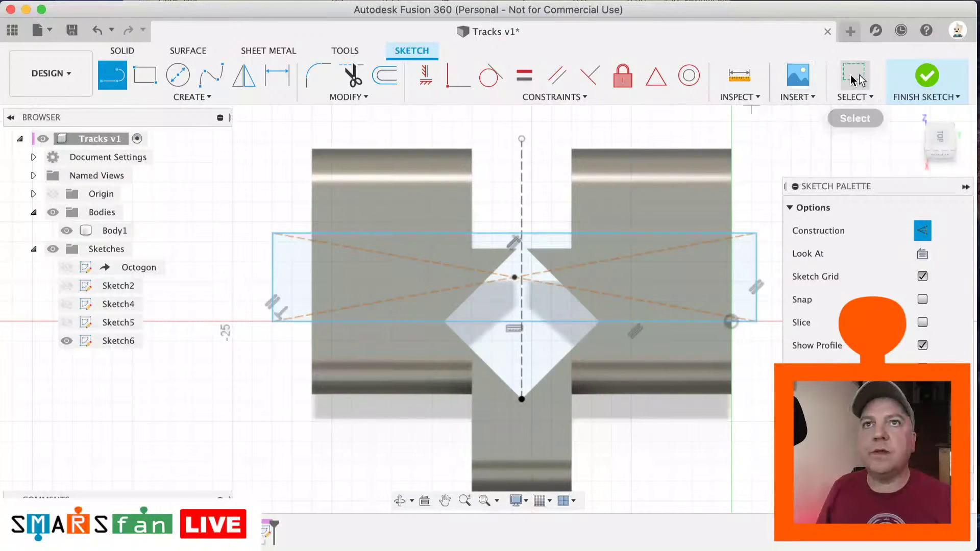
left_click(854, 80)
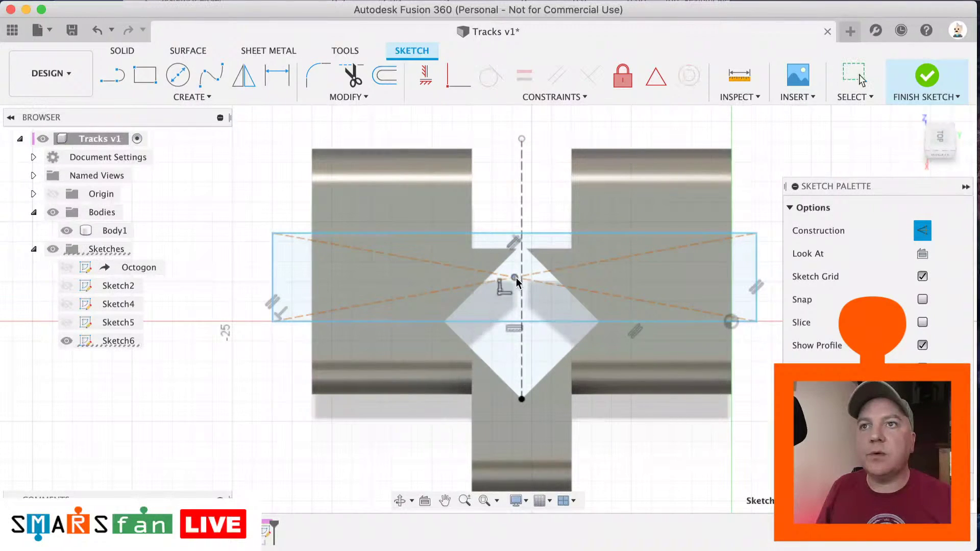
left_click_drag(516, 280, 524, 279)
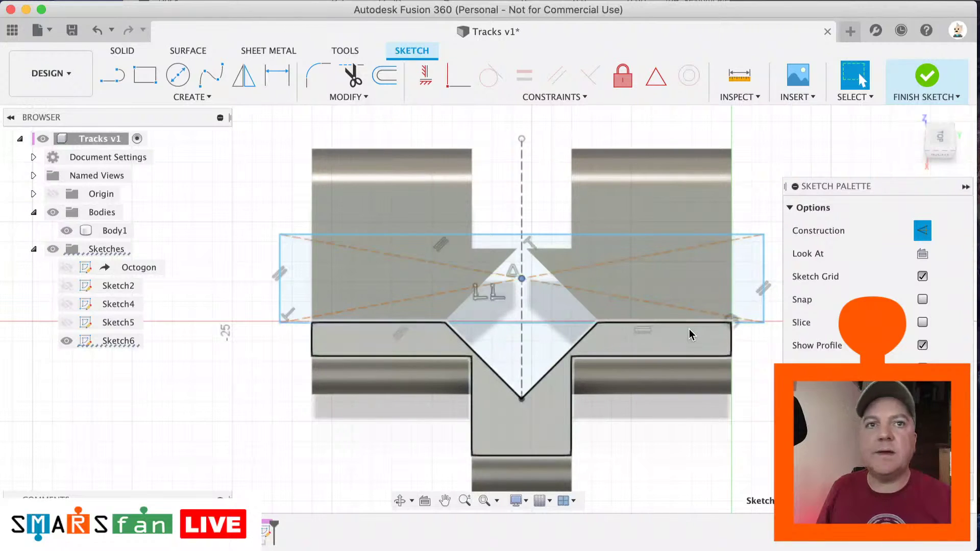
Step: Try dimensioning the rectangle's left side at 3.5 mm from the vertical construction line
key("d")
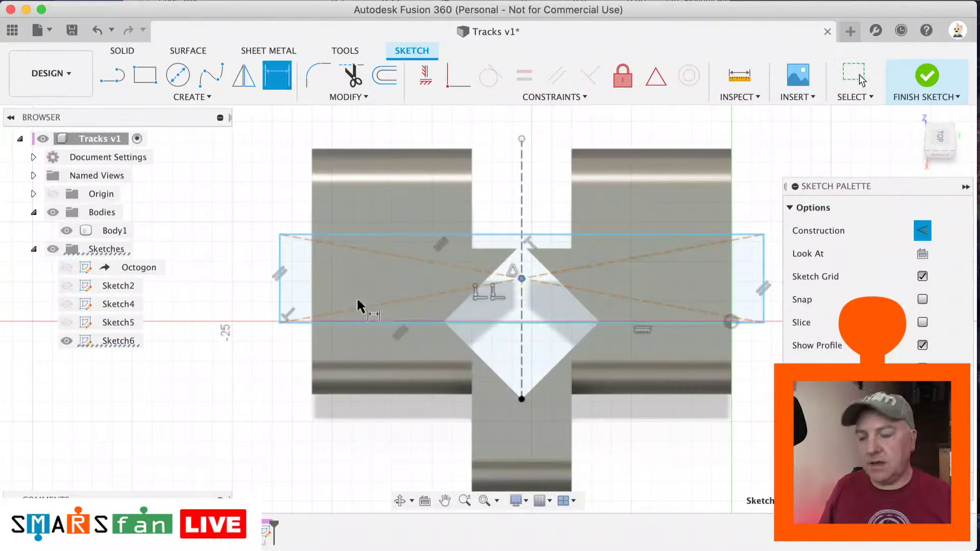
left_click(280, 306)
left_click(258, 306)
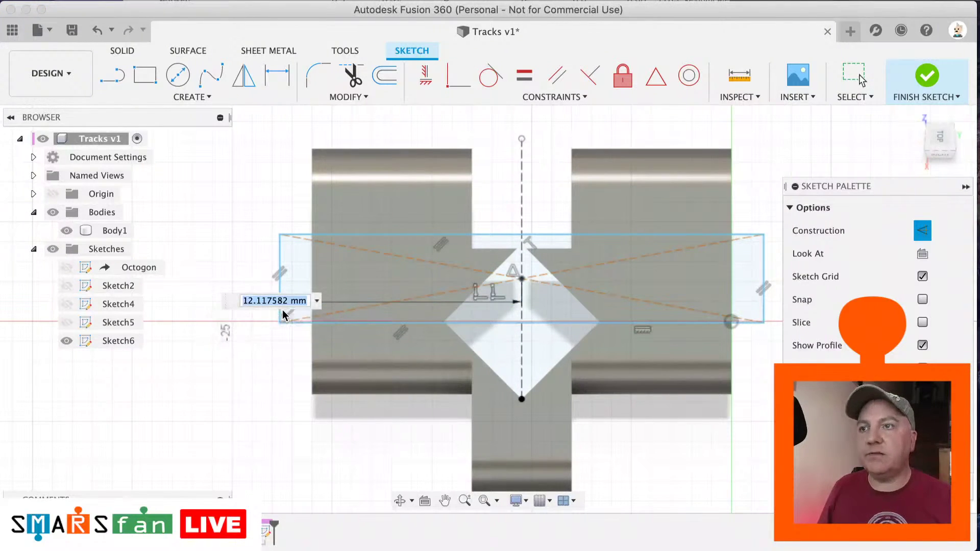
type("3.5")
key("Return")
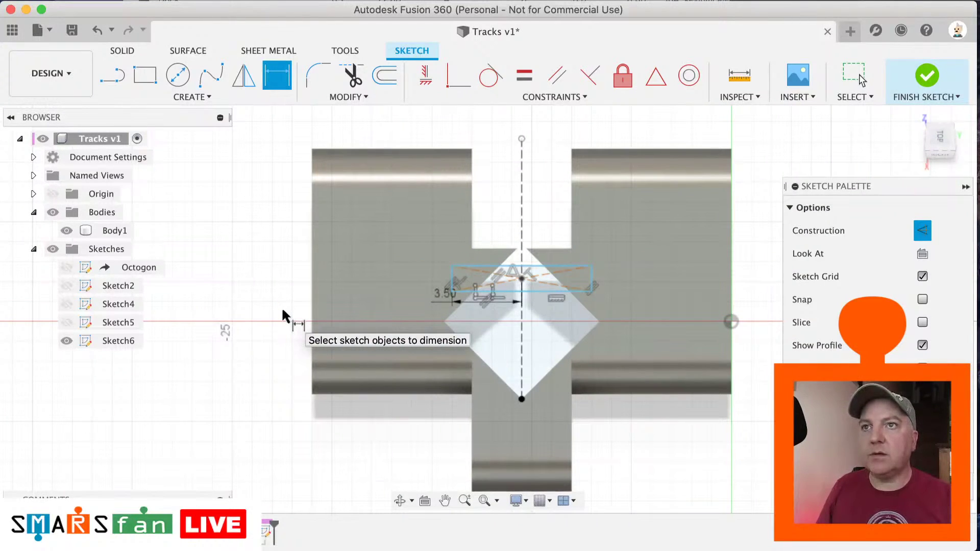
key("Escape")
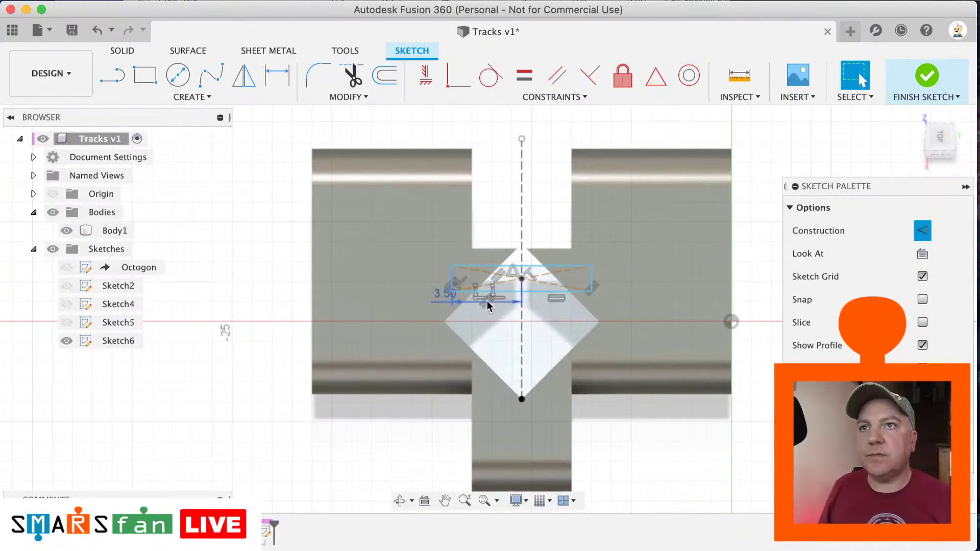
Step: Dimension the rectangle's left side to a height of 3.5 mm
key("d")
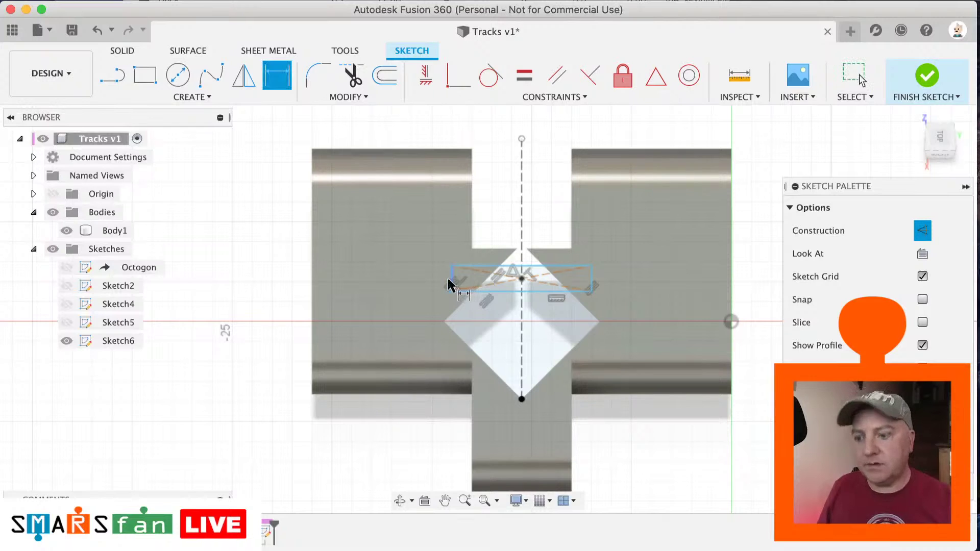
left_click(451, 283)
left_click(245, 280)
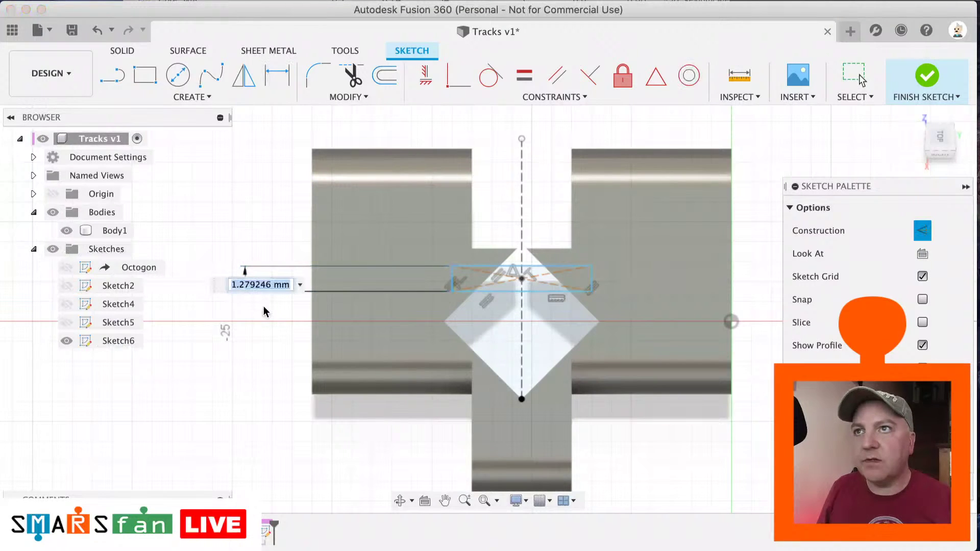
type("3.5")
key("Return")
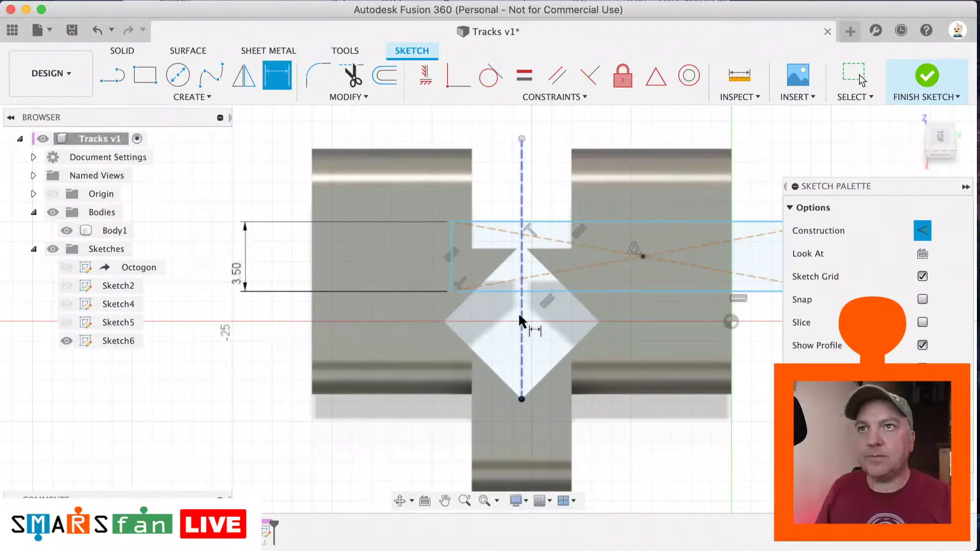
Step: Move the rectangle back toward the diamond opening and constrain its centre point coincident with the vertical construction line
left_click(854, 76)
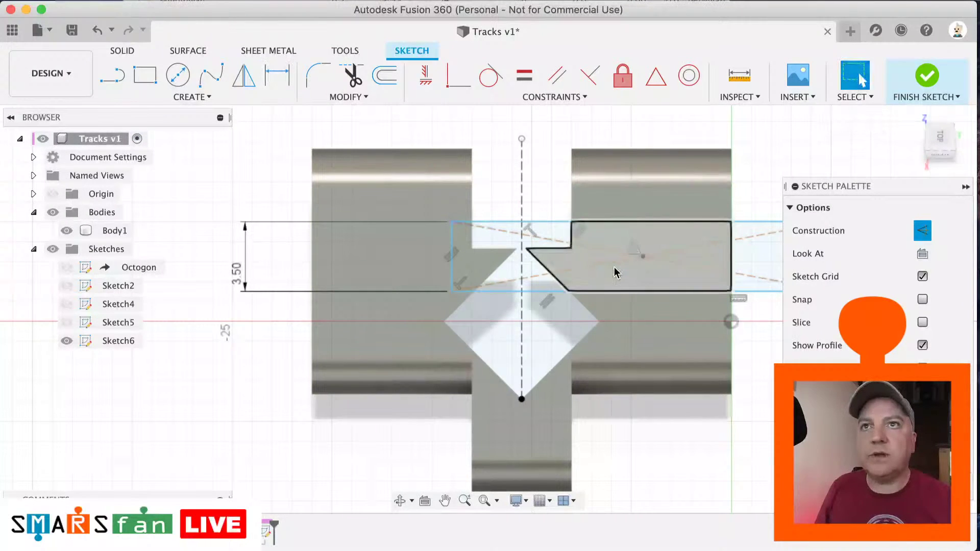
left_click_drag(644, 259, 551, 278)
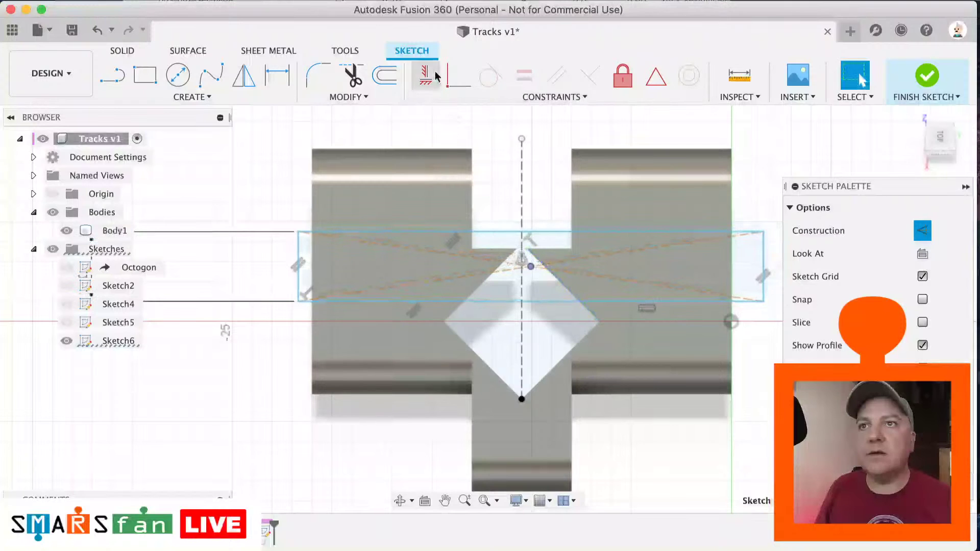
left_click(458, 76)
left_click(527, 259)
left_click(527, 258)
left_click(521, 221)
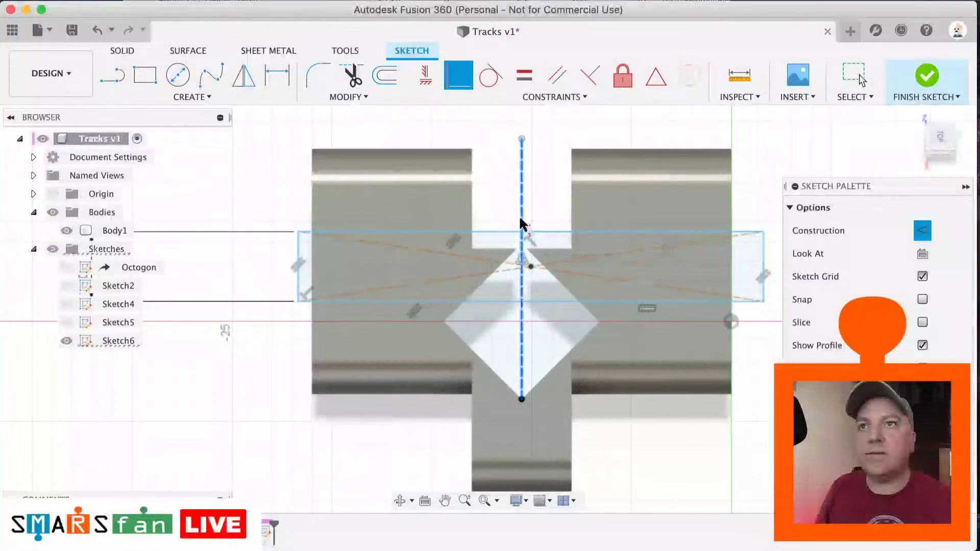
left_click(532, 269)
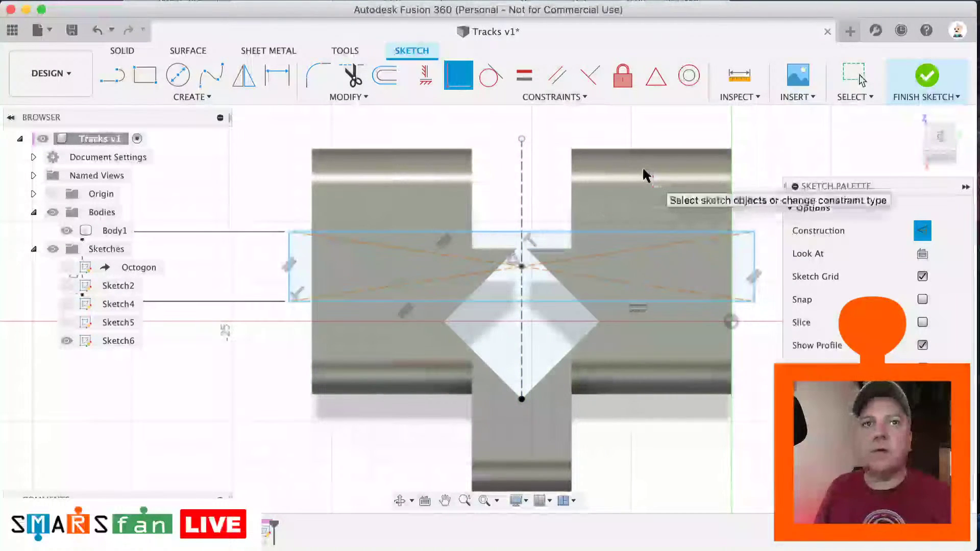
Step: Make the rectangle's upper edge collinear with the inner edge of the notch between the two hinge knuckles
left_click(732, 177)
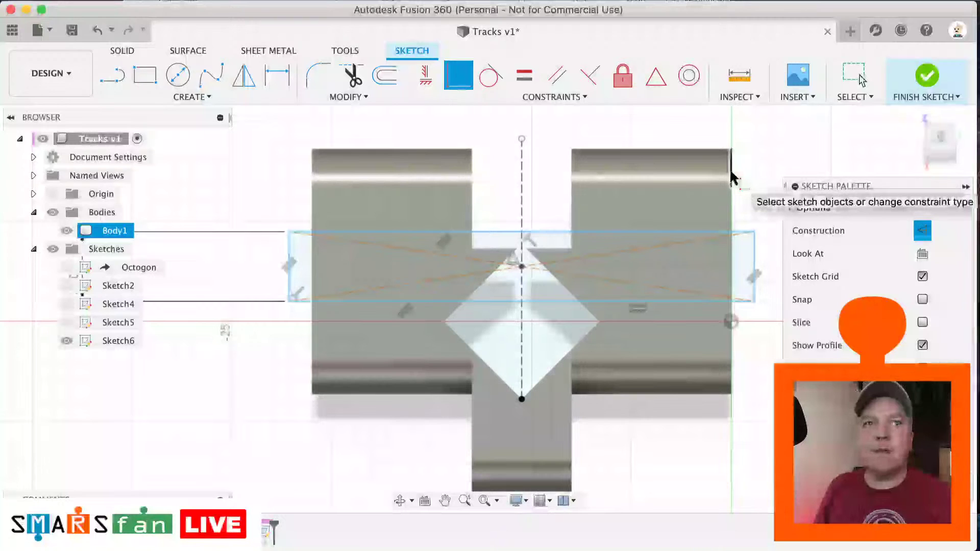
left_click(570, 97)
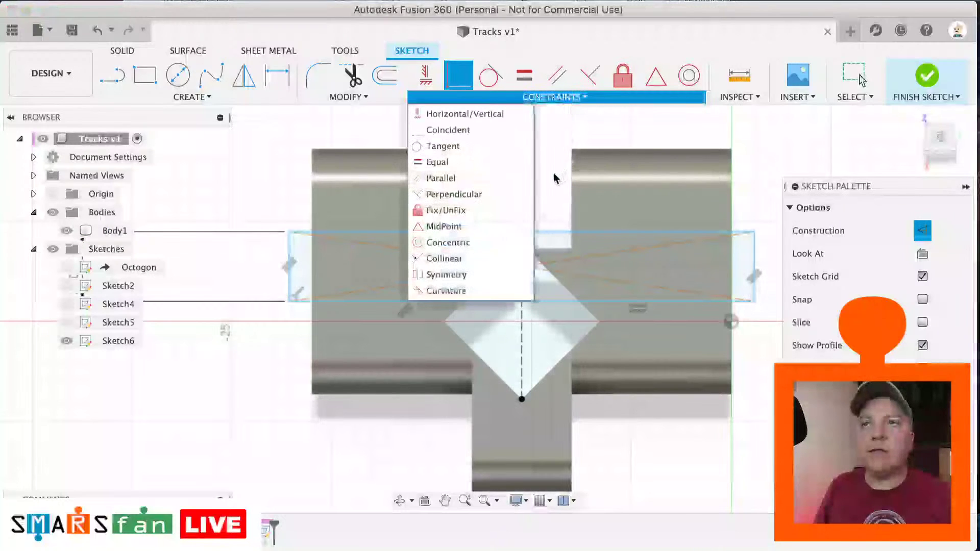
left_click(473, 267)
left_click(532, 232)
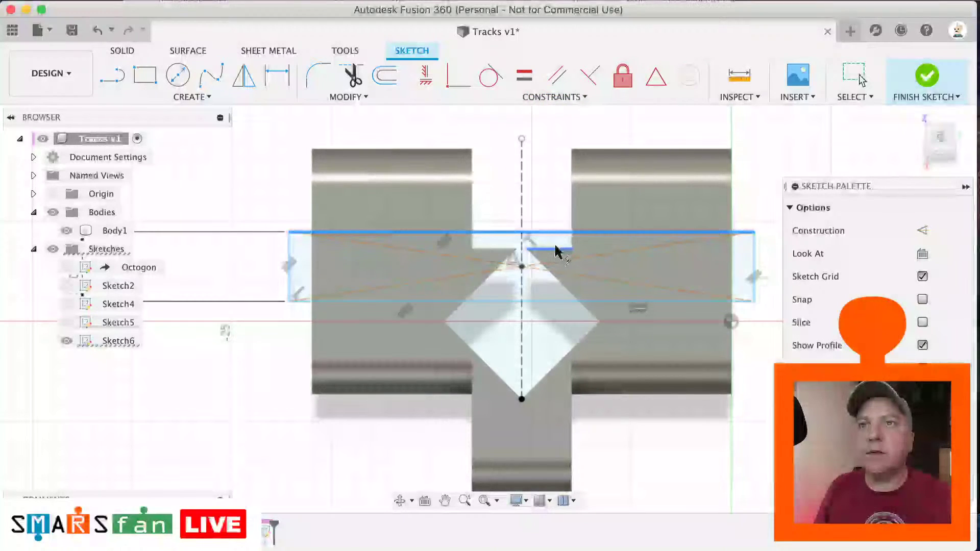
left_click(556, 250)
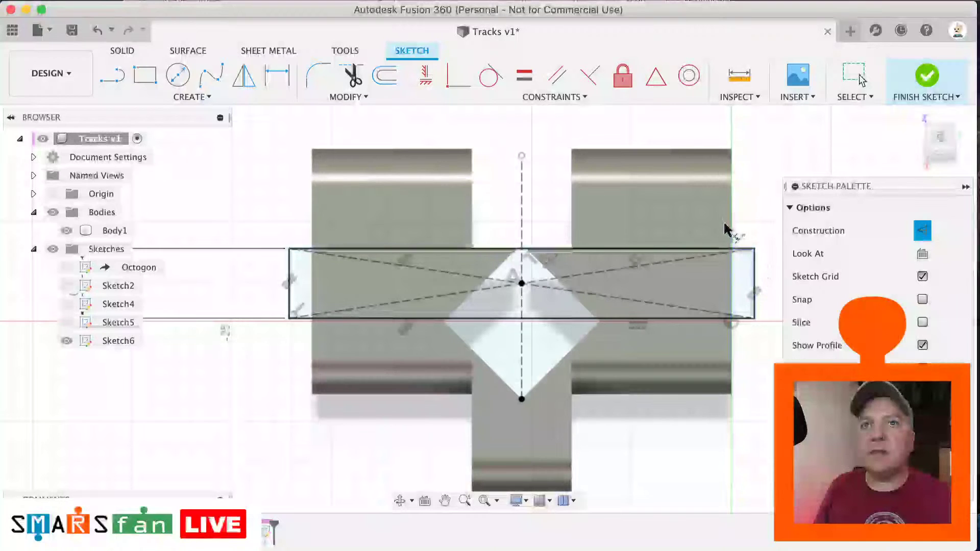
Step: Make the rectangle's right side collinear with the link's outer side edge and finish the sketch
left_click(555, 97)
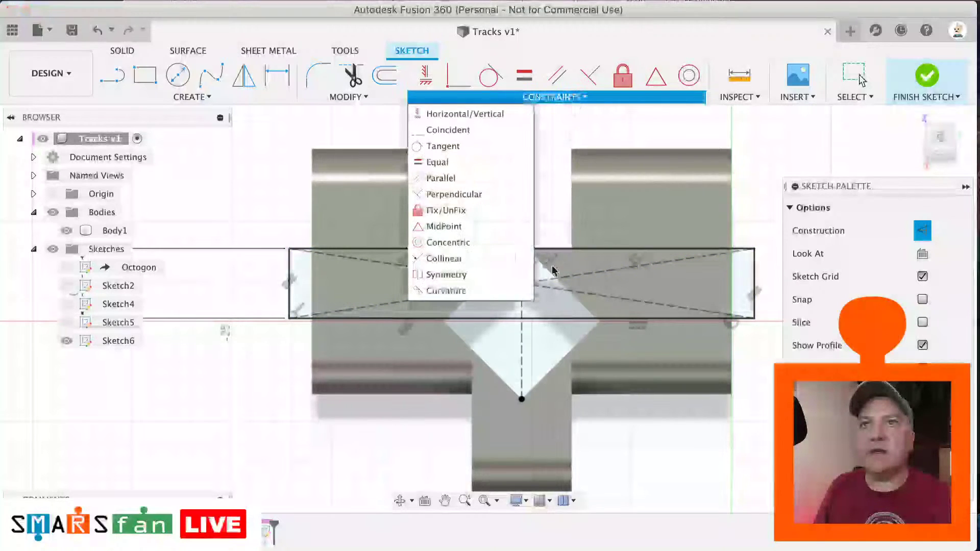
left_click(507, 271)
left_click(753, 275)
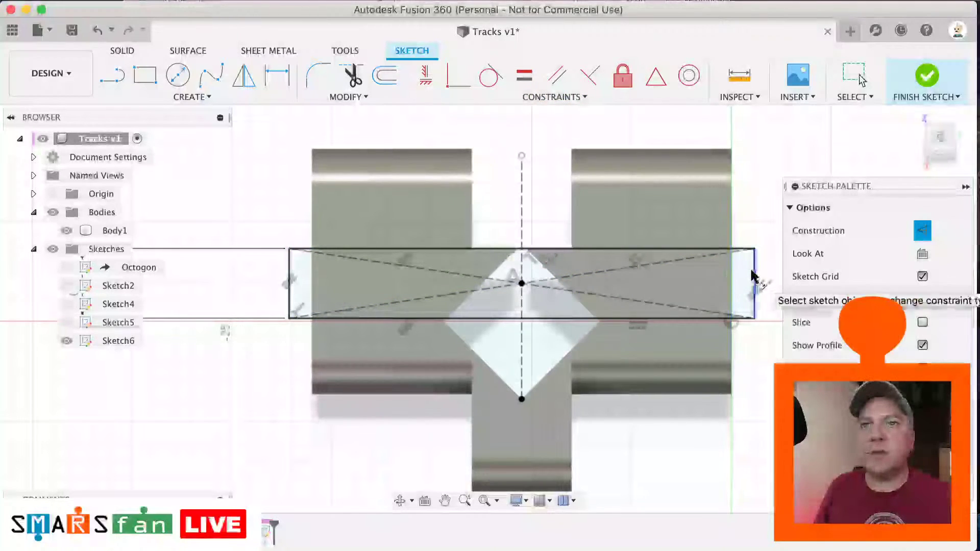
left_click(733, 236)
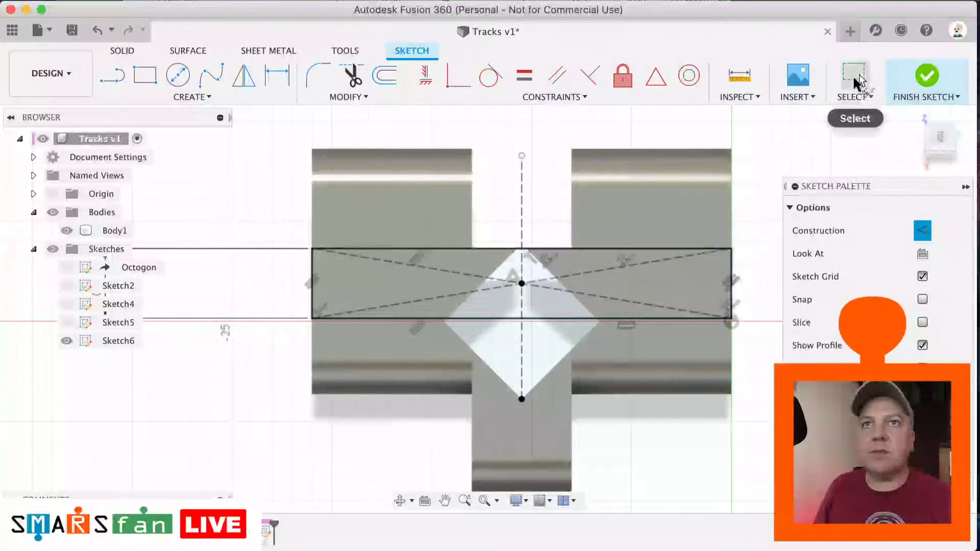
left_click(859, 82)
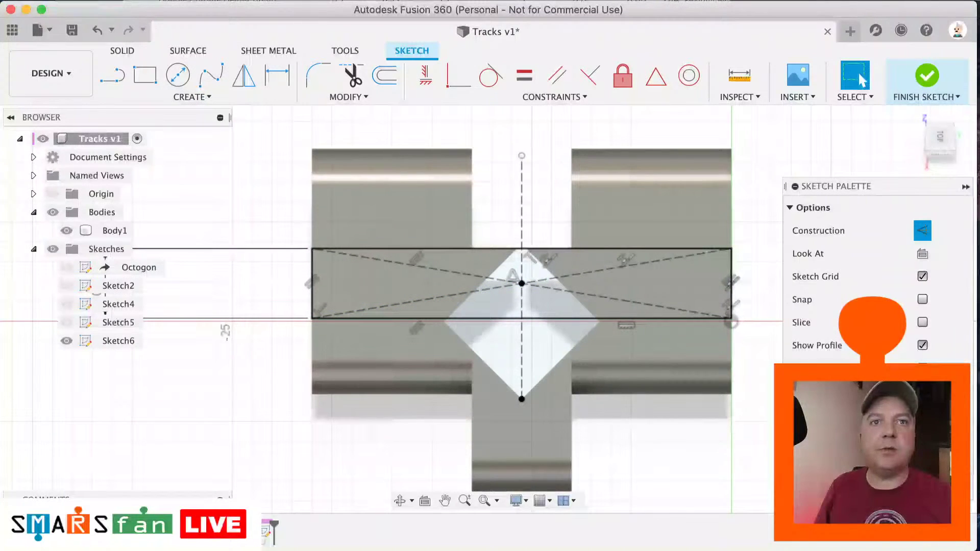
left_click(921, 76)
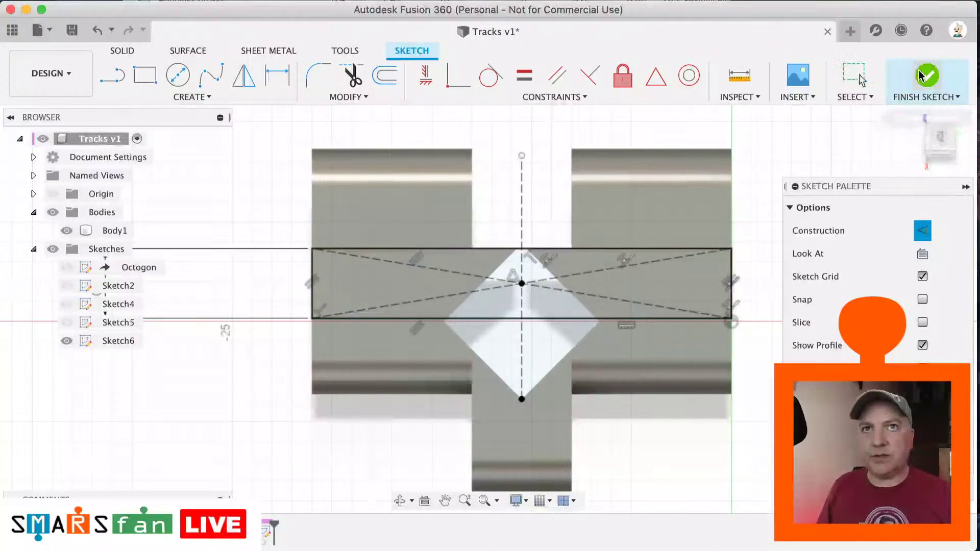
Step: Extrude the two rectangle profiles on either side of the diamond opening 1.75 mm upward from the link's face
left_click(587, 297)
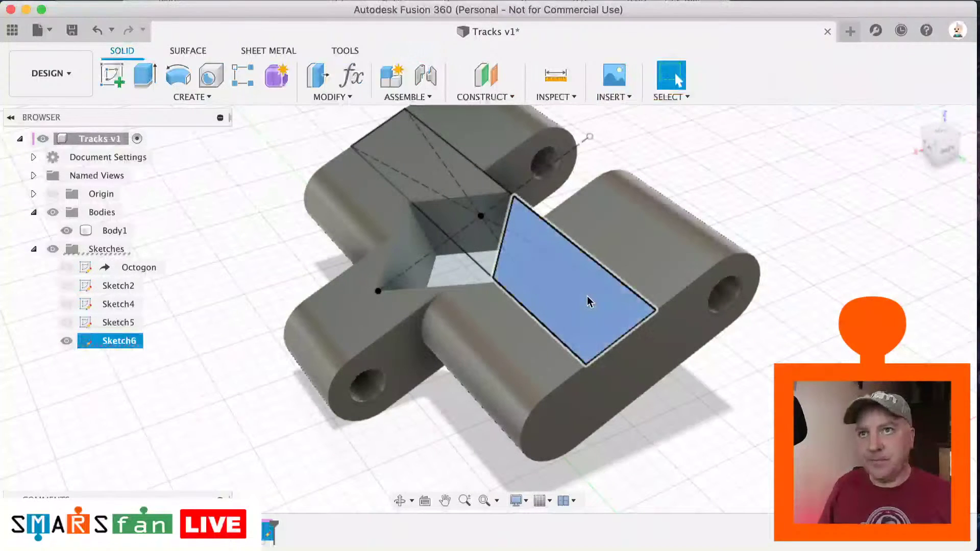
left_click(477, 194, "shift")
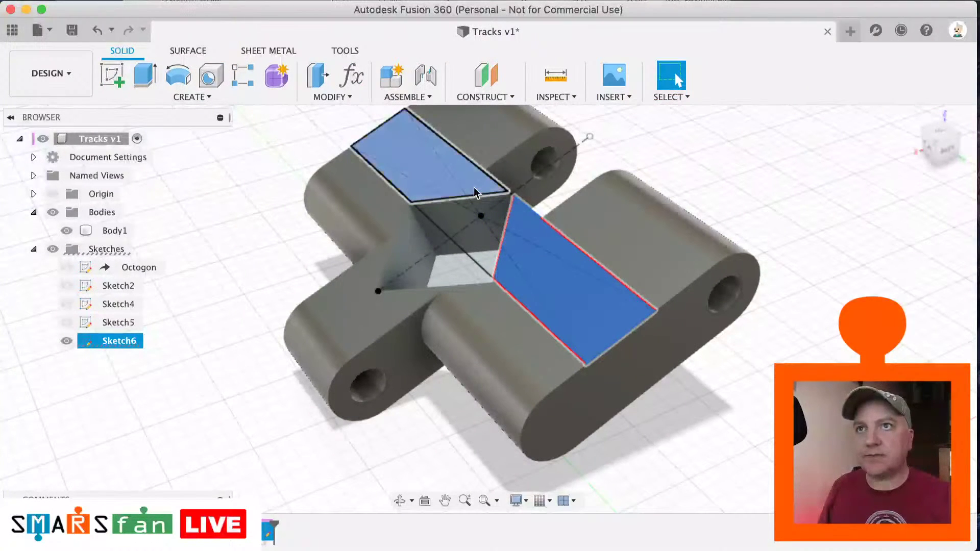
key("e")
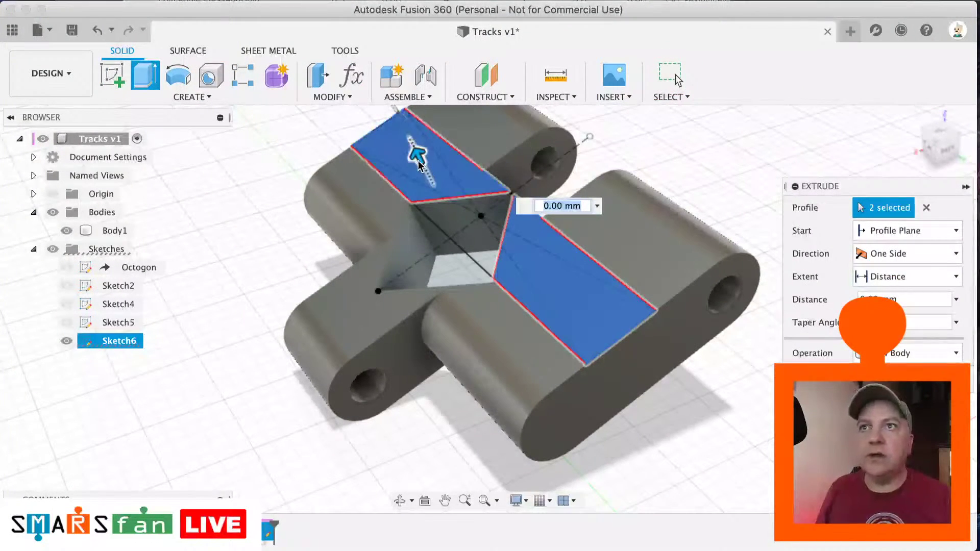
left_click_drag(419, 162, 397, 132)
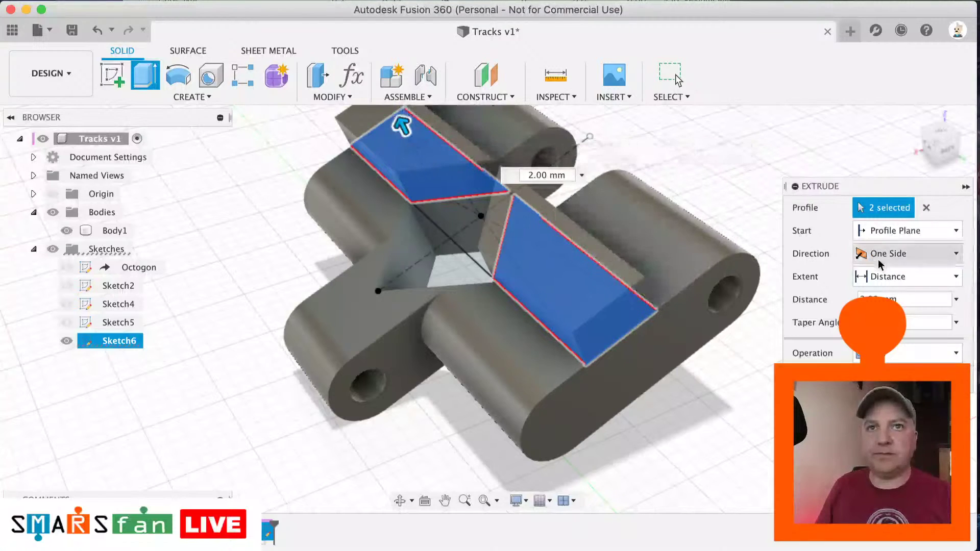
left_click(906, 304)
type("1")
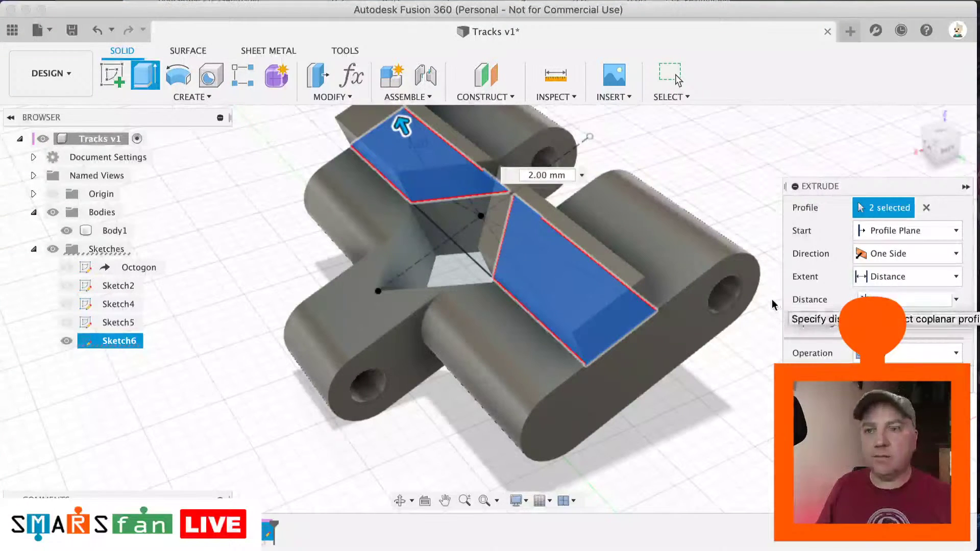
type(".75")
key("Return")
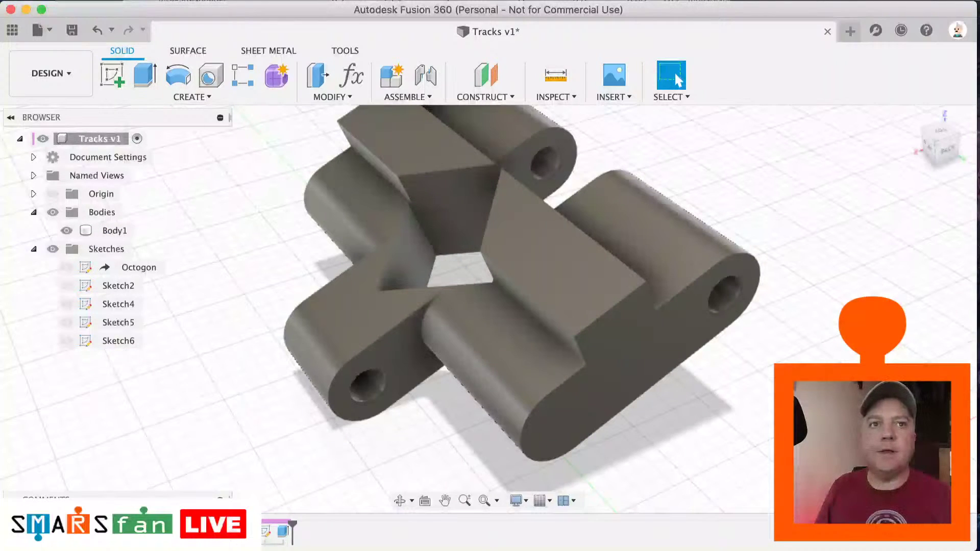
left_click(602, 261)
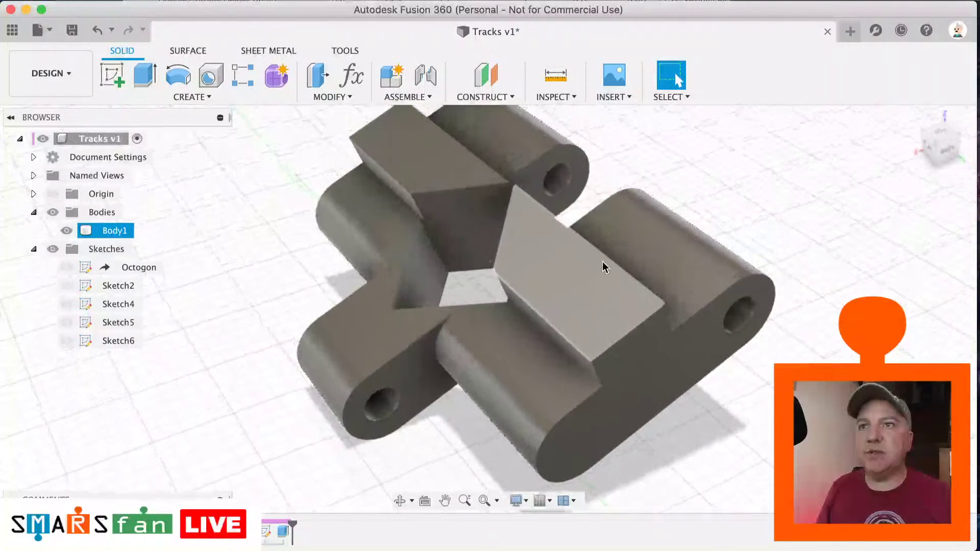
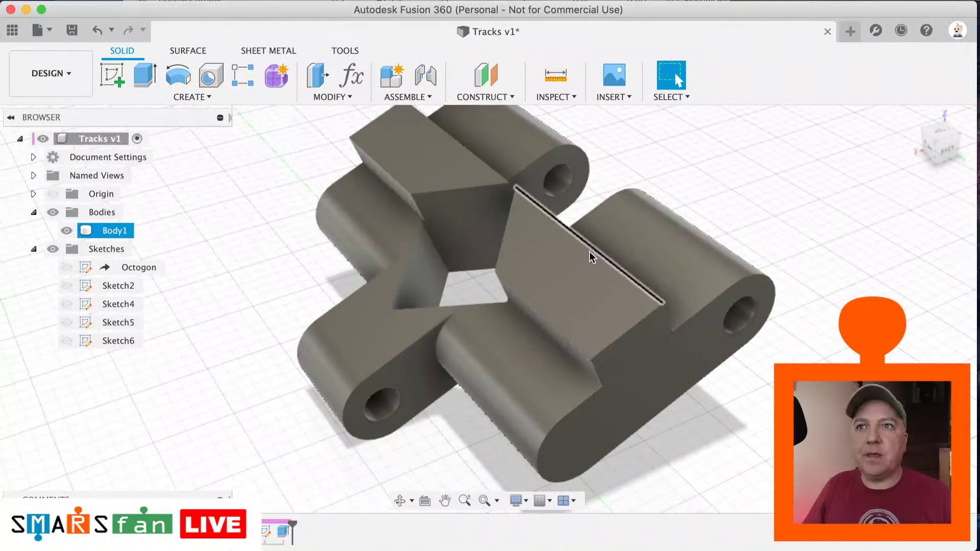
Step: Chamfer the two long upper edges of one raised ridge with an equal distance of 1.75 mm
left_click(591, 255)
left_click(536, 309, "shift")
left_click(331, 97)
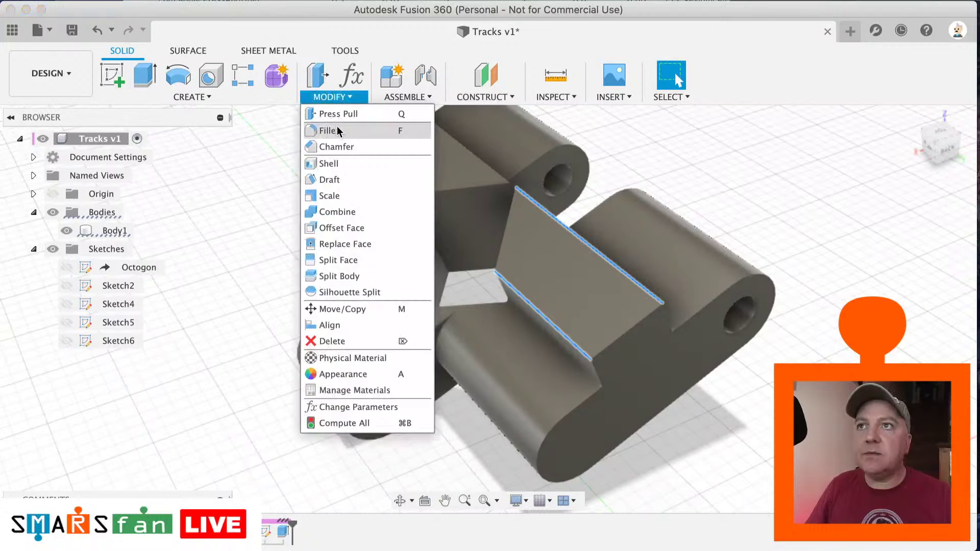
left_click(337, 146)
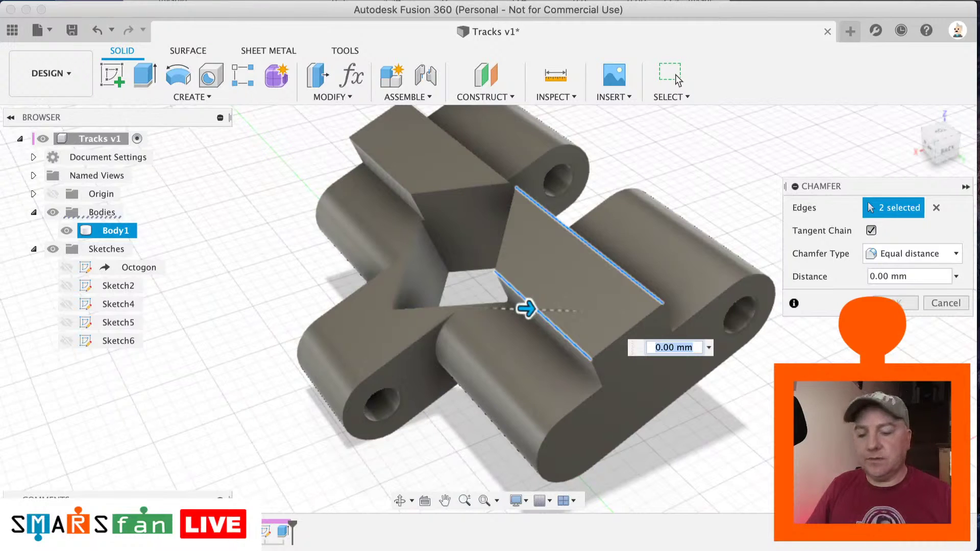
type("1.")
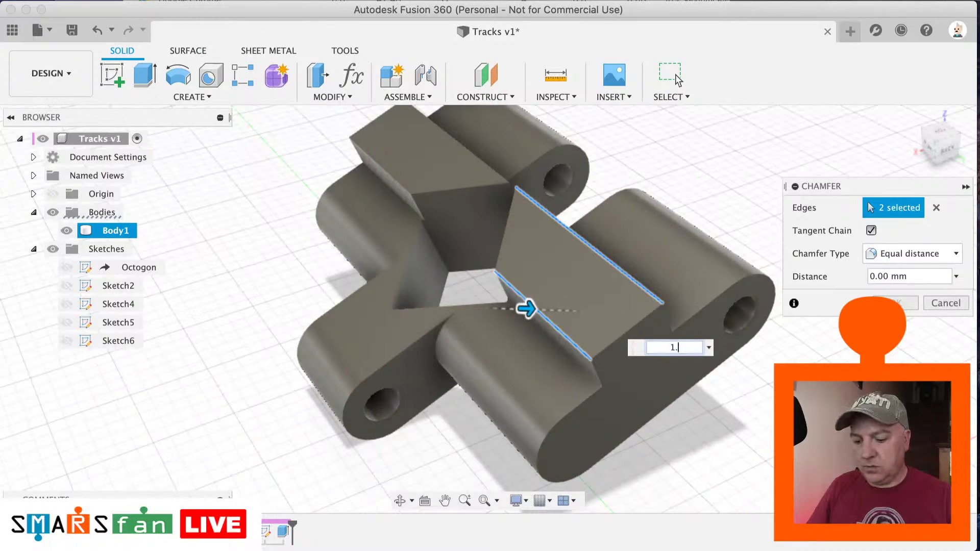
type("75")
key("Return")
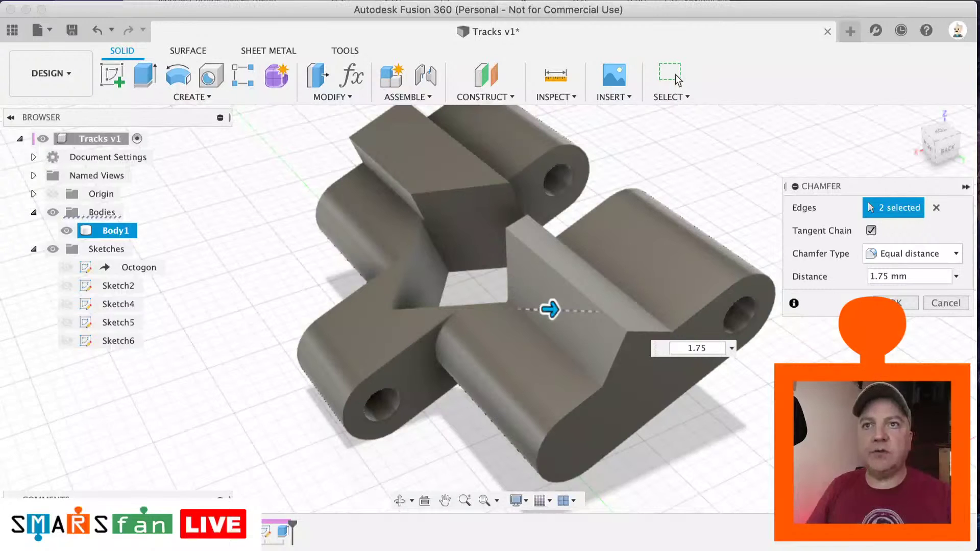
left_click(912, 302)
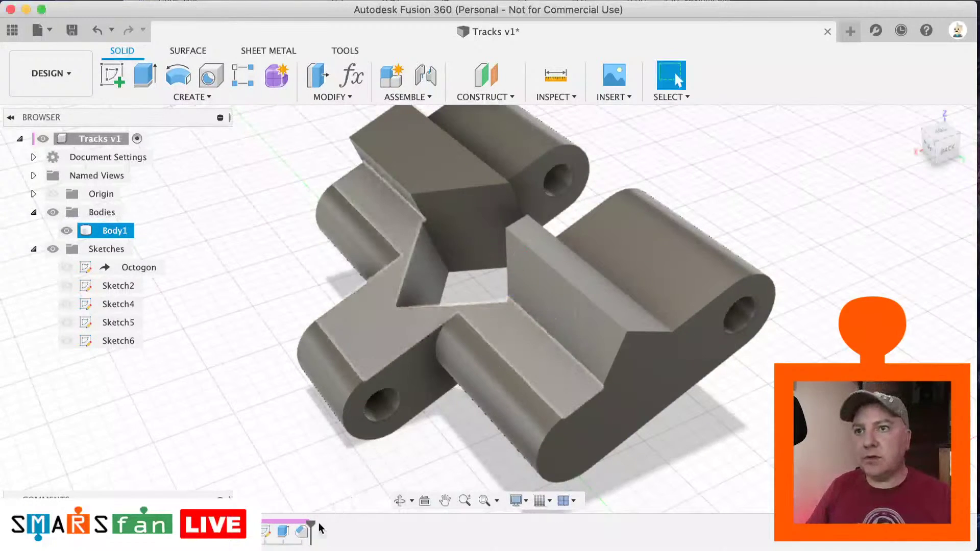
Step: Edit the chamfer to include the opposite ridge's long upper edge on the side of the single hinge lug
double_click(301, 532)
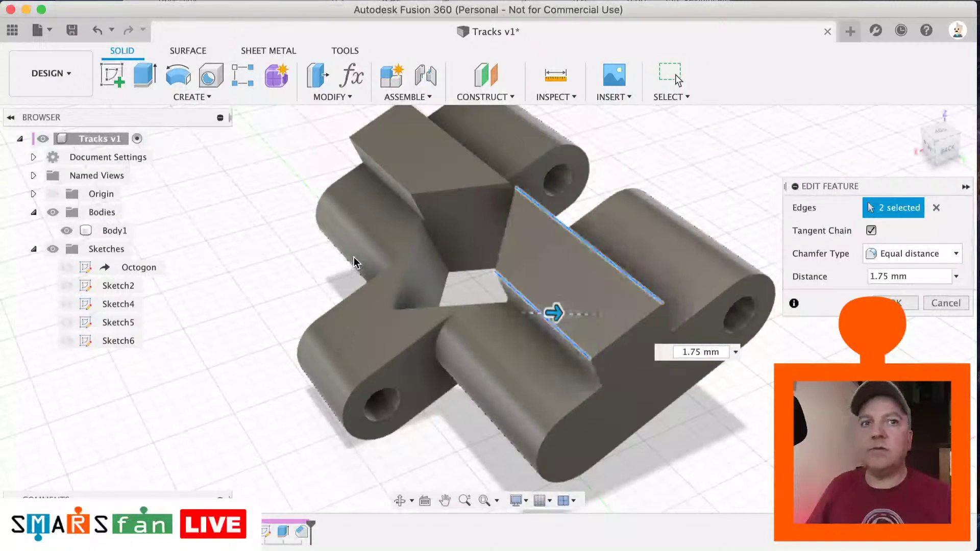
left_click(386, 177)
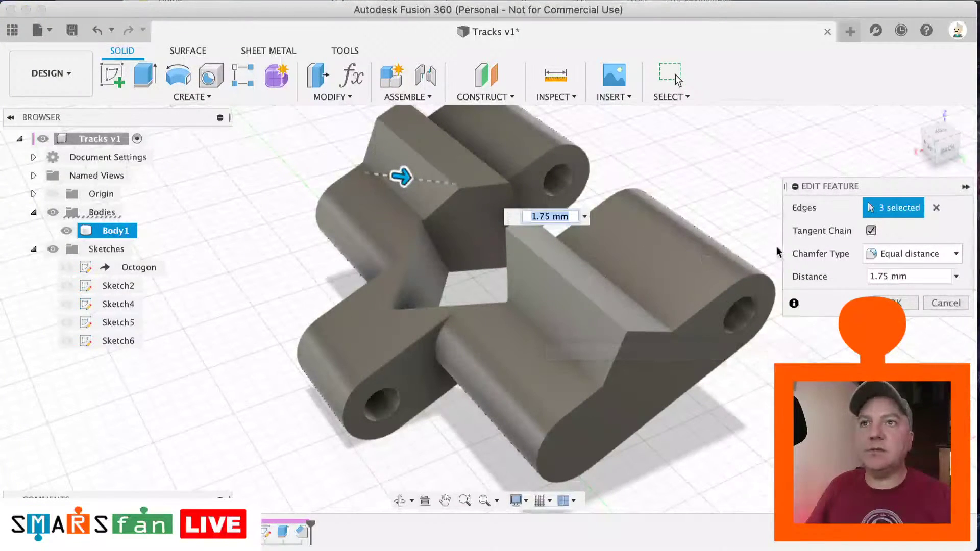
left_click(896, 302)
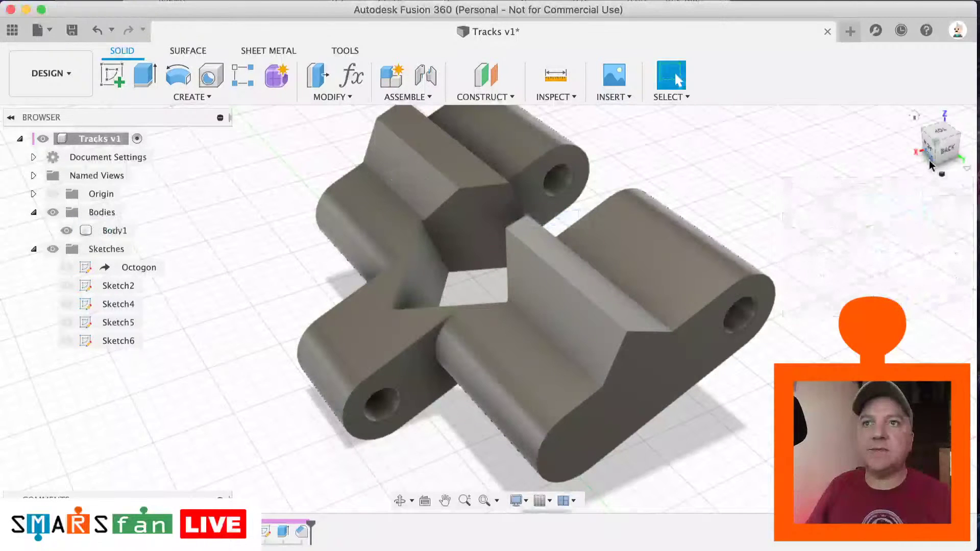
Step: Examine the chamfered ridges on both sides of the diamond opening from several angles and from directly above
left_click(947, 149)
mouse_move(946, 149)
left_mouse_down()
mouse_move(890, 181)
mouse_move(827, 189)
mouse_move(760, 148)
mouse_move(694, 194)
mouse_move(662, 402)
left_mouse_up()
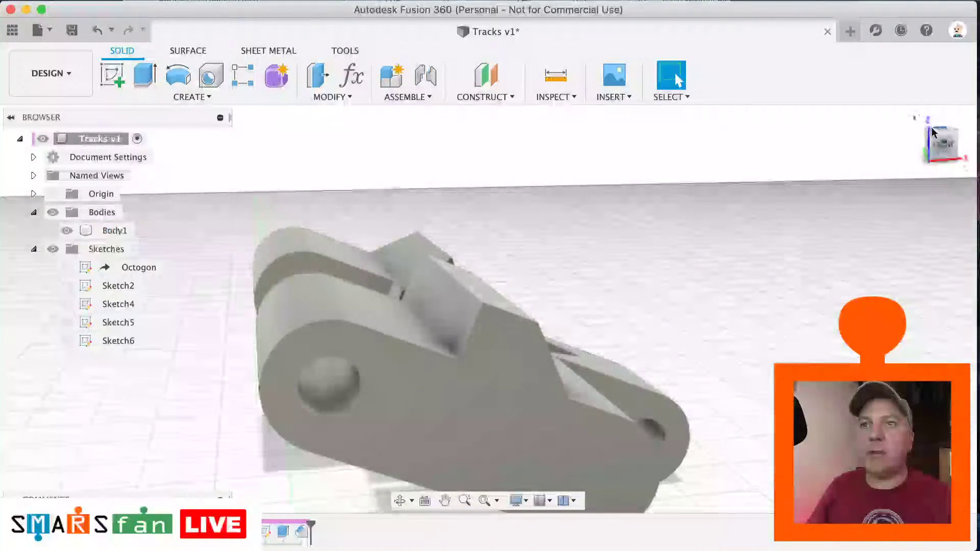
mouse_move(928, 137)
left_mouse_down()
mouse_move(909, 143)
mouse_move(939, 138)
left_mouse_up()
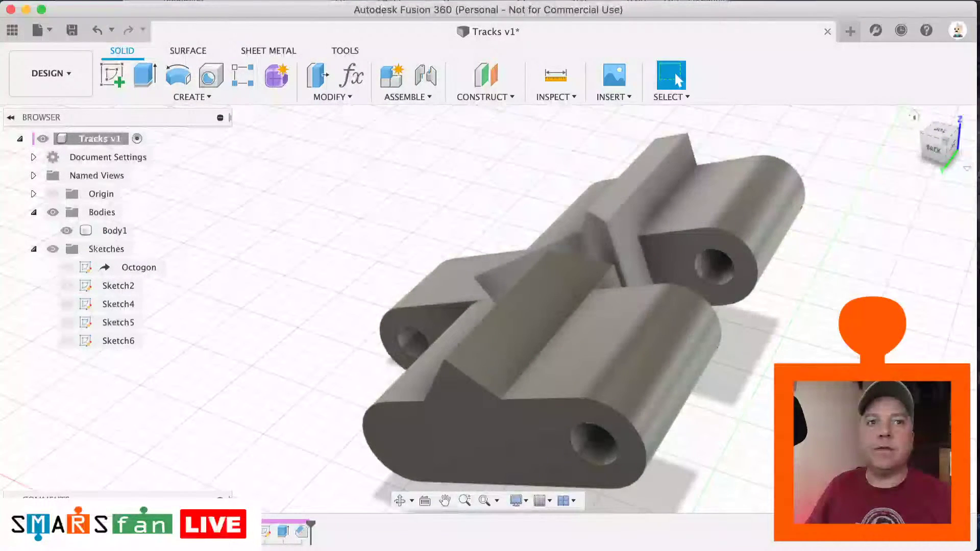
left_click_drag(935, 147, 936, 147)
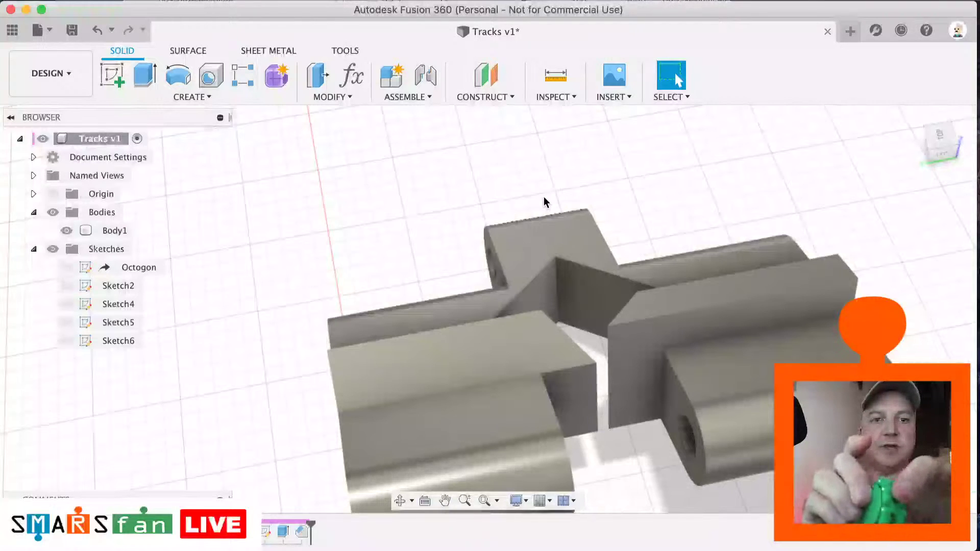
left_click(347, 366)
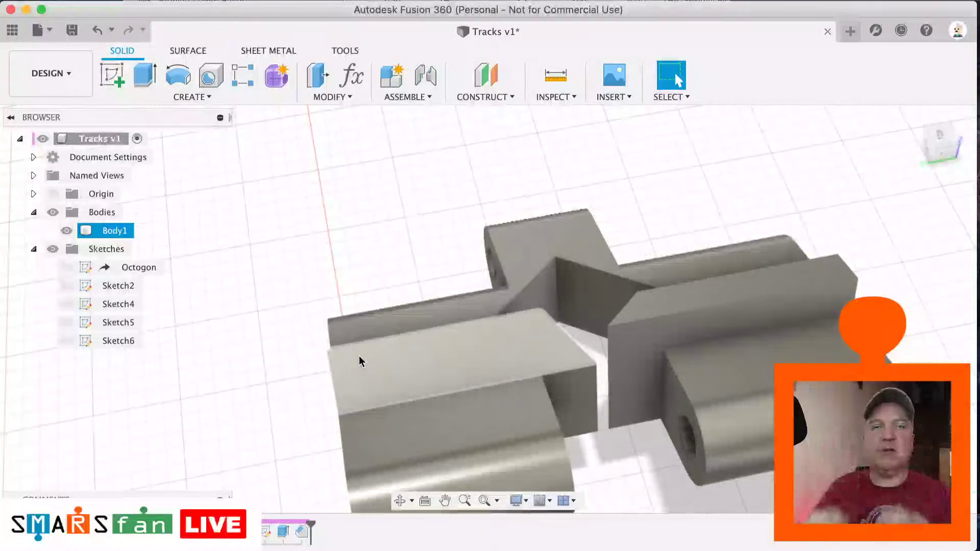
left_click(624, 250)
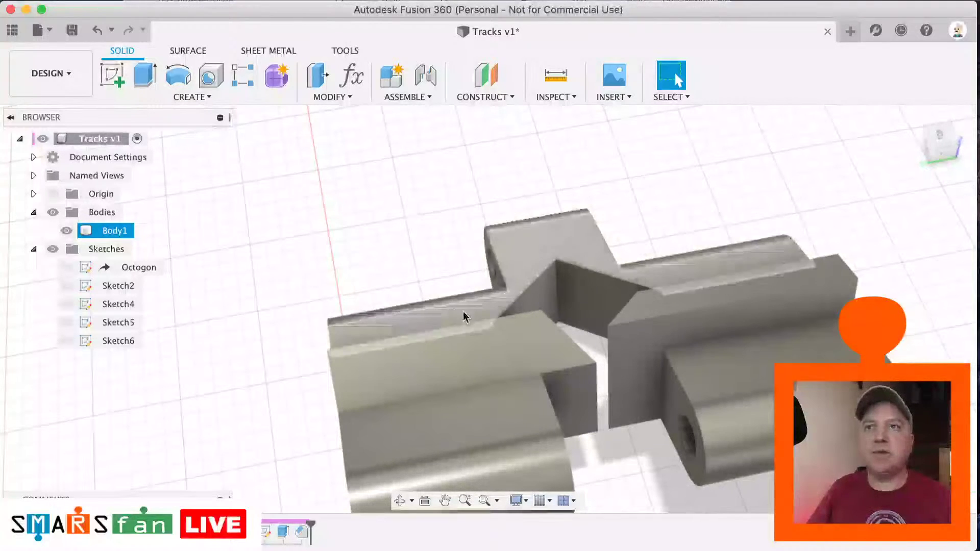
left_click(944, 139)
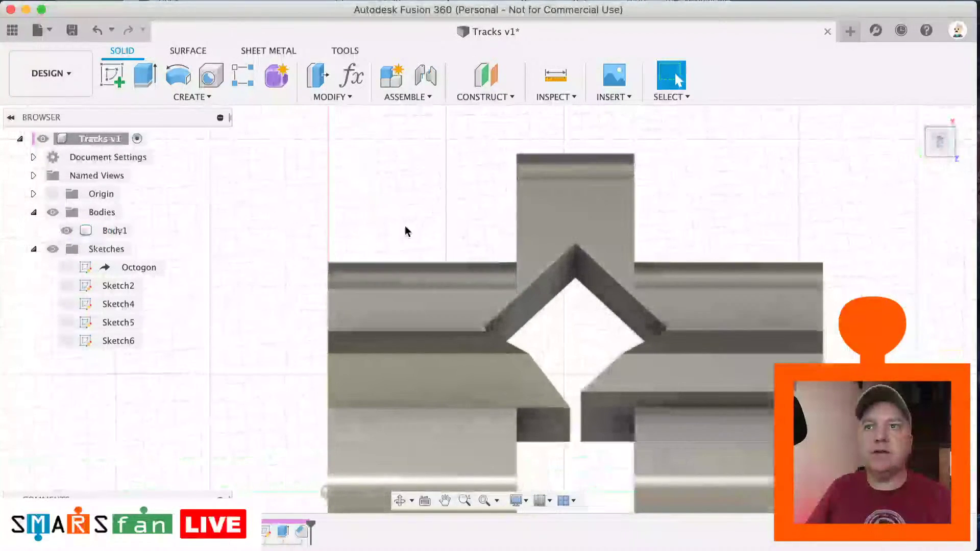
Step: Start a sketch on the link's flat upper face and project the whole body's outline into it
left_click(114, 76)
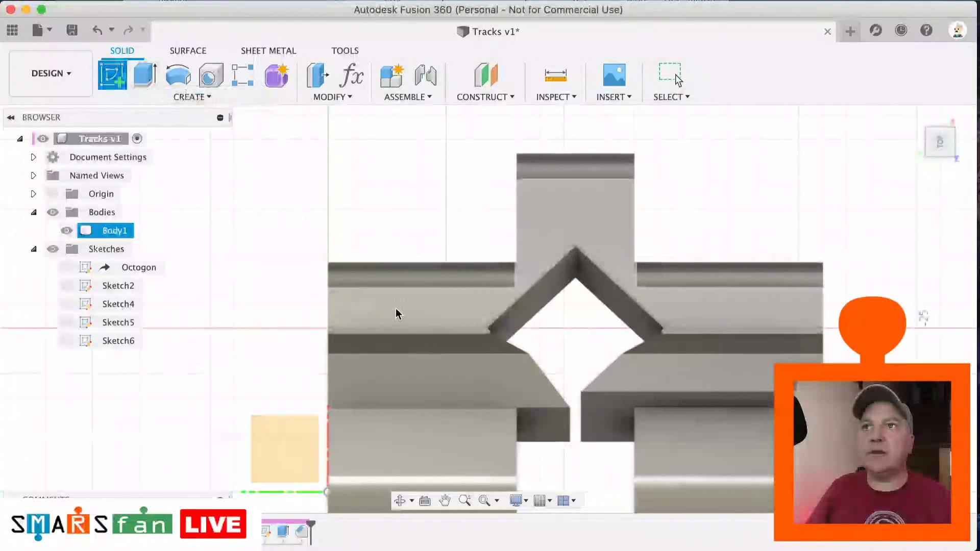
left_click(396, 313)
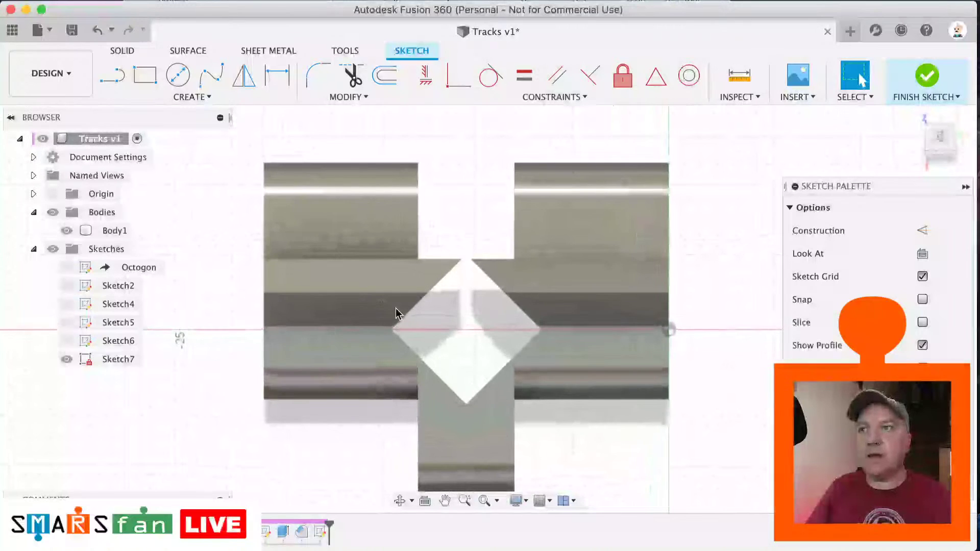
key("p")
left_click(396, 313)
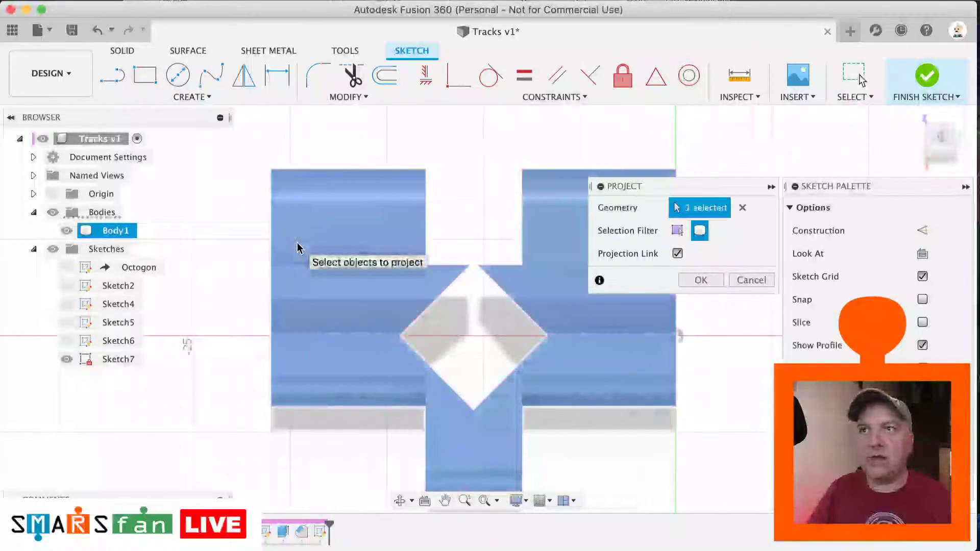
left_click(698, 281)
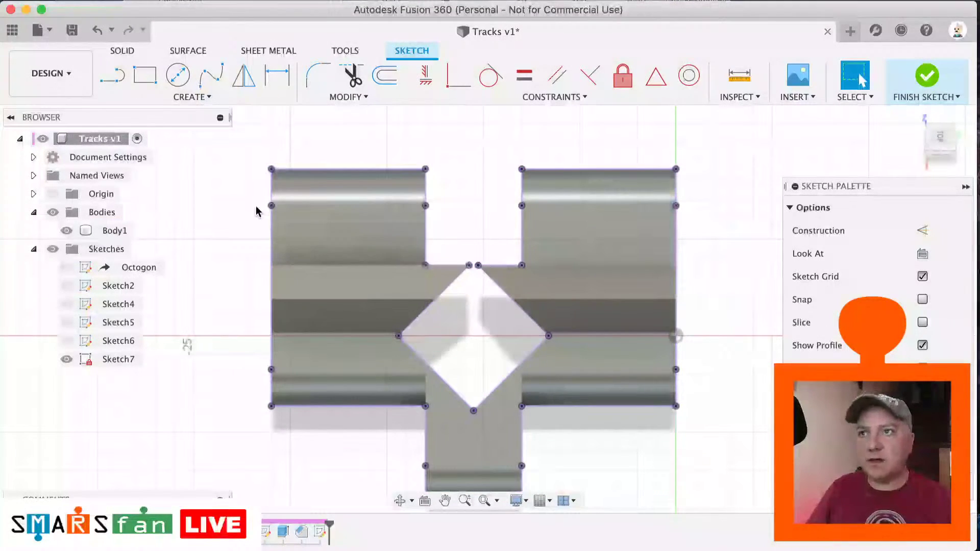
Step: Sketch a narrow rectangle along one outer side of the link, starting at the double-hinge end's corner, and set its width to 1 mm
key("r")
left_click(271, 169)
left_click(319, 479)
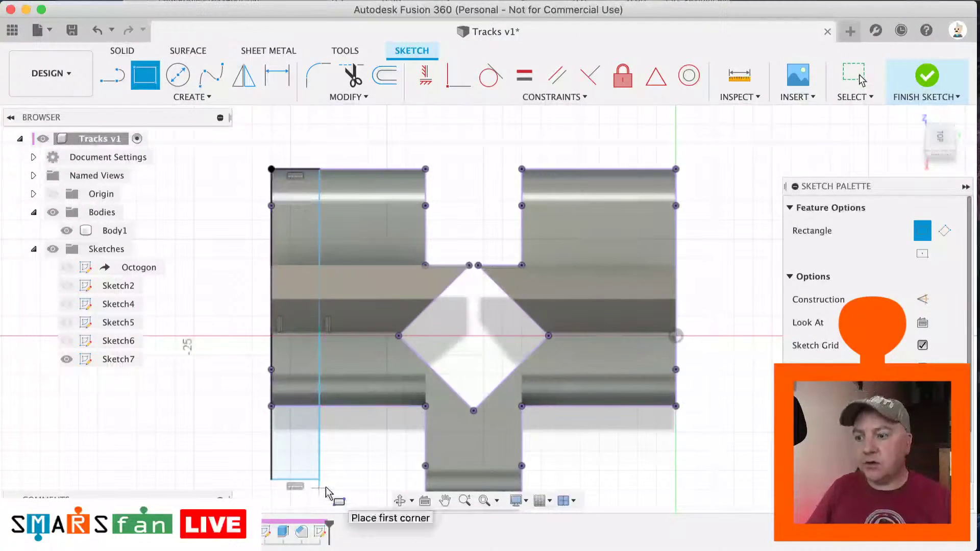
type("sd")
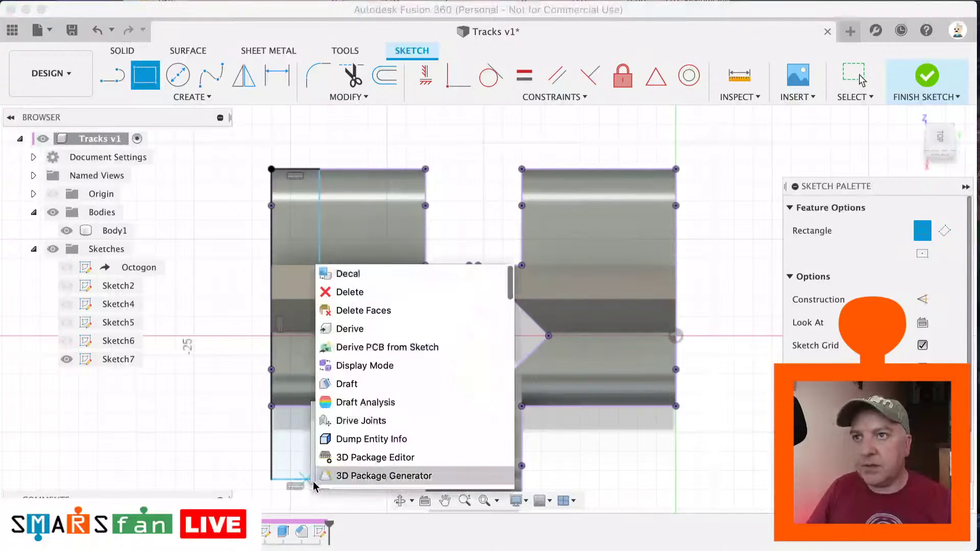
key("Return")
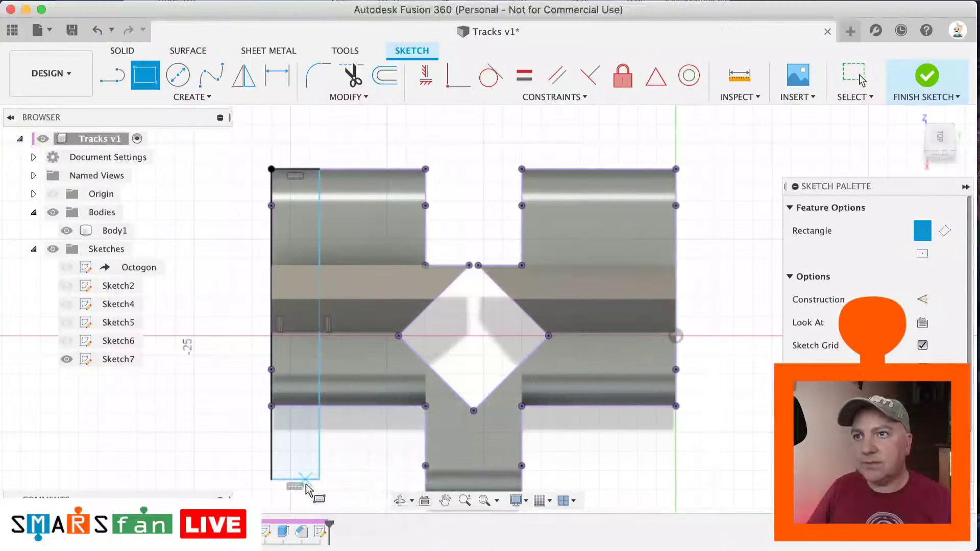
left_click(309, 497)
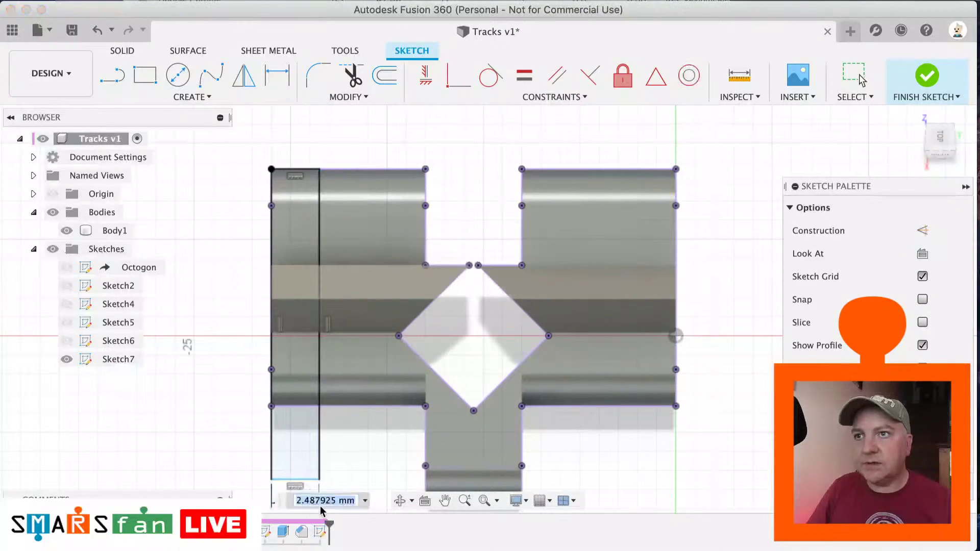
type("1")
key("Return")
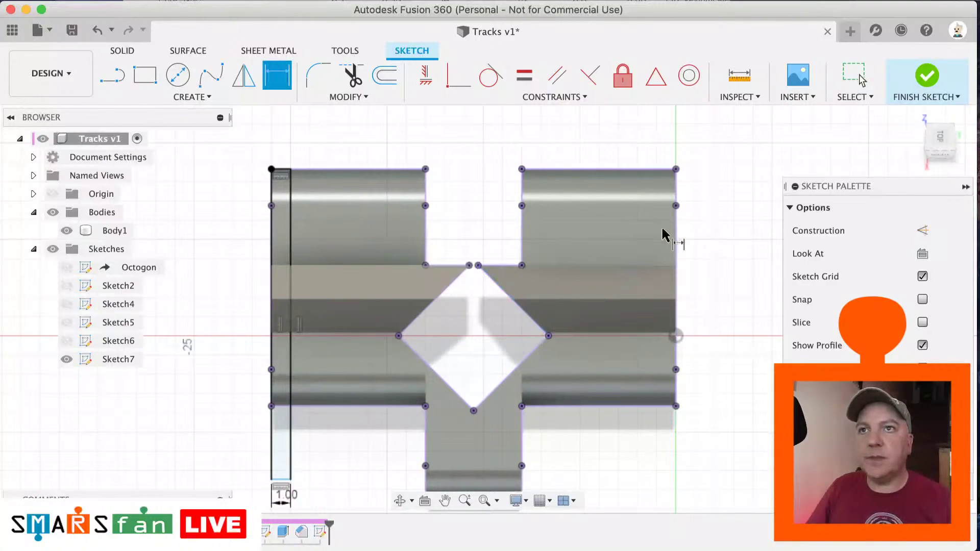
Step: Sketch a matching rectangle from the opposite outer corner along the link's other side and dimension its width to 1 mm
key("r")
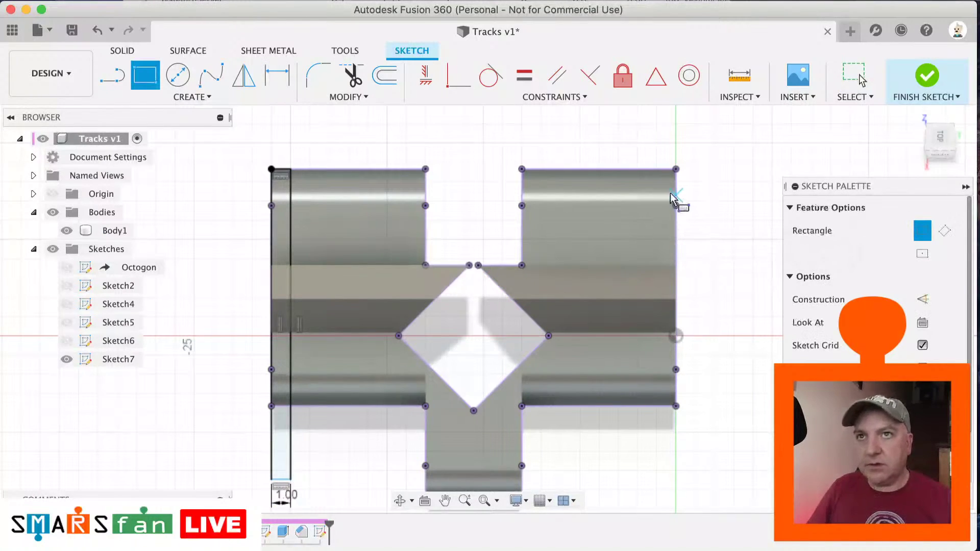
left_click(676, 169)
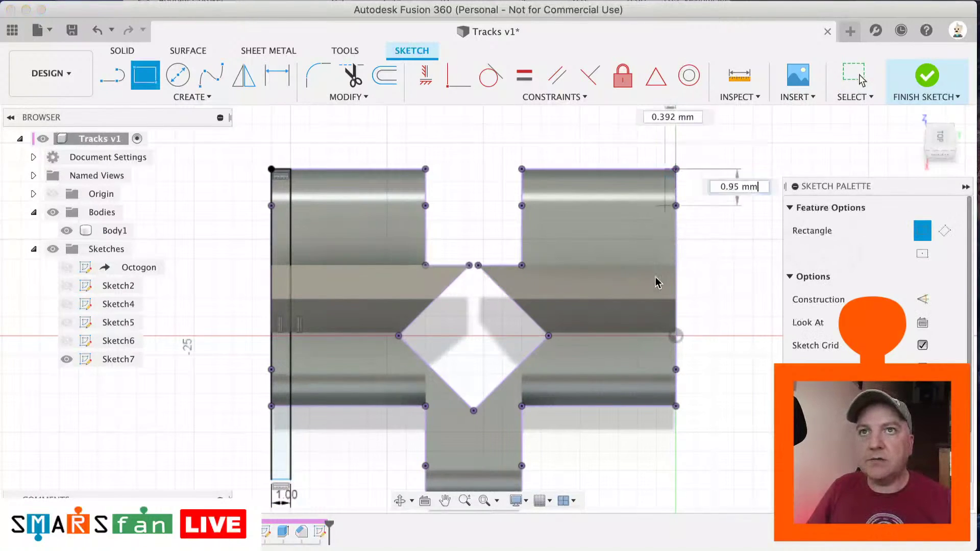
left_click(642, 451)
key("d")
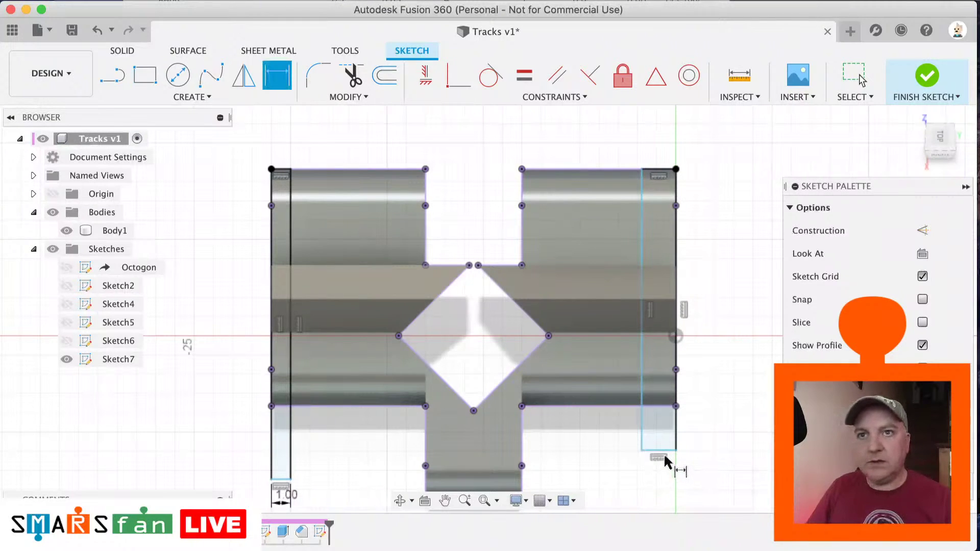
left_click(664, 452)
left_click(669, 499)
type("1")
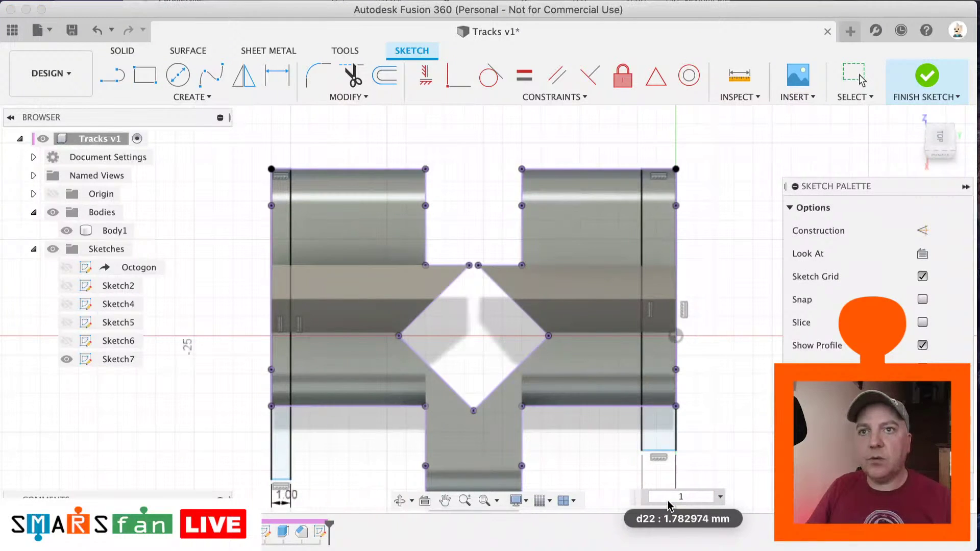
key("Return")
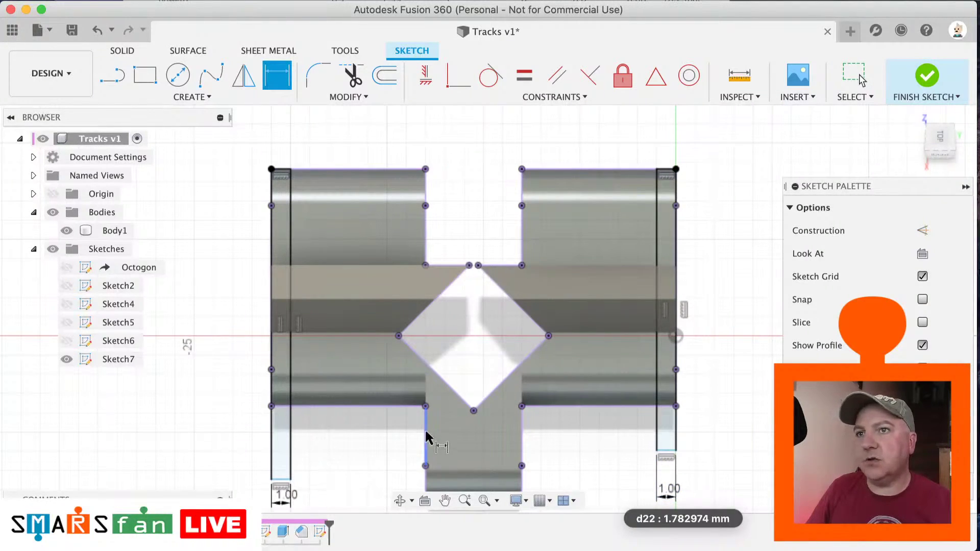
Step: Make the short end of each side rectangle collinear with the single hinge lug's end edge, and finish the sketch
scroll(426, 435, "down", 5)
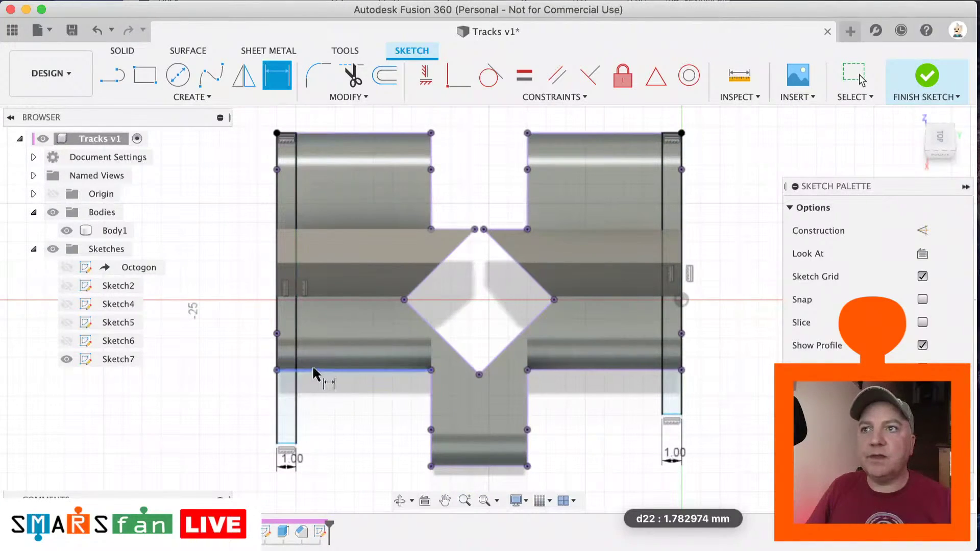
left_click(551, 97)
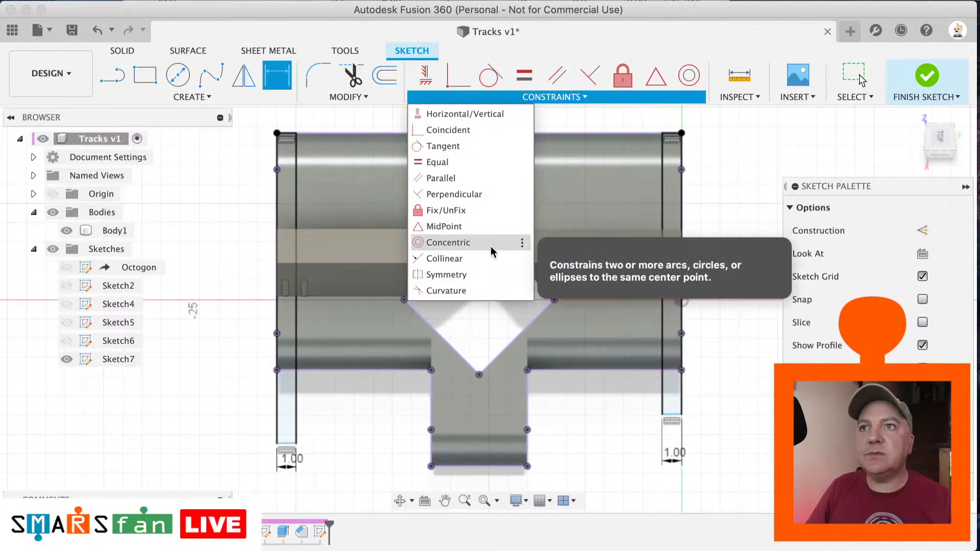
left_click(468, 260)
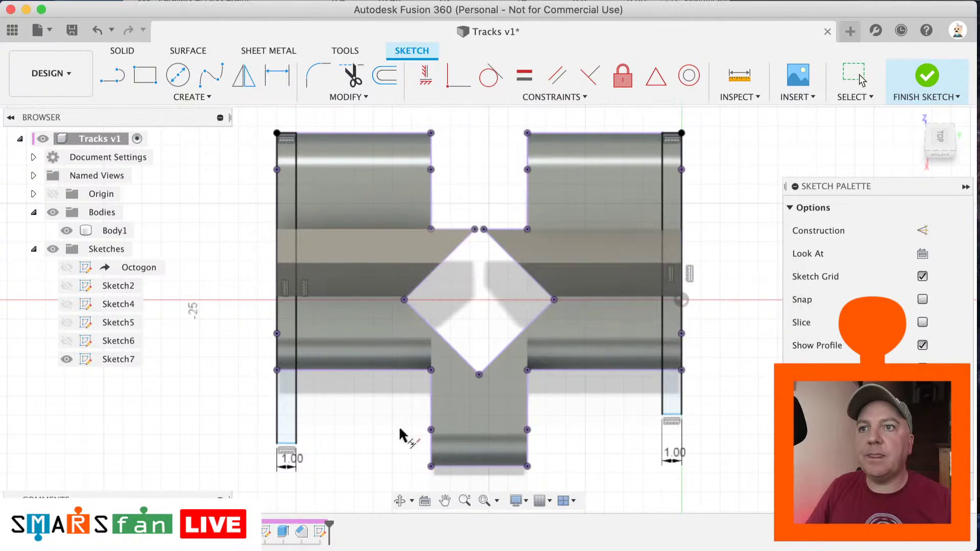
left_click(449, 467)
left_click(291, 444)
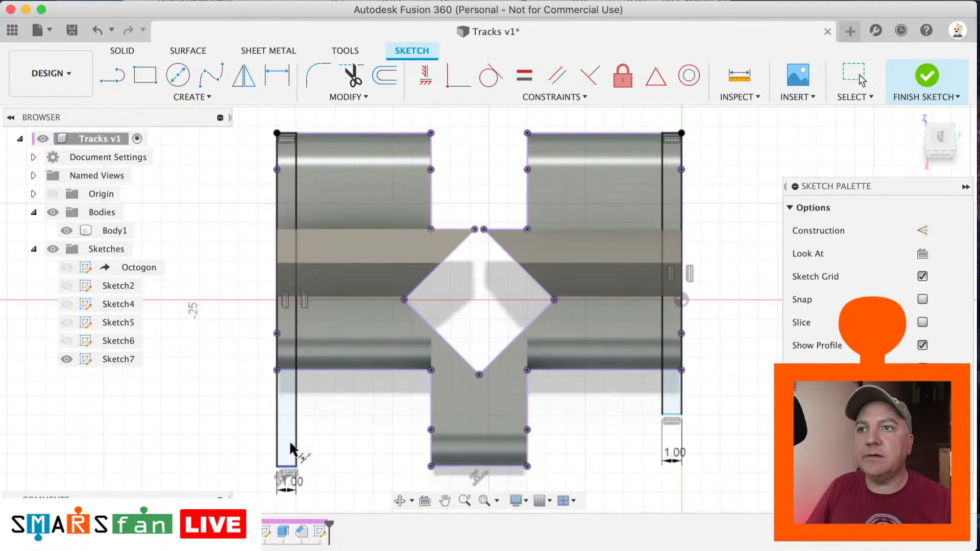
left_click(470, 466)
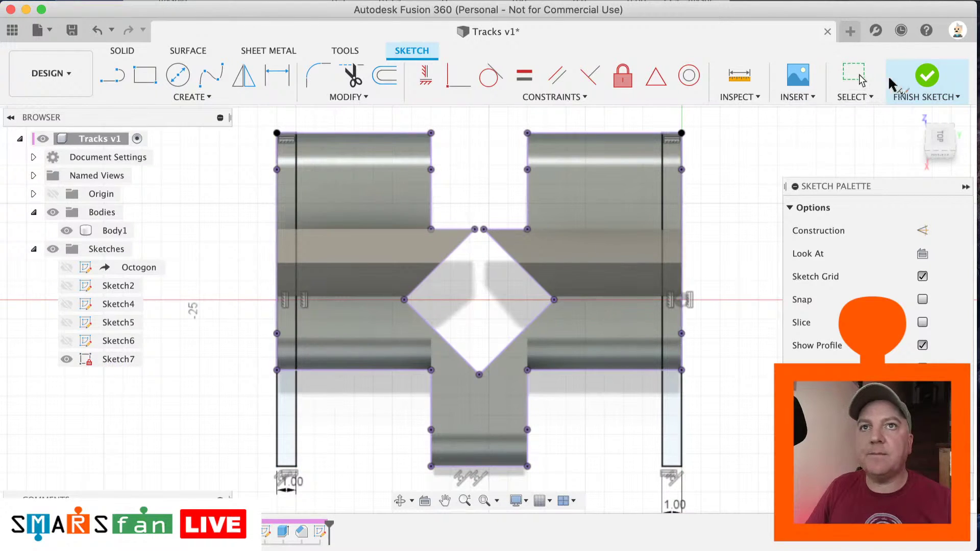
left_click(925, 79)
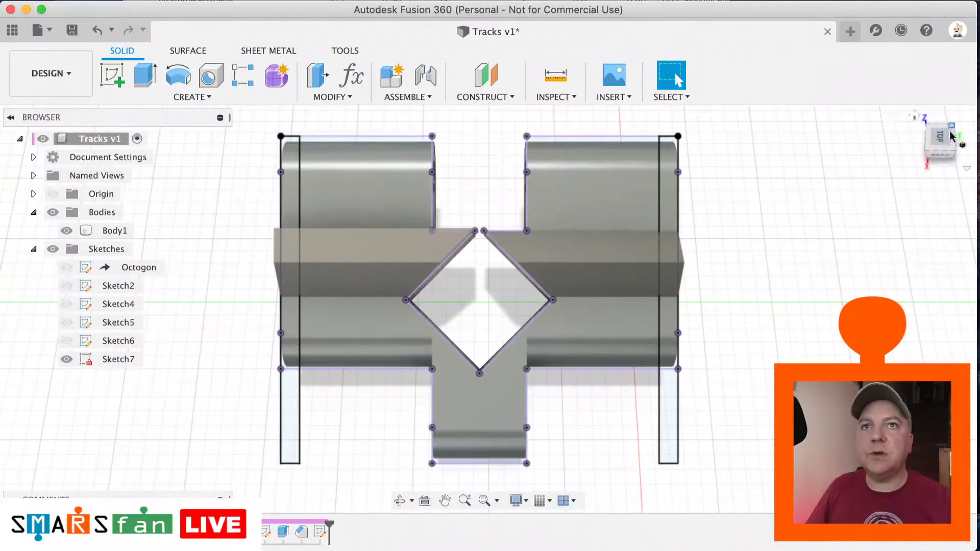
left_click(954, 152)
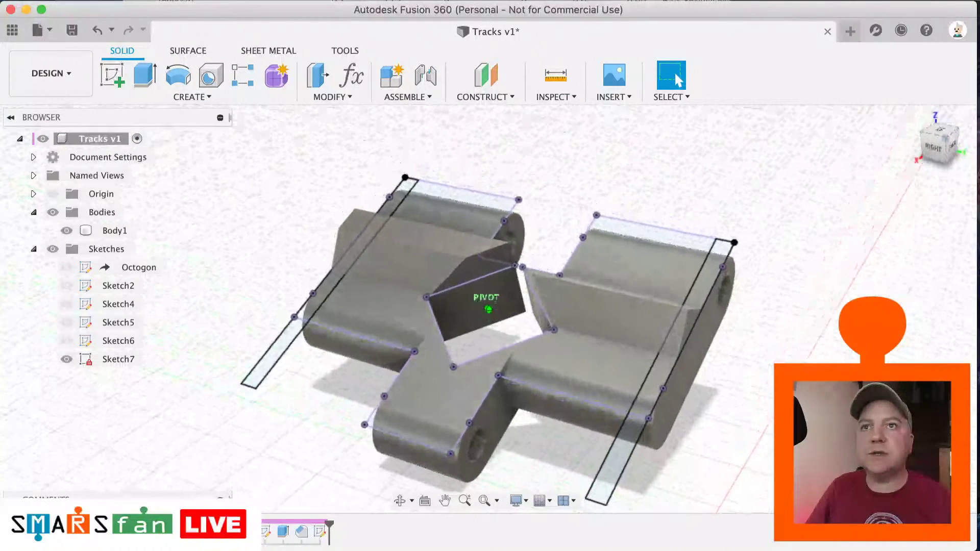
left_click(700, 295)
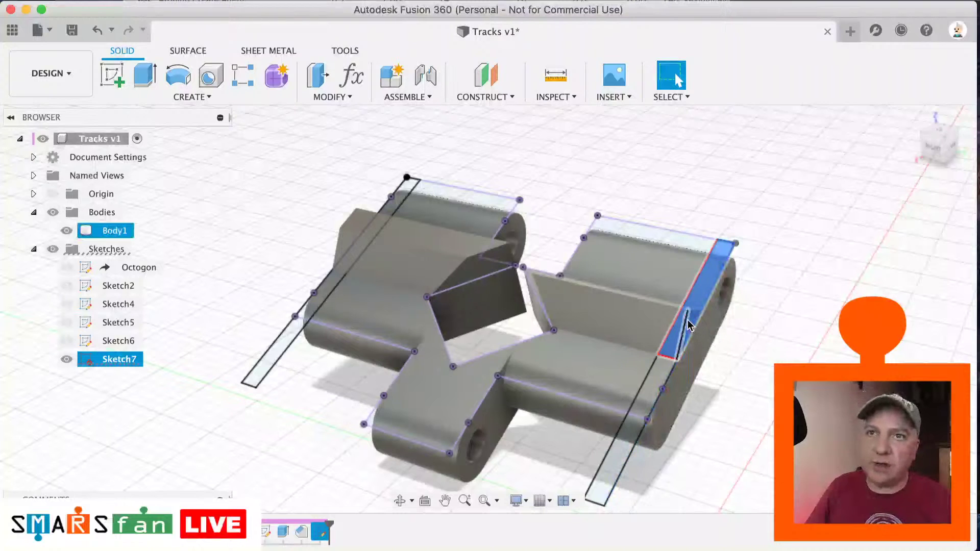
left_click(663, 372, "shift")
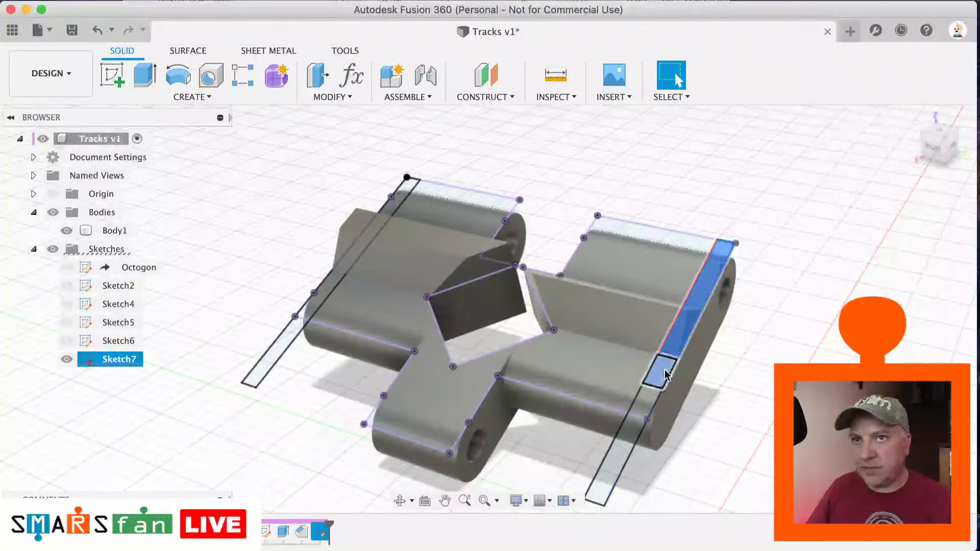
left_click(641, 403, "shift")
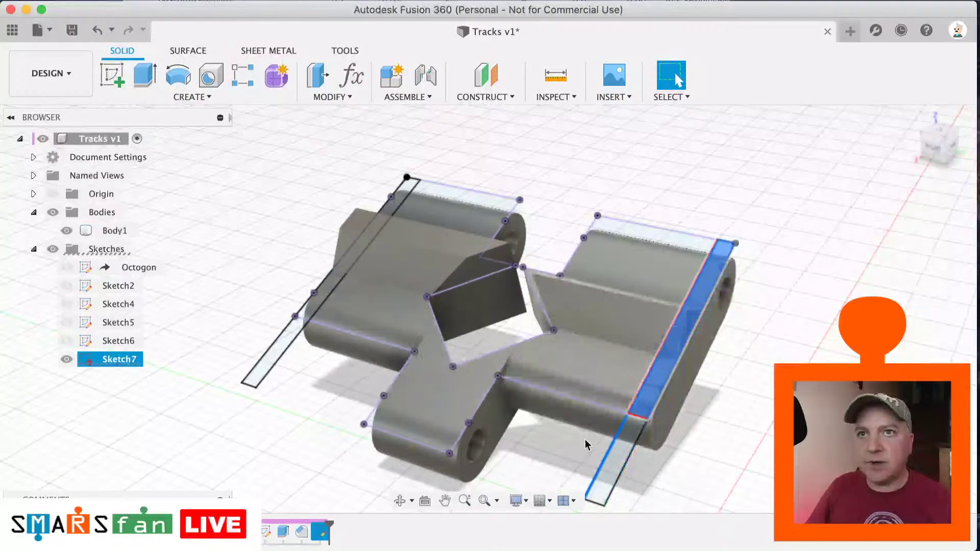
left_click(610, 449, "shift")
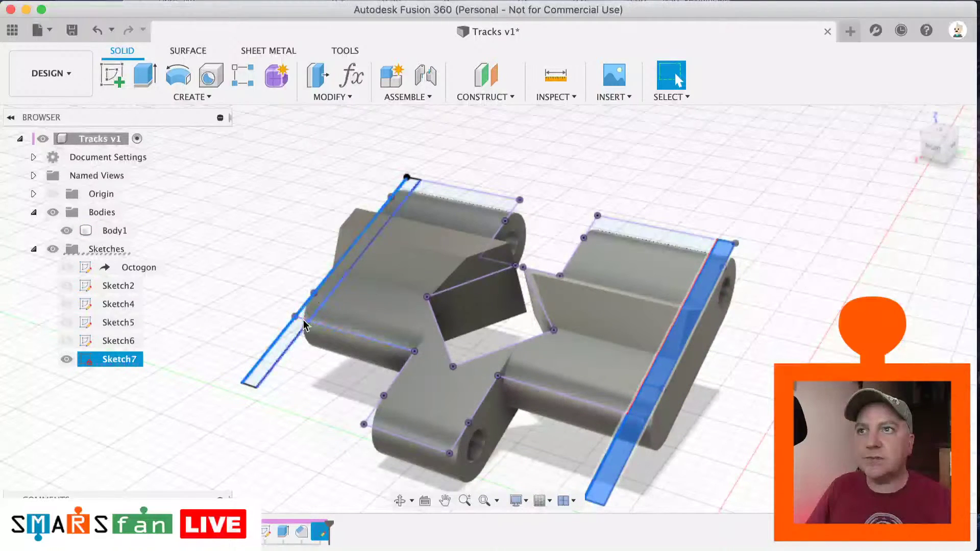
left_click(289, 338, "shift")
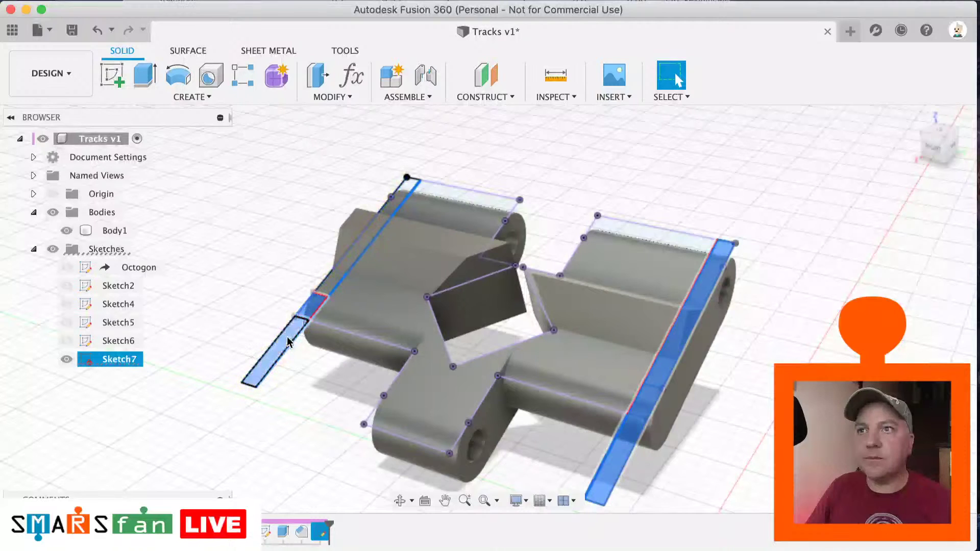
left_click(356, 257, "shift")
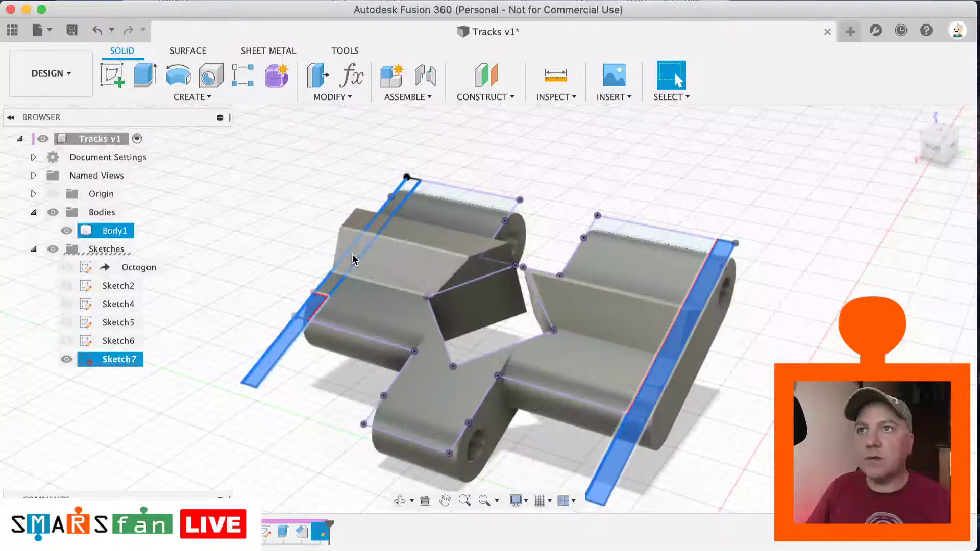
left_click(355, 256, "shift")
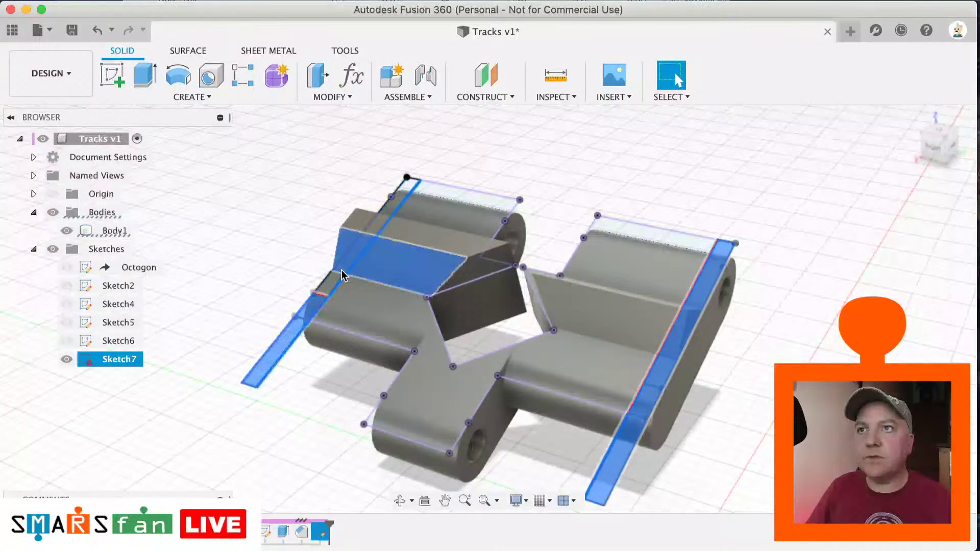
left_click(405, 196)
left_click(512, 163)
Step: Cut both side strips off the link by extruding all regions of the two side rectangles symmetrically with the extent set to All
key("q")
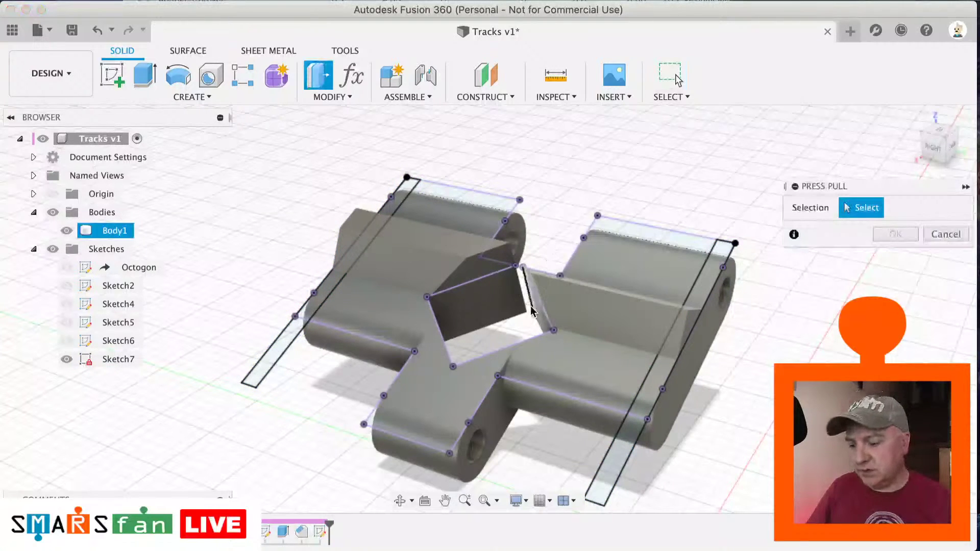
left_click(703, 288)
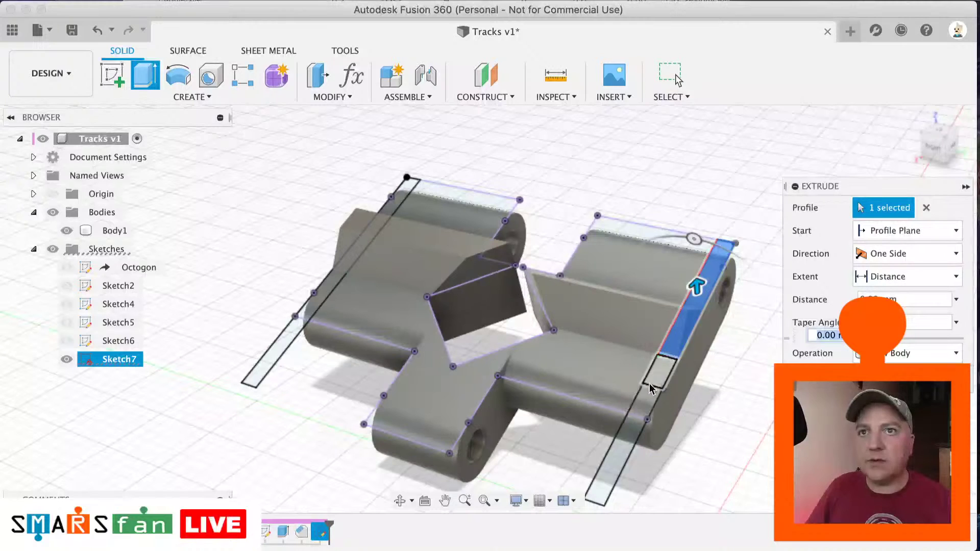
left_click(658, 365)
left_click(641, 414)
left_click(627, 445)
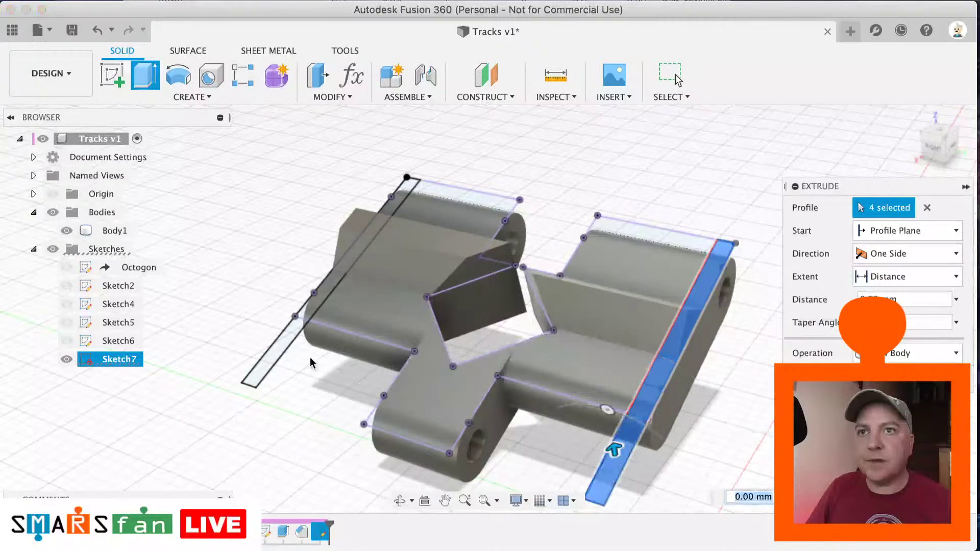
left_click(273, 349)
left_click(318, 296)
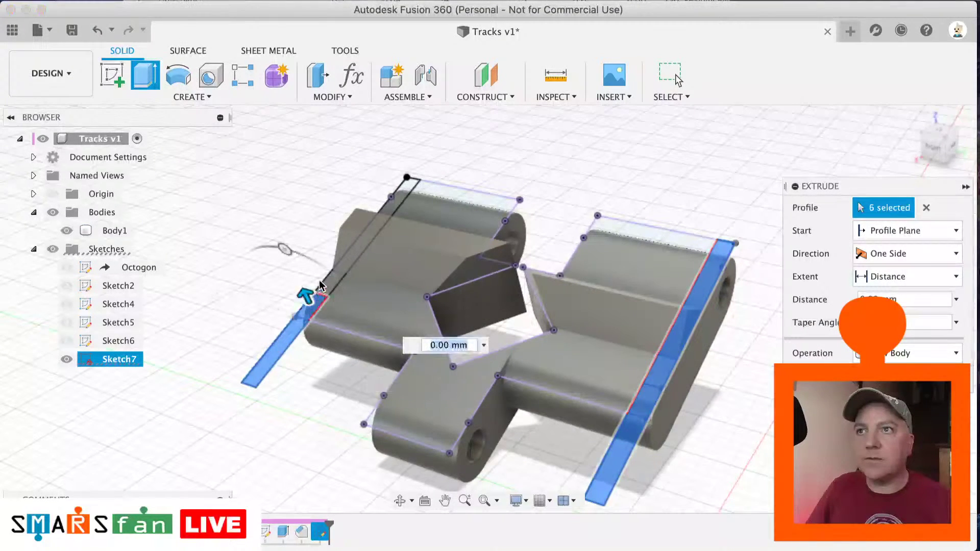
left_click(340, 268)
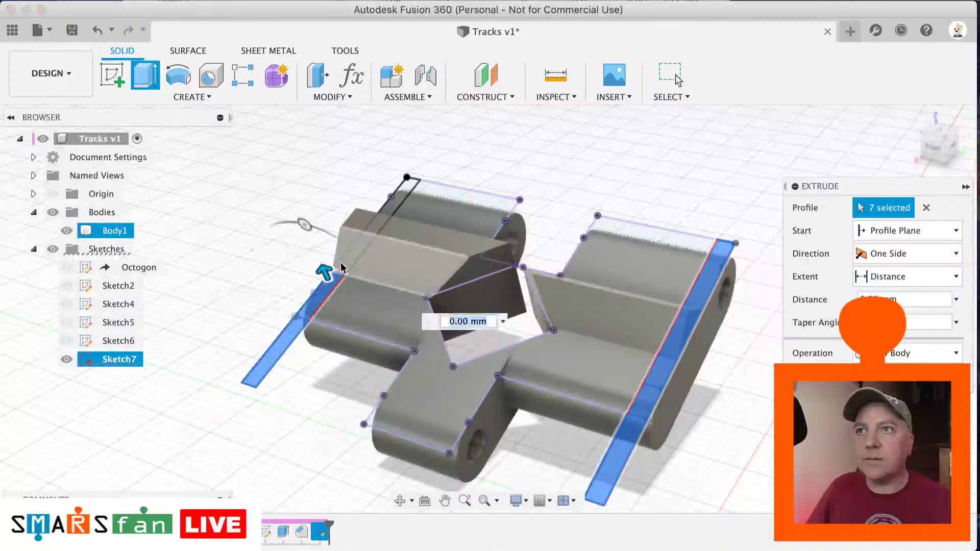
left_click(393, 209)
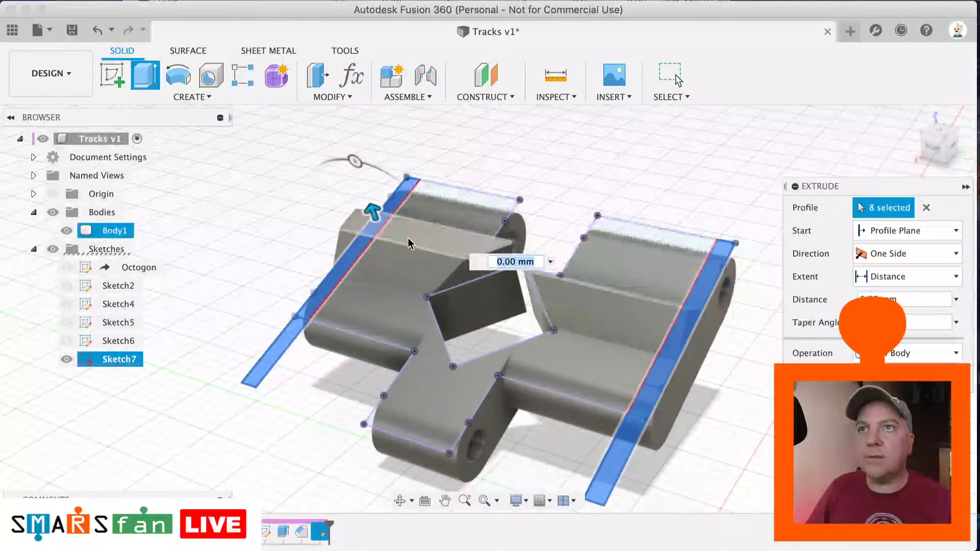
left_click(958, 254)
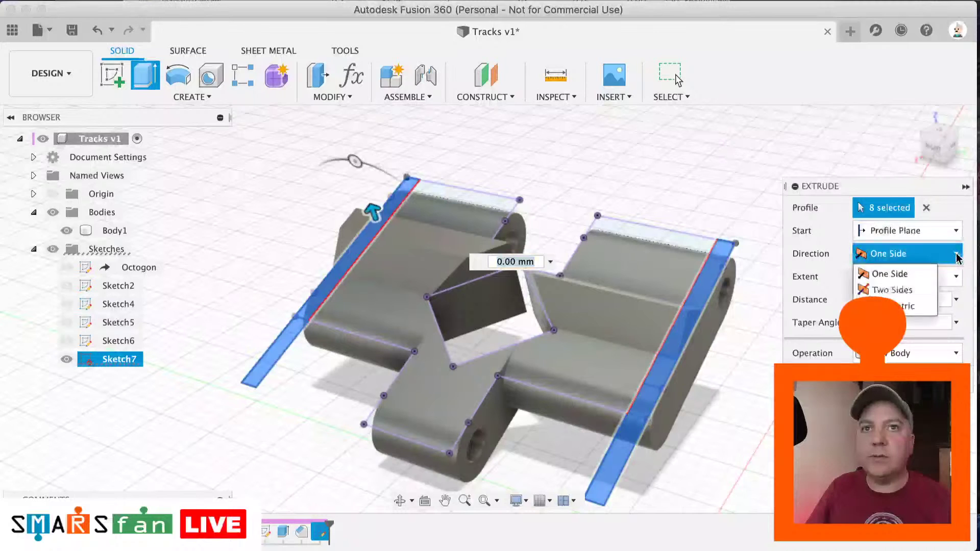
left_click(913, 306)
left_click(924, 278)
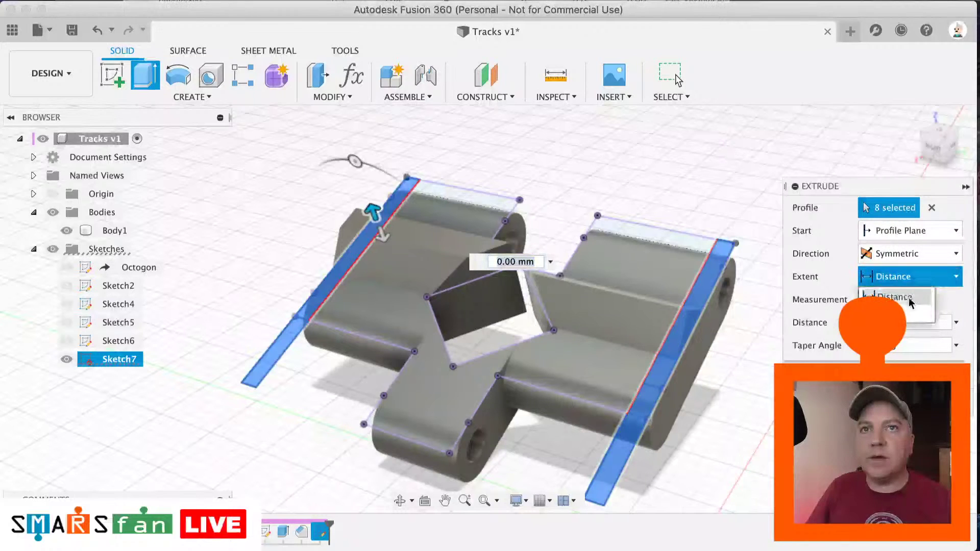
left_click(890, 317)
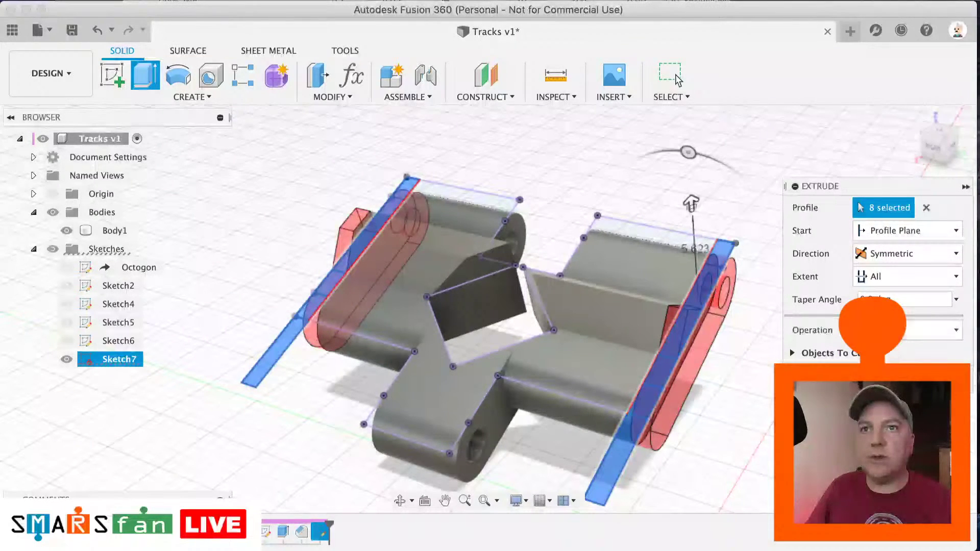
left_click(678, 81)
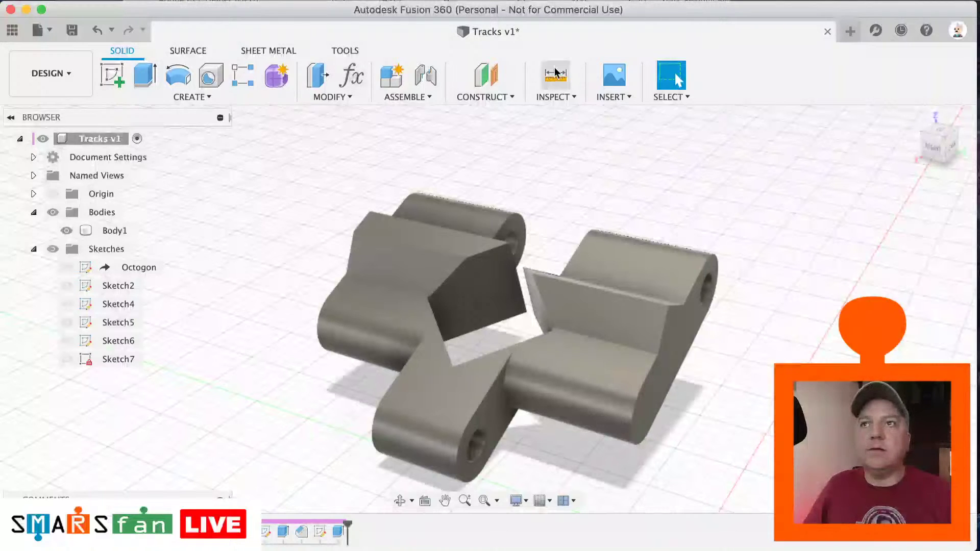
Step: Switch to the Render workspace and search the appearance library for "plastic matte"
left_click(68, 77)
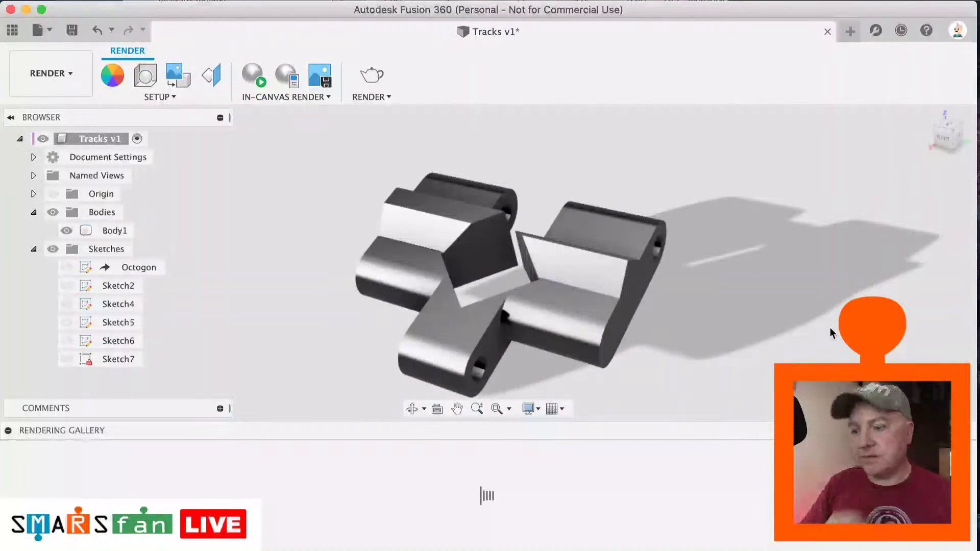
key("a")
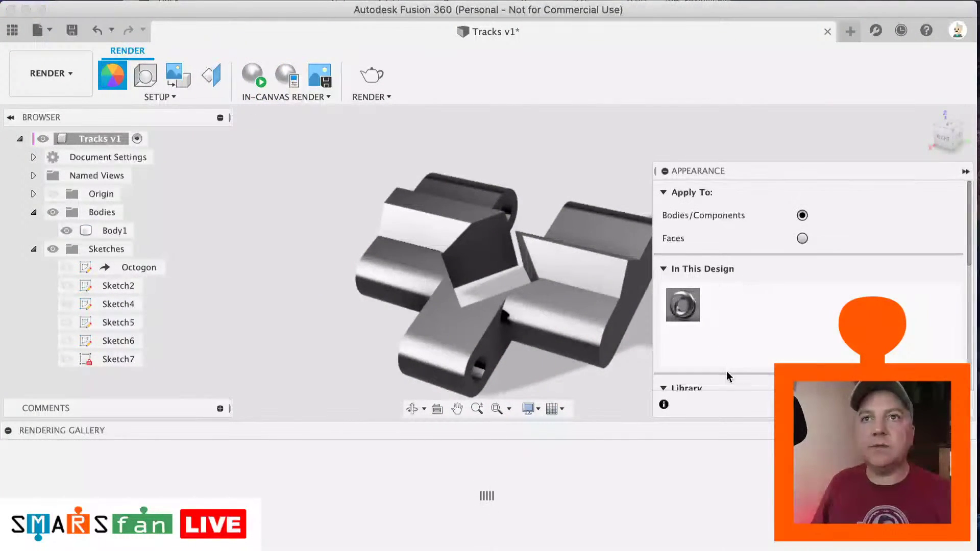
left_click_drag(741, 172, 738, 113)
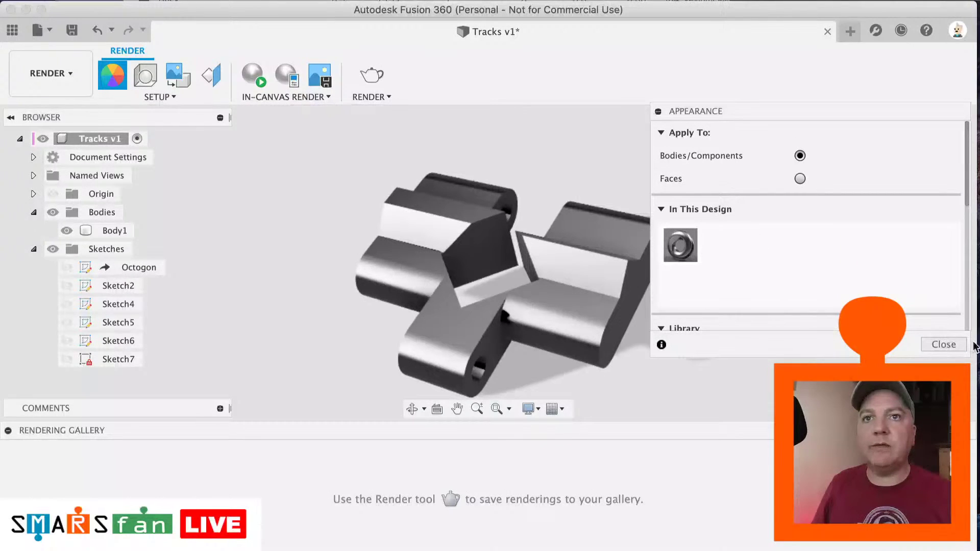
left_click_drag(962, 354, 963, 416)
left_click(806, 350)
type("plastic ma")
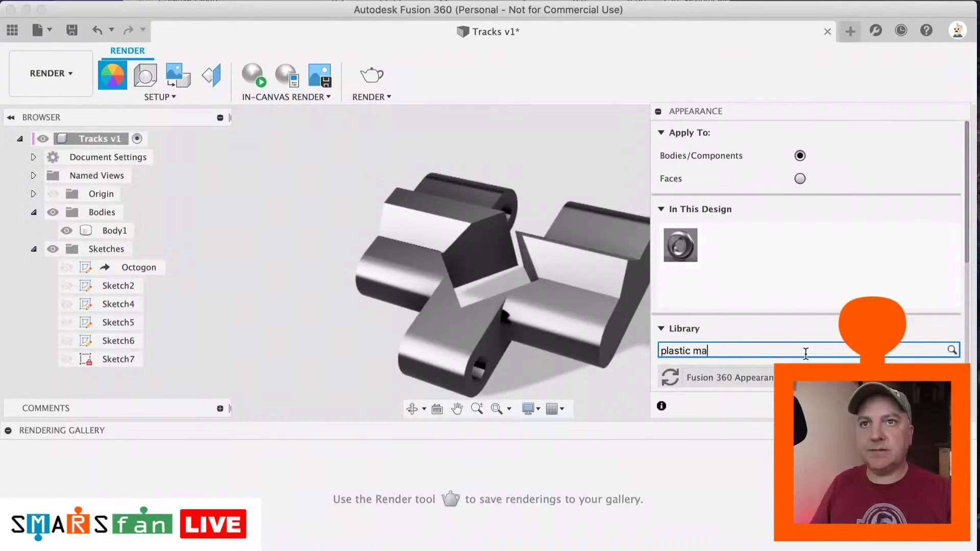
type("tte")
key("Return")
Step: Apply the Plastic - Matte (Black) appearance from the Fusion 360 Appearance Library to the link body
scroll(806, 352, "down", 5)
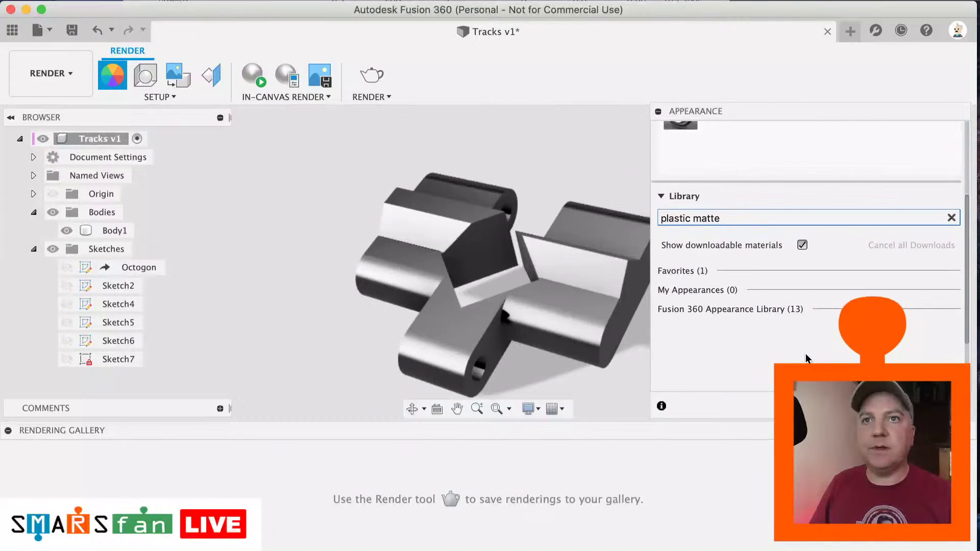
left_click(765, 320)
left_click_drag(735, 339, 564, 311)
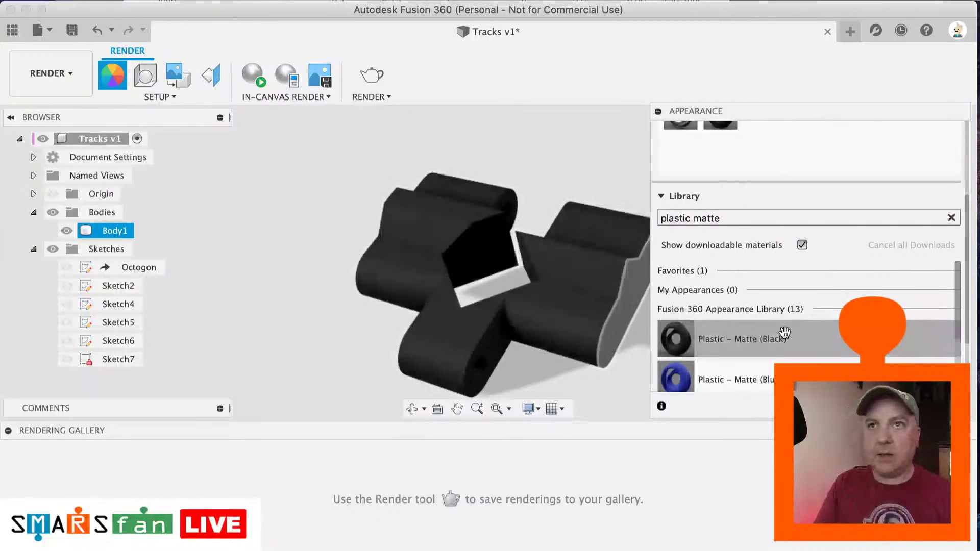
key("Escape")
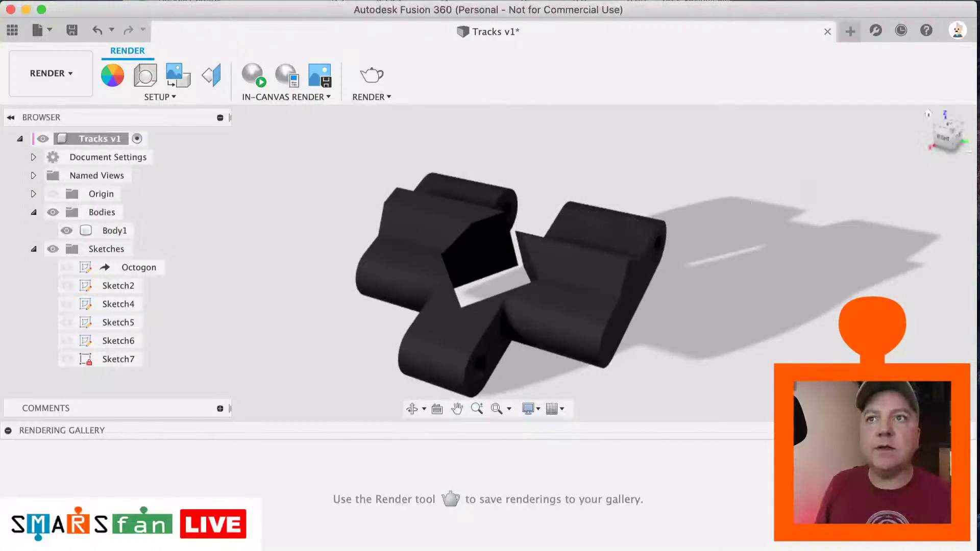
left_click_drag(952, 137, 902, 141)
Step: Switch to the browser and examine the track layout sketch and assembled robot images on the SMARS Fan track design page
left_click_drag(972, 102, 355, 71)
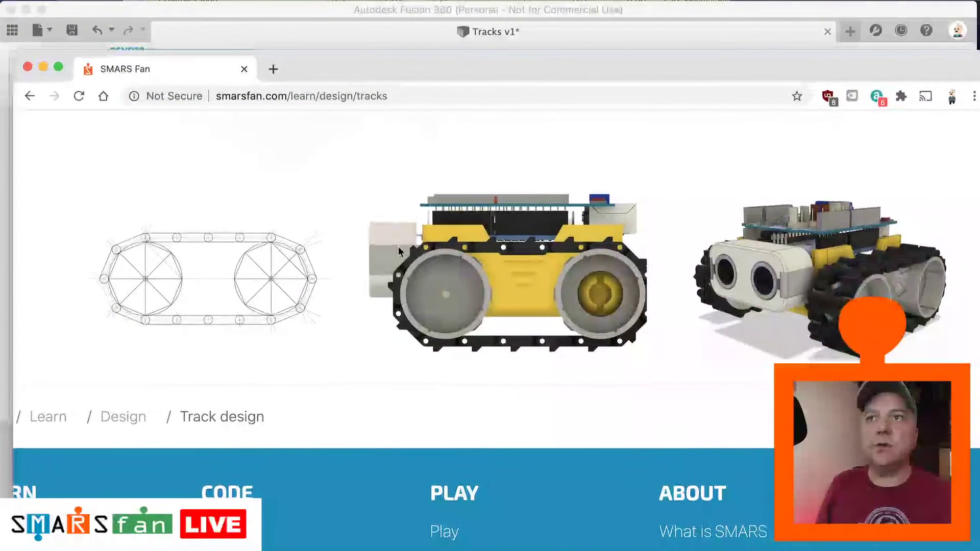
scroll(398, 243, "up", 5)
scroll(399, 247, "down", 5)
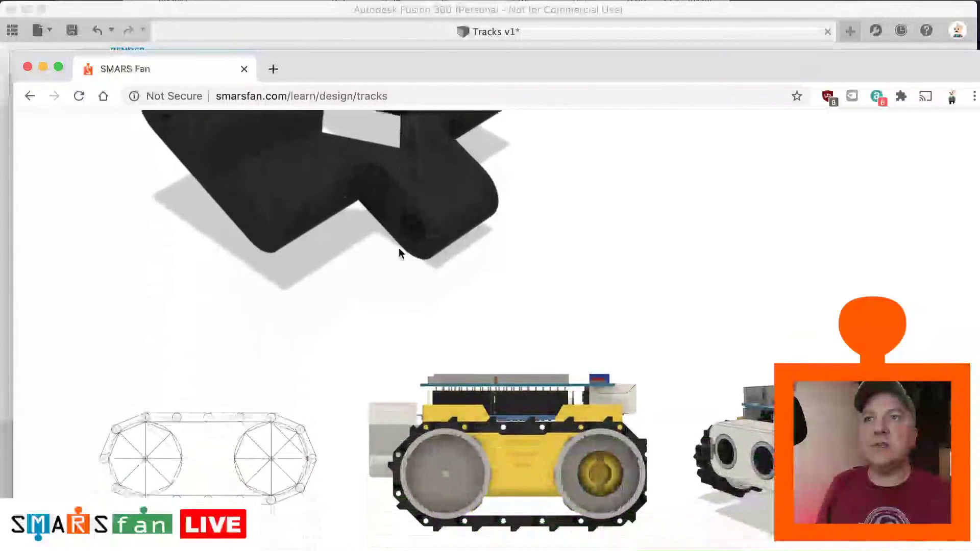
scroll(252, 300, "up", 5, "ctrl")
scroll(228, 320, "left", 5)
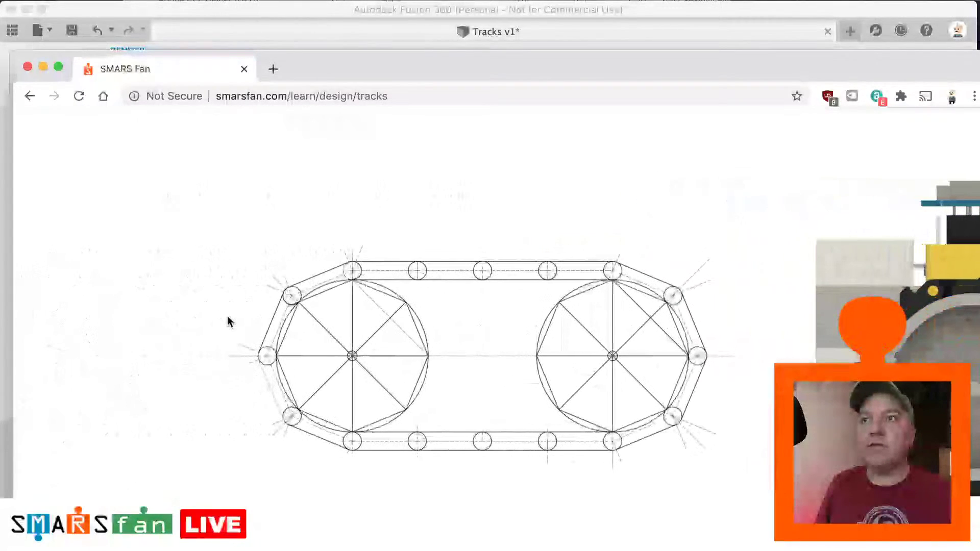
scroll(227, 322, "down", 2)
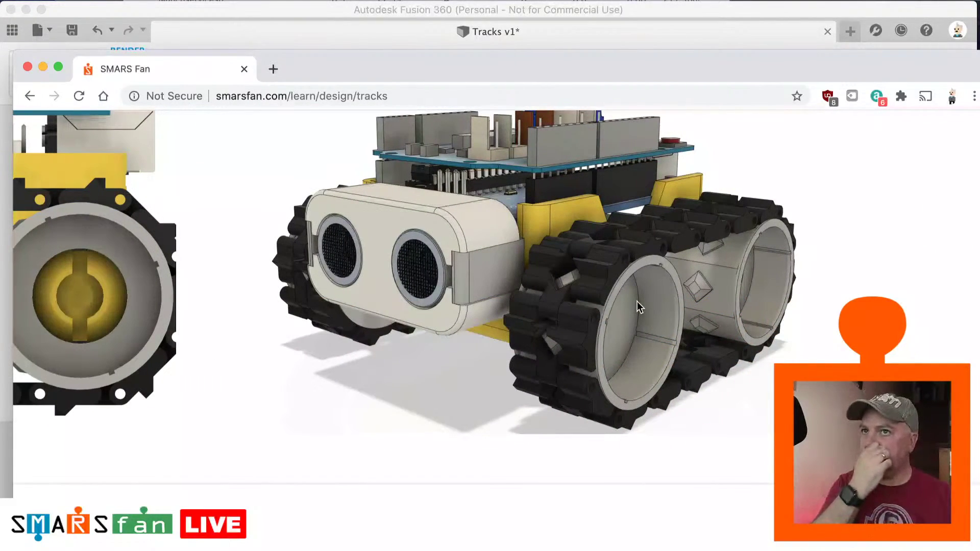
scroll(637, 304, "up", 2)
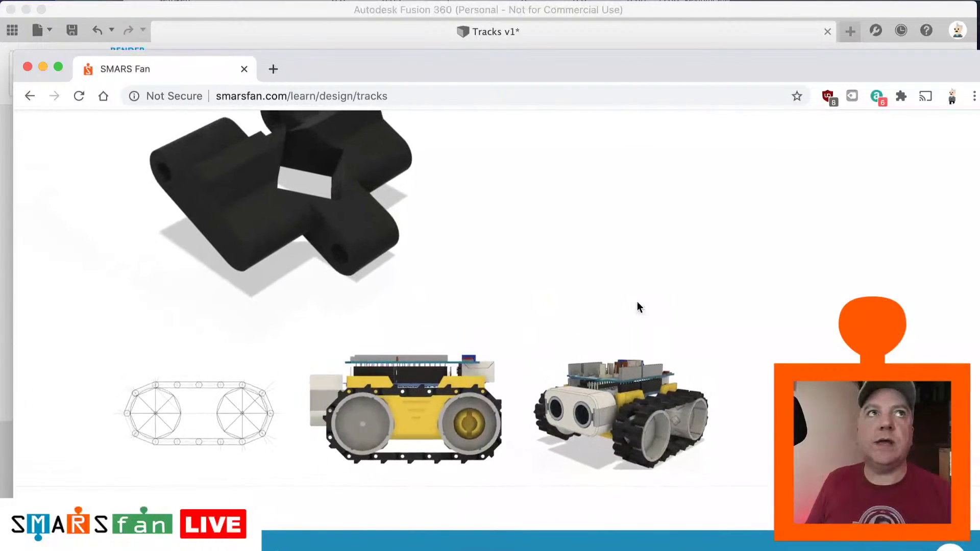
right_click(638, 303)
left_click(543, 318)
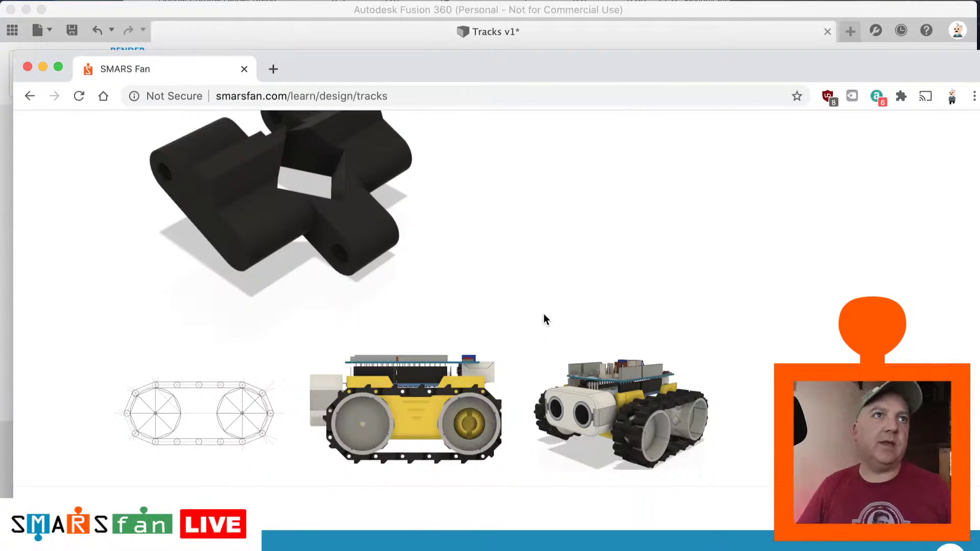
Step: Review the track design page from the printing section back through the modelling stages to the Dimensions Table and Profiles list
scroll(369, 288, "up", 20)
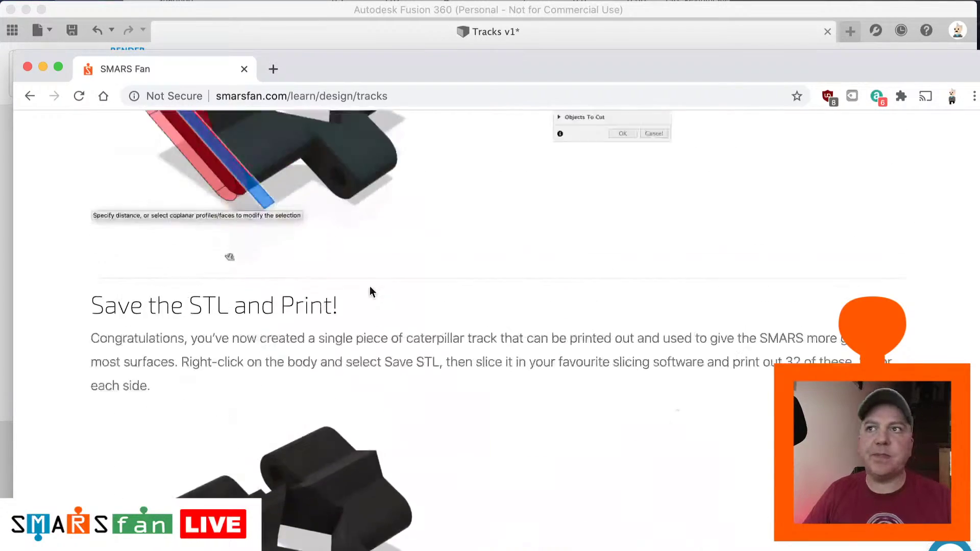
scroll(371, 290, "up", 20)
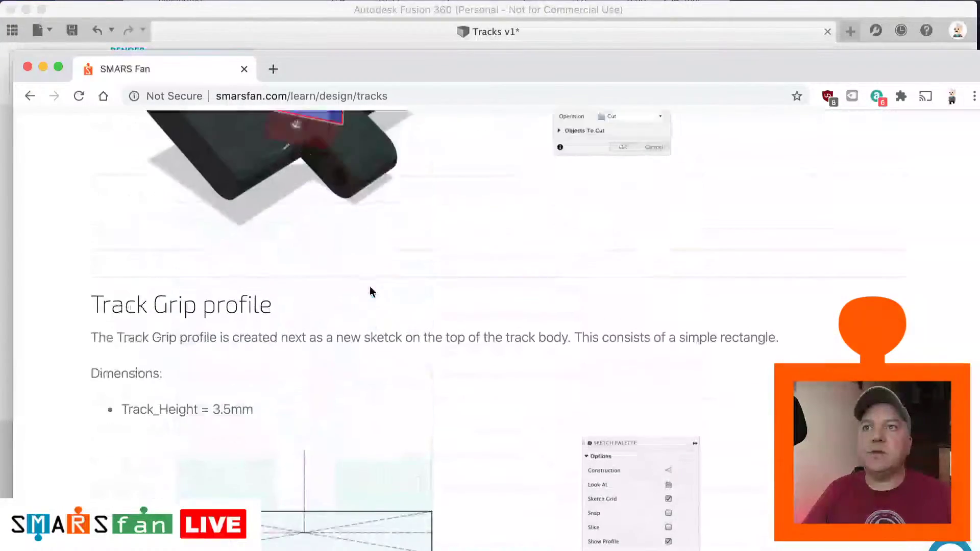
scroll(371, 290, "up", 20)
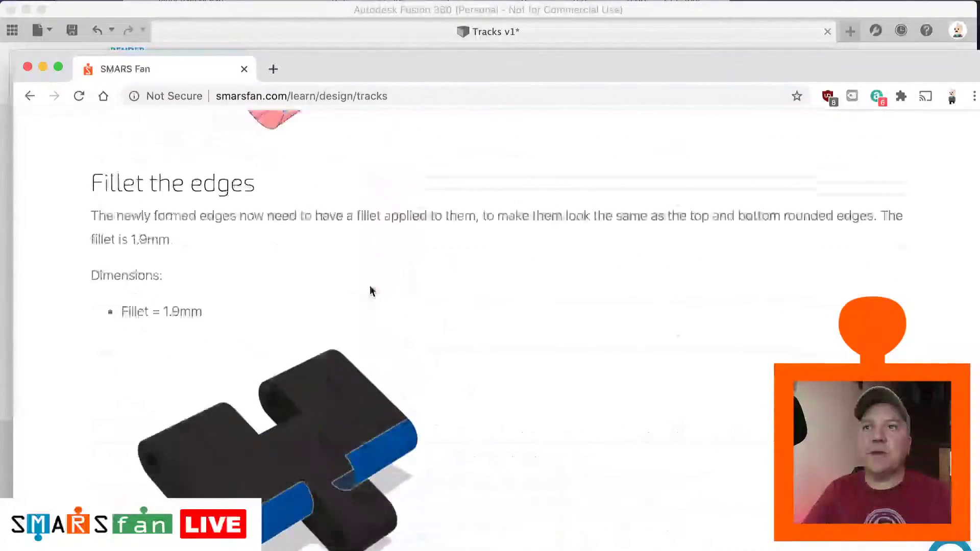
scroll(370, 290, "up", 20)
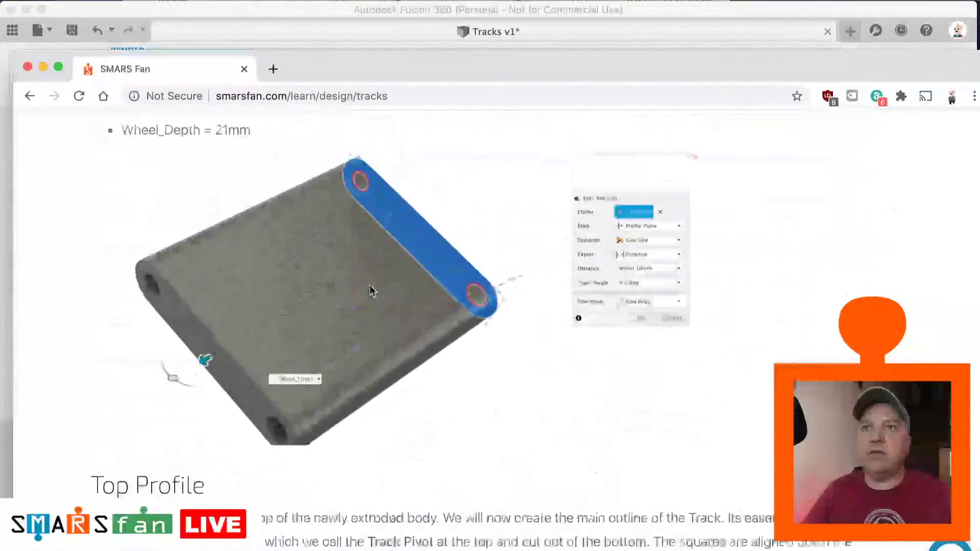
scroll(372, 291, "up", 10)
scroll(372, 291, "down", 5)
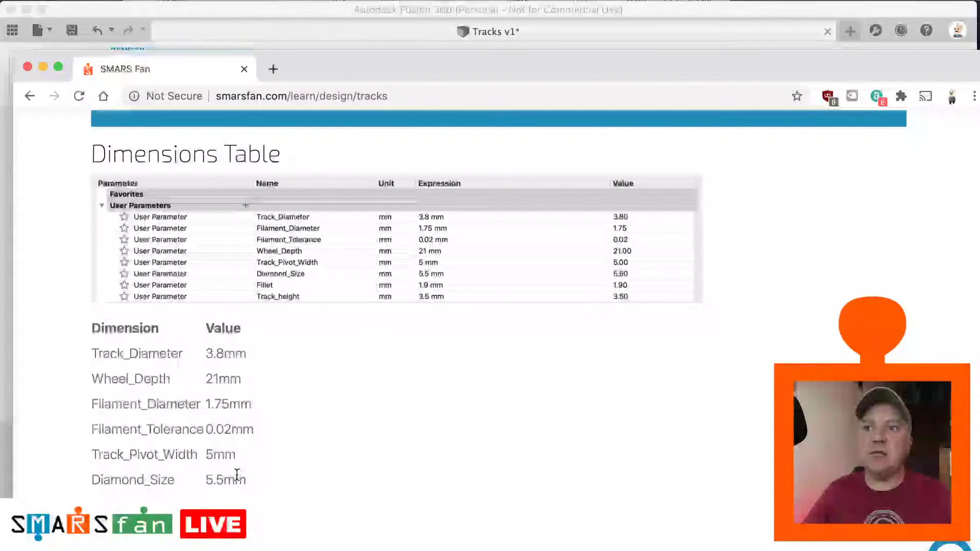
scroll(236, 474, "down", 3)
scroll(236, 474, "up", 1)
scroll(236, 475, "up", 10)
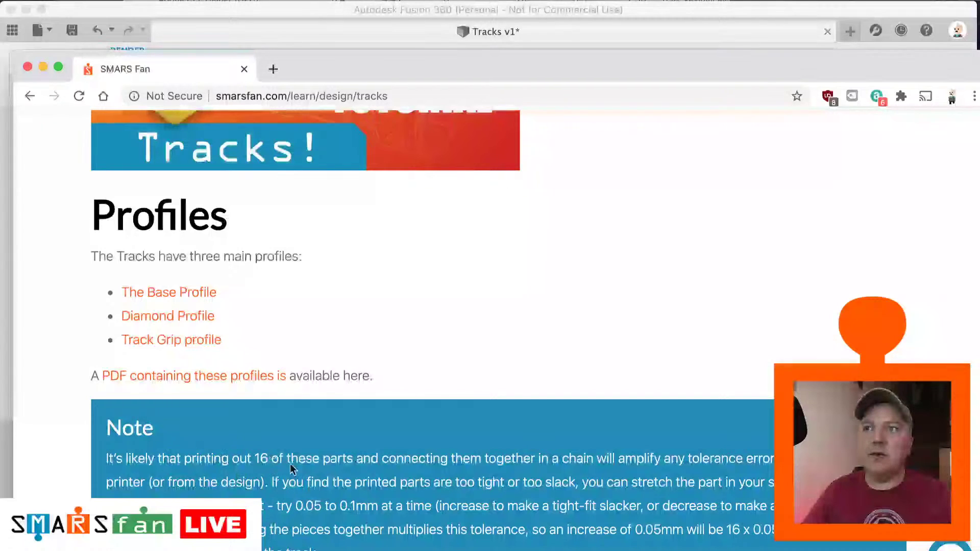
Step: Open the PDF drawing of the track profiles, examine its dimensioned views, and return to the track design page
left_click(189, 382)
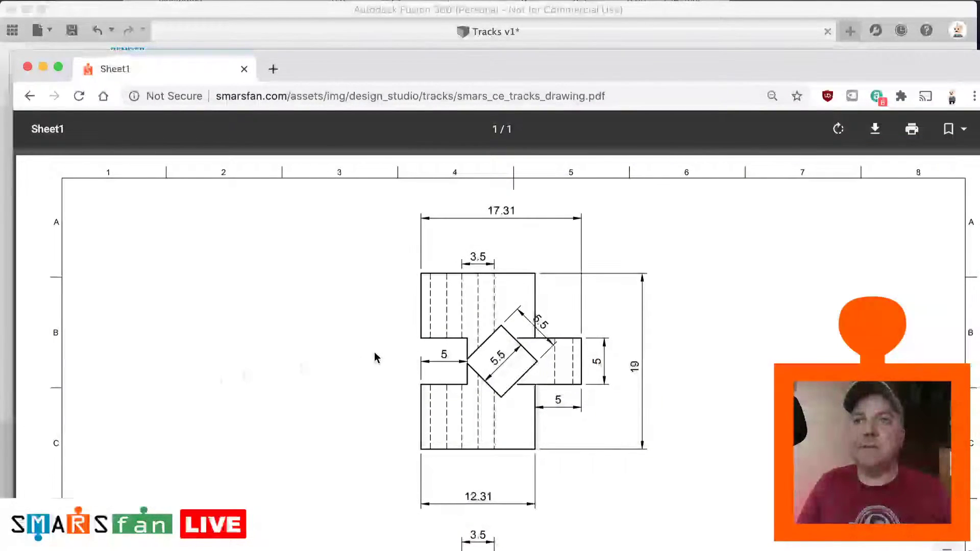
scroll(375, 358, "down", 5)
scroll(470, 396, "up", 2, "ctrl")
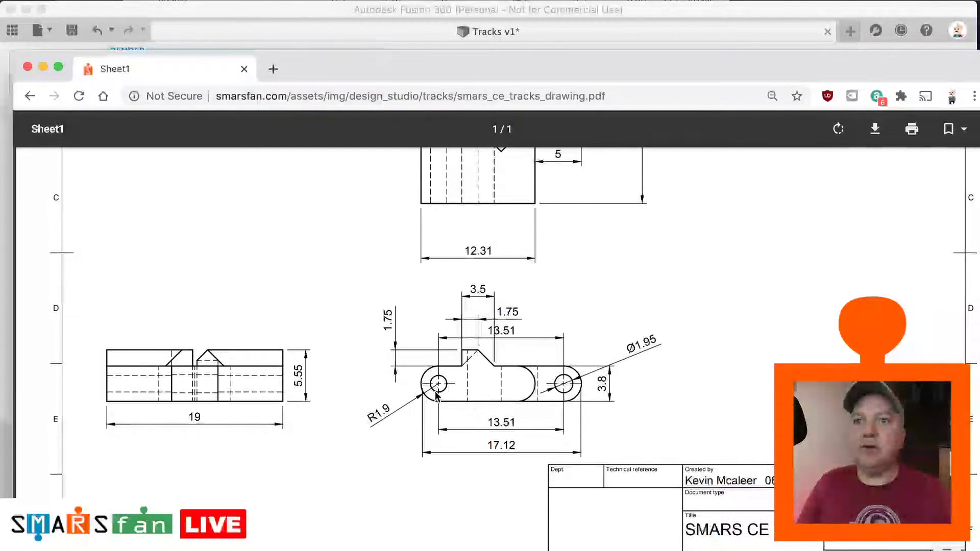
scroll(478, 367, "up", 2, "ctrl")
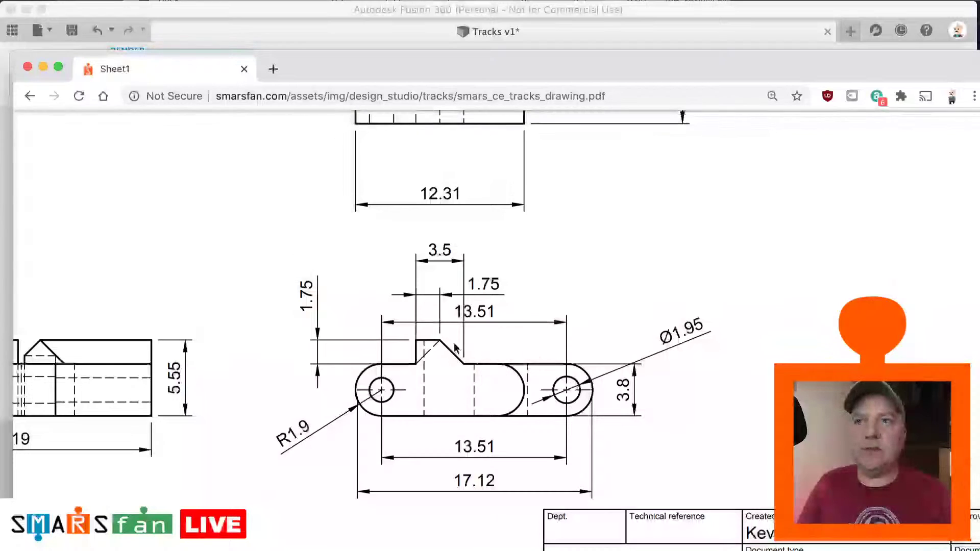
scroll(564, 388, "down", 1, "ctrl")
scroll(564, 388, "down", 3, "ctrl")
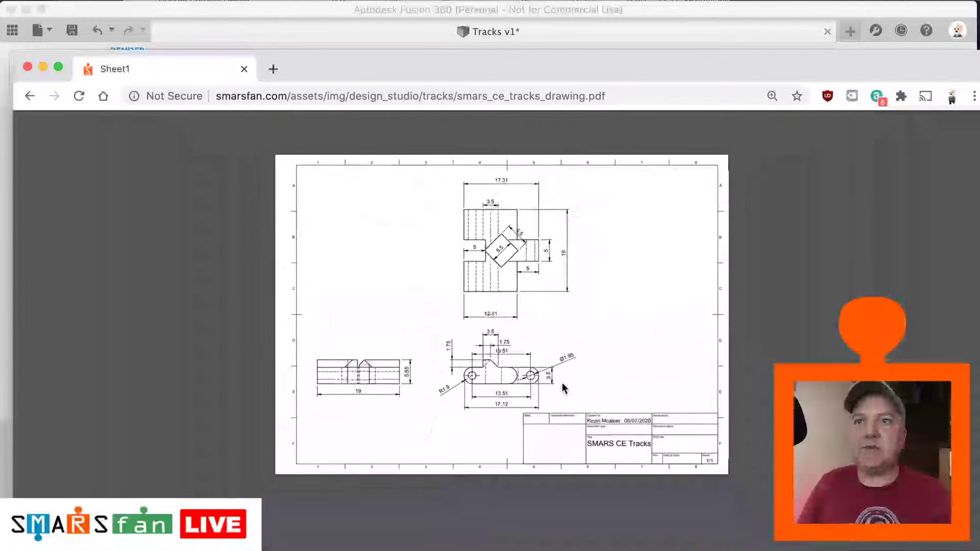
scroll(430, 293, "up", 3, "ctrl")
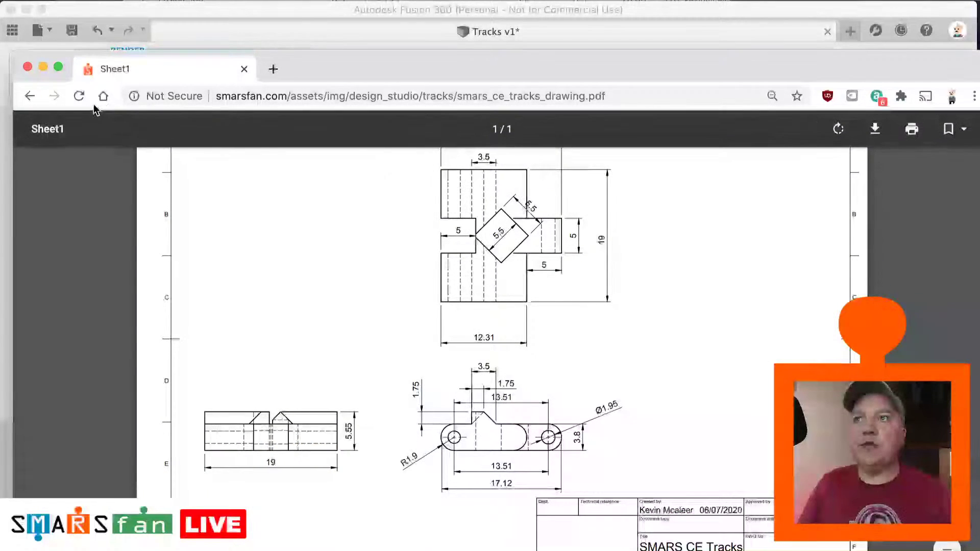
left_click(29, 97)
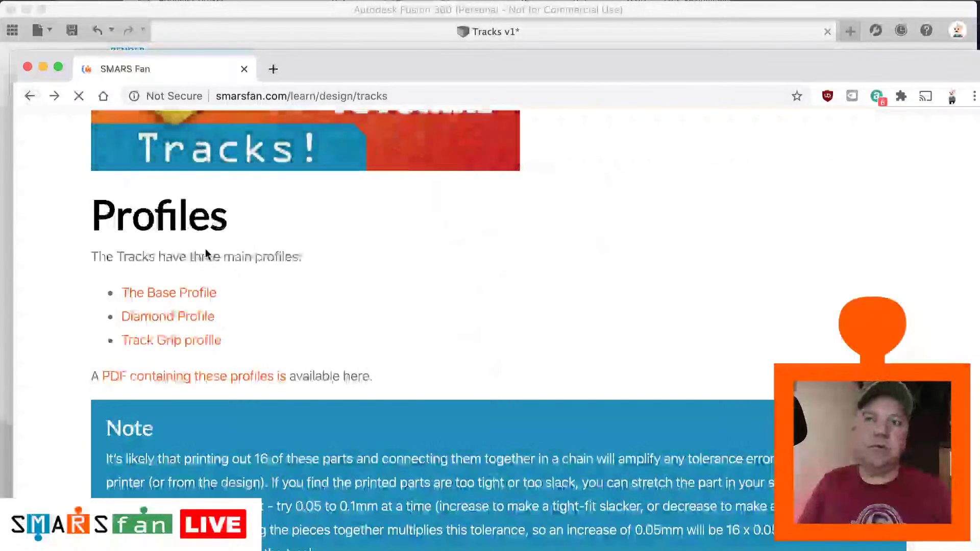
Step: Open the Motor Holder design page on the SMARS Fan site and review its profiles, Dimensions Table and base sketch
scroll(302, 313, "up", 5)
scroll(302, 313, "up", 5)
scroll(303, 313, "down", 2)
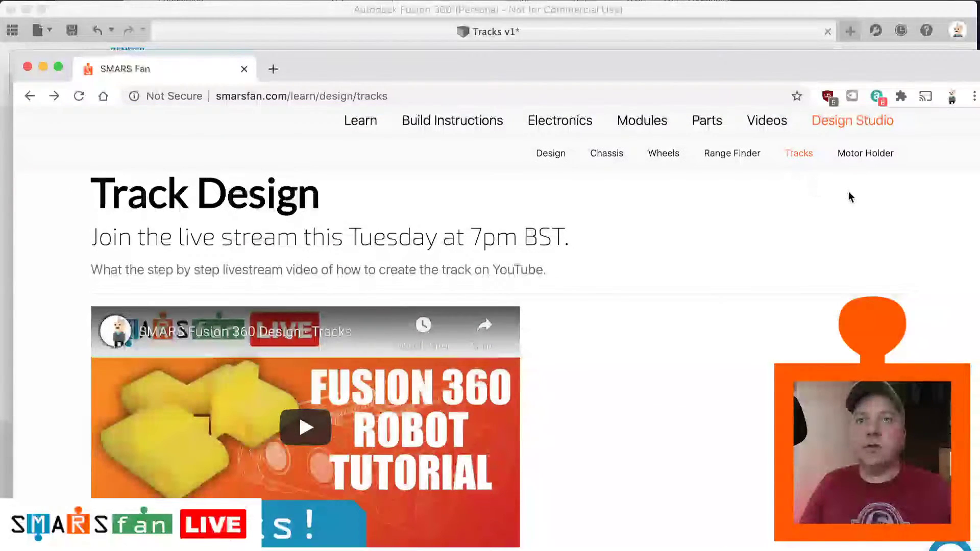
left_click(867, 155)
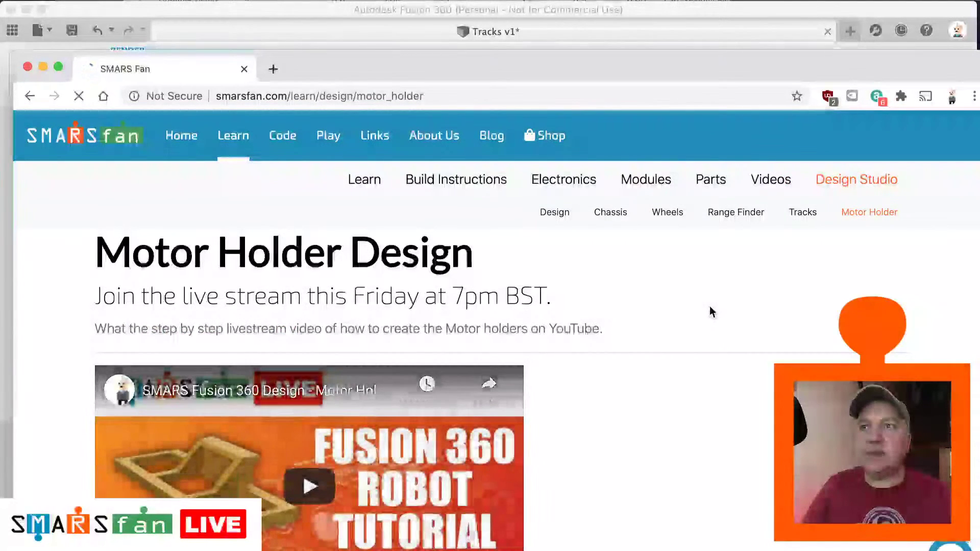
scroll(709, 310, "down", 3)
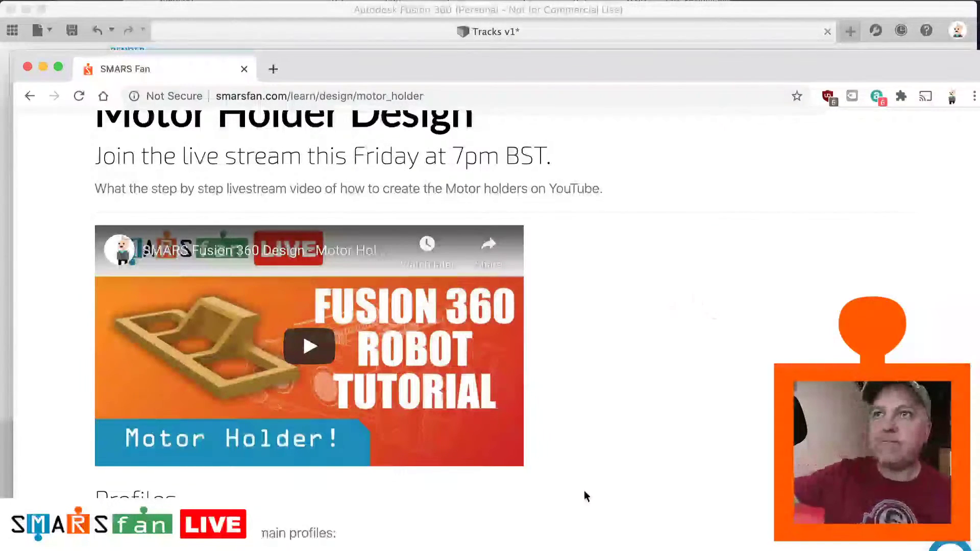
scroll(540, 424, "down", 2)
scroll(540, 424, "down", 15)
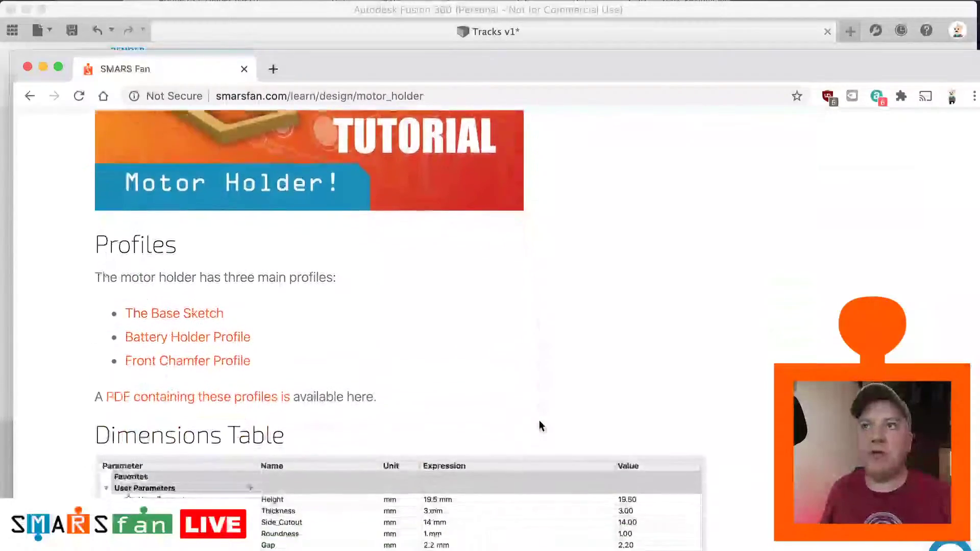
scroll(541, 427, "down", 15)
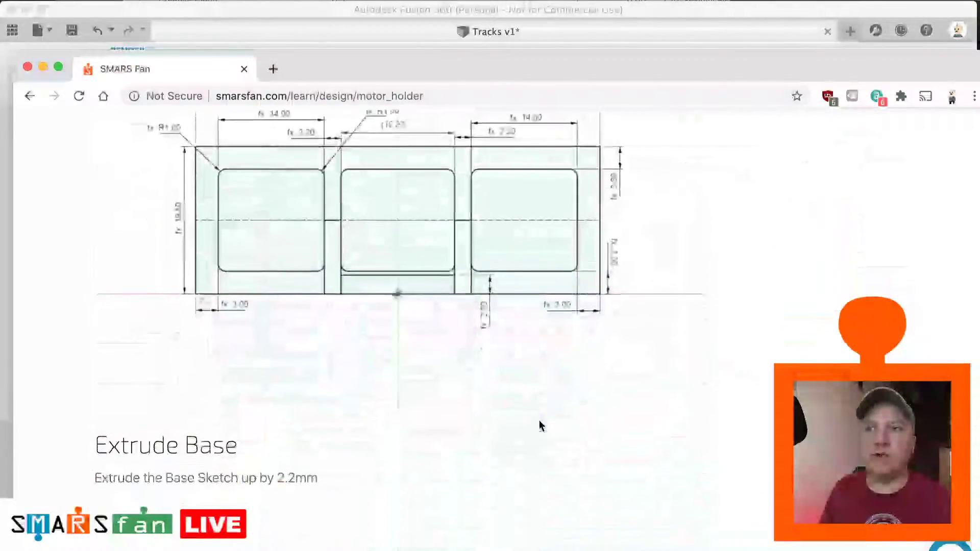
key("Home")
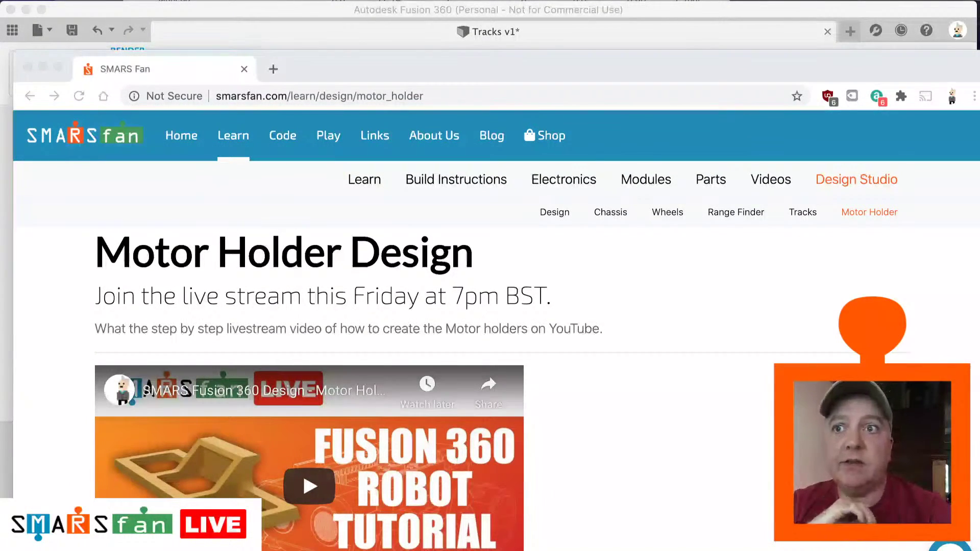
Step: Open the SMARS Fan shop page and browse the Essentials Collection down to the SMARS Quad Collection
left_click(554, 135)
left_click(550, 143)
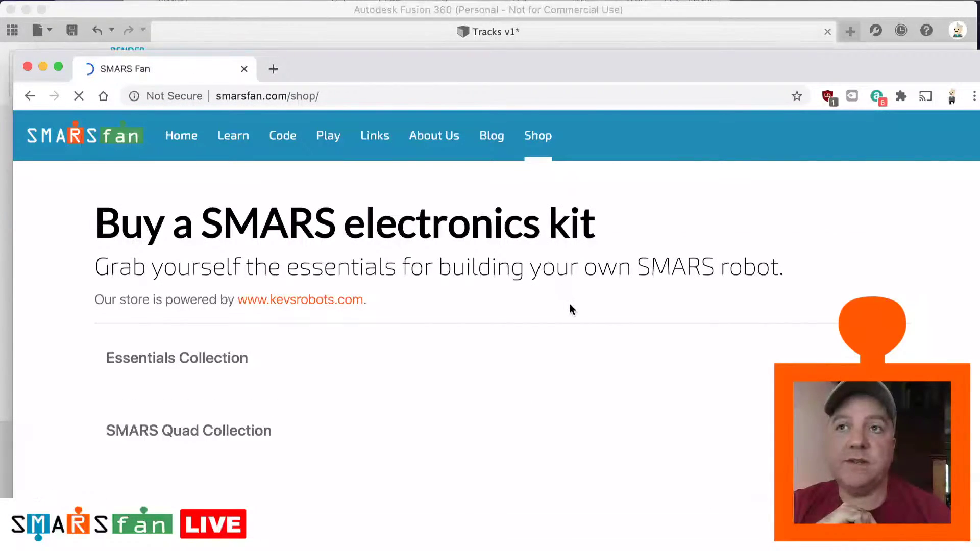
scroll(570, 359, "down", 4)
scroll(571, 360, "down", 1)
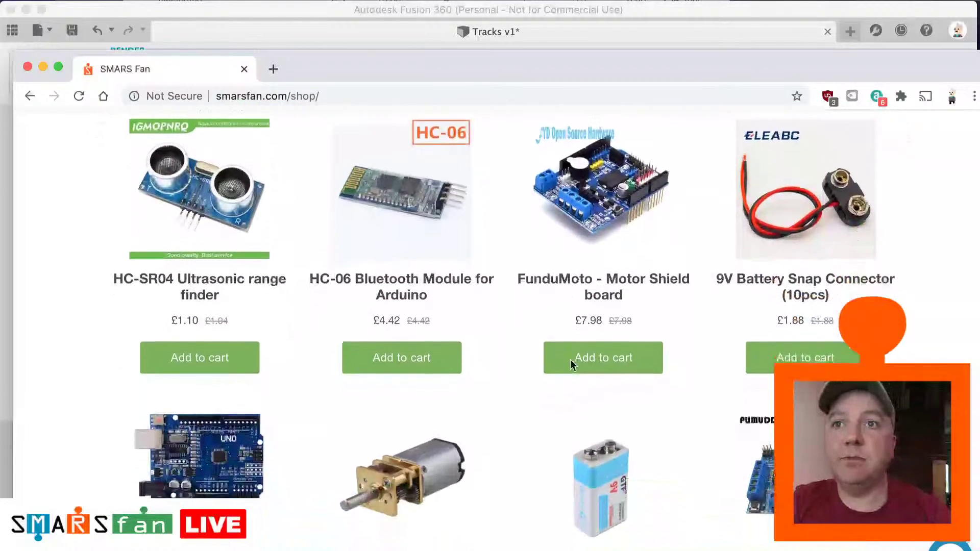
scroll(495, 442, "down", 2)
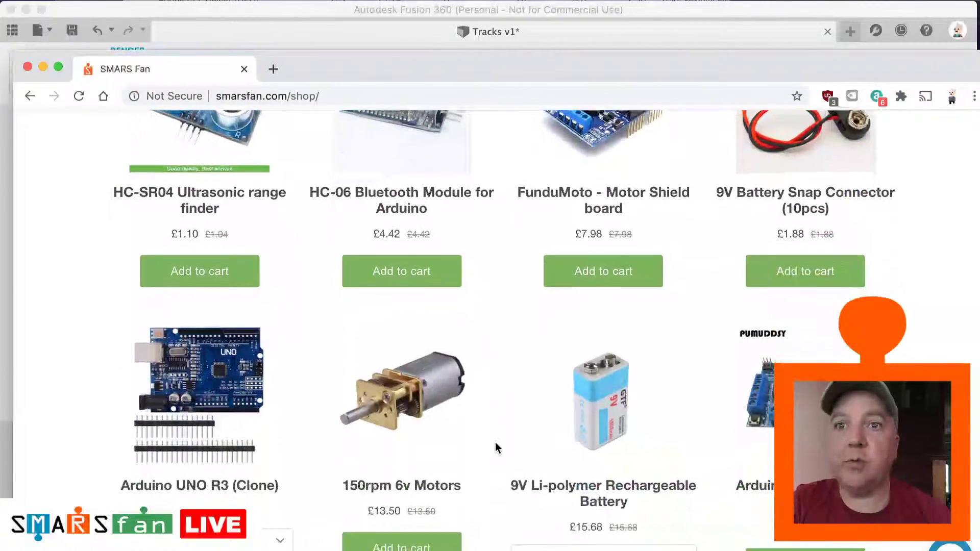
scroll(495, 442, "down", 3)
scroll(495, 442, "down", 6)
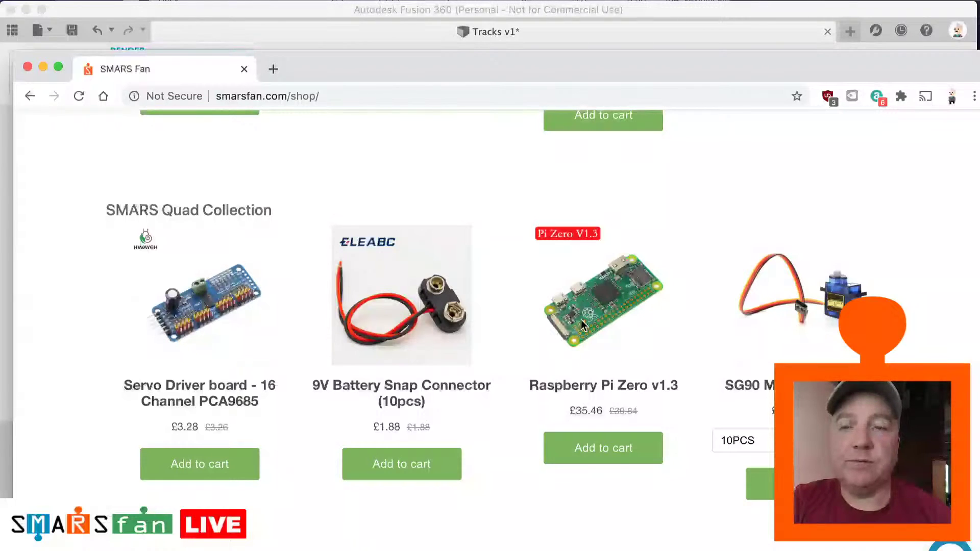
Step: Examine the Raspberry Pi Zero v1.3 product image up close, then restore the normal view of the shop listings
scroll(582, 321, "up", 5, "ctrl")
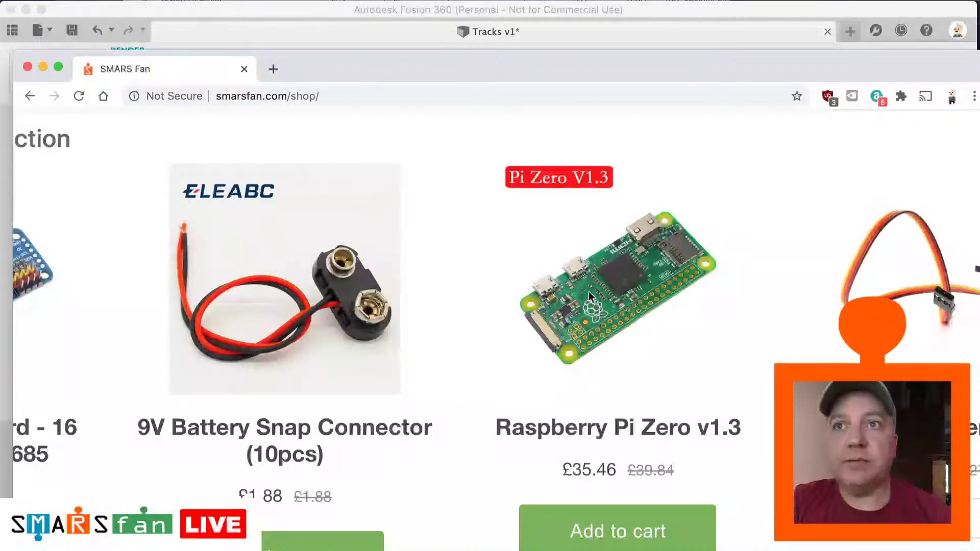
scroll(589, 307, "up", 5, "ctrl")
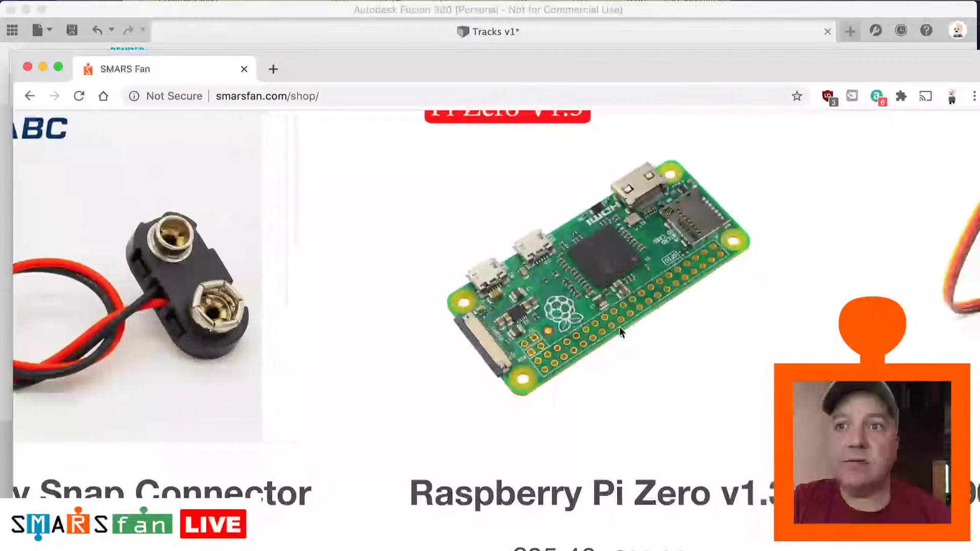
scroll(619, 328, "down", 5, "ctrl")
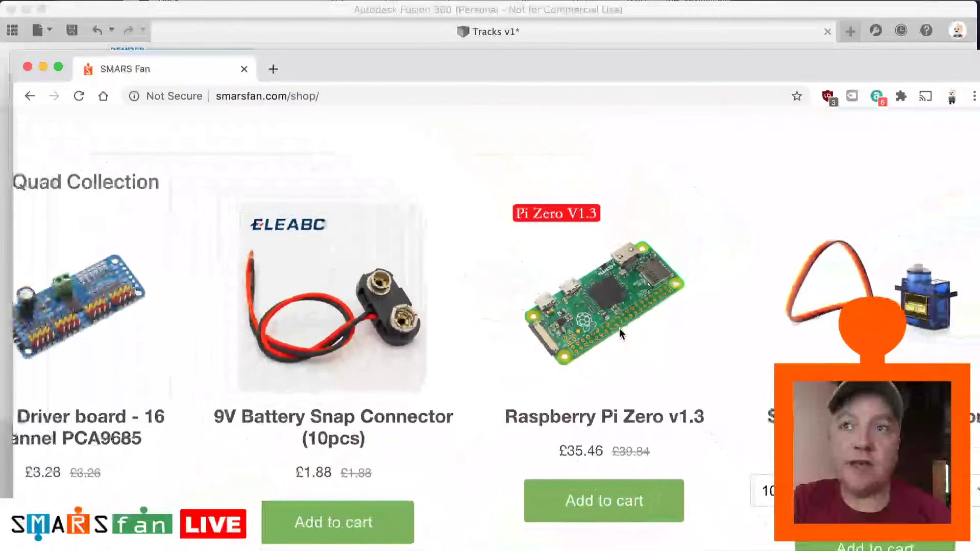
scroll(620, 332, "down", 3, "ctrl")
scroll(619, 332, "up", 3)
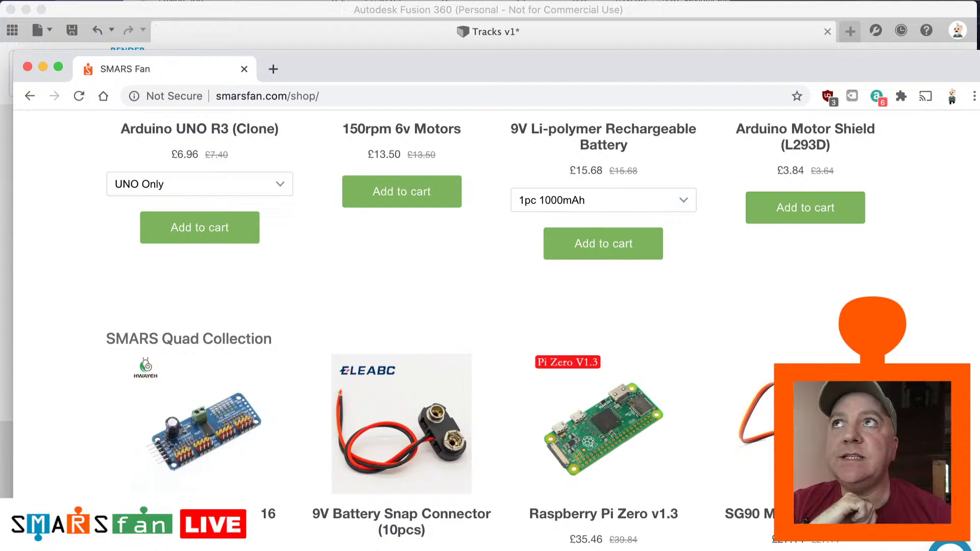
Step: Switch to the Canvas 1.jpg image and resize its window to examine the whole robotics Venn diagram
mouse_move(102, 0)
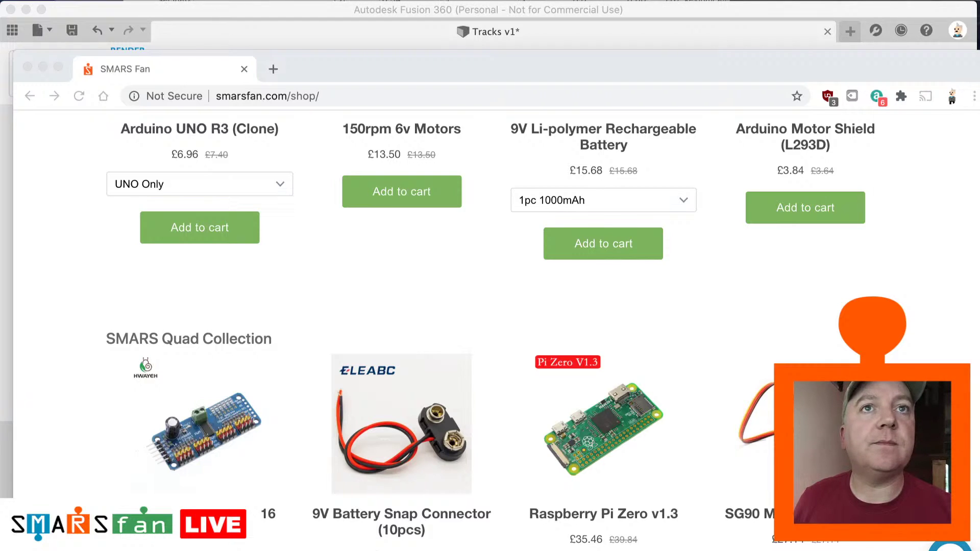
key("super+Tab")
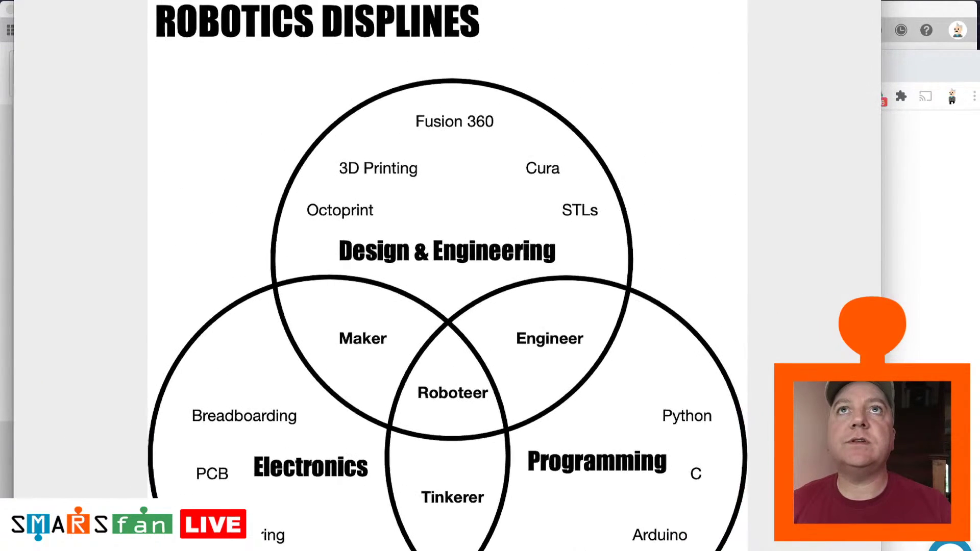
left_click_drag(769, 125, 793, 45)
left_click_drag(801, 26, 801, 28)
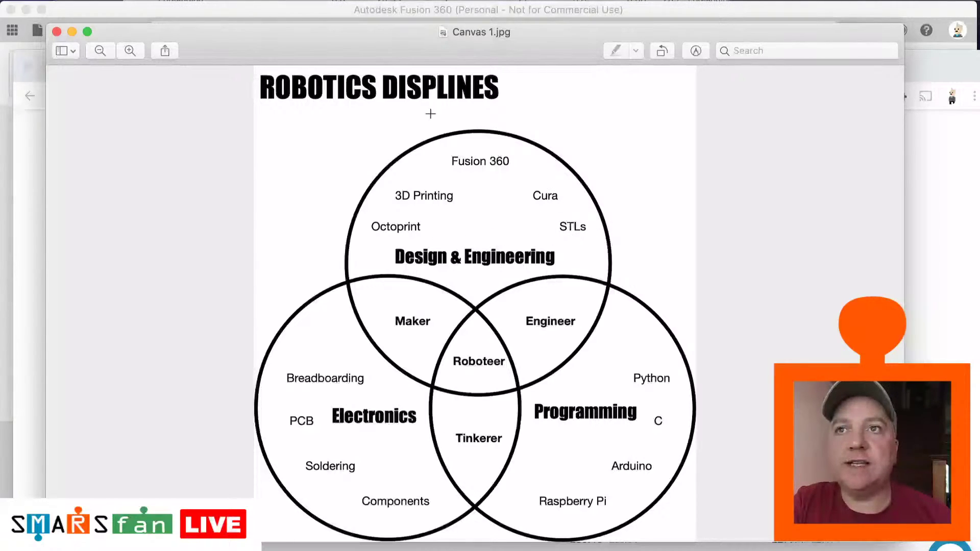
Step: Switch to Fusion 360 and change from the Render to the Design workspace with Body1 selected
key("super+Tab")
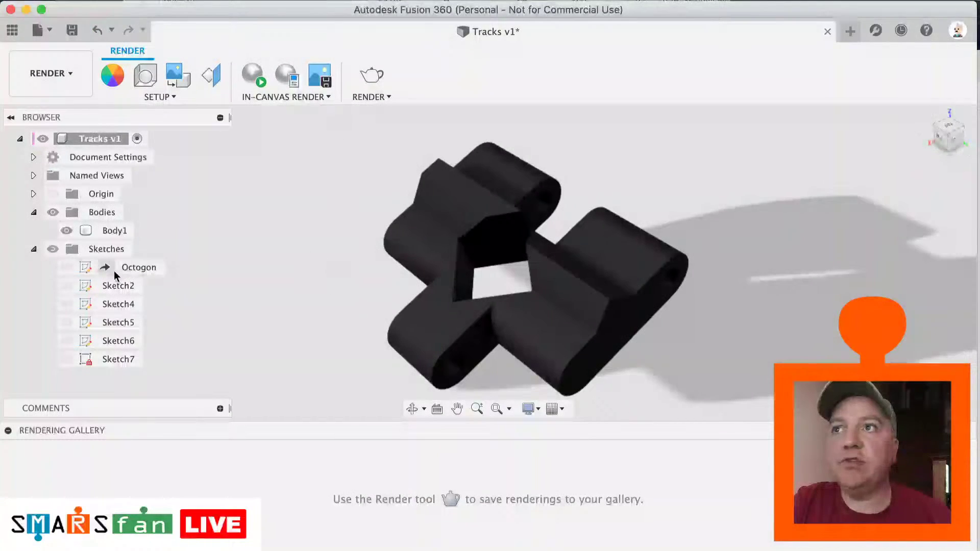
left_click(108, 231)
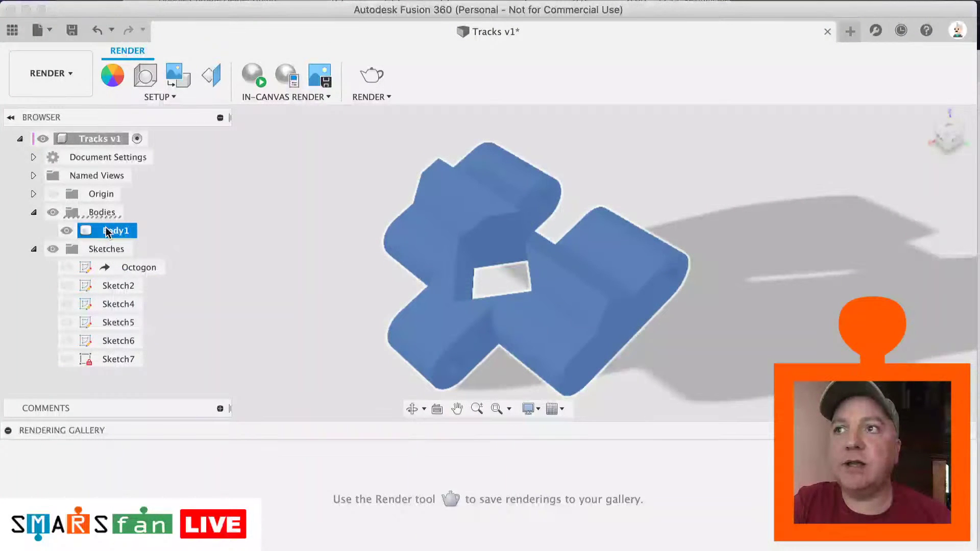
right_click(108, 231)
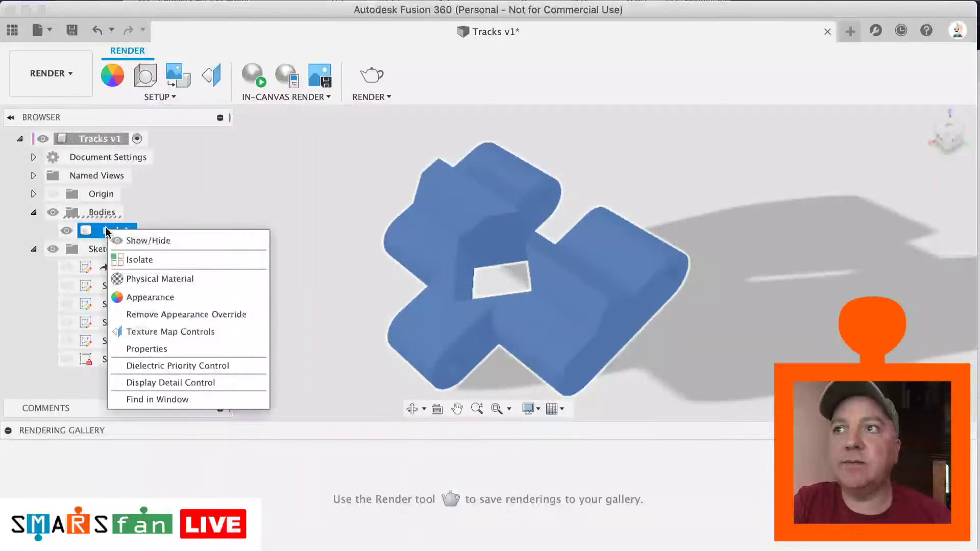
left_click(145, 196)
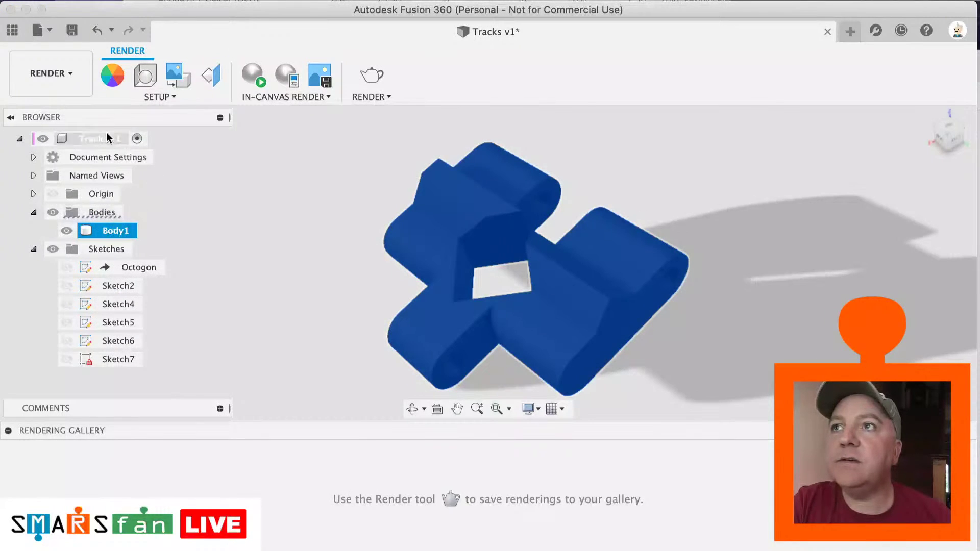
left_click(79, 80)
left_click(80, 108)
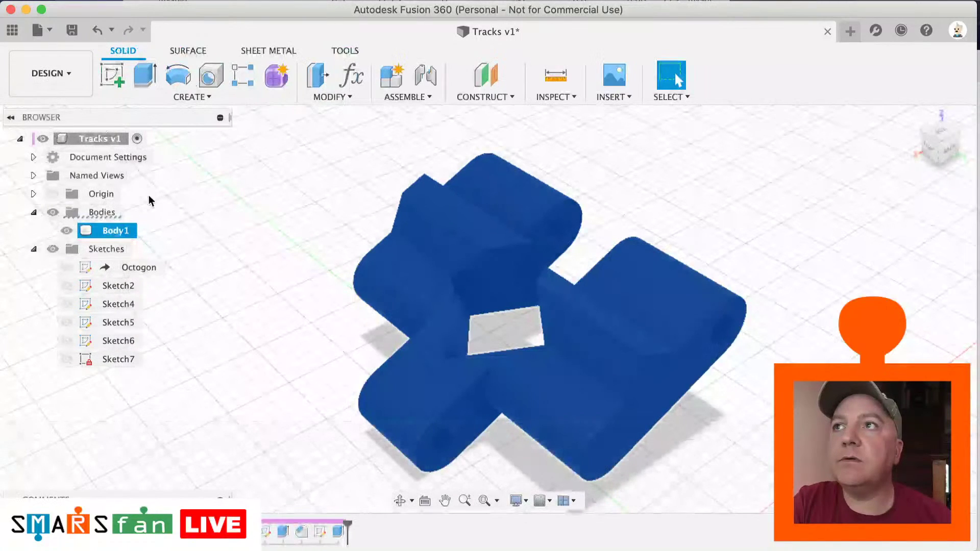
Step: Export Body1 as a binary STL file named Tracks.stl into the Tracks folder inside YouTube Assets
right_click(129, 232)
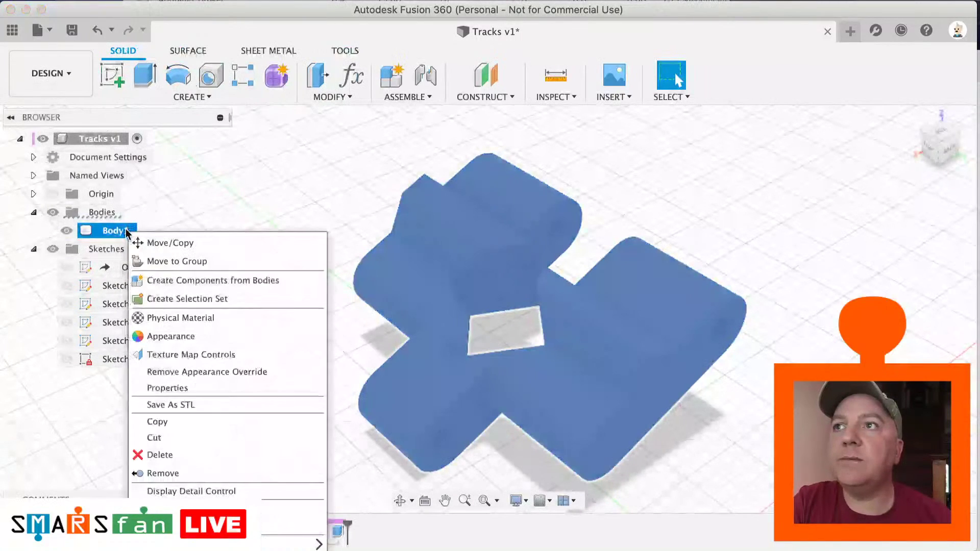
left_click(189, 403)
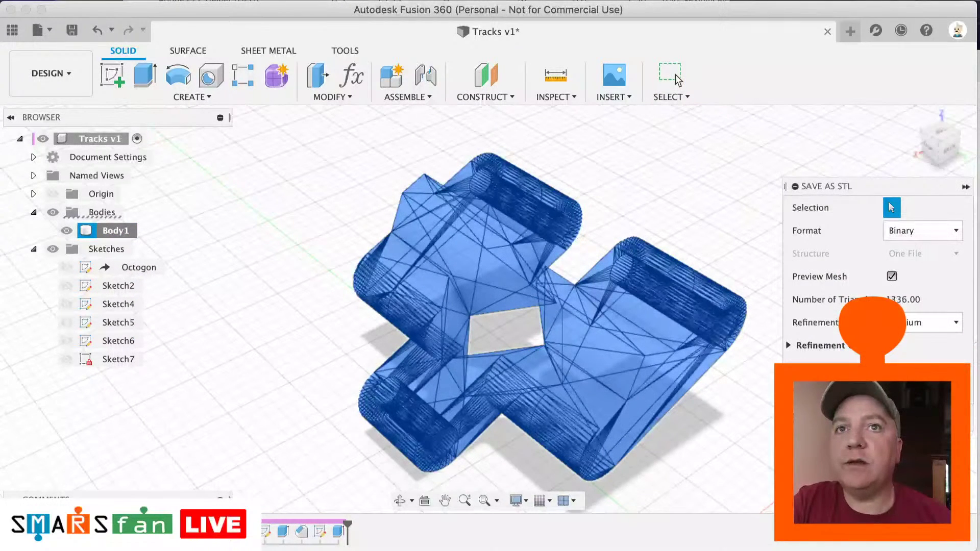
key("Return")
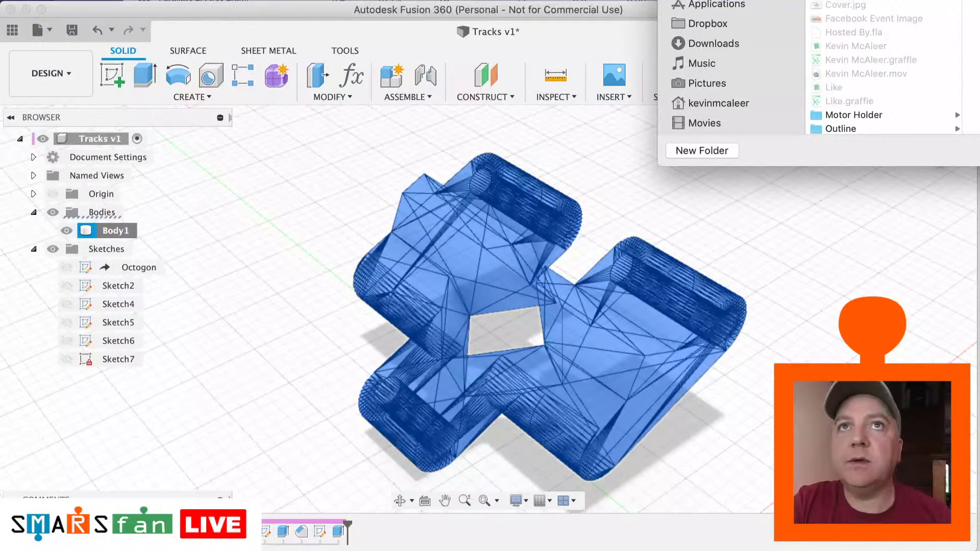
scroll(593, 278, "down", 1)
scroll(593, 278, "down", 10)
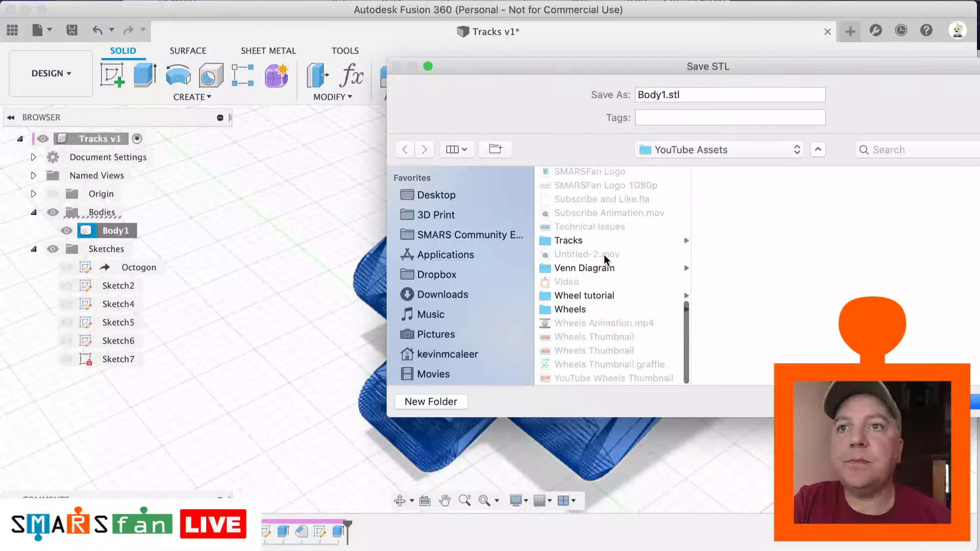
left_click(596, 240)
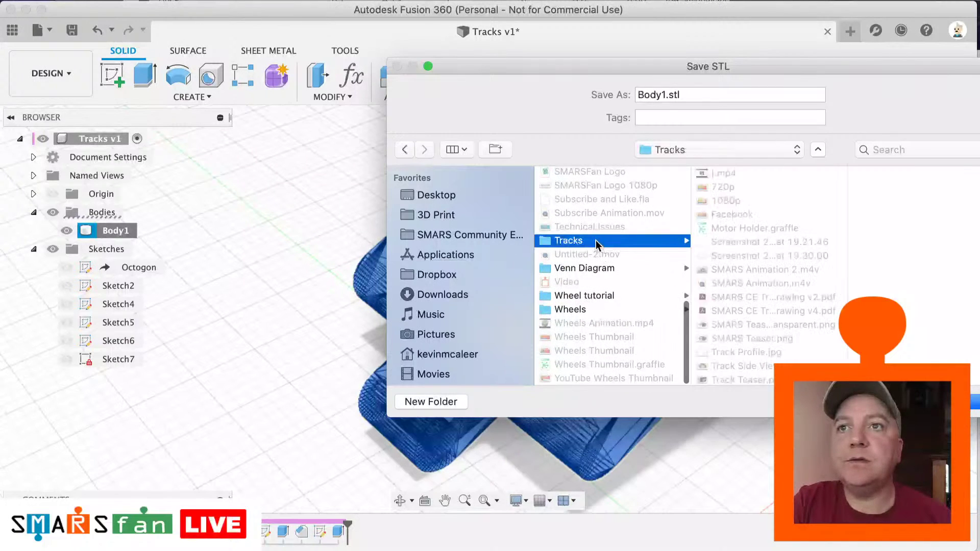
double_click(667, 94)
key("BackSpace")
type("Tracks")
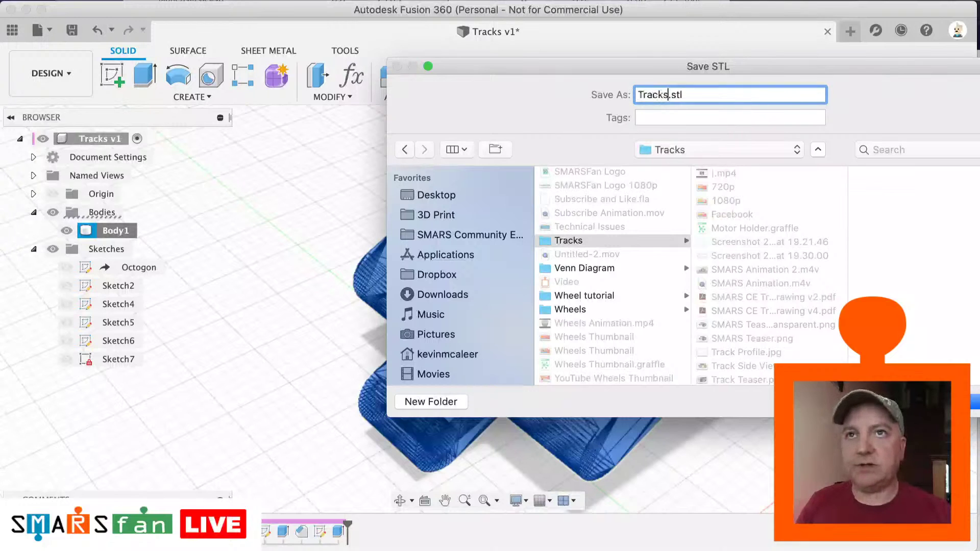
key("Return")
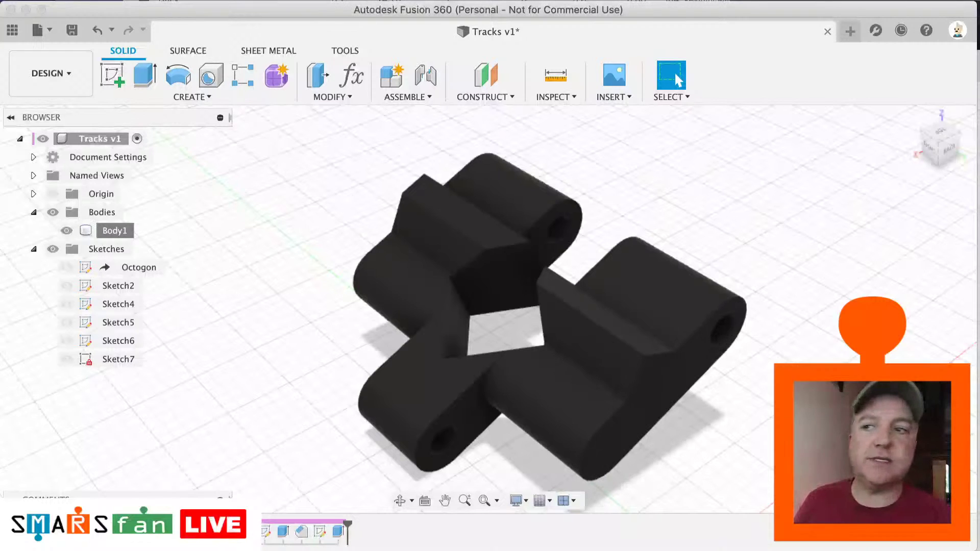
Step: Launch Ultimaker Cura and enlarge its window slightly
key("super+Tab")
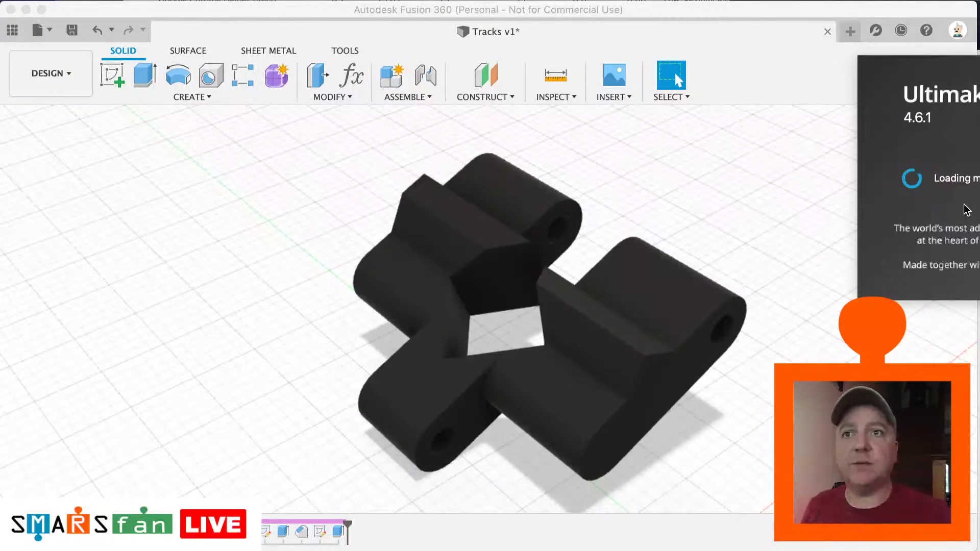
left_click(499, 250)
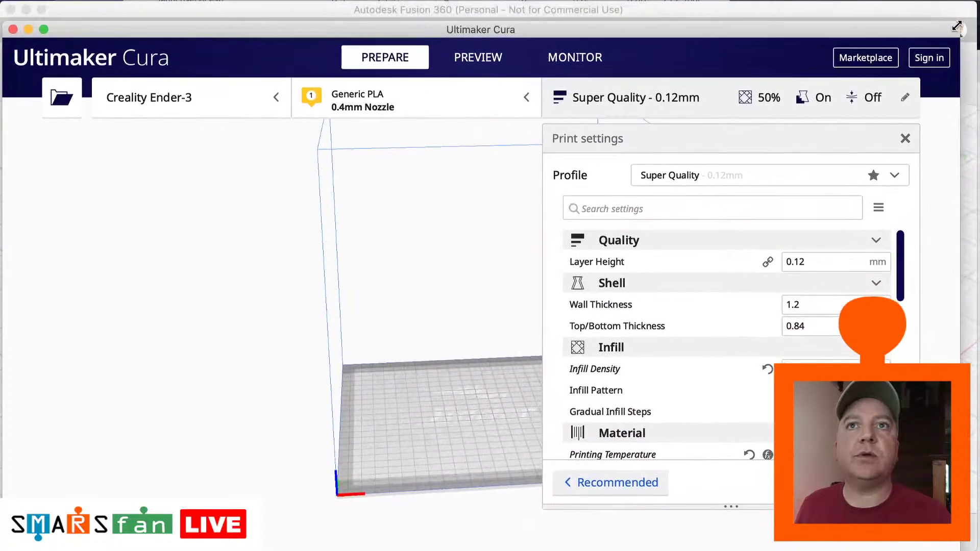
left_click_drag(957, 26, 963, 19)
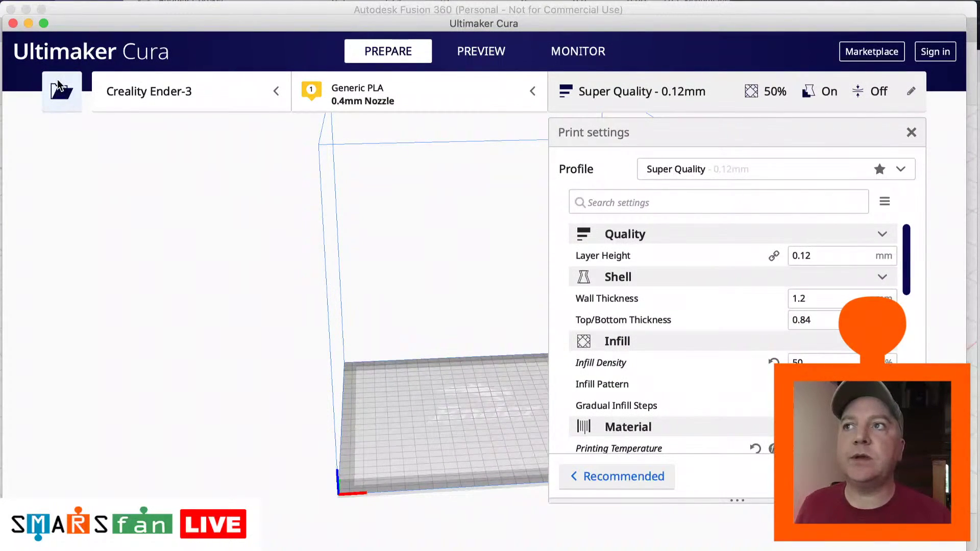
Step: Load Tracks.stl from the Tracks folder inside YouTube Assets onto the build plate and close the print settings
key("super+o")
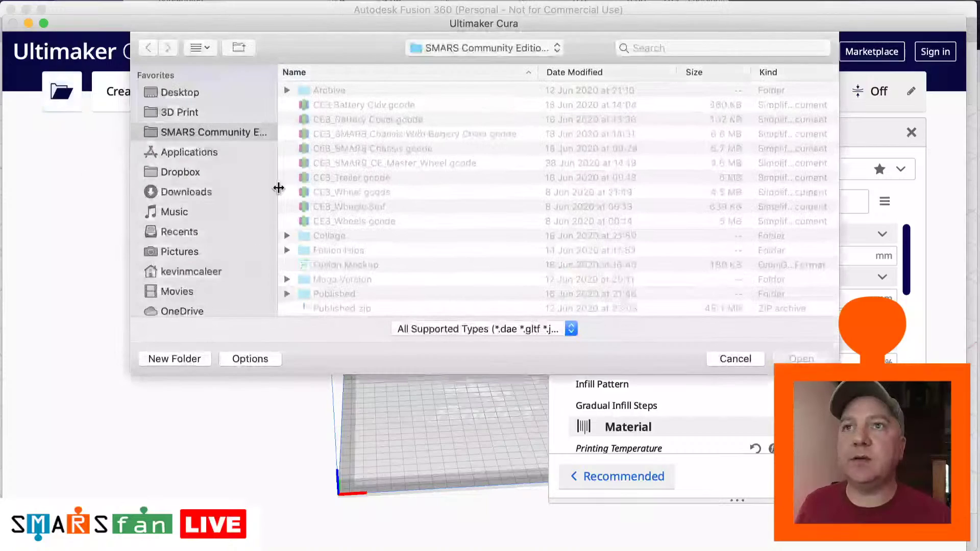
scroll(366, 225, "down", 10)
scroll(367, 225, "up", 10)
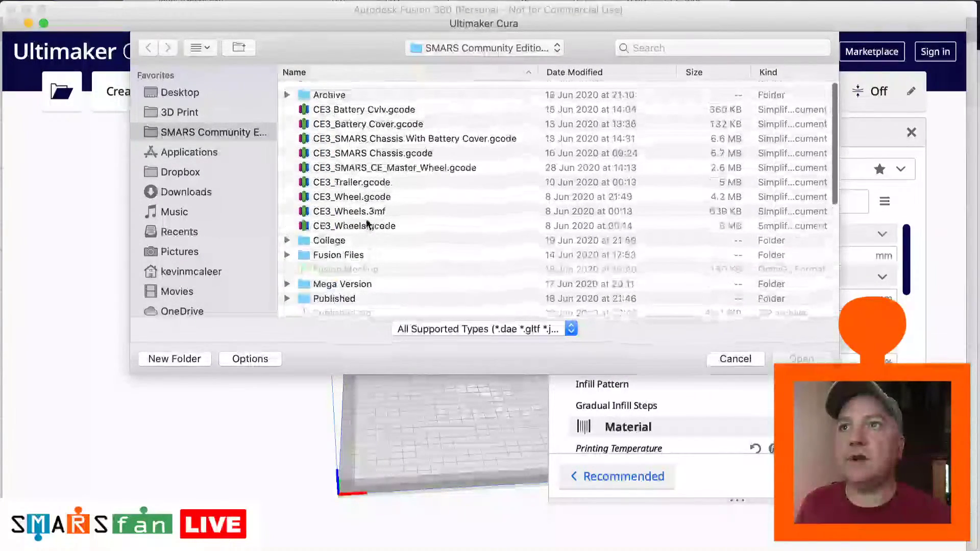
scroll(367, 225, "down", 10)
double_click(326, 308)
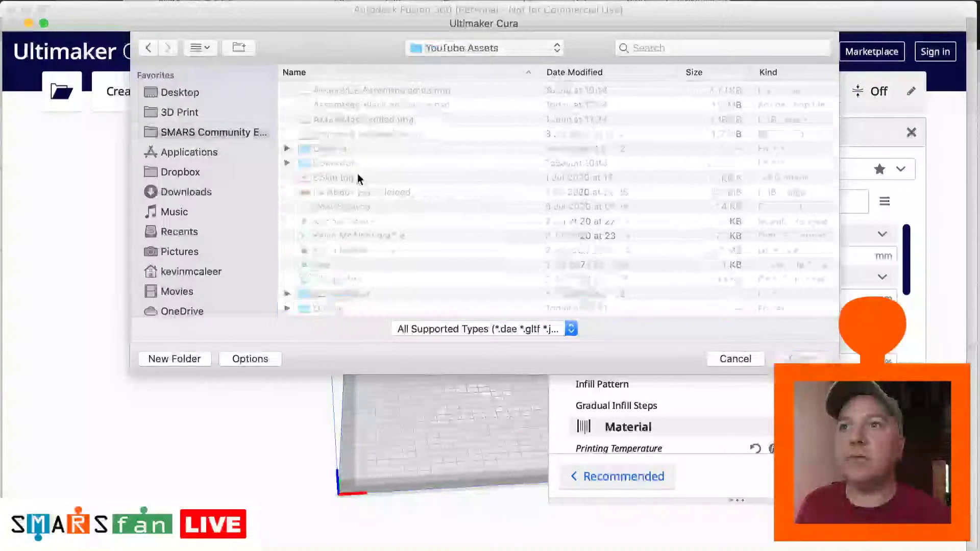
scroll(363, 219, "down", 10)
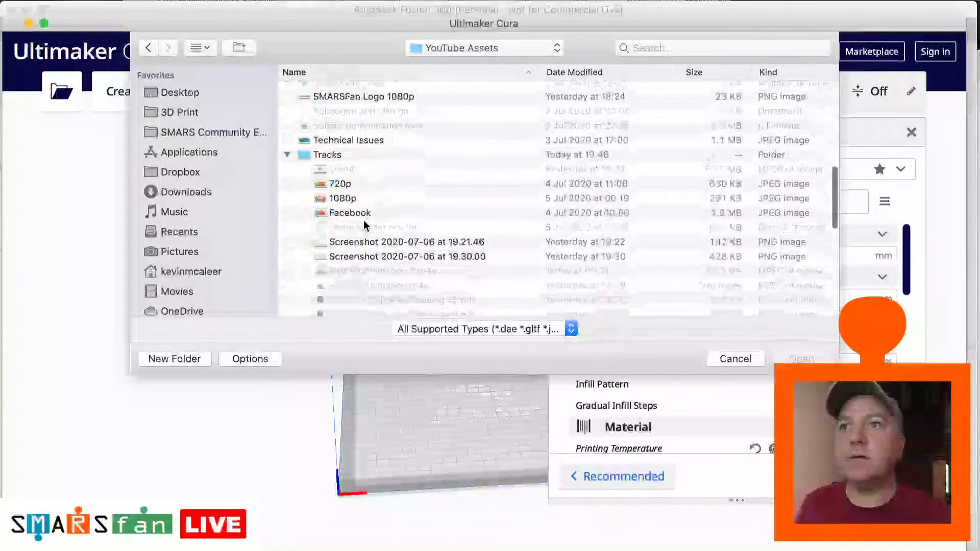
scroll(418, 225, "down", 5)
scroll(417, 229, "down", 5)
left_click(421, 229)
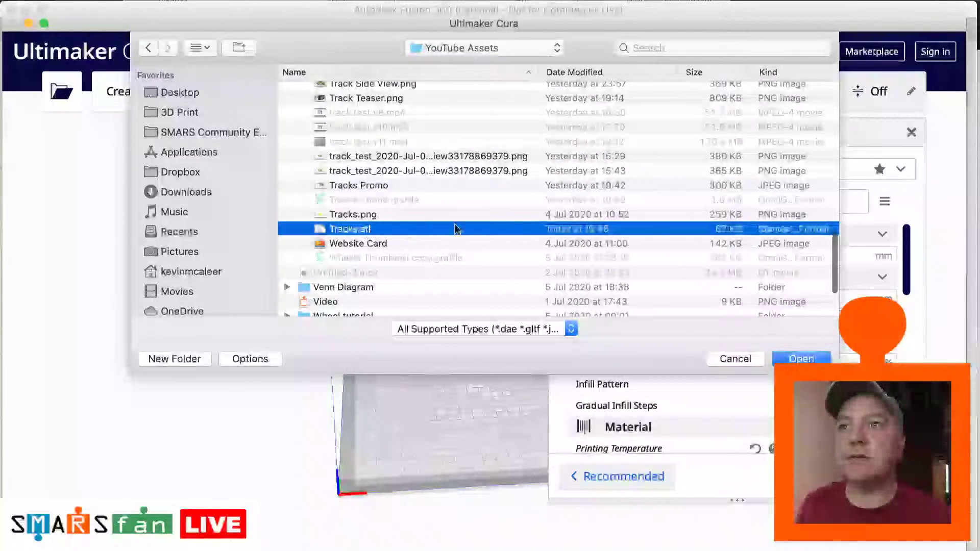
left_click(801, 358)
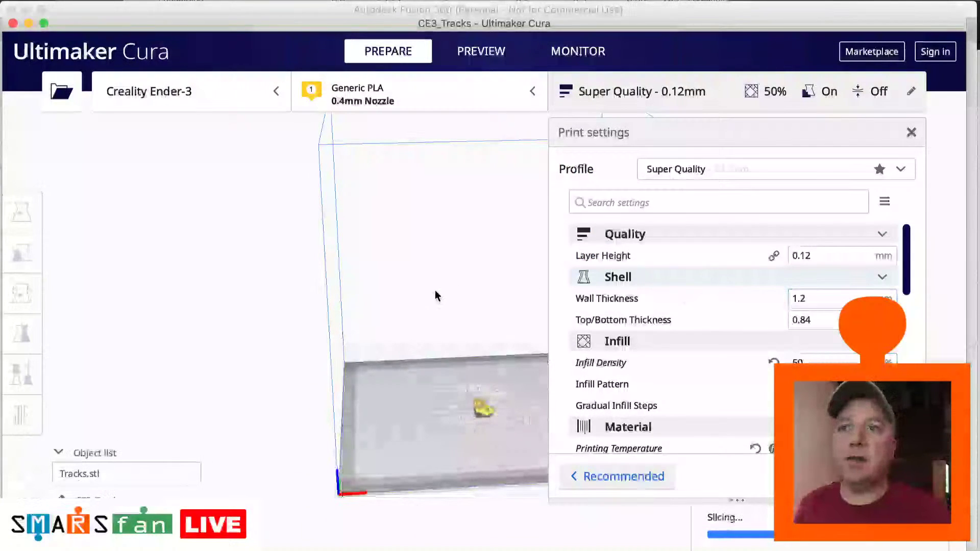
left_click(909, 133)
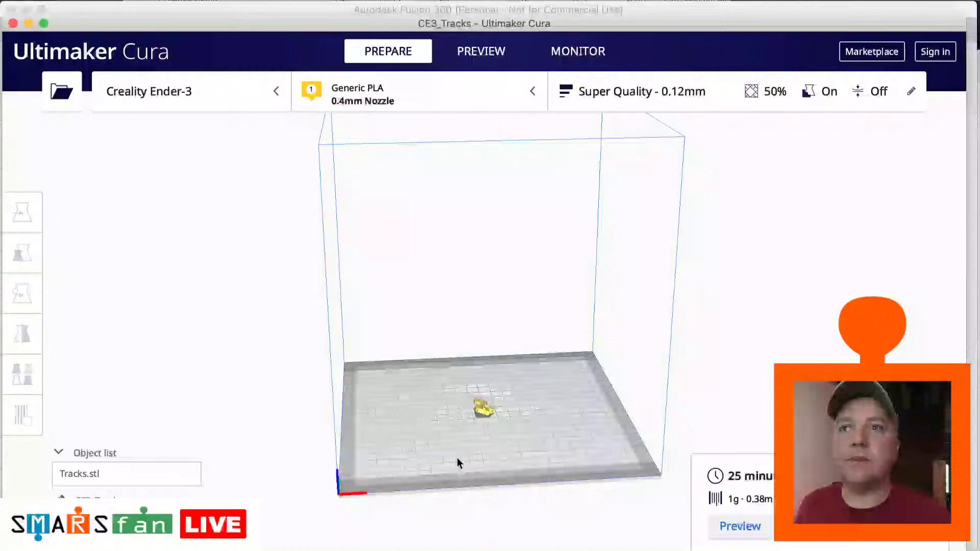
Step: Rotate the Tracks.stl model by aligning its flat underside face with the build plate
scroll(463, 441, "down", 2)
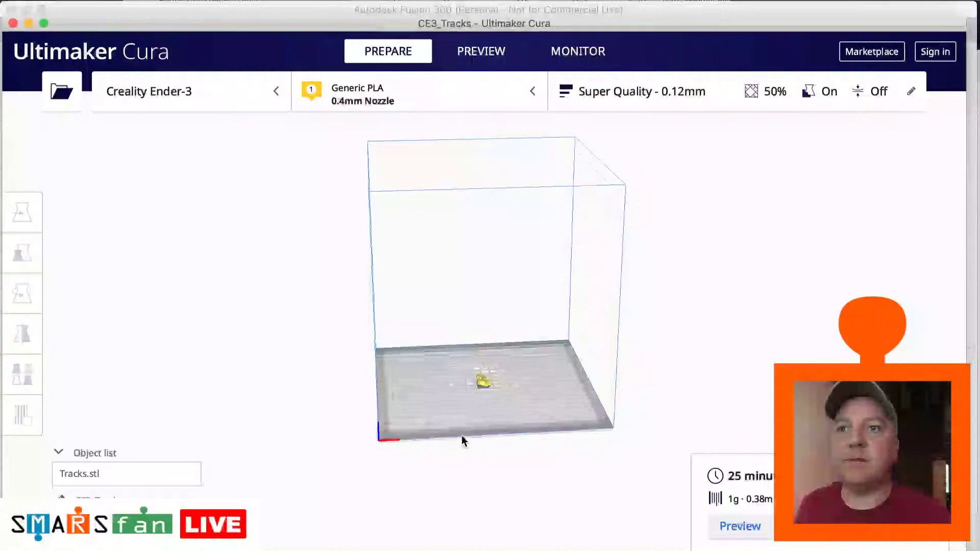
scroll(463, 441, "up", 10)
scroll(462, 442, "down", 5)
right_click_drag(492, 486, 264, 325)
scroll(517, 307, "down", 5)
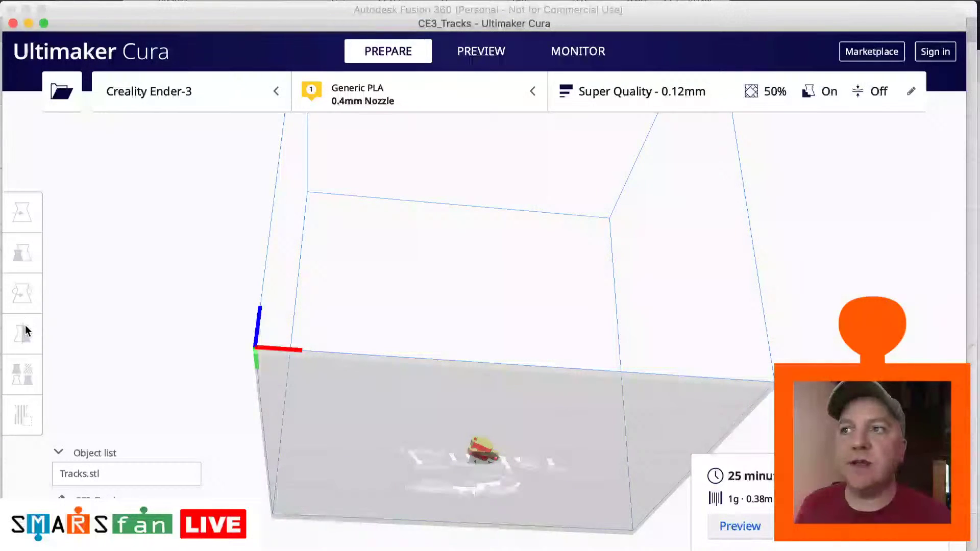
left_click(142, 473)
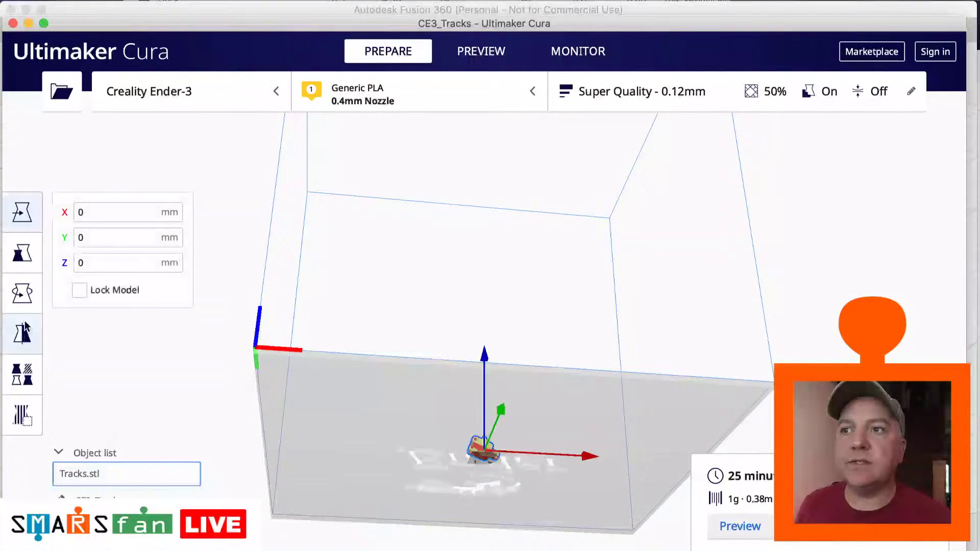
left_click(21, 294)
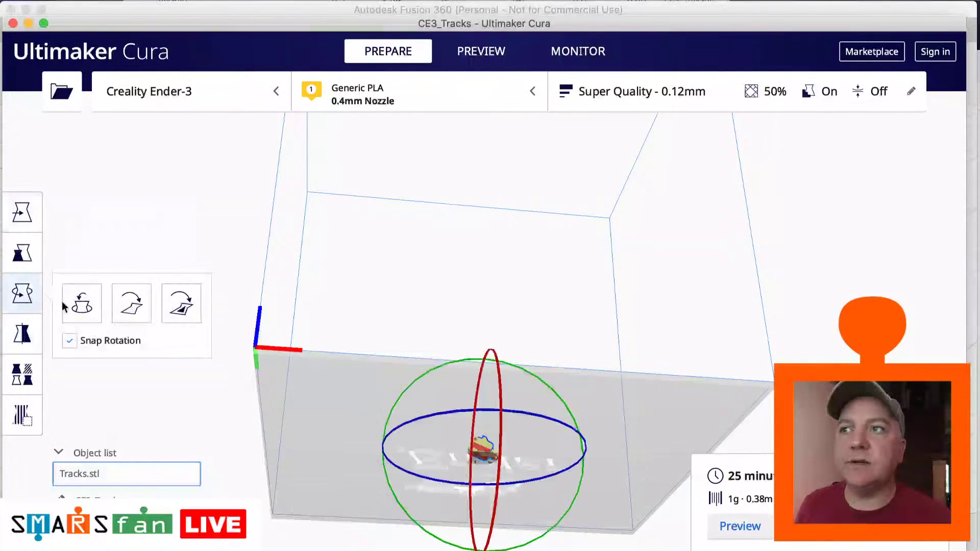
left_click(180, 305)
left_click(487, 453)
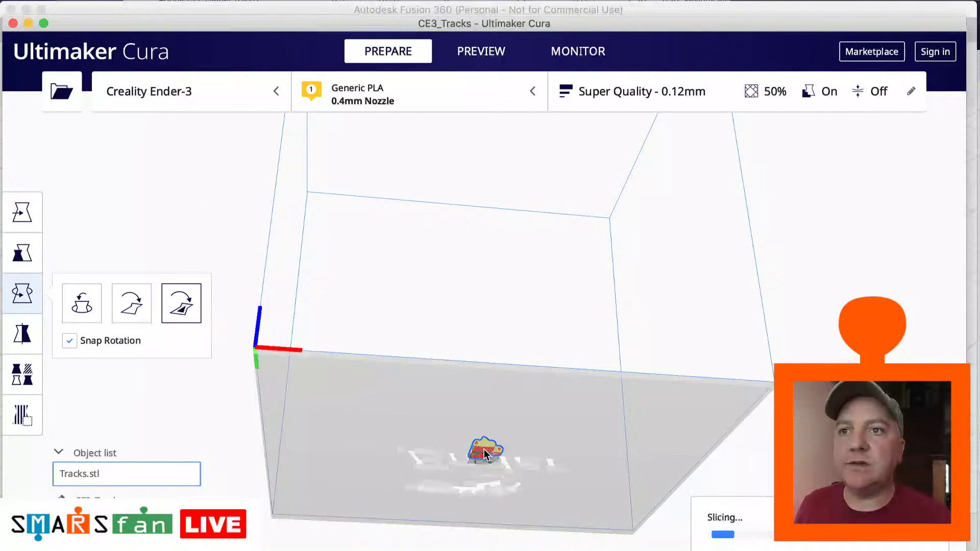
Step: Multiply the selected track link to spread many copies across the build plate
right_click_drag(575, 350, 479, 470)
scroll(479, 467, "up", 10)
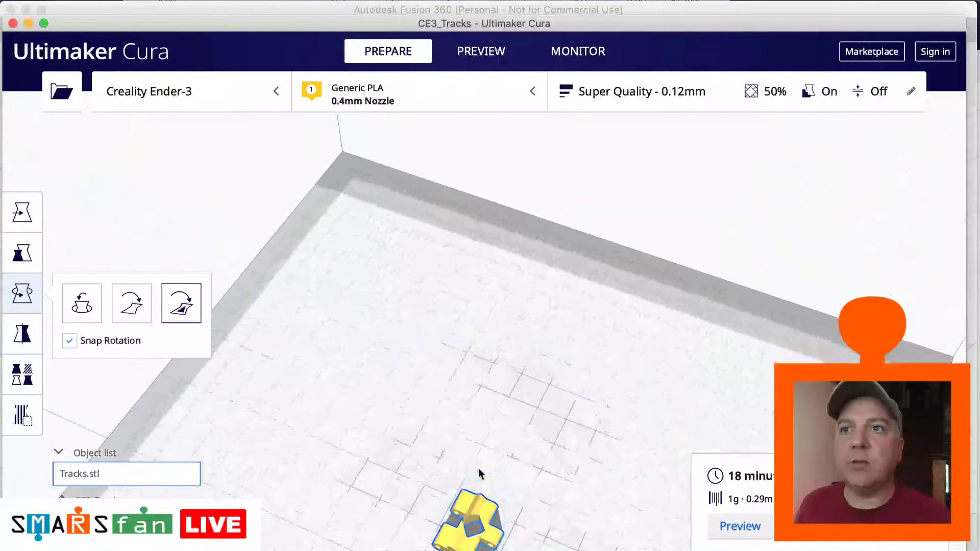
scroll(467, 510, "down", 10)
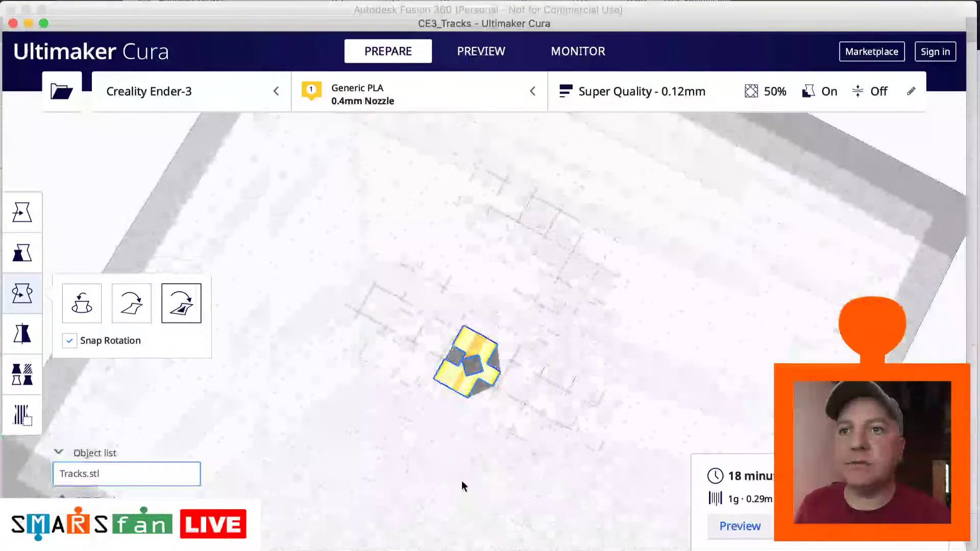
left_click(13, 223)
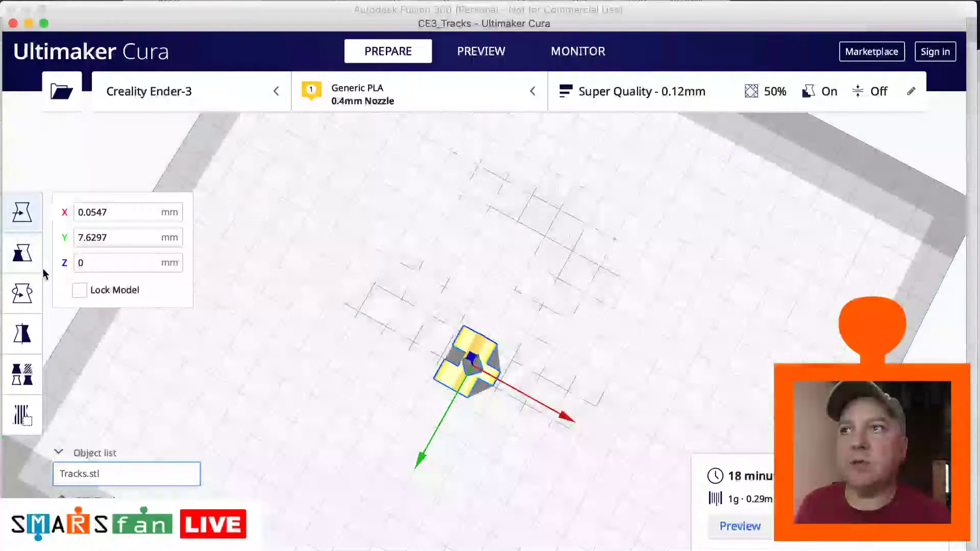
left_click(22, 374)
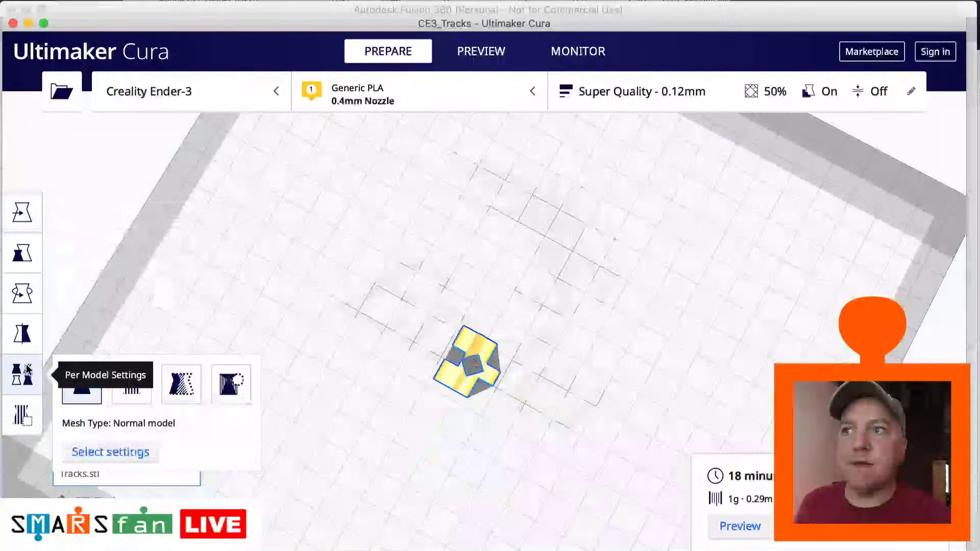
right_click(465, 369)
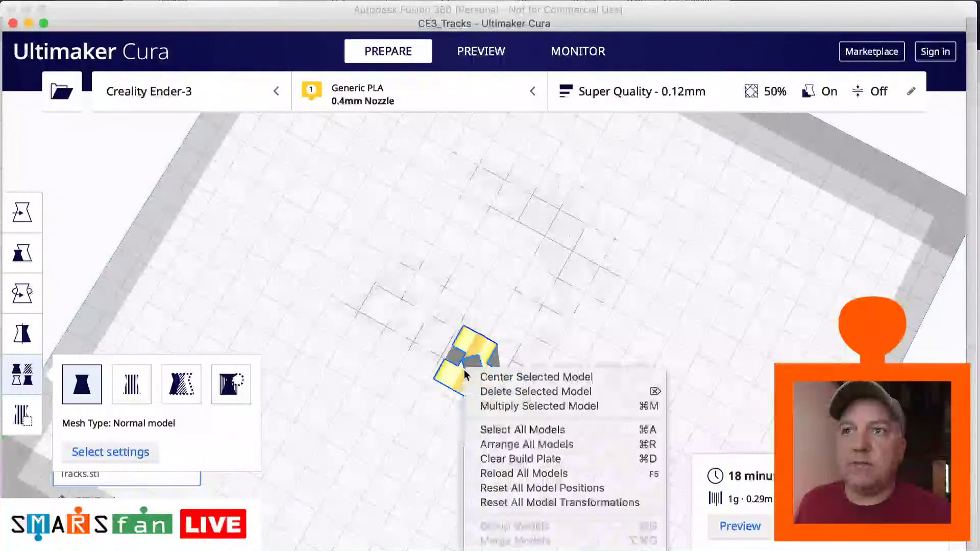
left_click(490, 407)
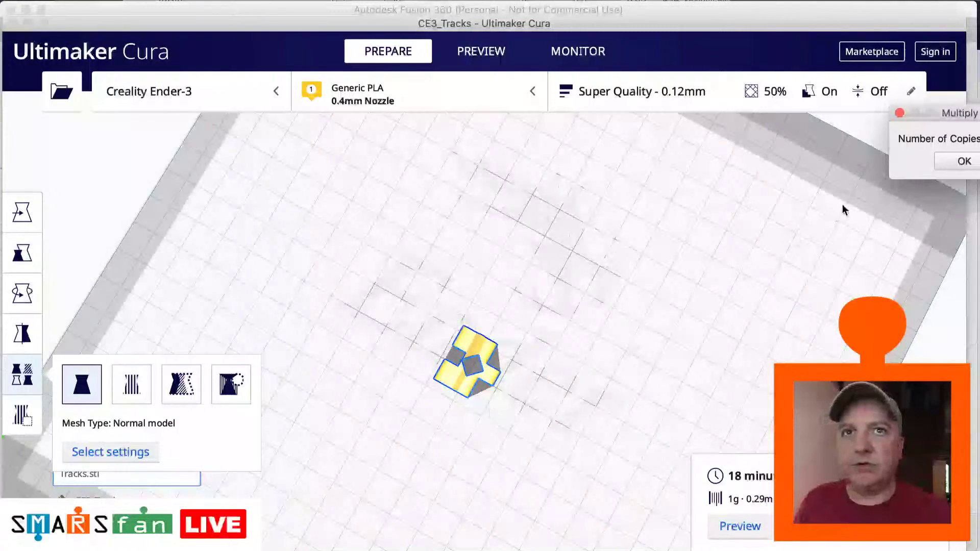
left_click(959, 162)
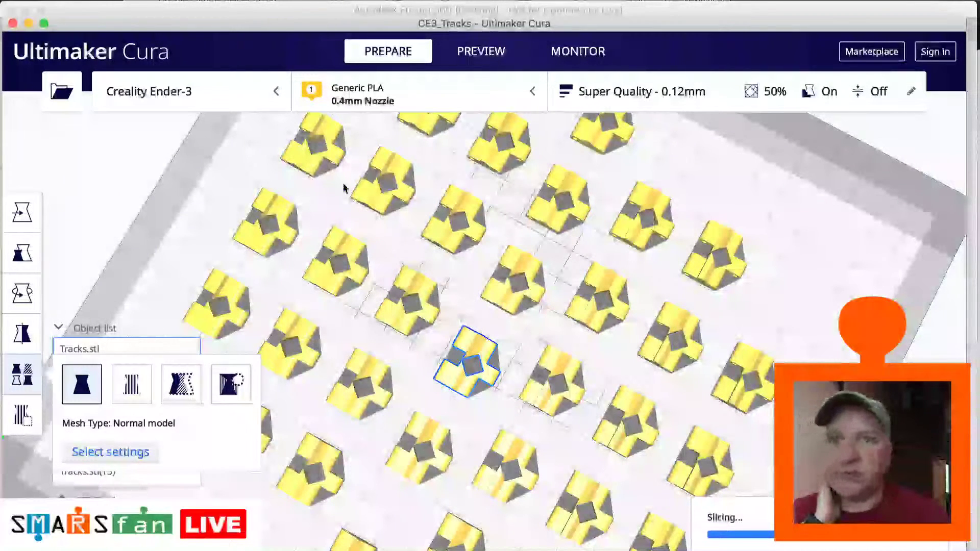
Step: Close the Cura window and return to the Tracks design in Fusion 360
left_click(13, 23)
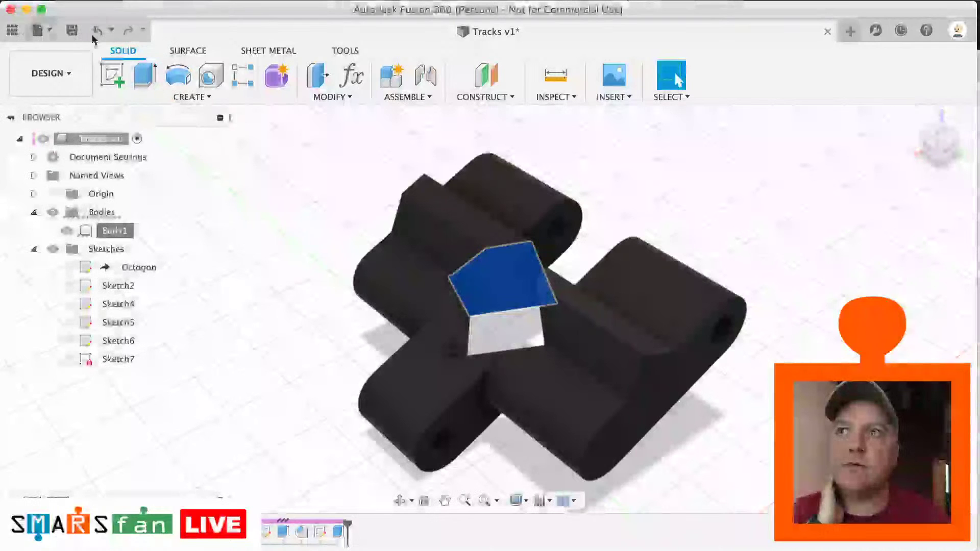